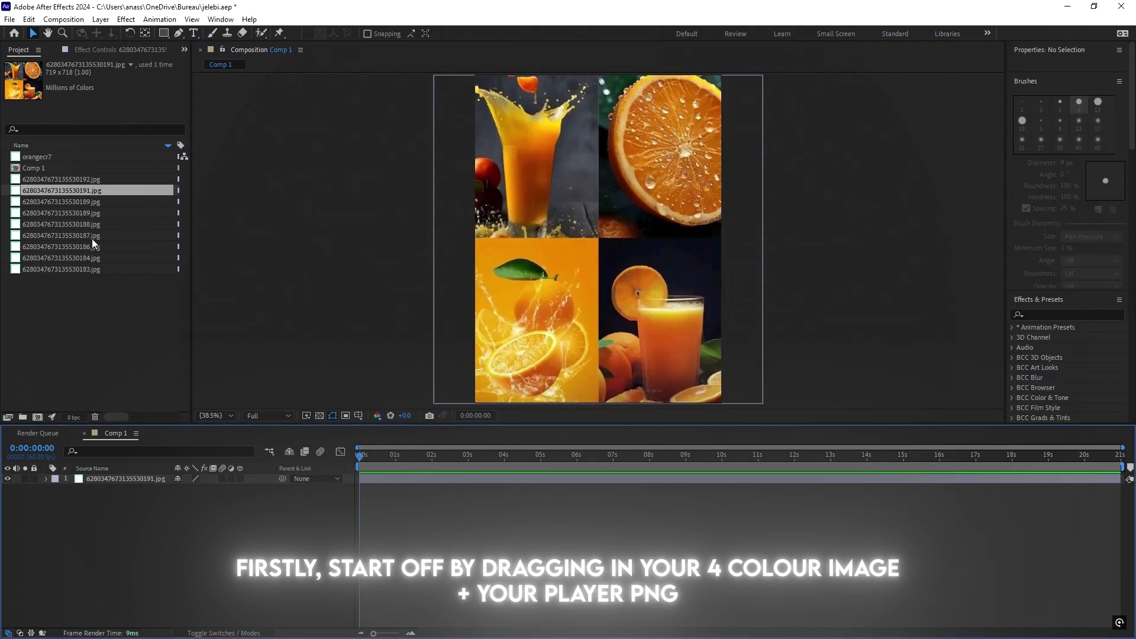
Step: Add the orangecr7 cutout to Comp 1 as a layer and move it down over the collage's lower half
drag(37, 156, 239, 311)
drag(384, 483, 388, 477)
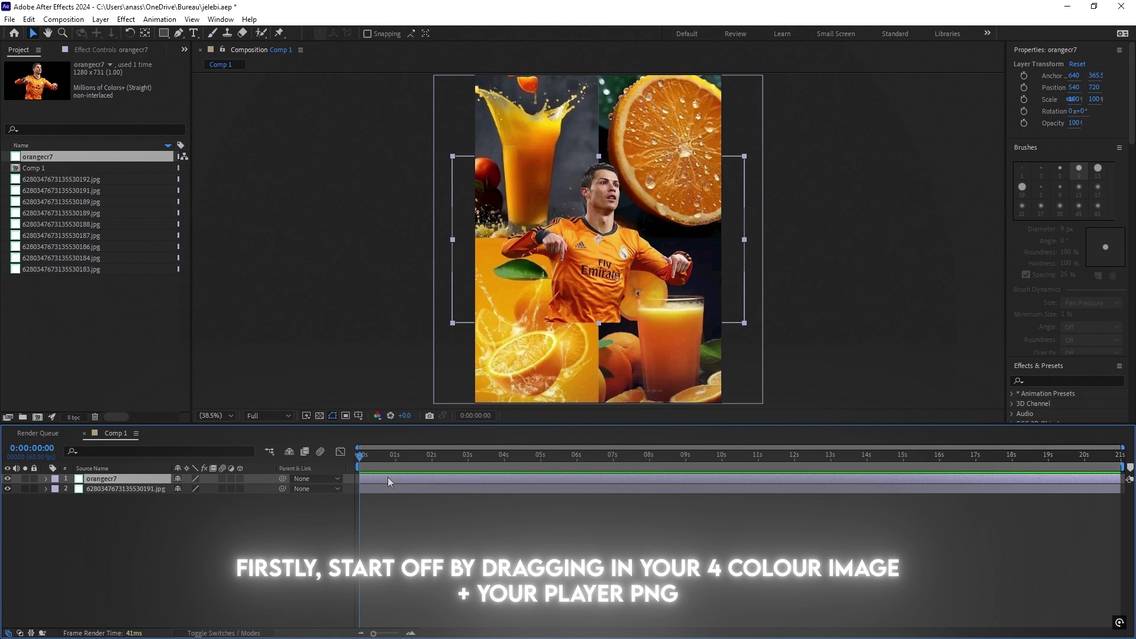
drag(616, 296, 625, 376)
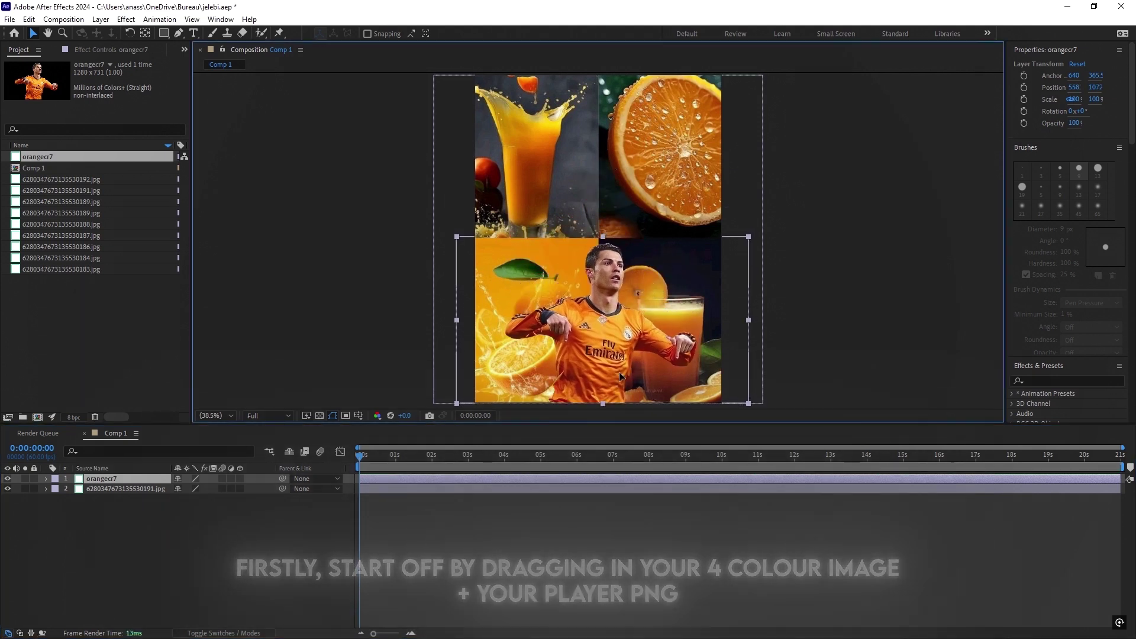
click(280, 373)
Step: Set the Comp 1 duration to 05 frames in Composition Settings
click(37, 4)
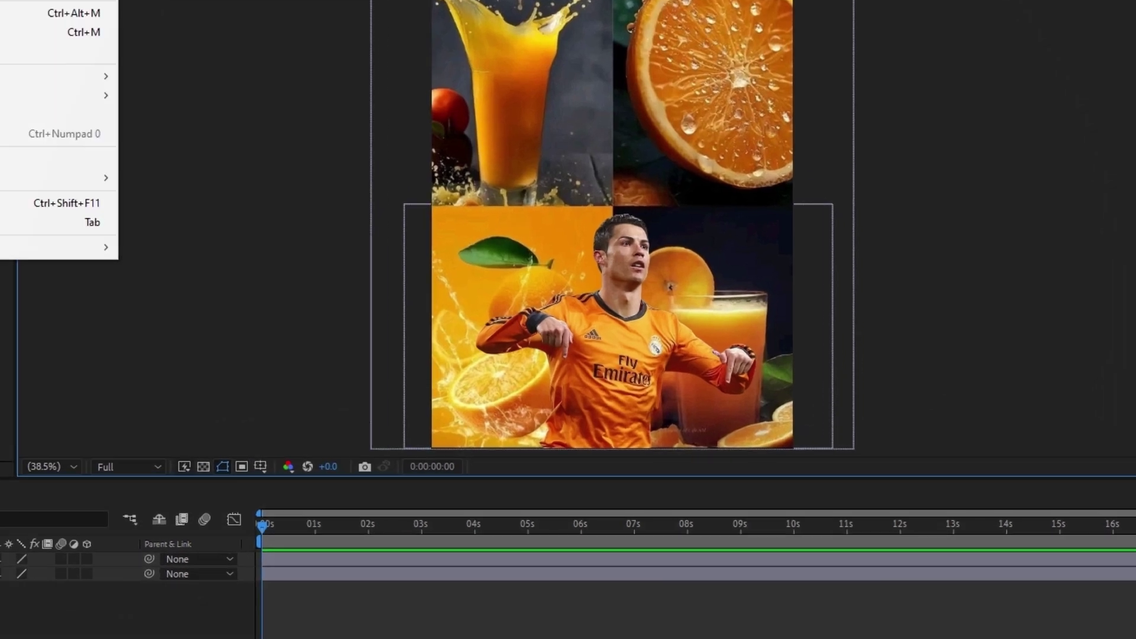
click(65, 31)
double_click(389, 424)
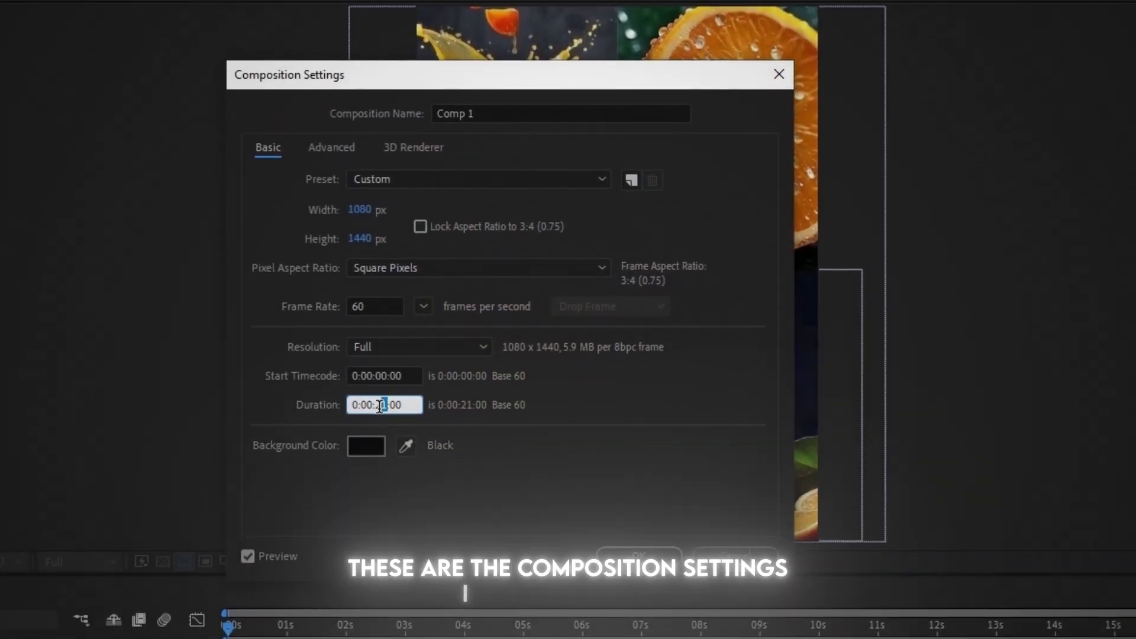
text(0)
text(5)
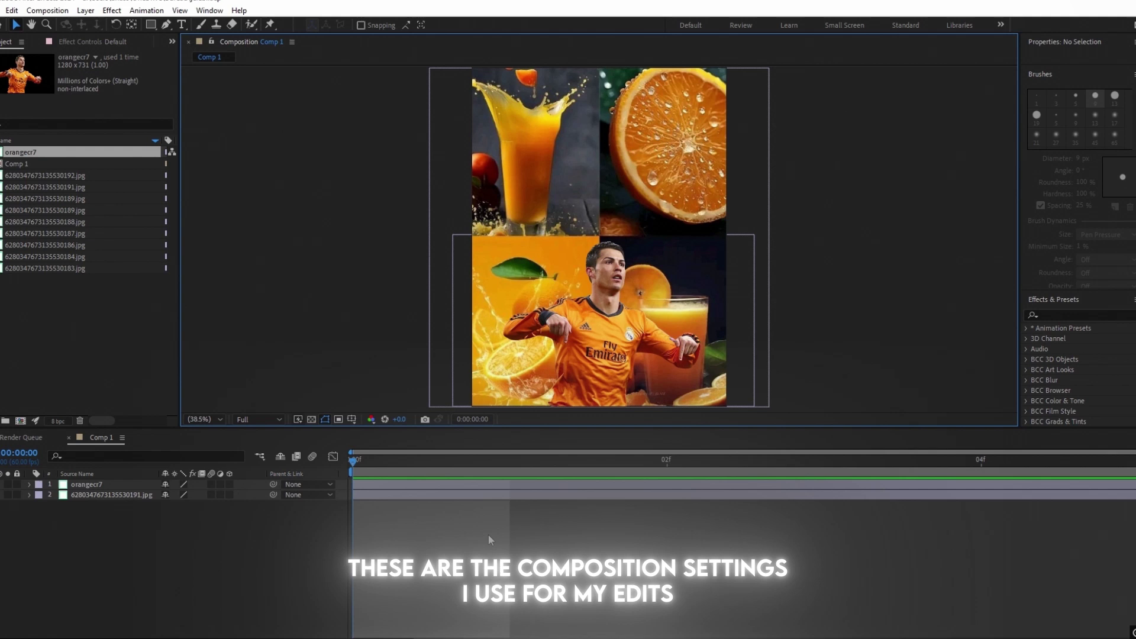
click(662, 455)
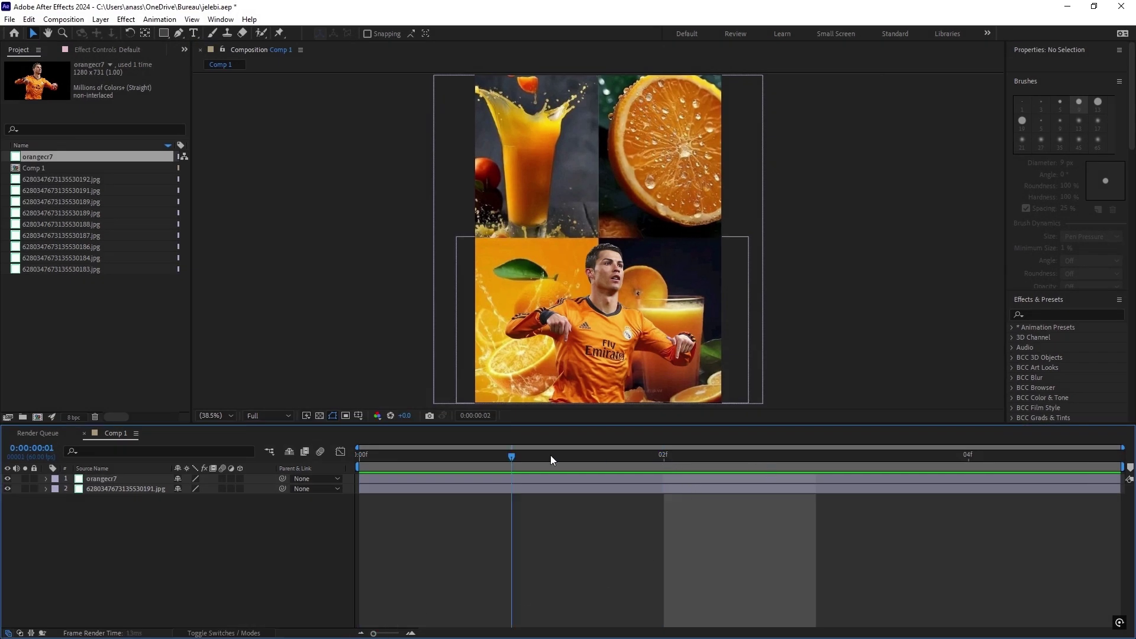
Step: Split all layers at frame 1 with Ctrl+Shift+D and delete the parts after the split
key(ctrl+a)
key(ctrl+shift+d)
click(532, 481)
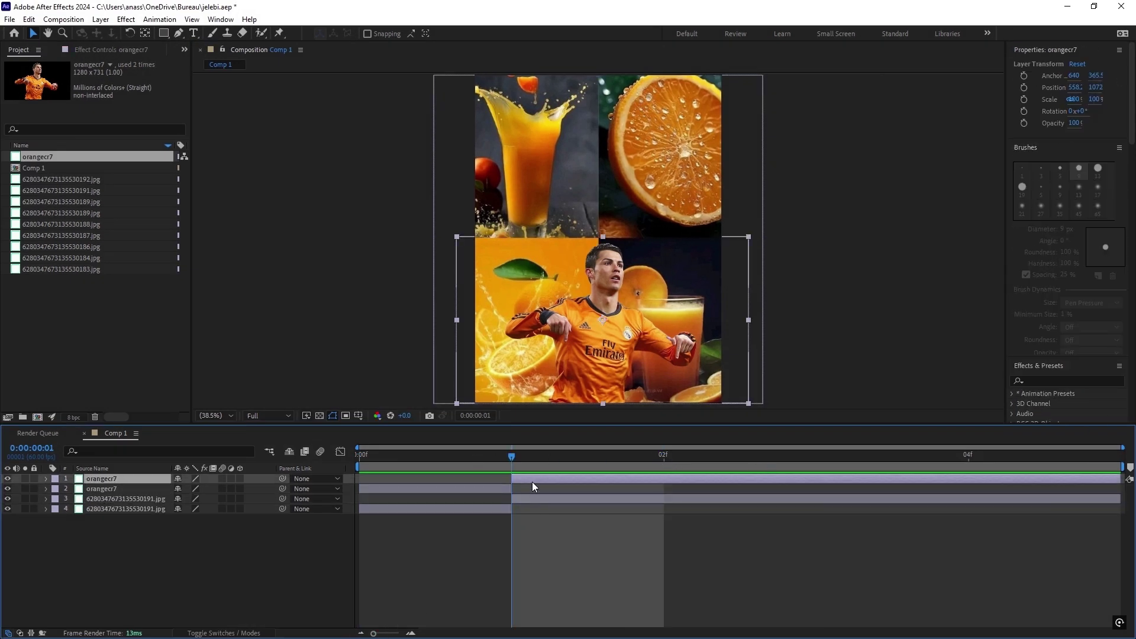
key(Delete)
click(531, 489)
key(Delete)
drag(47, 182, 86, 217)
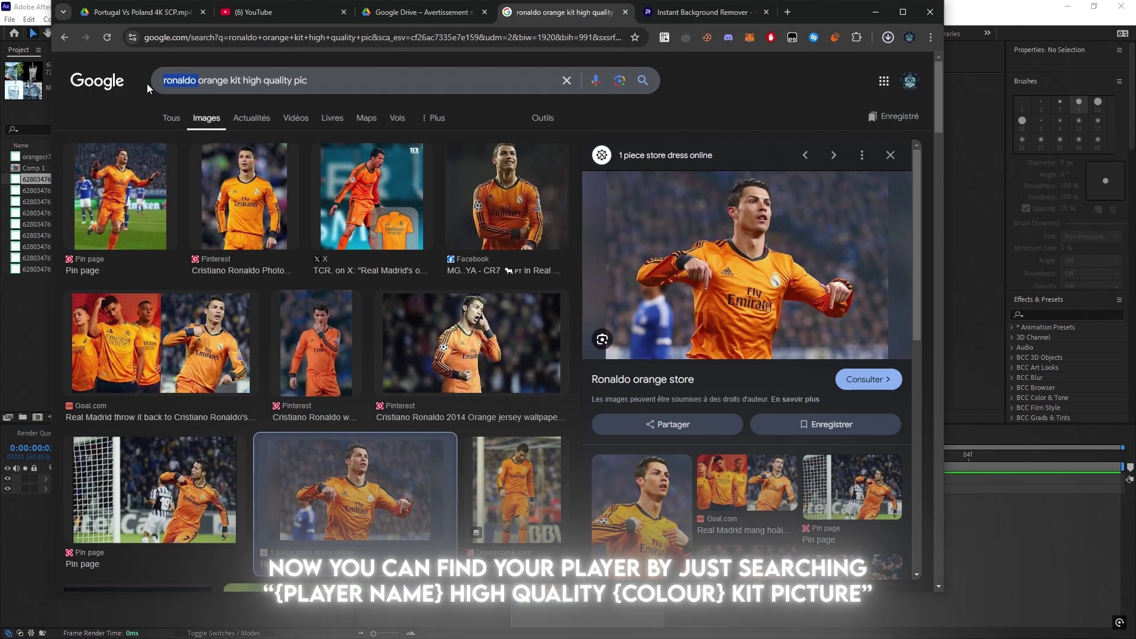
Step: Change the image search to the blue kit and copy a blue-jersey Ronaldo photo
click(147, 83)
key(BackSpace)
key(BackSpace)
key(BackSpace)
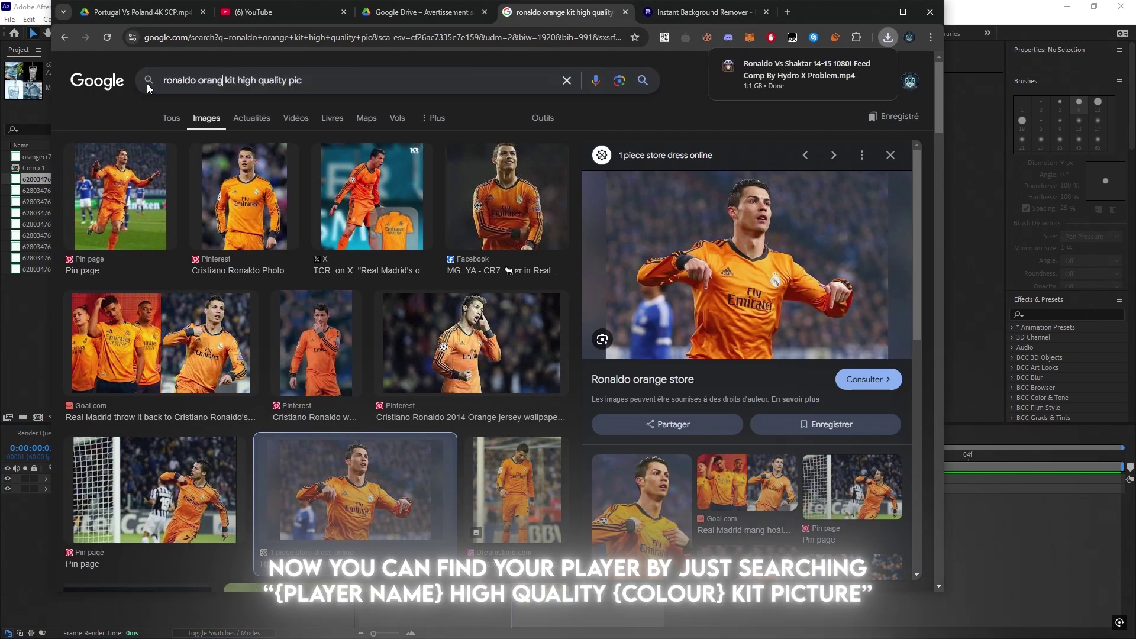
text(blue)
key(Return)
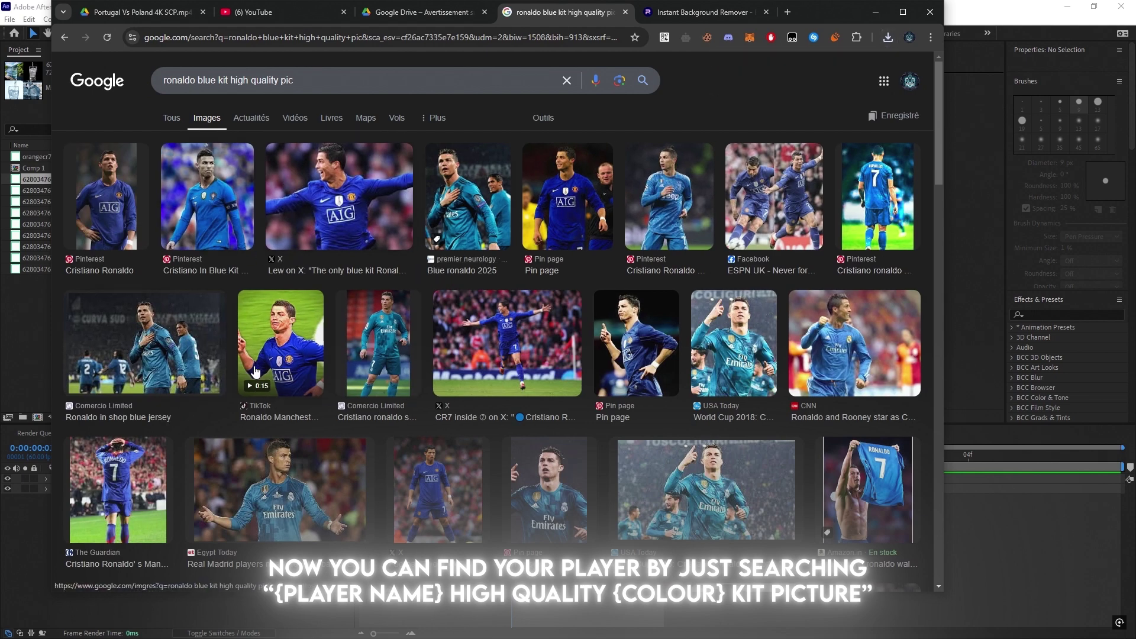
click(182, 375)
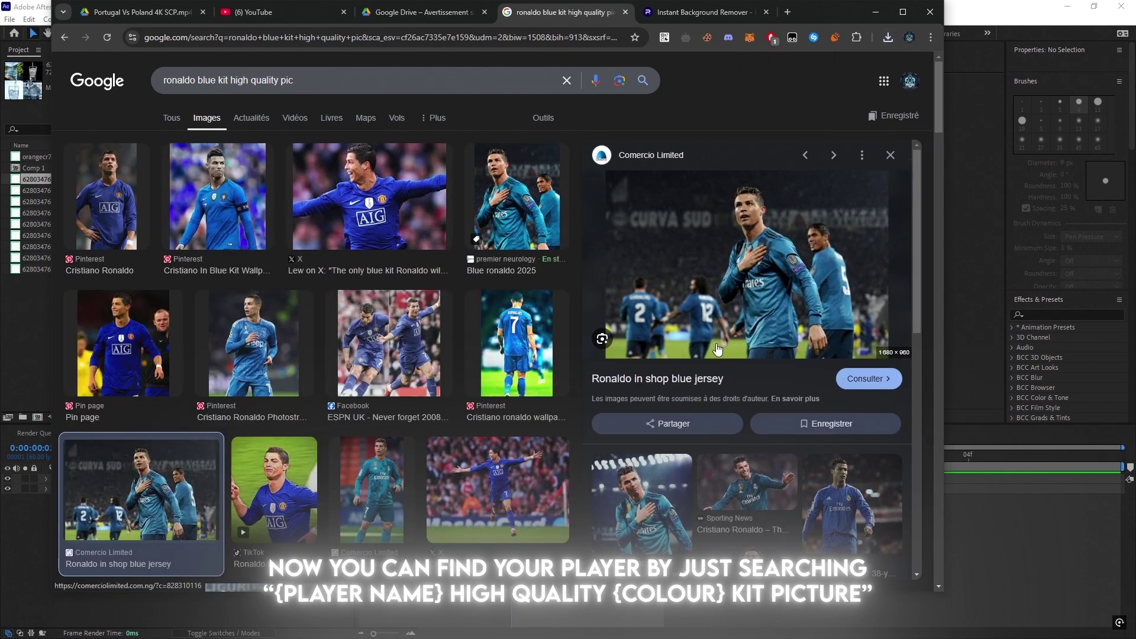
right_click(763, 307)
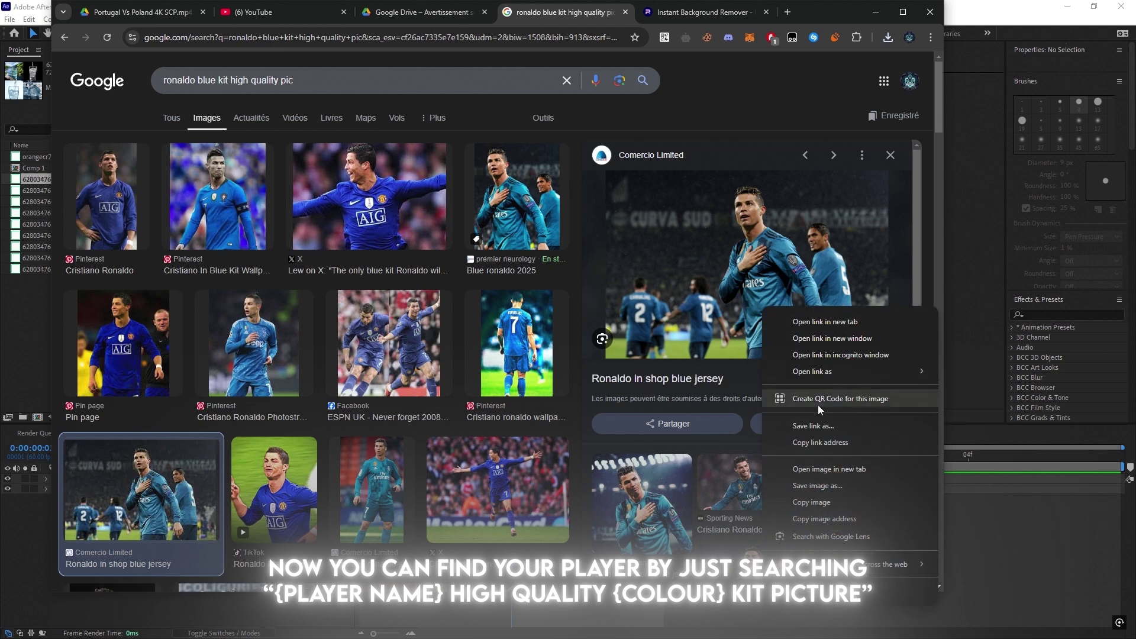
click(818, 496)
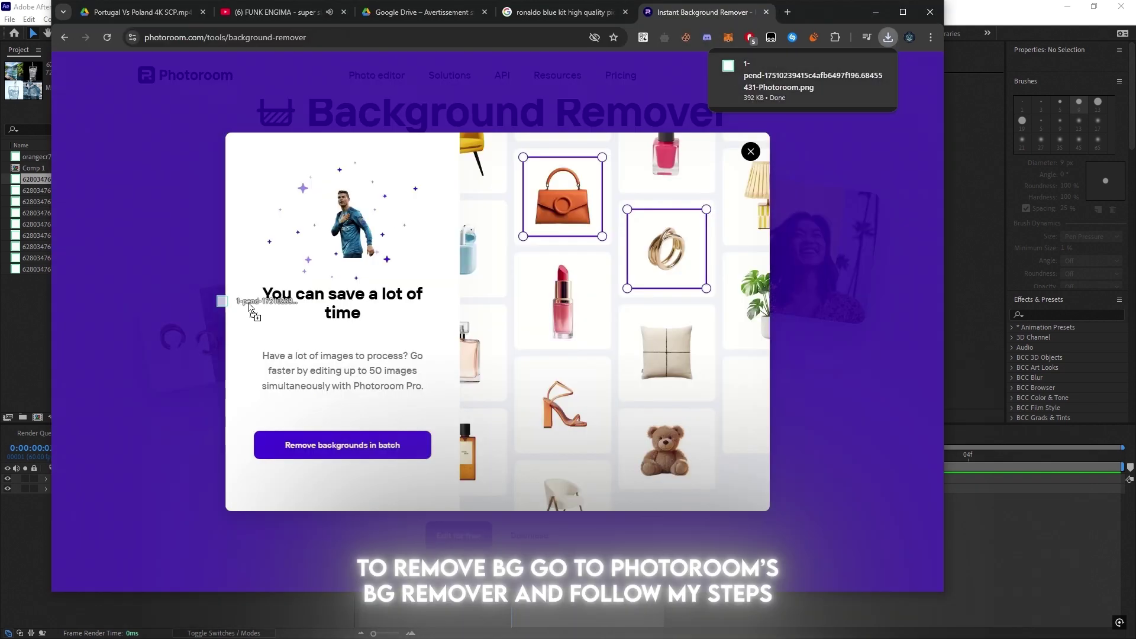
Step: Import the background-free blue-kit PNG into the project and start renaming it
drag(249, 305, 54, 256)
right_click(66, 278)
click(118, 466)
Step: Rename the PNG luecr7, add it to Comp 1, scale it to 110% and reposition it
text(b)
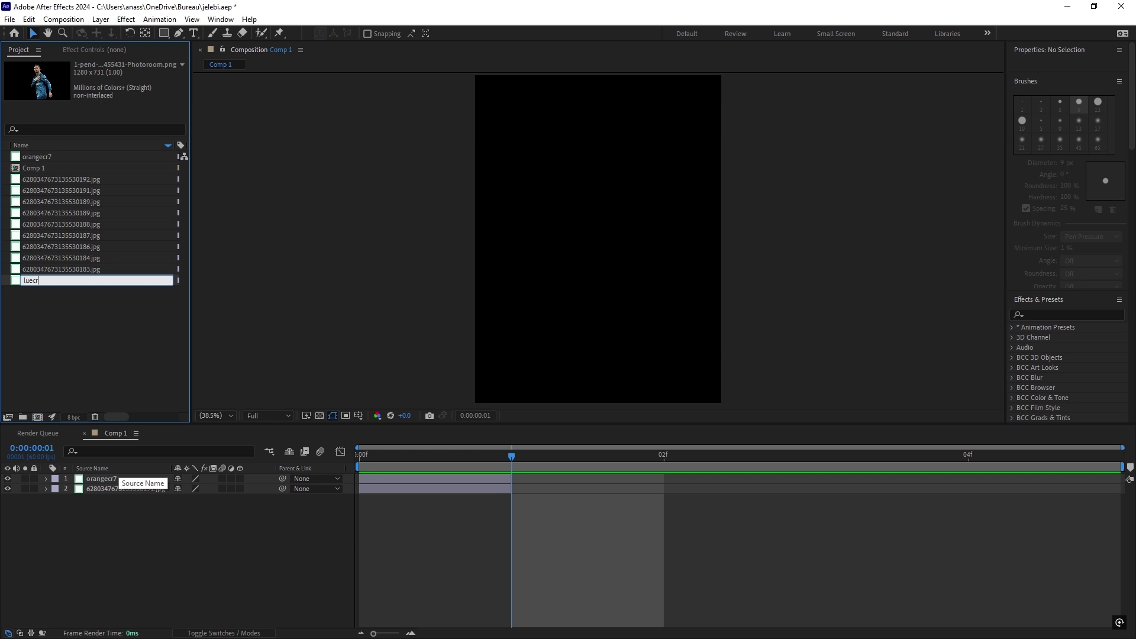
text(7)
key(Return)
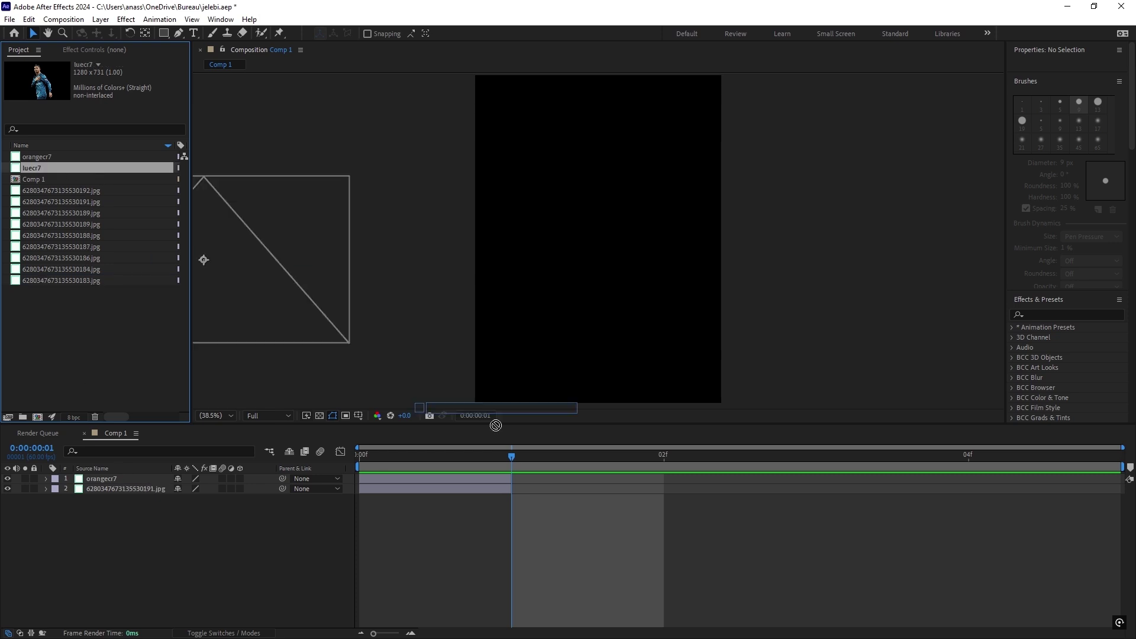
drag(83, 168, 487, 484)
drag(630, 308, 613, 388)
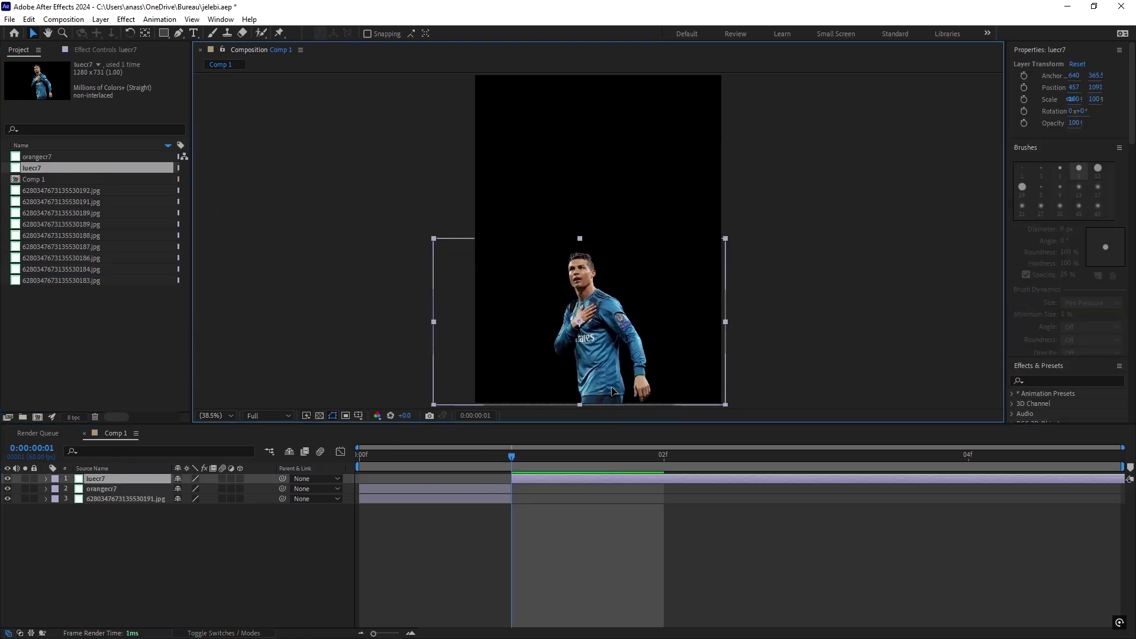
key(s)
drag(188, 489, 196, 489)
drag(544, 354, 599, 343)
key(comma)
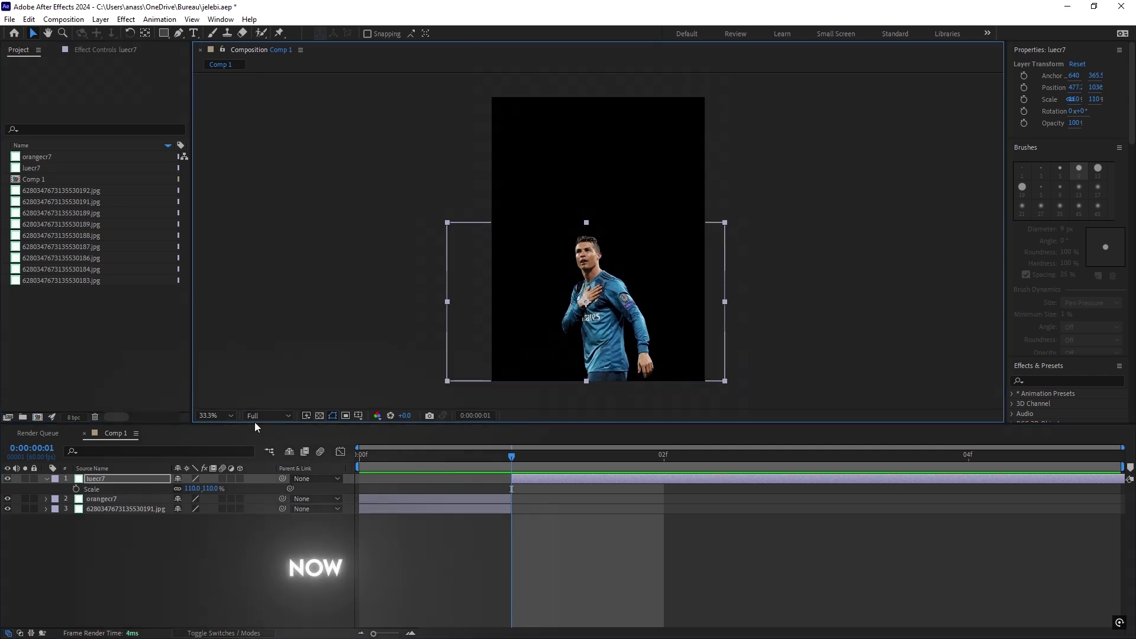
key(shift+slash)
Step: Add the blue water collage and enlarge luecr7 to 141%, shifting it up and left
click(67, 202)
drag(538, 502, 535, 498)
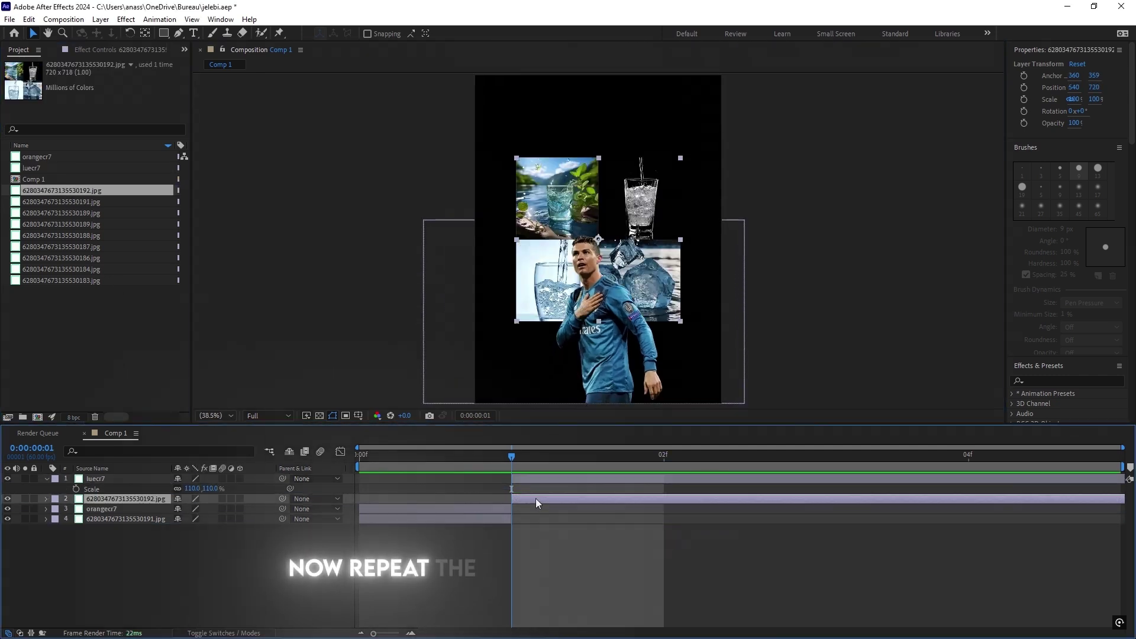
click(698, 585)
click(596, 321)
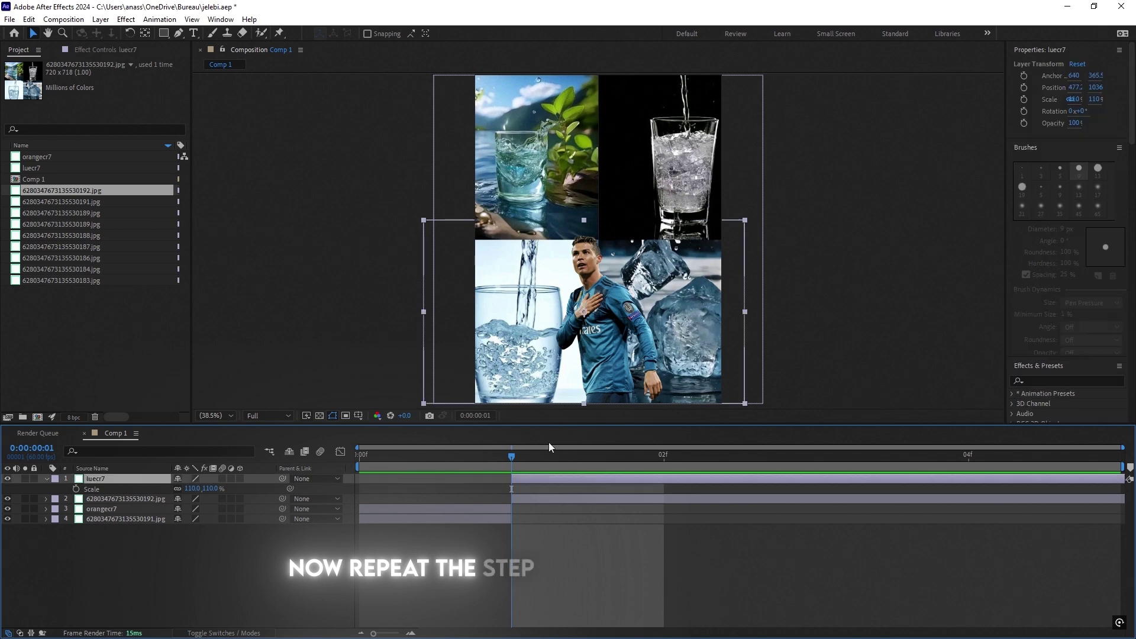
drag(195, 489, 249, 485)
drag(636, 361, 625, 335)
Step: Scale orangecr7 to 126%, move it up, and trim the top layers at frame 0:00:00:02
click(102, 509)
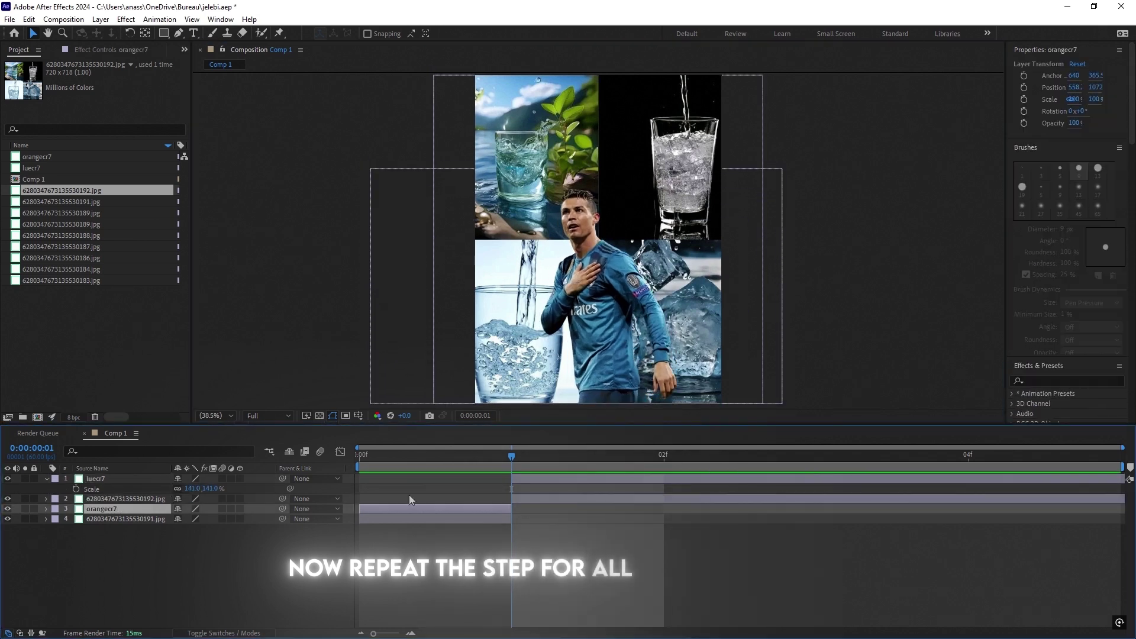
key(Home)
key(s)
drag(192, 519, 213, 512)
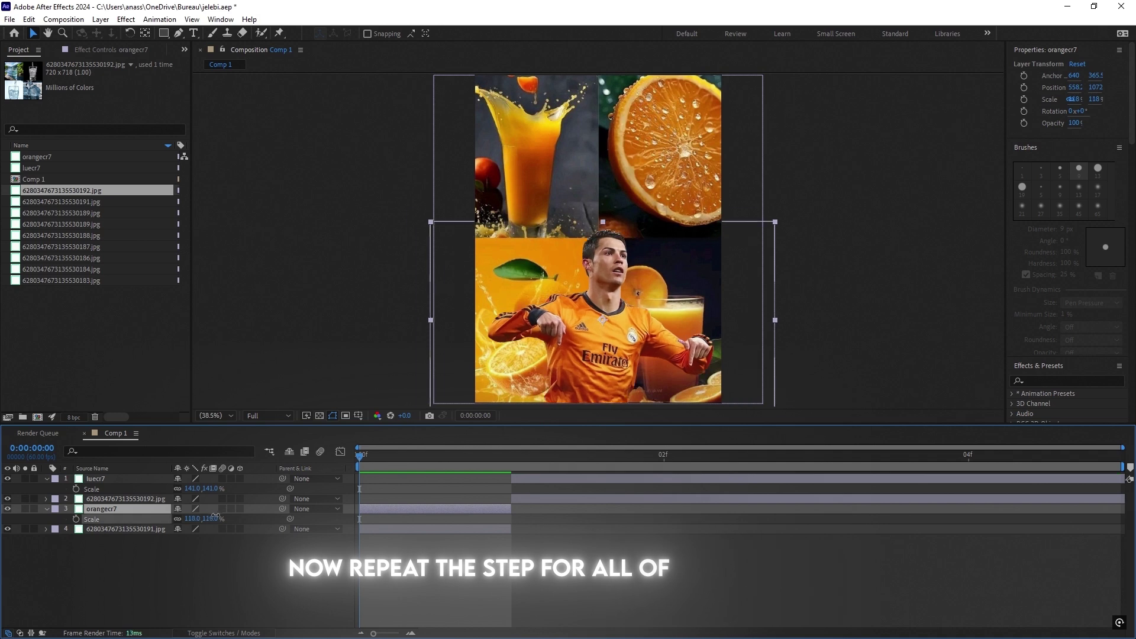
drag(602, 384, 603, 357)
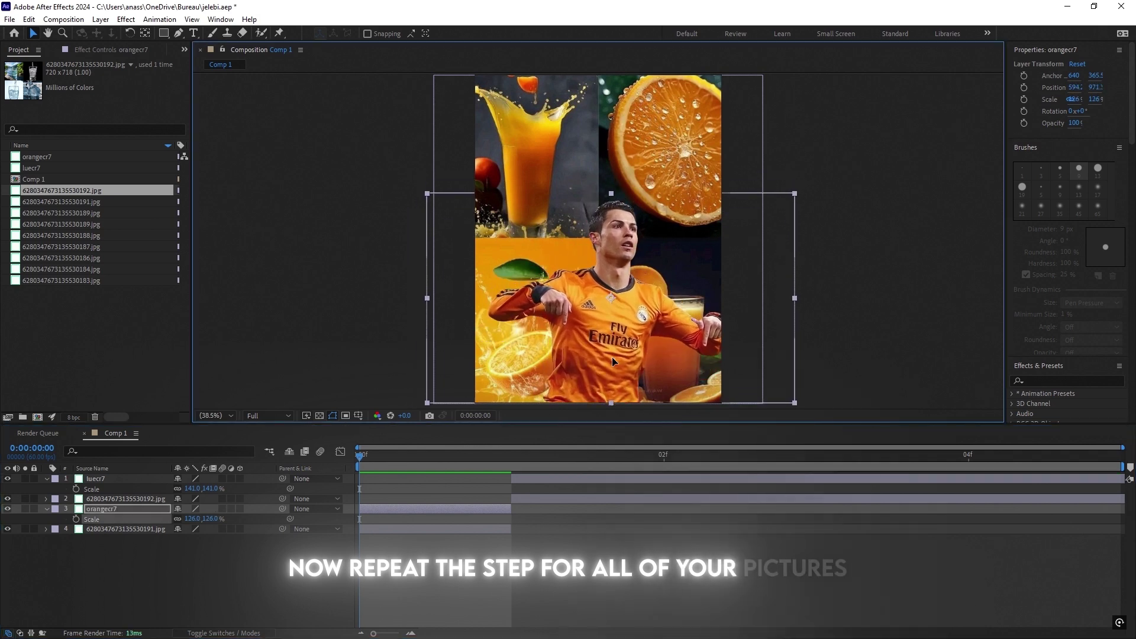
click(608, 536)
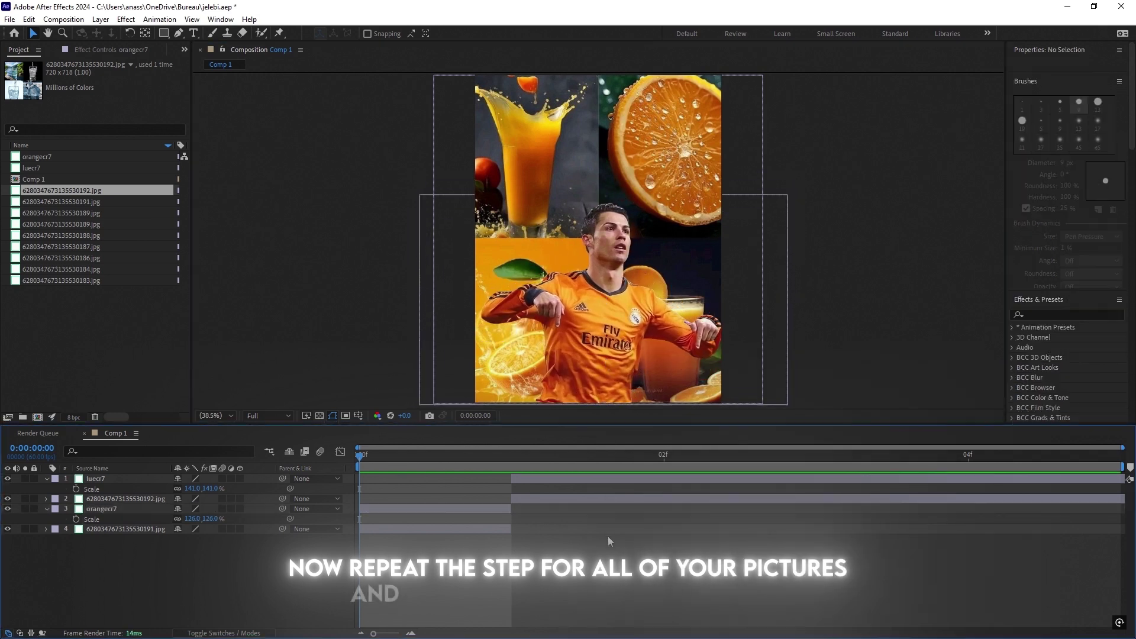
click(682, 452)
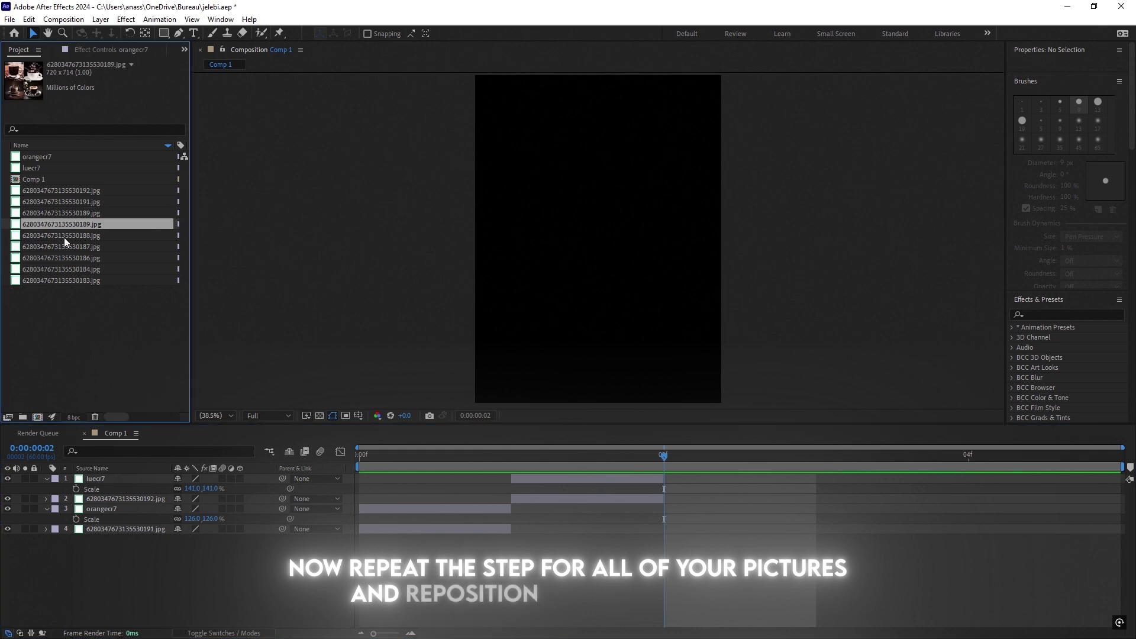
key(Down)
key(Down)
key(Down)
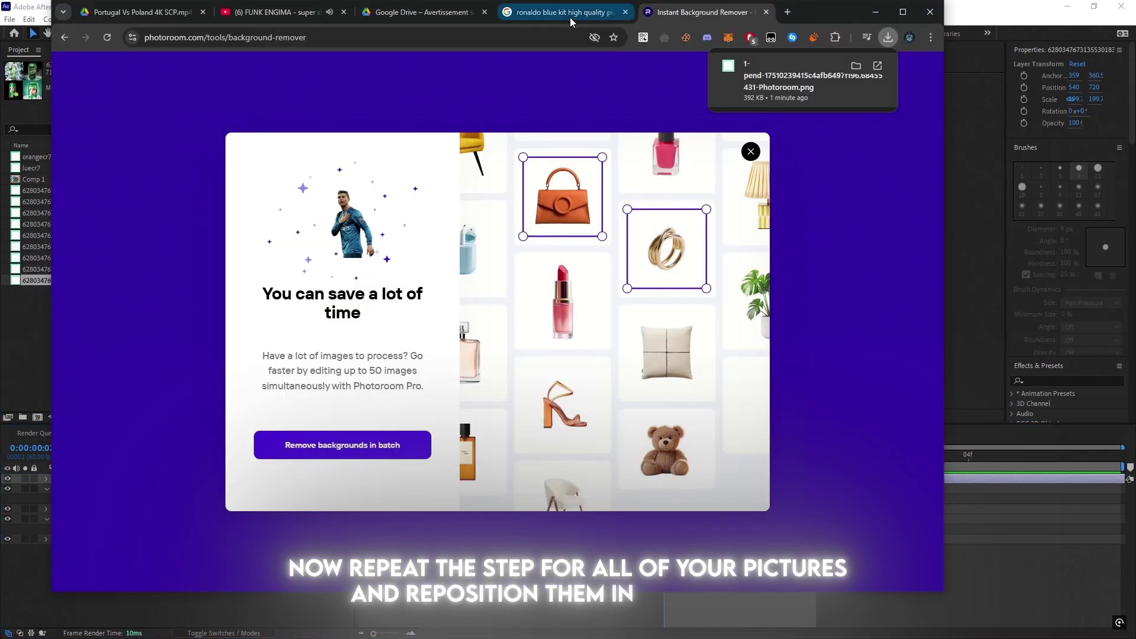
Step: Search images for the green kit and copy the B/R Football green-kit photo
click(571, 18)
text(gre)
key(Return)
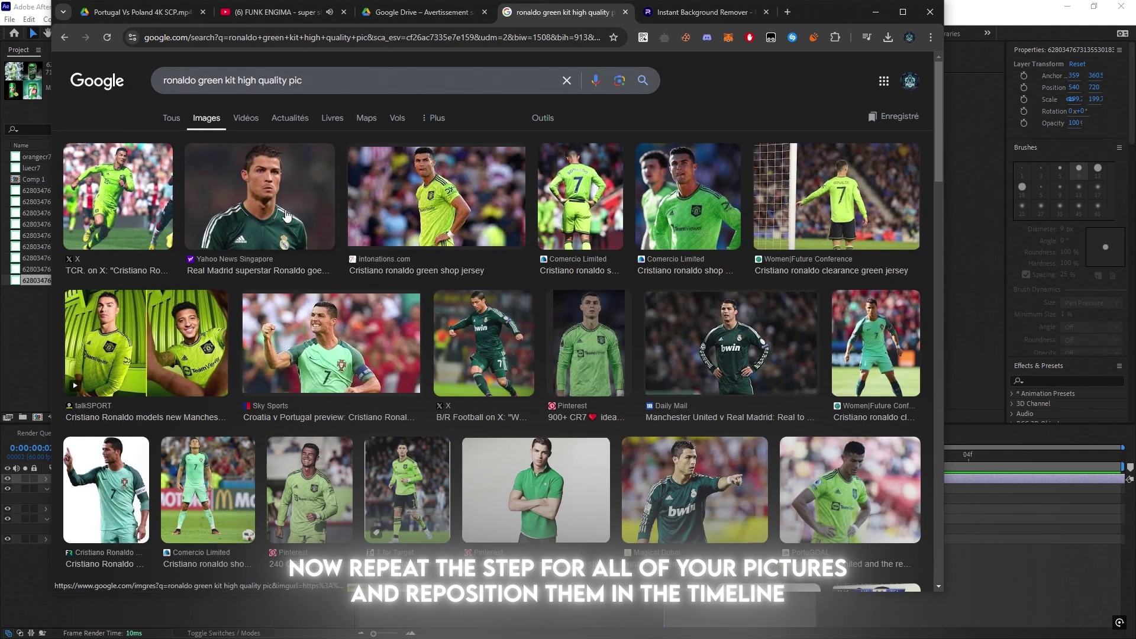
click(414, 508)
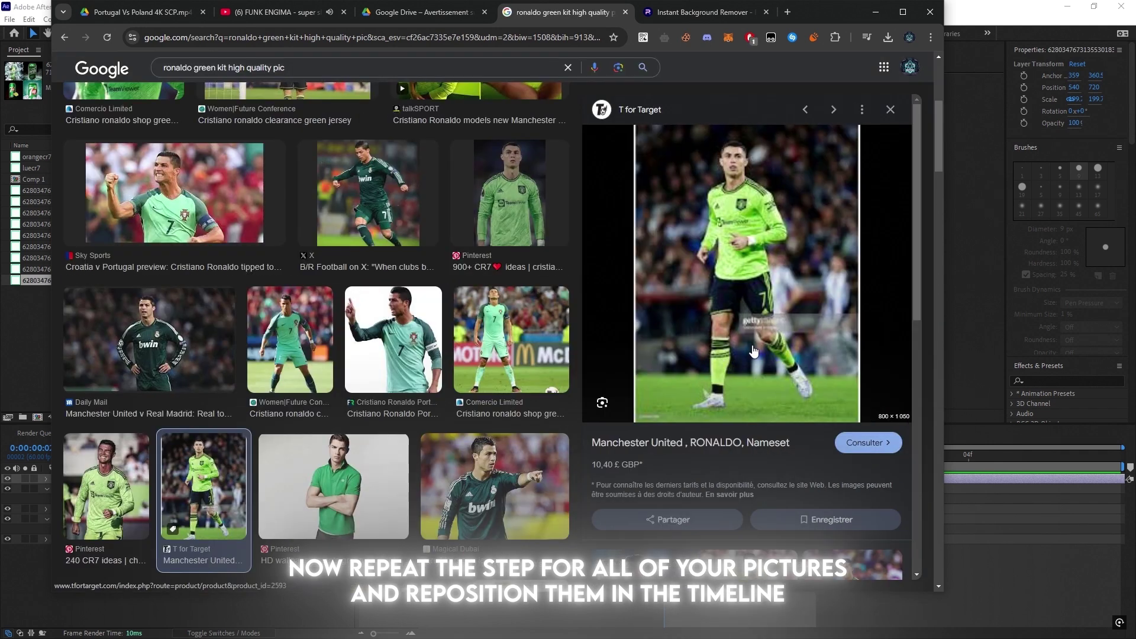
click(517, 370)
click(415, 237)
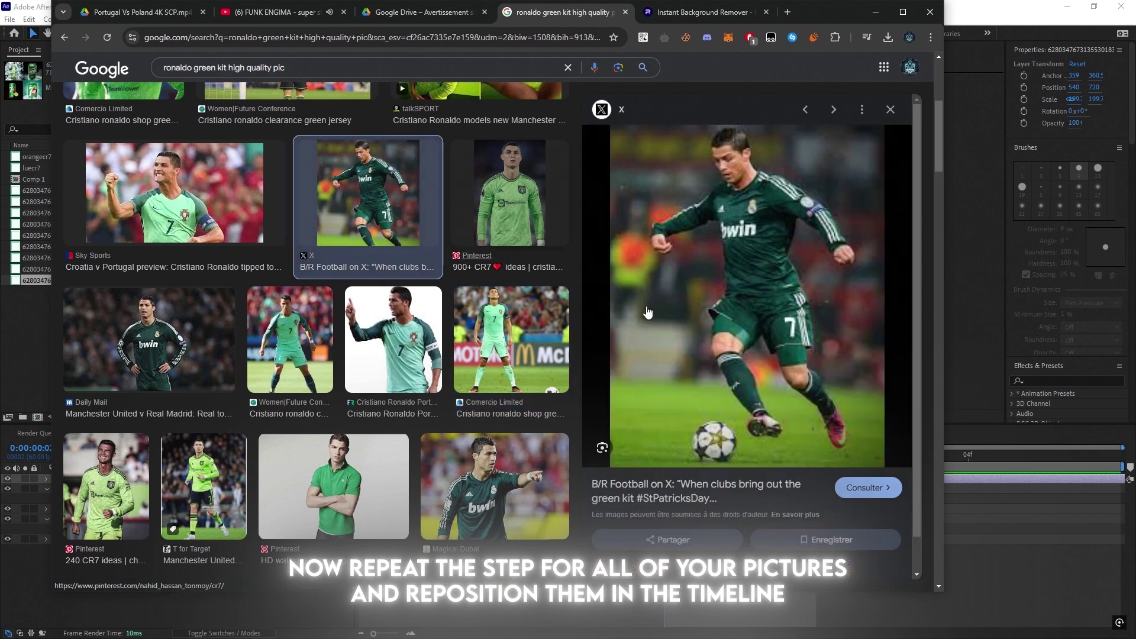
right_click(739, 348)
click(770, 241)
Step: Load the green-kit photo into Photoroom's Background Remover and download it at Standard resolution
click(704, 11)
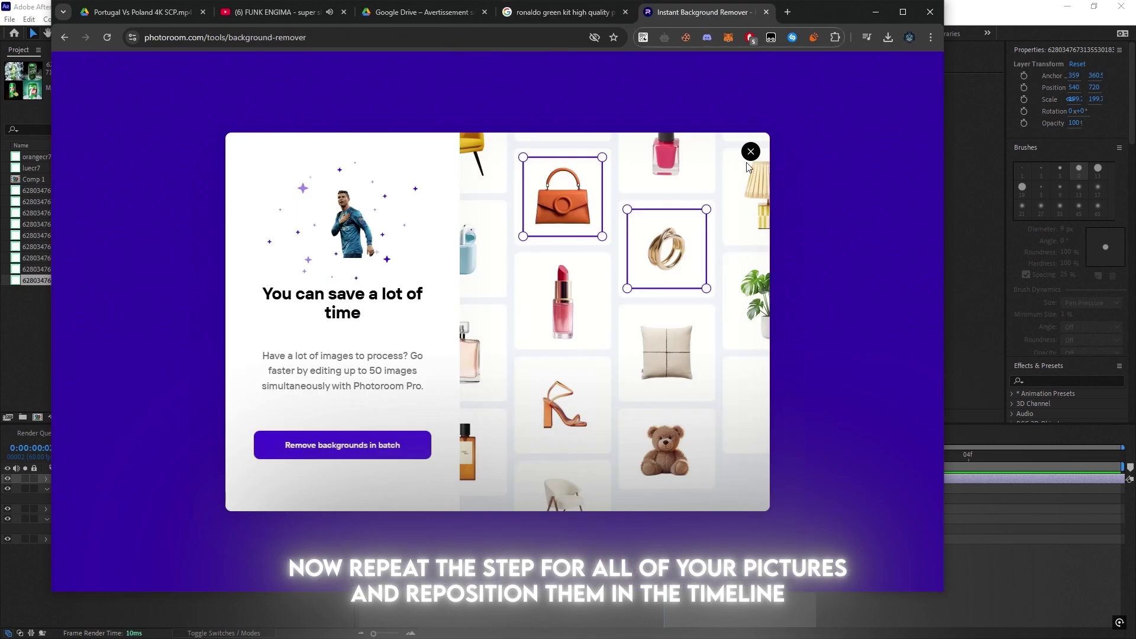
key(ctrl+v)
drag(493, 414, 533, 521)
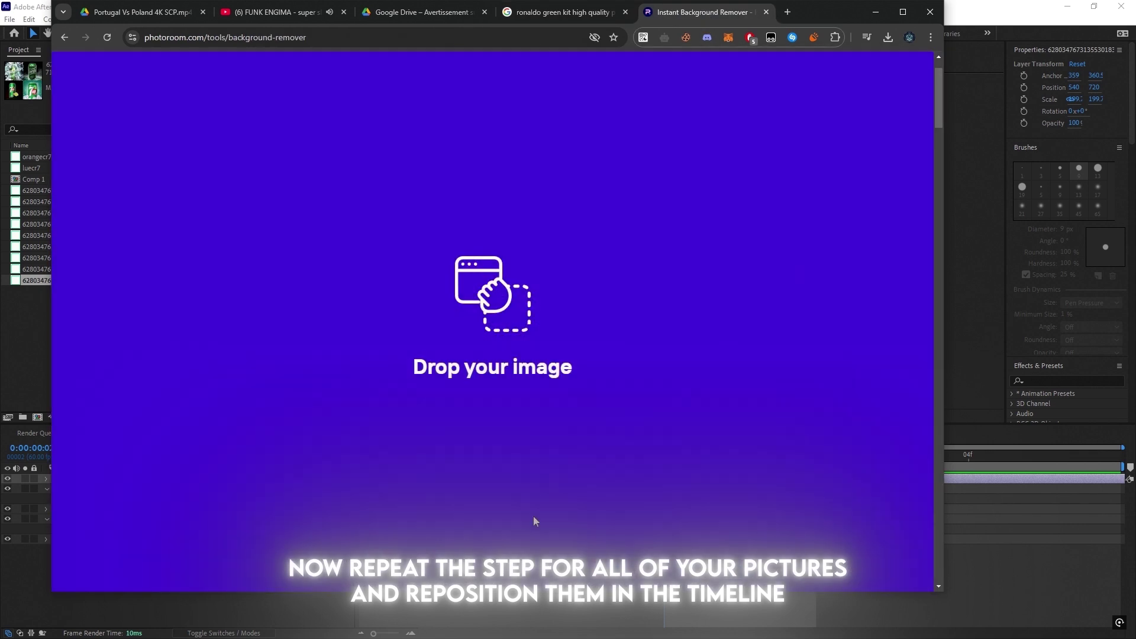
mouse_move(606, 444)
mouse_down()
mouse_move(566, 502)
mouse_move(570, 484)
mouse_up()
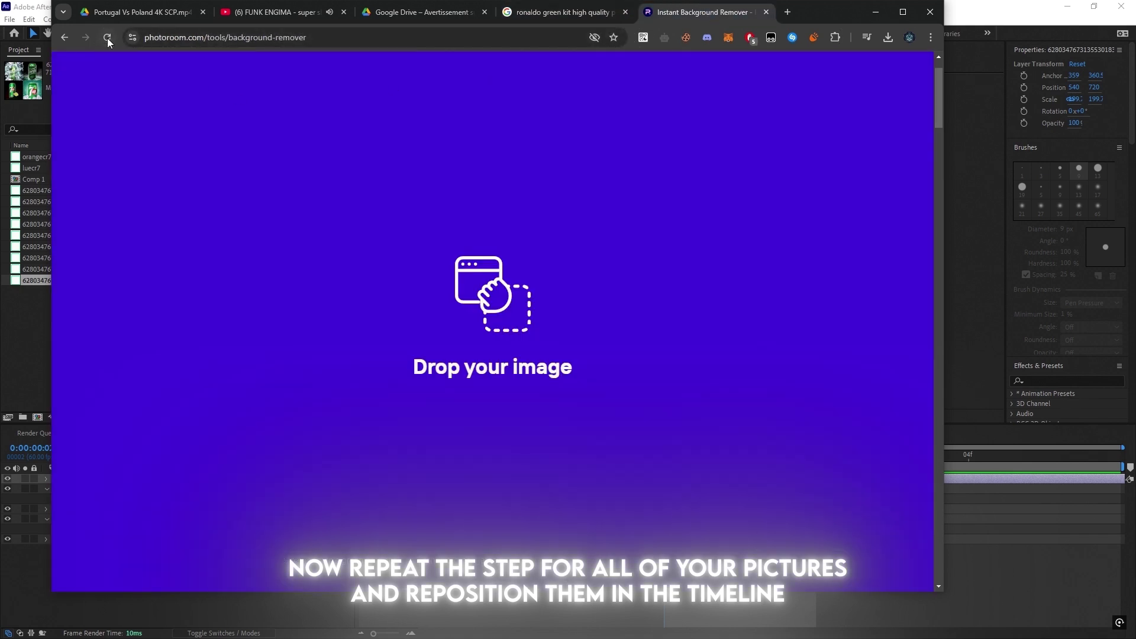
drag(638, 21, 523, 290)
click(539, 532)
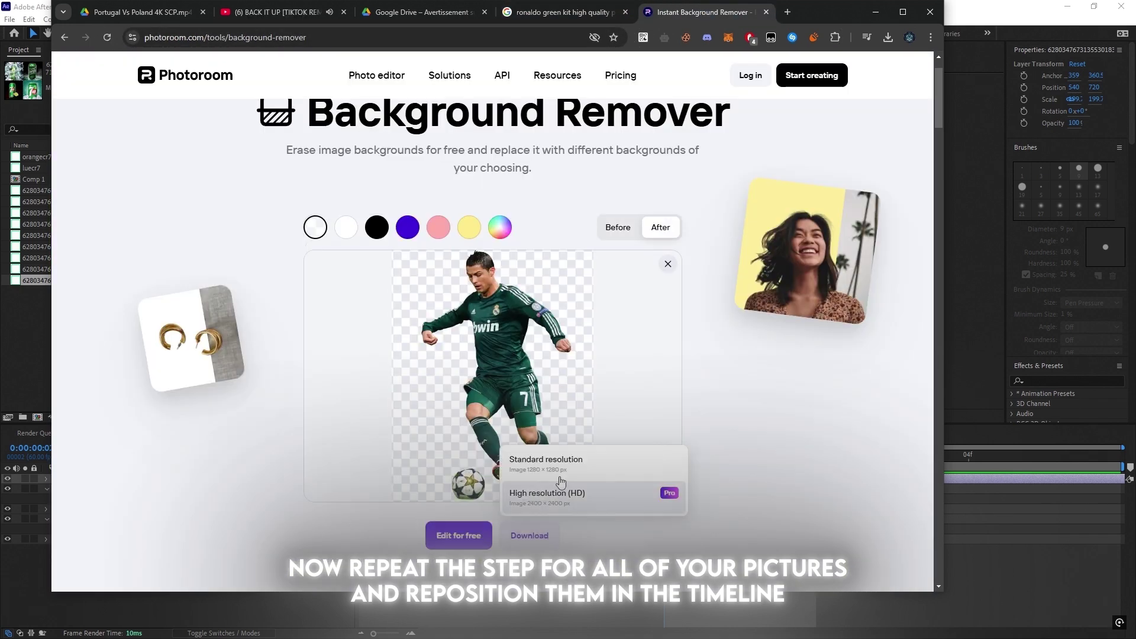
click(567, 465)
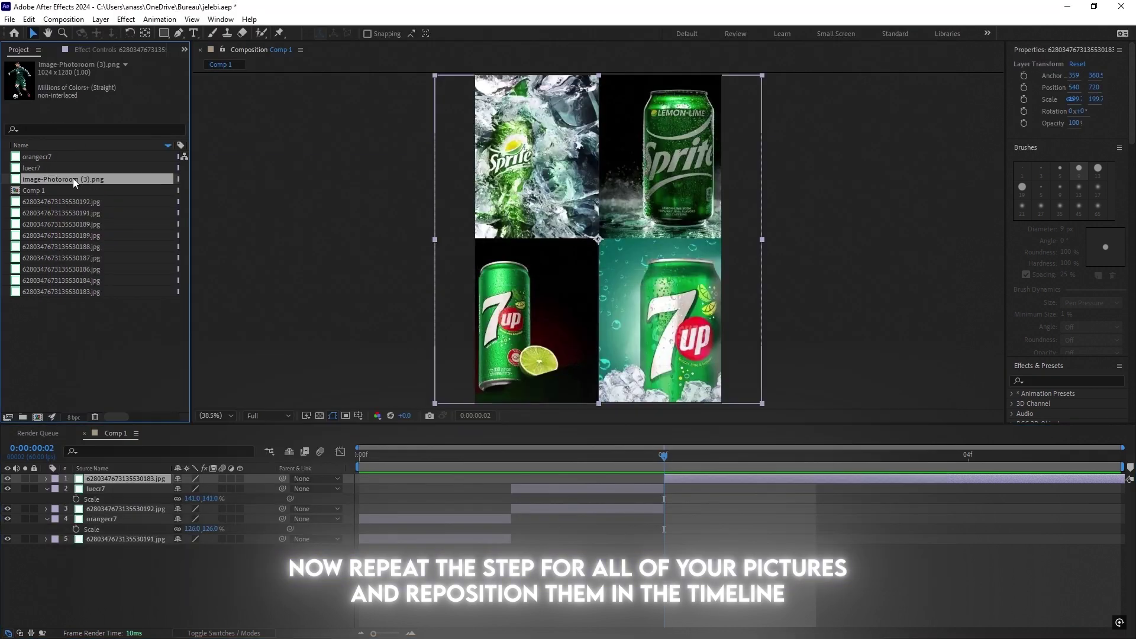
Step: Add image-Photoroom (3).png to the timeline, scale it to 81% and place it over the lower collage
drag(657, 478, 664, 479)
key(s)
drag(191, 489, 166, 489)
drag(616, 308, 631, 369)
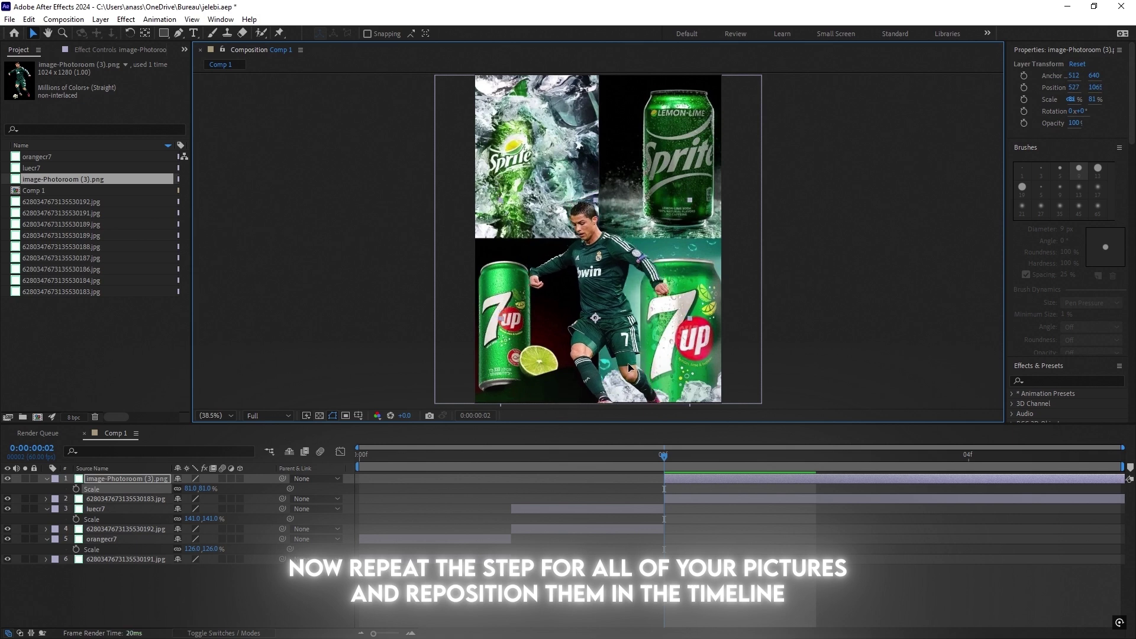
click(819, 367)
Step: Split the selected layers at frame 03 and delete the split-off pieces
click(968, 456)
drag(968, 460, 816, 458)
key(ctrl+shift+d)
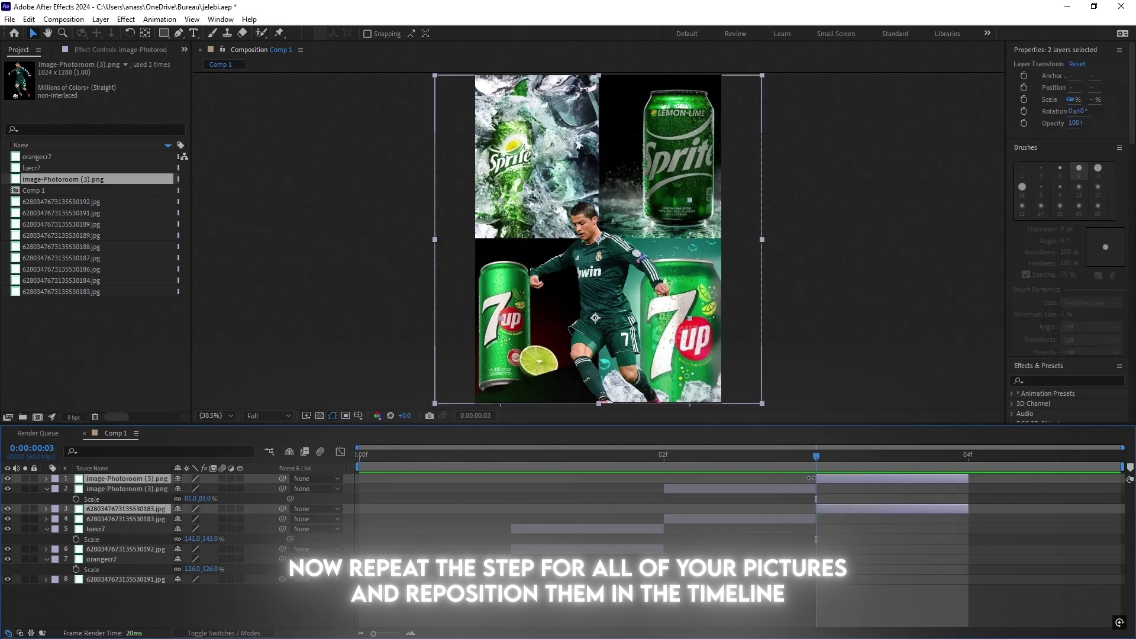
key(Delete)
key(Home)
Step: Add the Coca-Cola collage (184.jpg) starting at frame 03 and fit it to comp height
drag(61, 280, 819, 478)
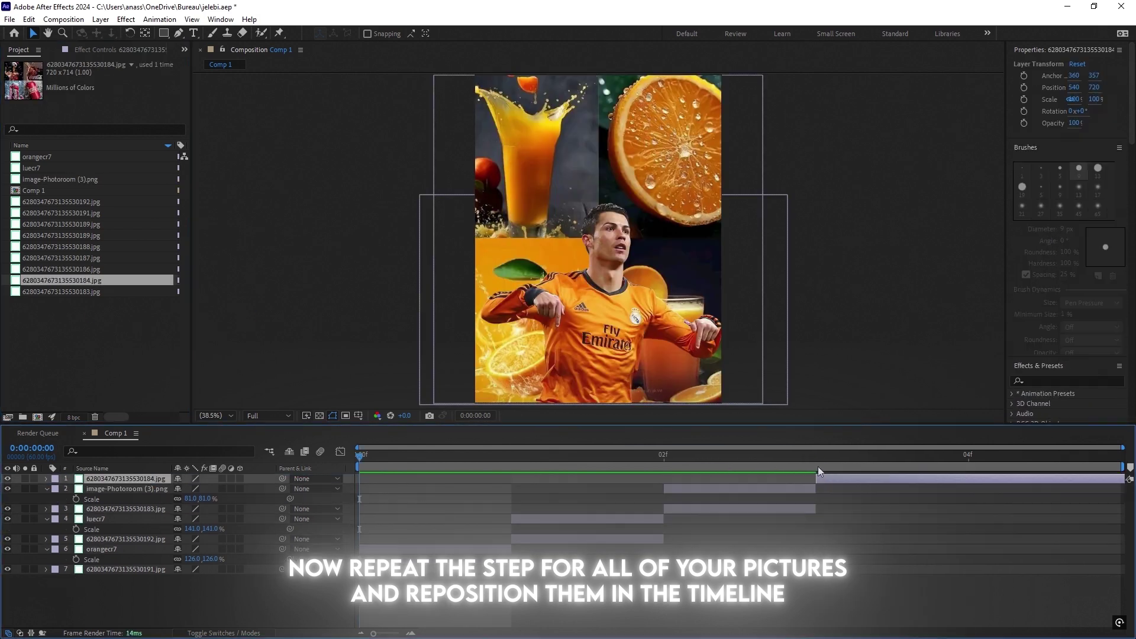
click(818, 466)
key(ctrl+alt+shift+h)
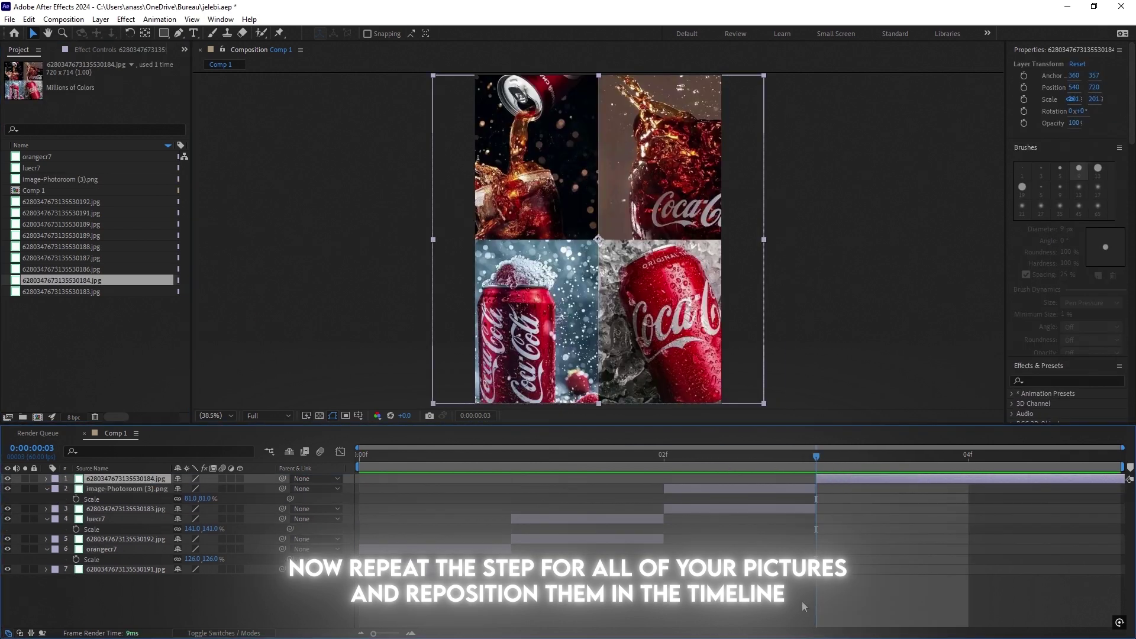
click(783, 620)
key(alt+Tab)
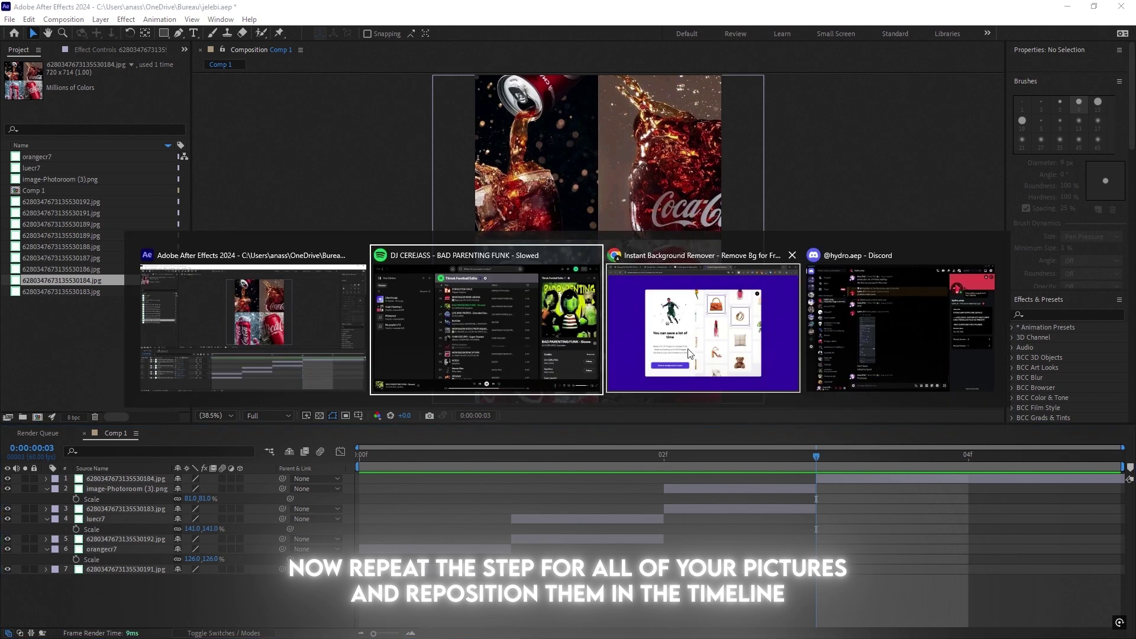
Step: Search Google Images for 'ronaldo new portugal kit high quality pic'
click(686, 356)
click(435, 13)
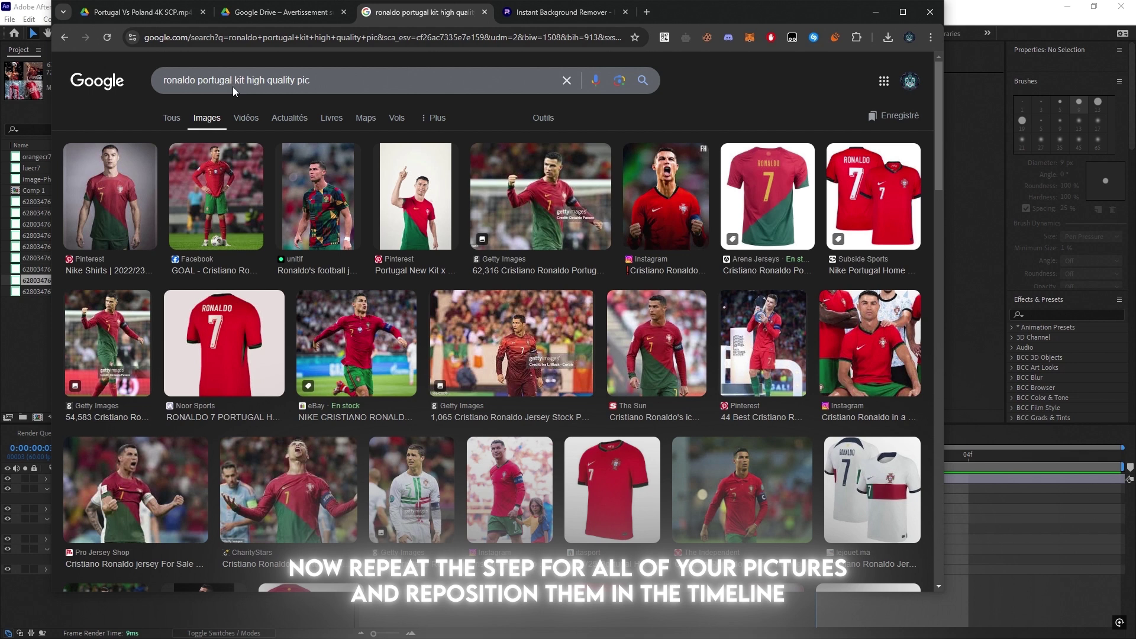
click(197, 87)
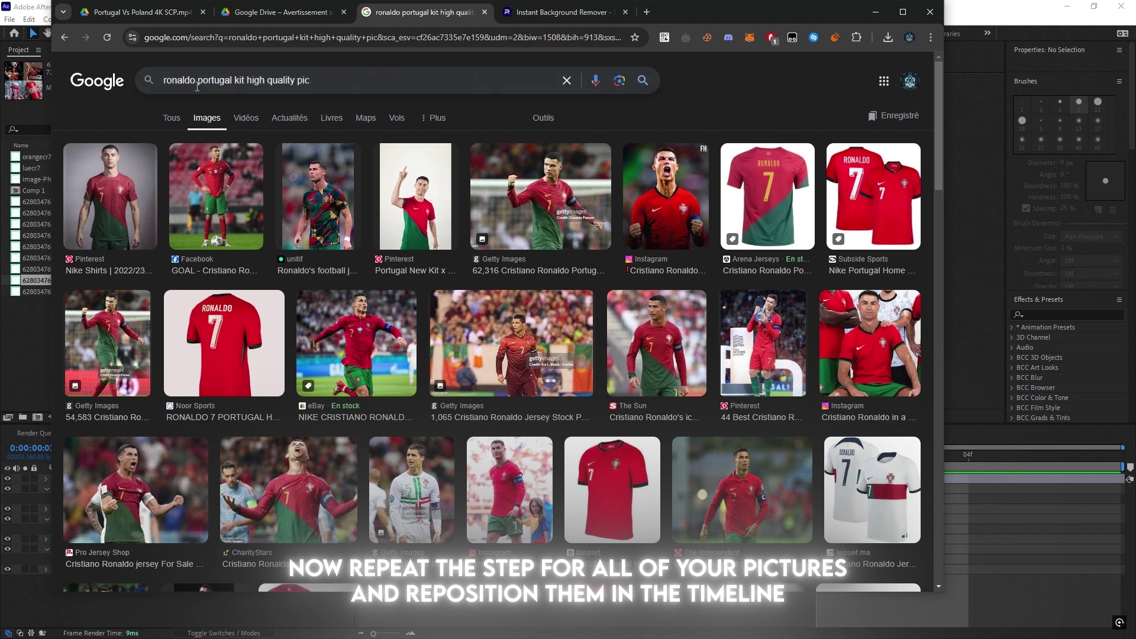
key(Return)
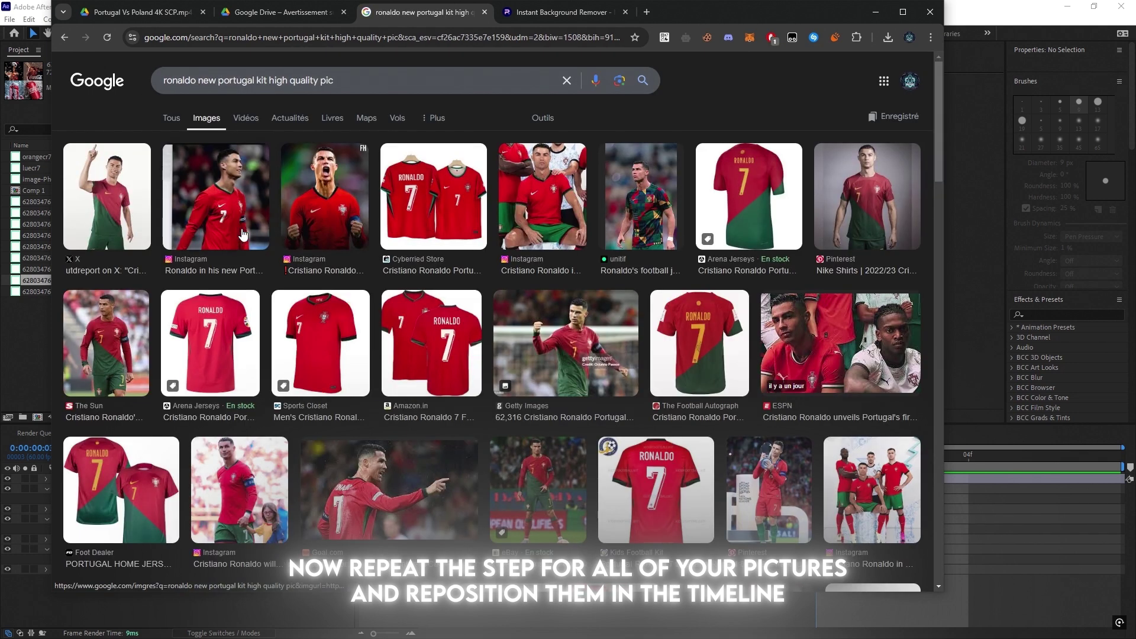
Step: Browse the results and copy The Independent's Ronaldo photo
click(243, 234)
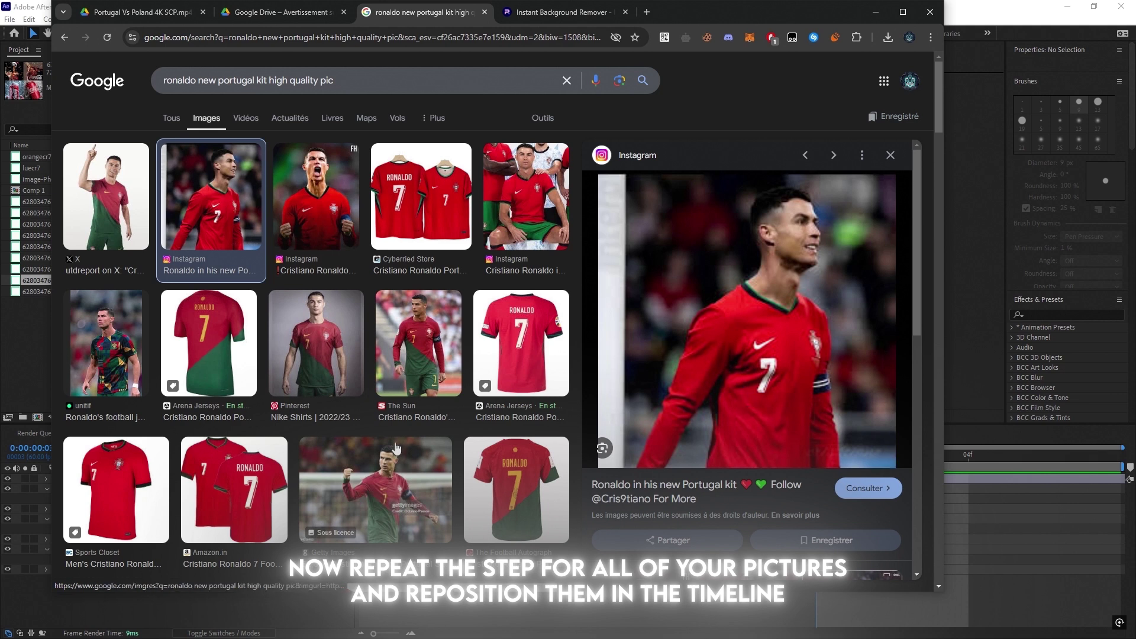
click(282, 231)
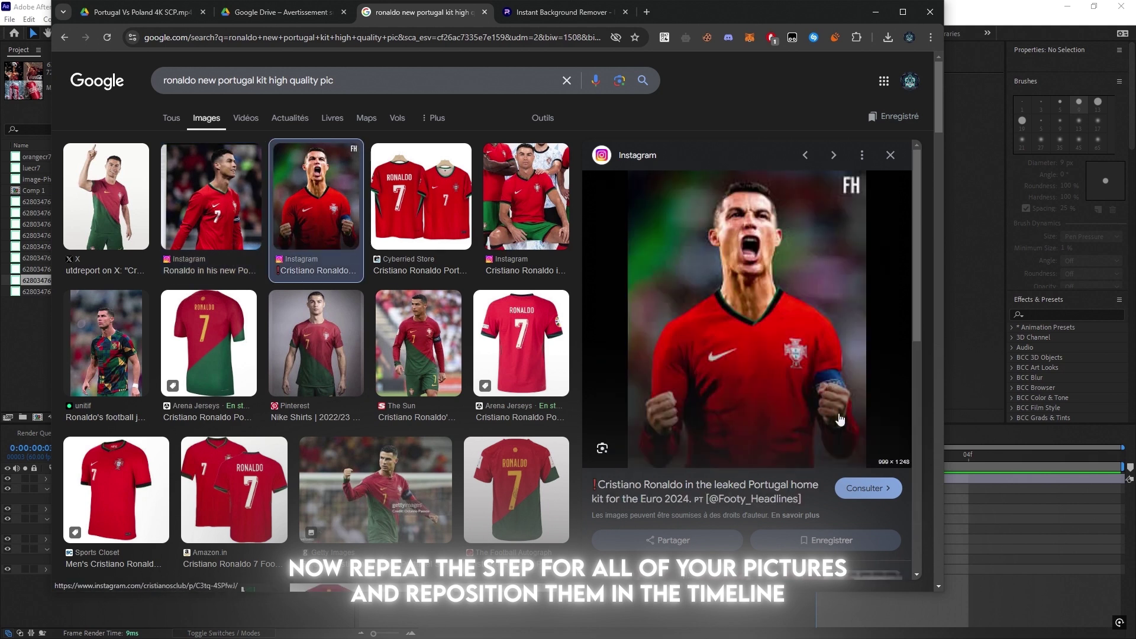
scroll(377, 441, down, 1)
scroll(367, 429, down, 1)
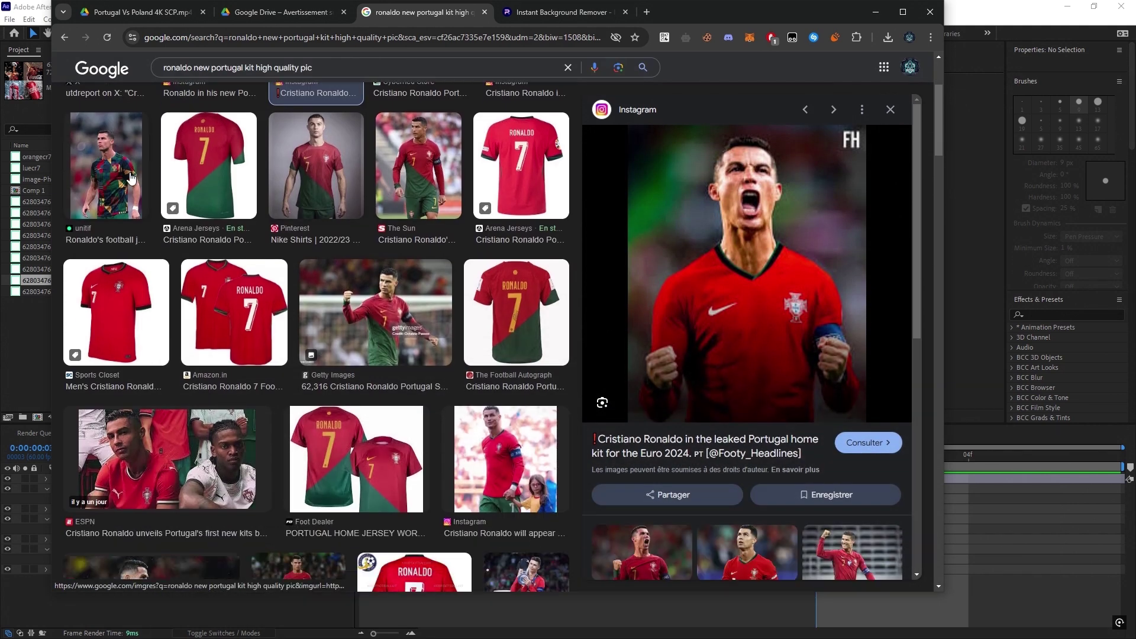
scroll(359, 422, down, 2)
scroll(360, 422, down, 1)
scroll(414, 426, down, 4)
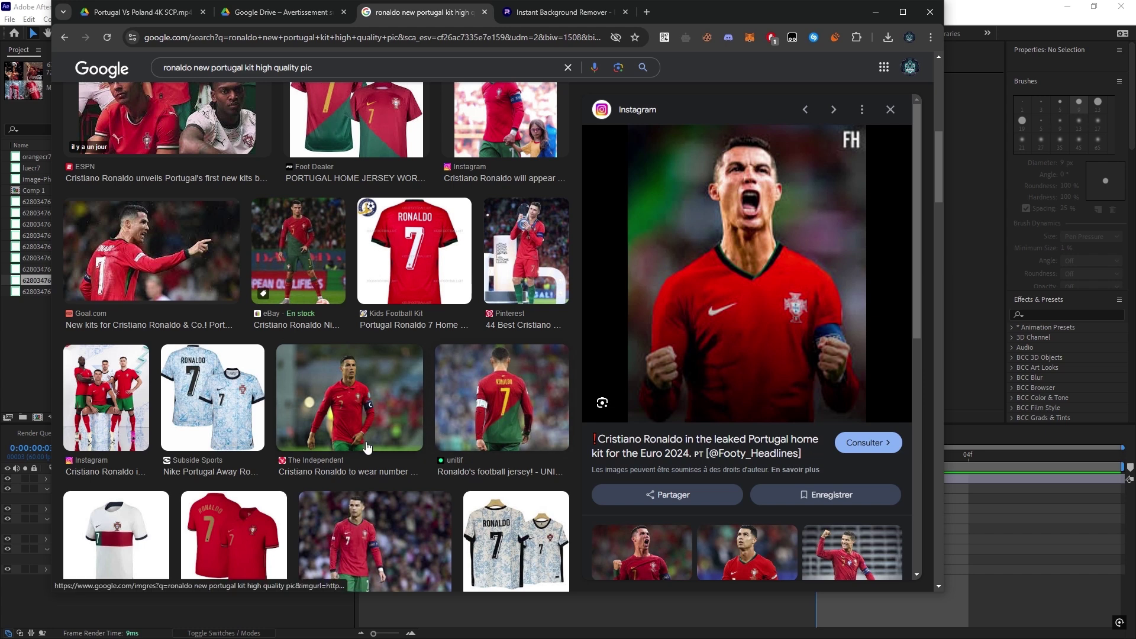
click(367, 448)
right_click(757, 284)
click(782, 479)
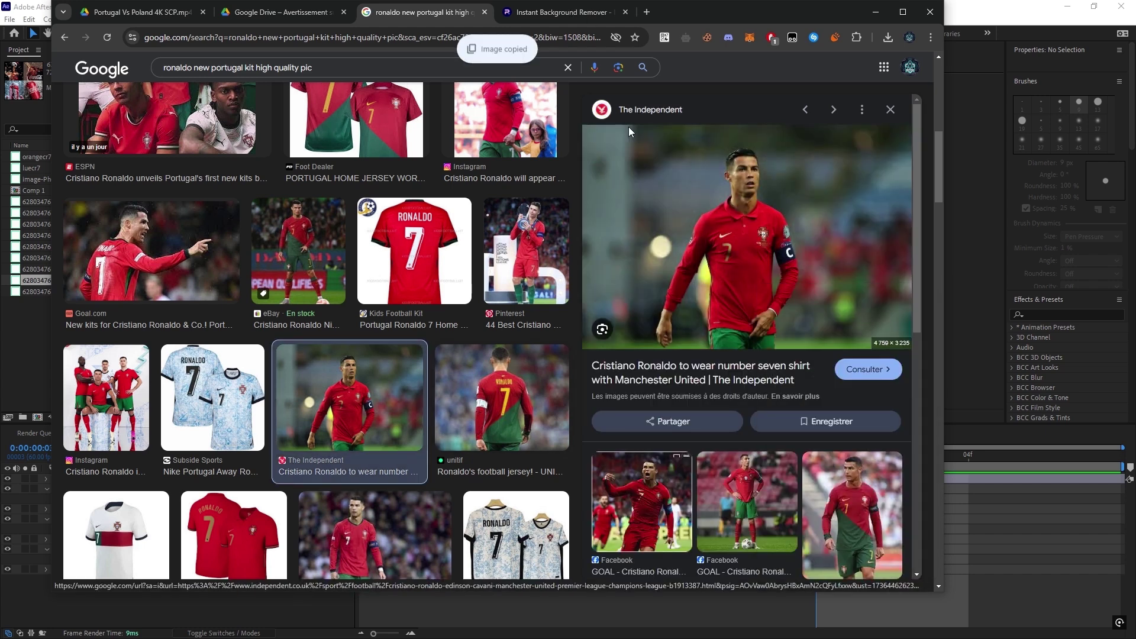
Step: Paste the photo into Photoroom's Background Remover and download the cutout at Standard resolution
click(562, 12)
key(ctrl+v)
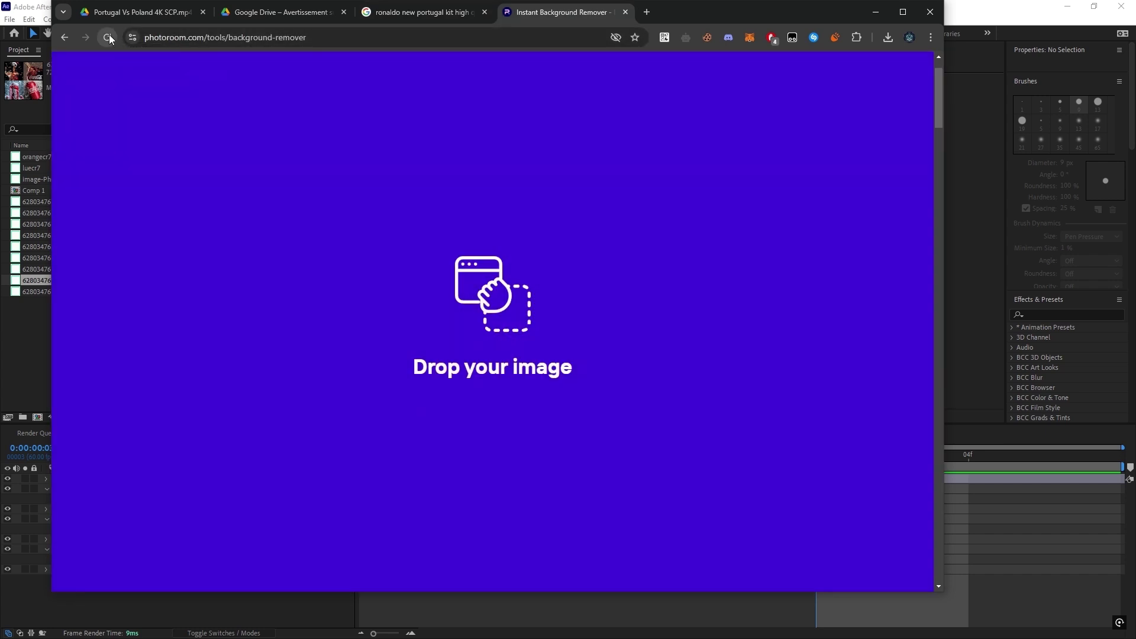
click(109, 37)
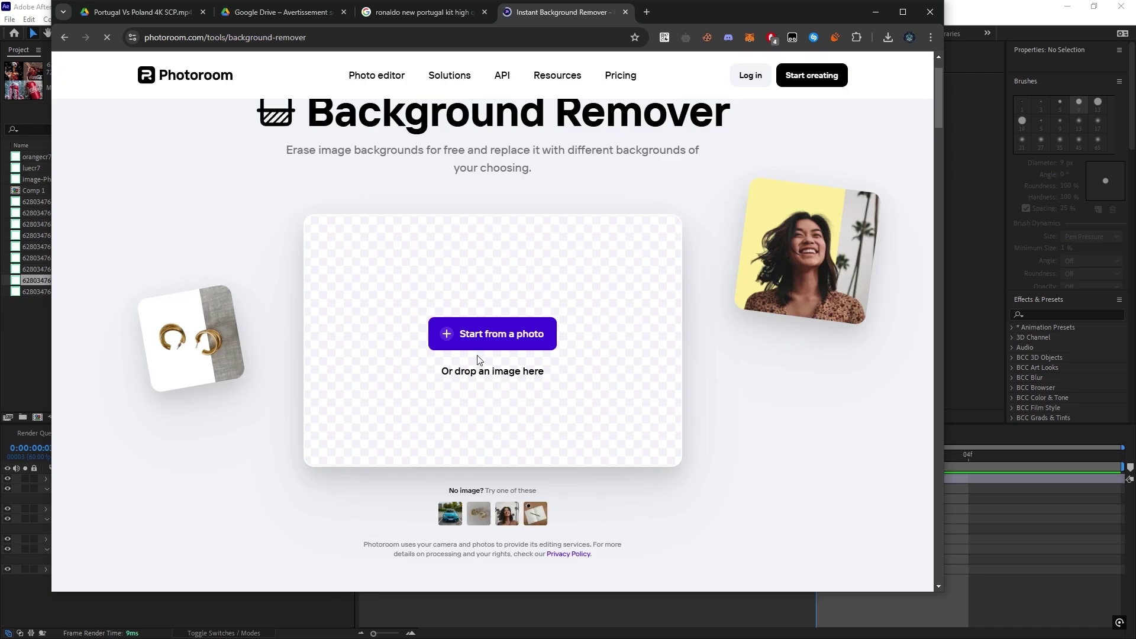
key(ctrl+v)
key(super)
key(super)
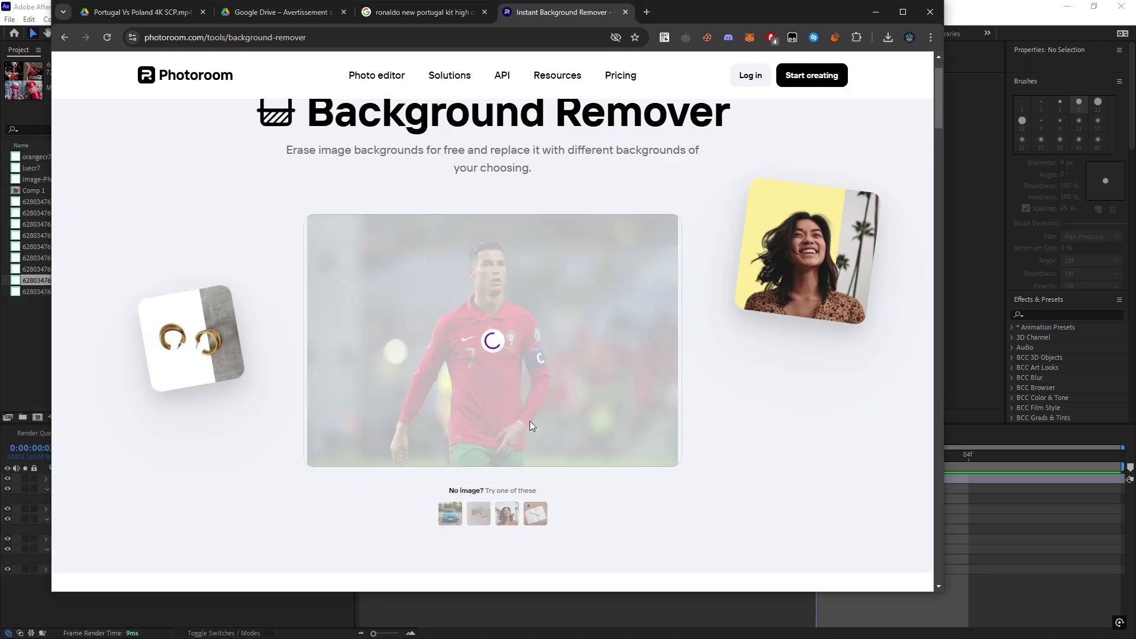
key(super)
click(530, 535)
click(569, 463)
Step: Import image-Photoroom (4).png, add it at frame 03, scale to 126% and place it over the lower collage
click(35, 339)
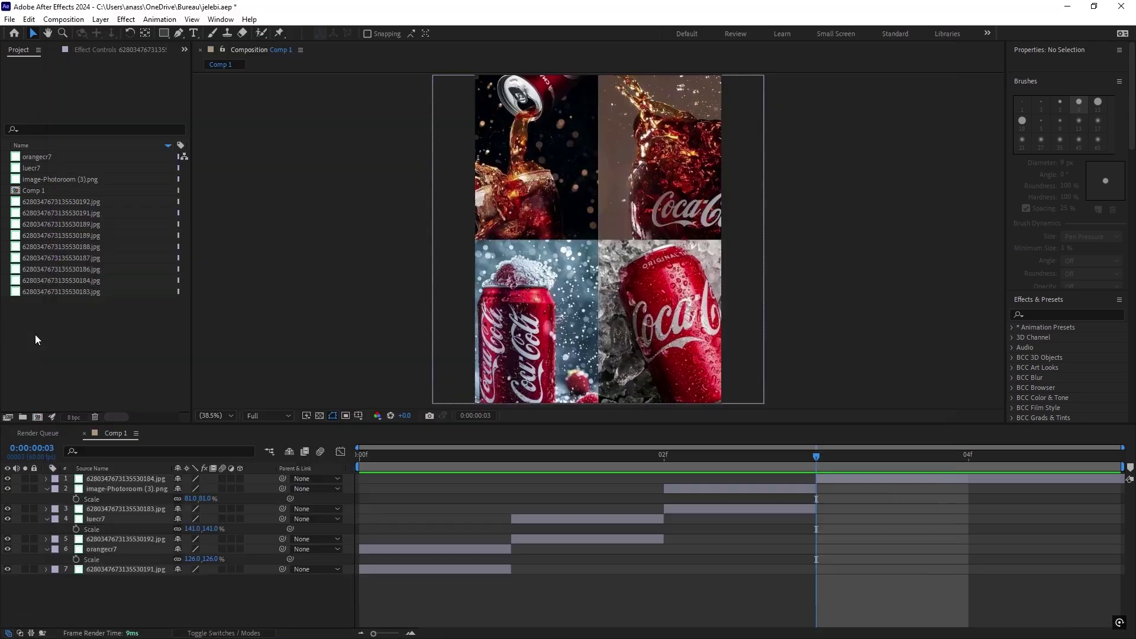
drag(35, 339, 90, 185)
drag(825, 476, 836, 478)
key(s)
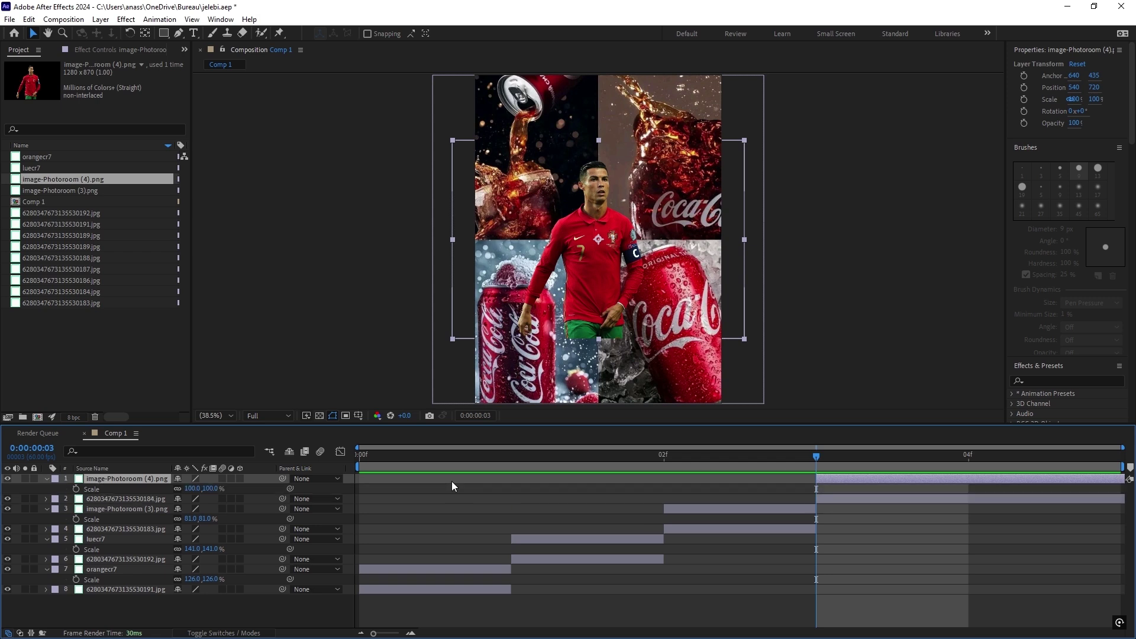
drag(200, 488, 219, 487)
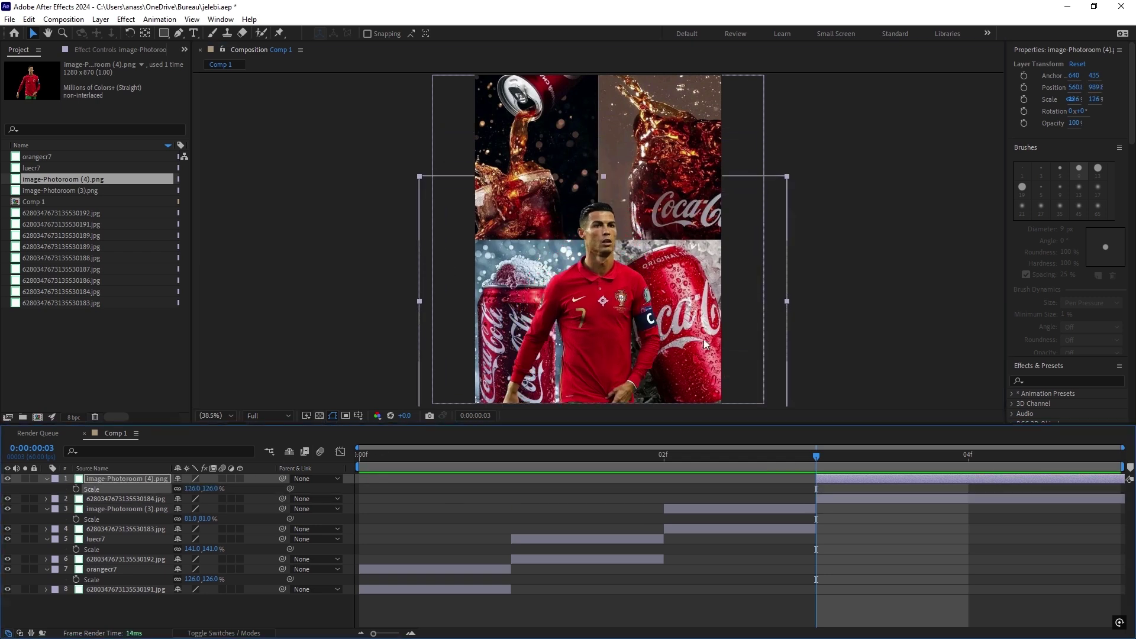
drag(619, 363, 622, 342)
Step: Split the red-kit cutout and Coca-Cola collage at frame 04 and remove the tails
click(950, 459)
ctrl+click(984, 499)
key(ctrl+shift+d)
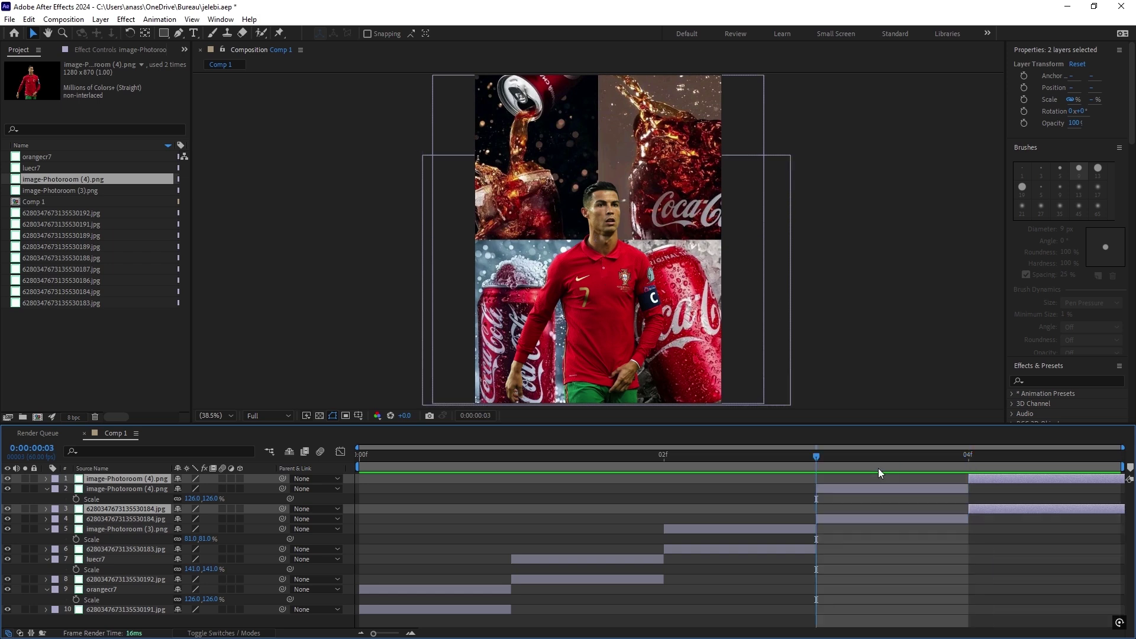
click(69, 191)
click(72, 212)
click(75, 222)
click(77, 247)
click(79, 258)
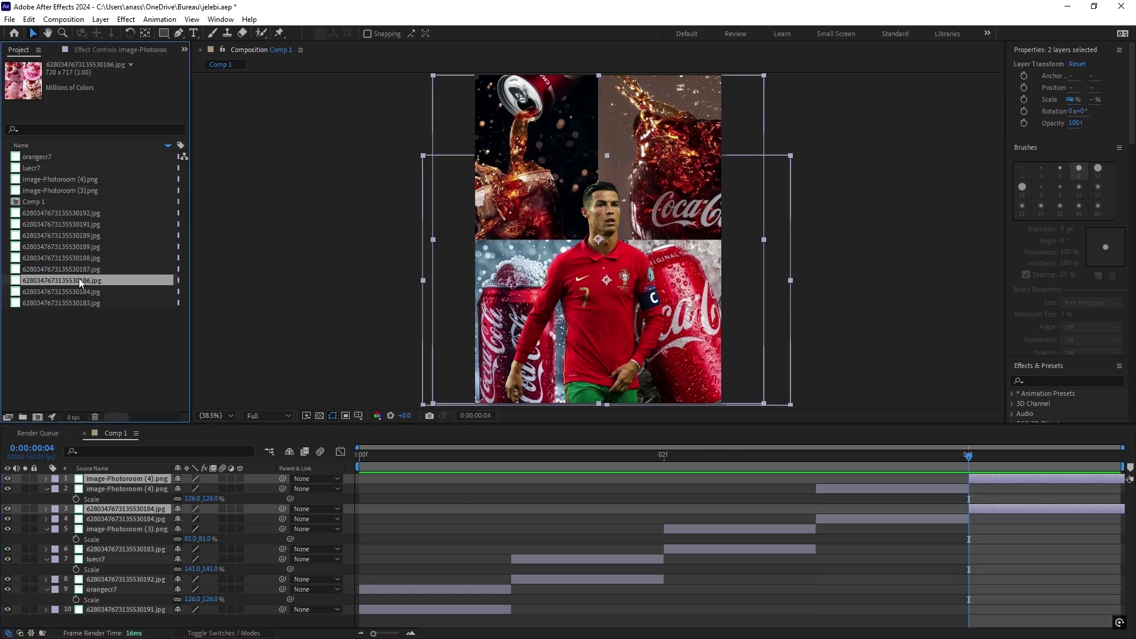
click(75, 269)
click(75, 258)
click(75, 247)
click(77, 236)
key(ctrl+z)
key(ctrl+z)
key(ctrl+z)
key(ctrl+z)
Step: Play back the composition, then search the effects library
key(space)
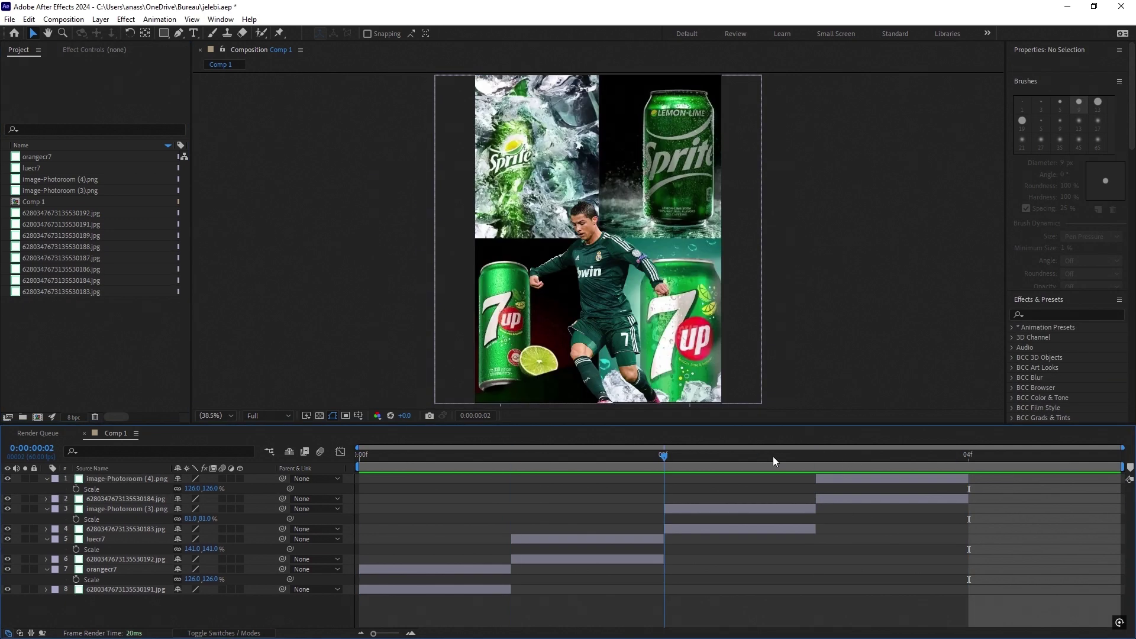
key(space)
click(63, 19)
click(77, 37)
key(Escape)
click(1045, 315)
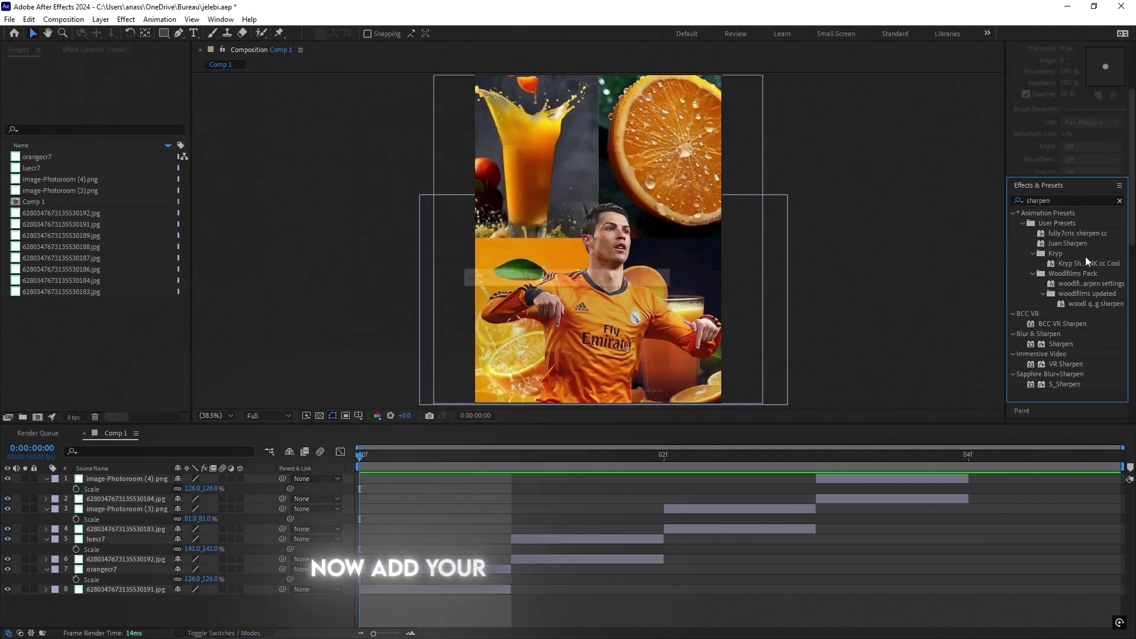
Step: Show the render queue and confirm Comp 1's composition settings with the new duration
click(9, 19)
click(123, 438)
click(38, 433)
click(64, 19)
click(89, 27)
key(Return)
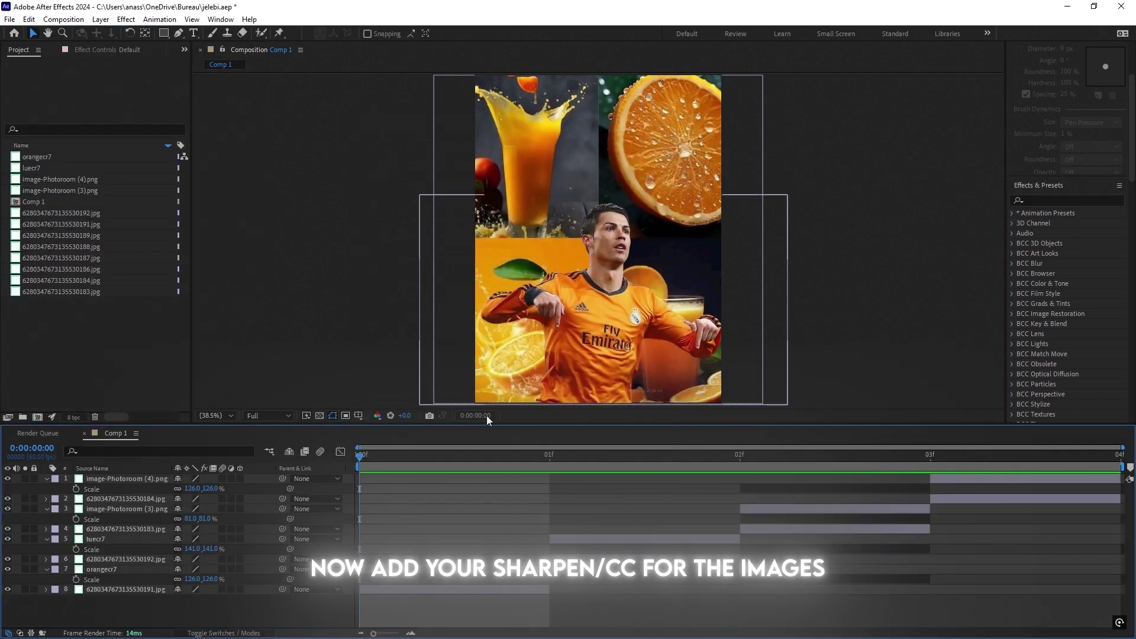
Step: Try exporting Comp 1 through Media Encoder and dismiss the connection error
click(10, 19)
mouse_move(35, 208)
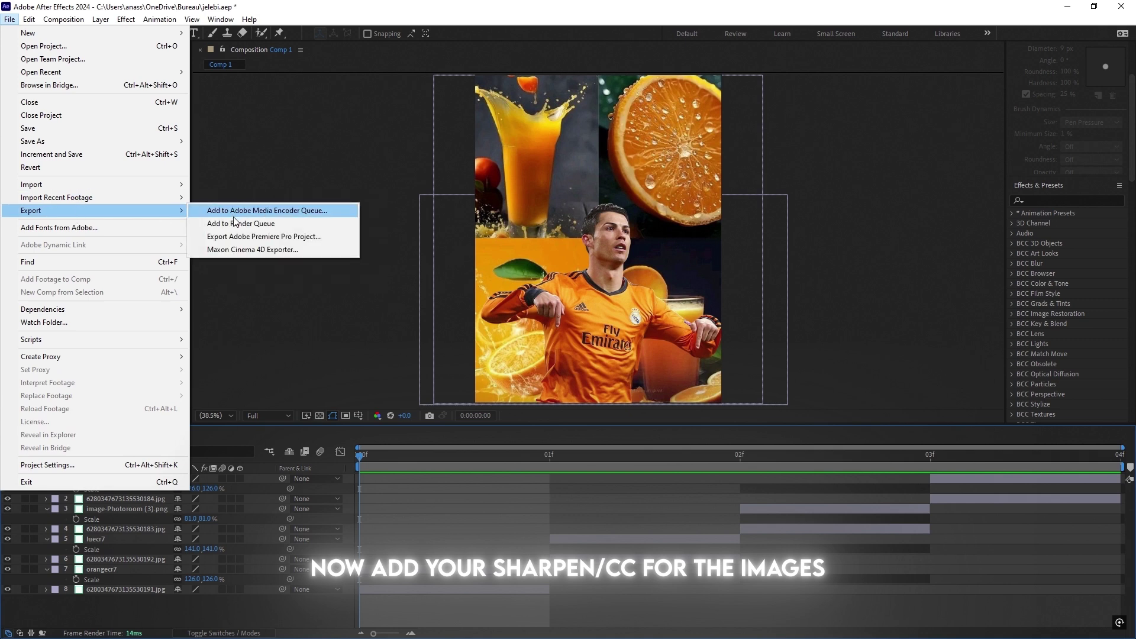
click(255, 209)
click(680, 353)
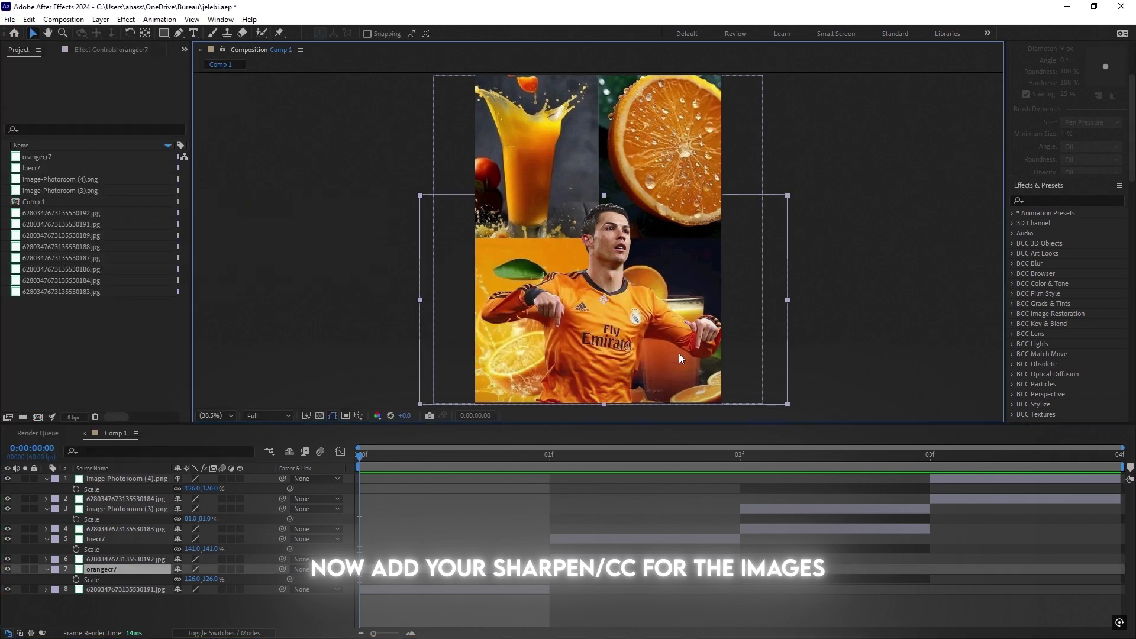
click(14, 34)
click(1129, 36)
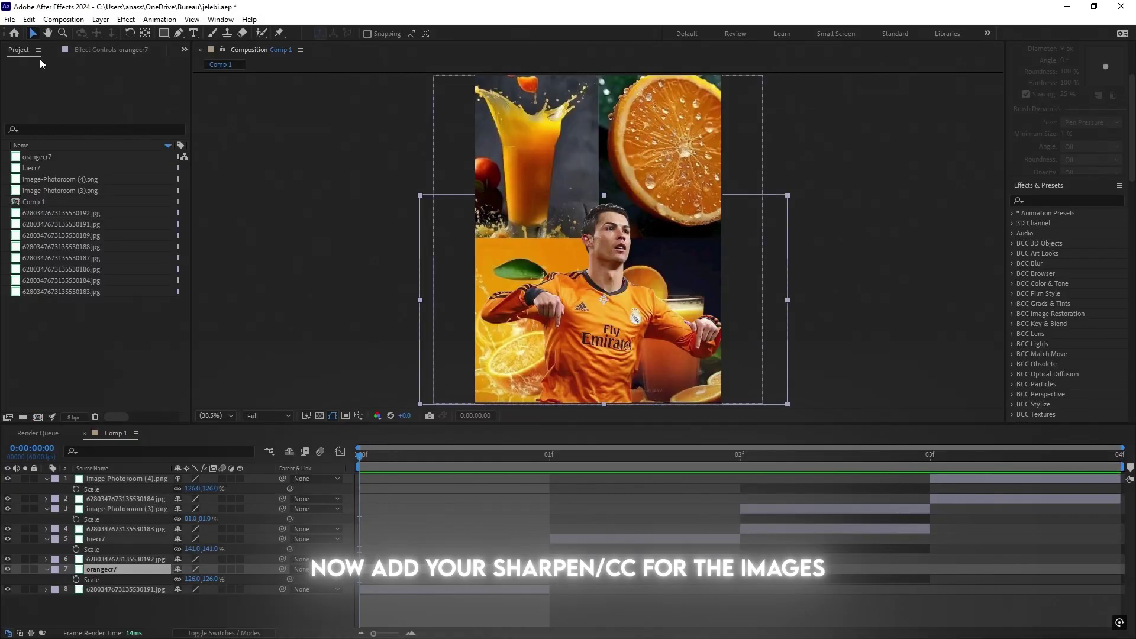
Step: Deselect the layer and bring up the Render Queue listing Comp 1
click(19, 28)
mouse_move(56, 48)
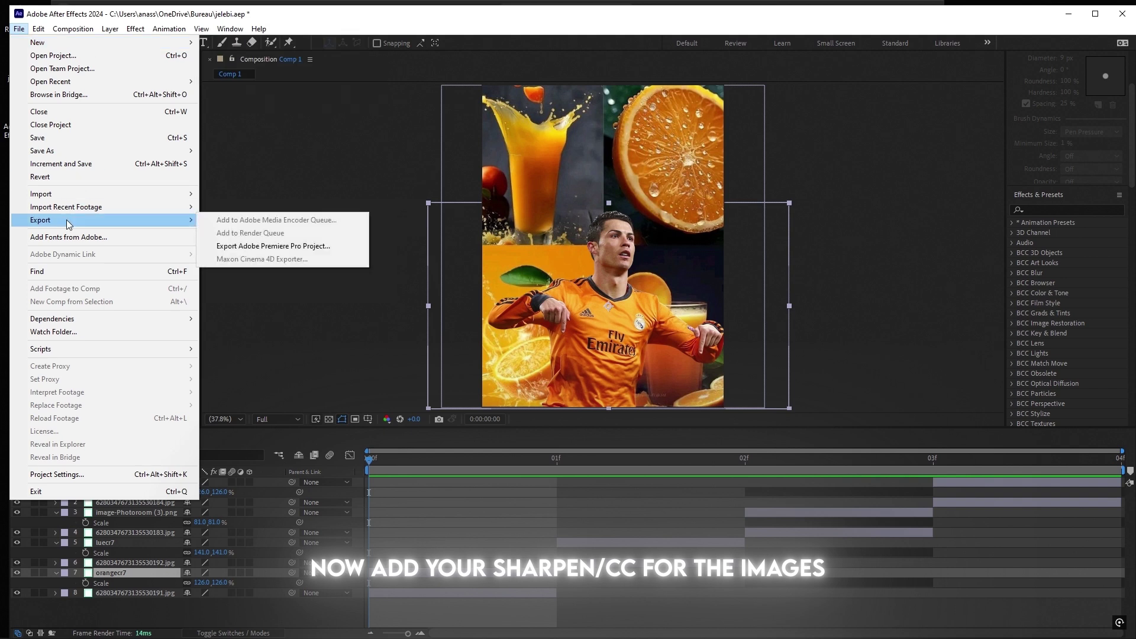
click(243, 494)
click(19, 29)
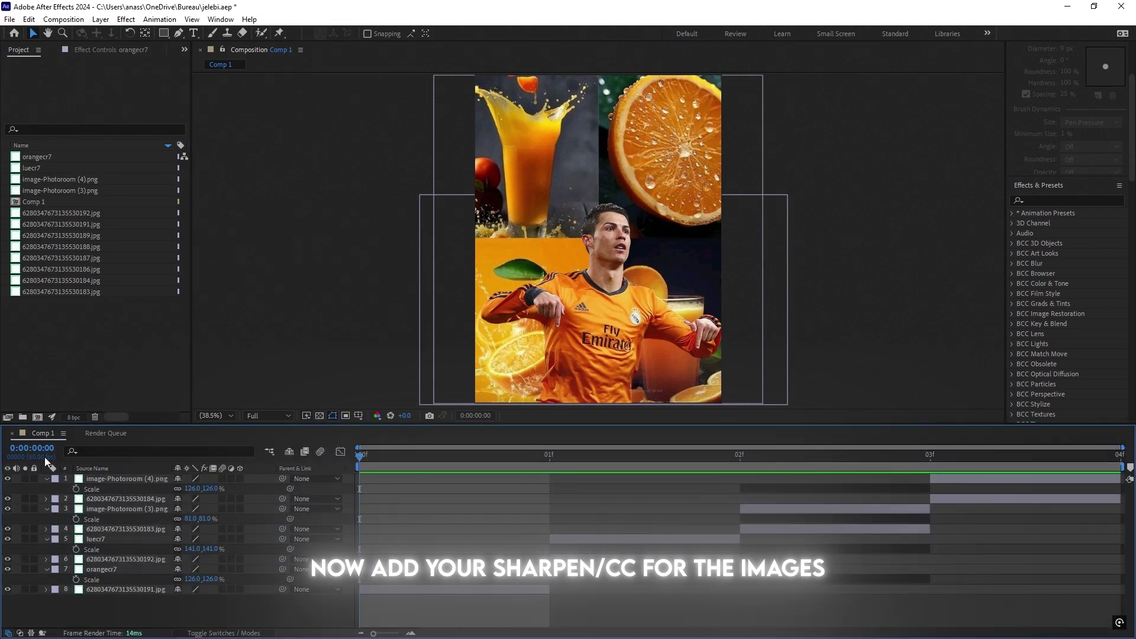
click(53, 435)
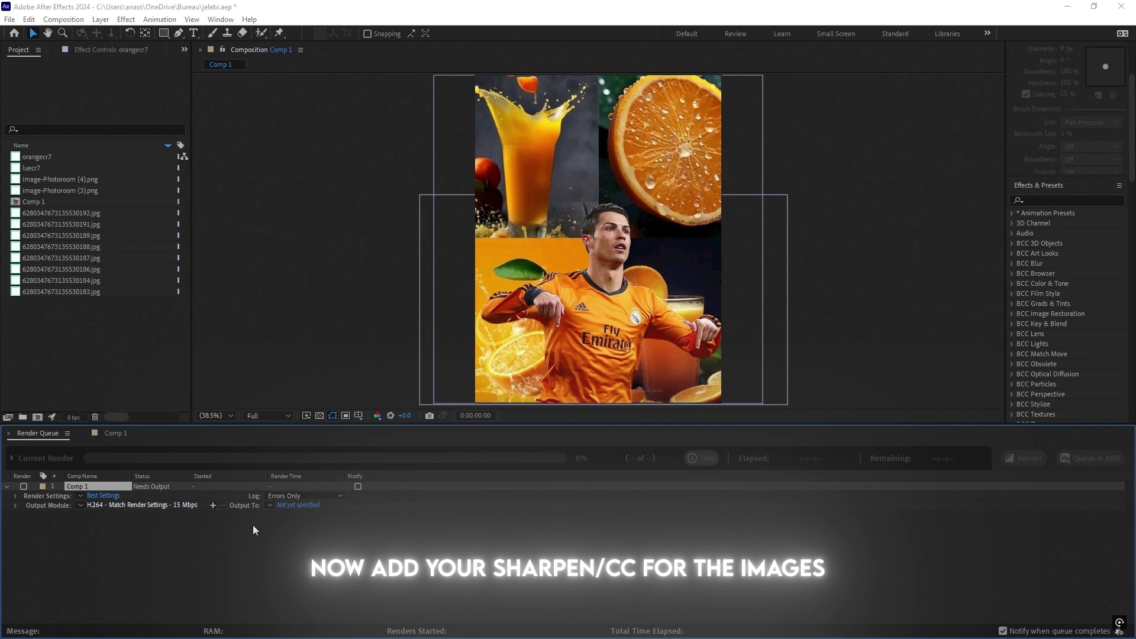
Step: Set the output module to QuickTime and output to Documents as tobetopazed
click(500, 155)
click(526, 282)
click(647, 400)
click(300, 506)
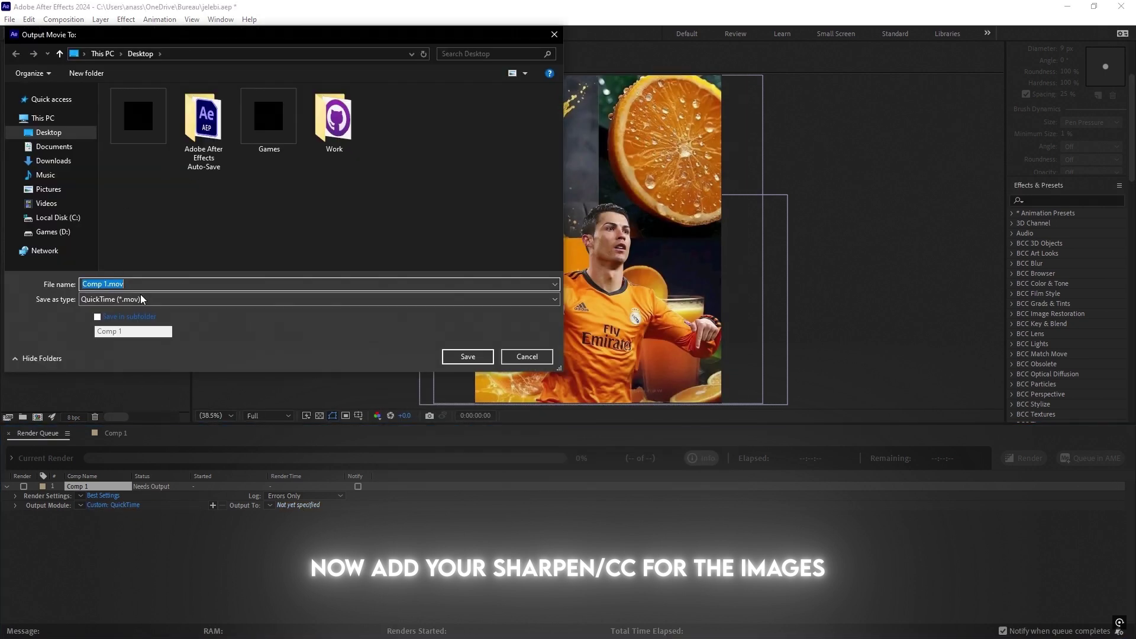
click(69, 152)
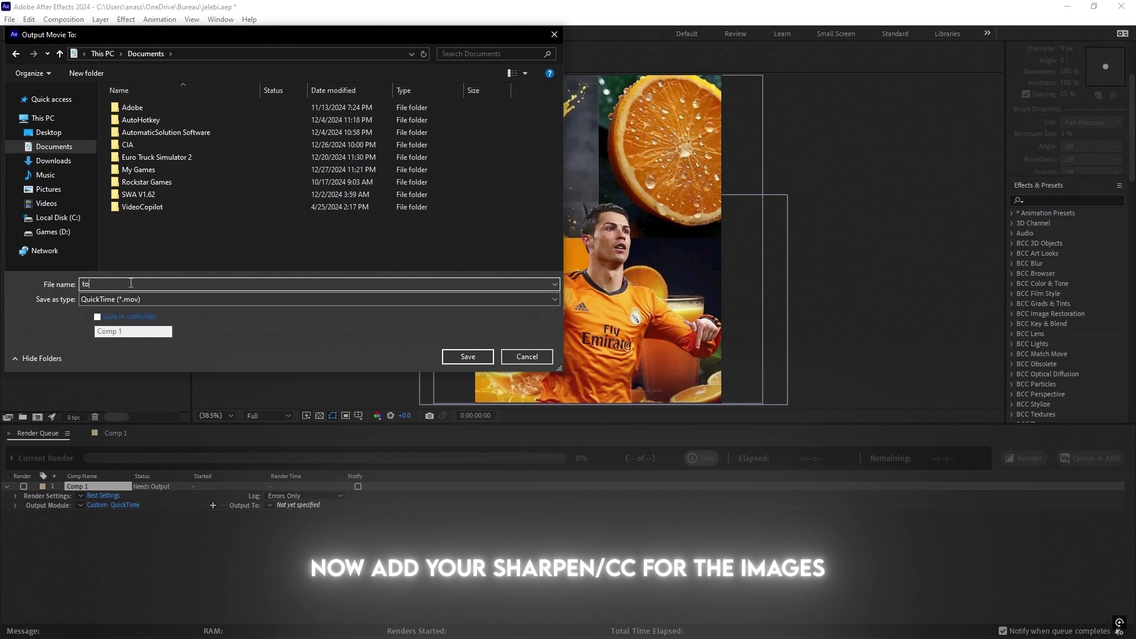
key(Return)
Step: Return to the Comp 1 timeline and select the top image layer
click(127, 436)
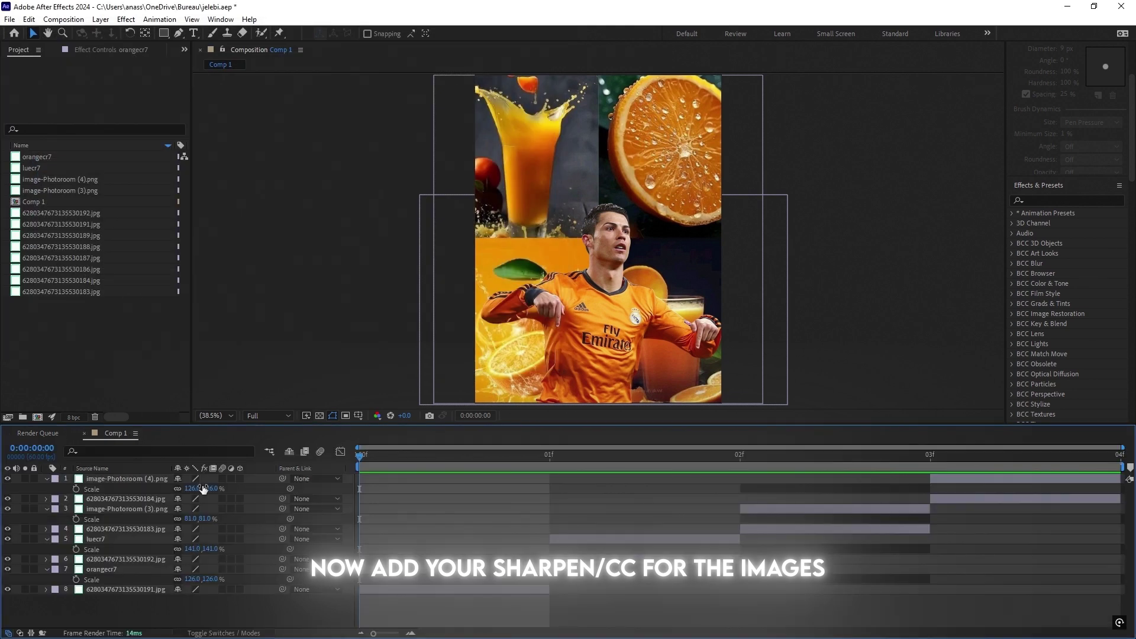
click(127, 19)
click(127, 479)
Step: Add an adjustment layer with S_Sharpen, raising Small Detail Size to 4.70
right_click(193, 461)
mouse_move(207, 466)
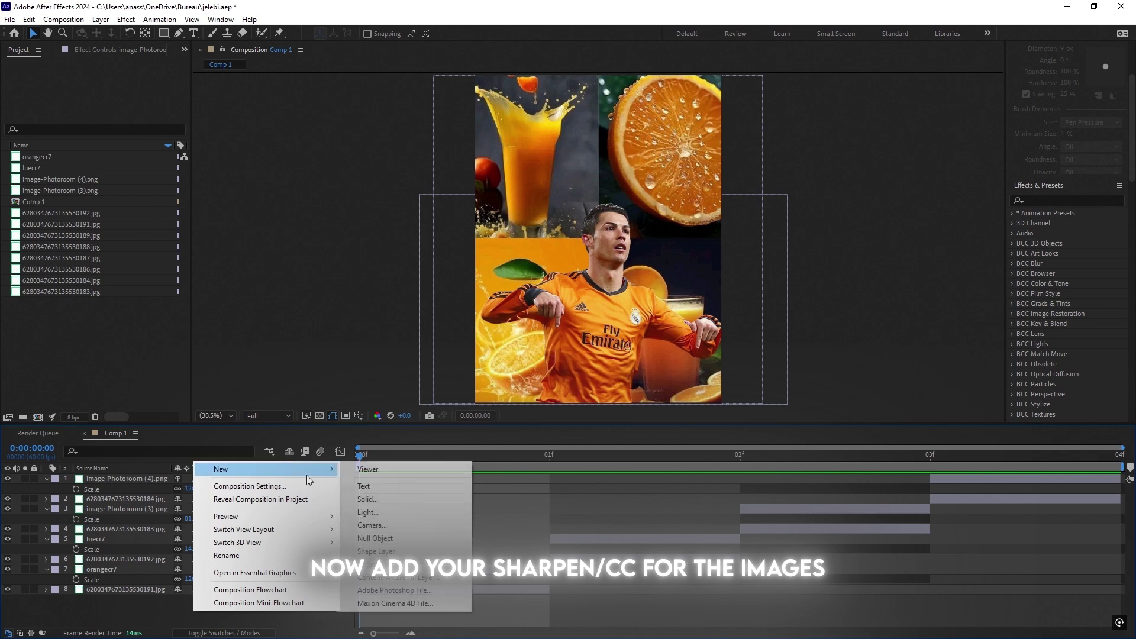
click(367, 527)
click(128, 20)
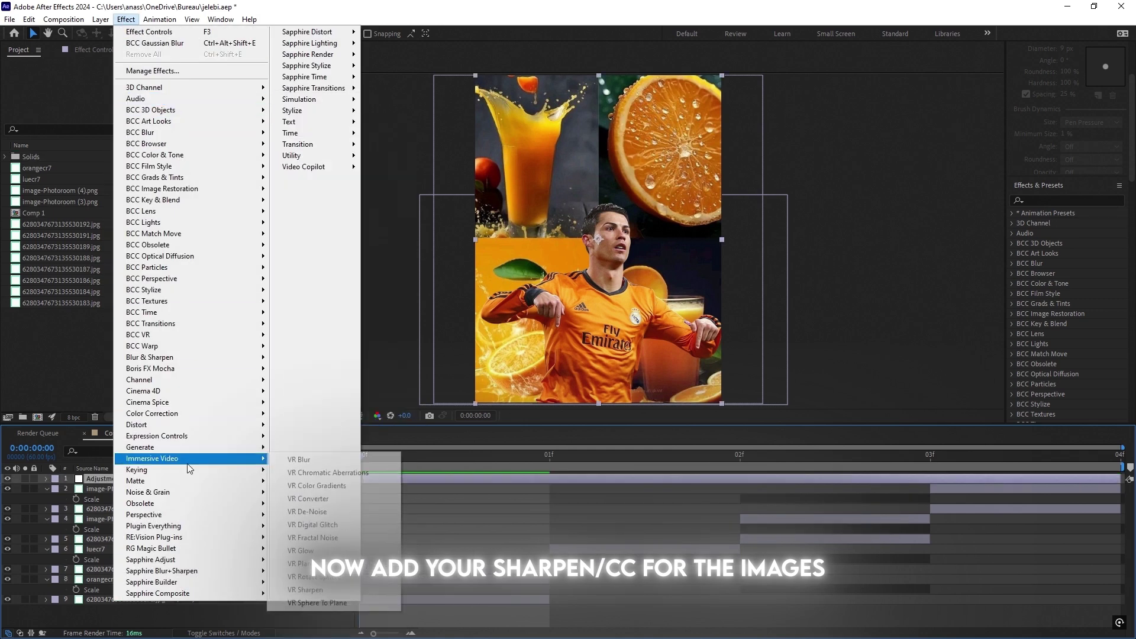
mouse_move(194, 577)
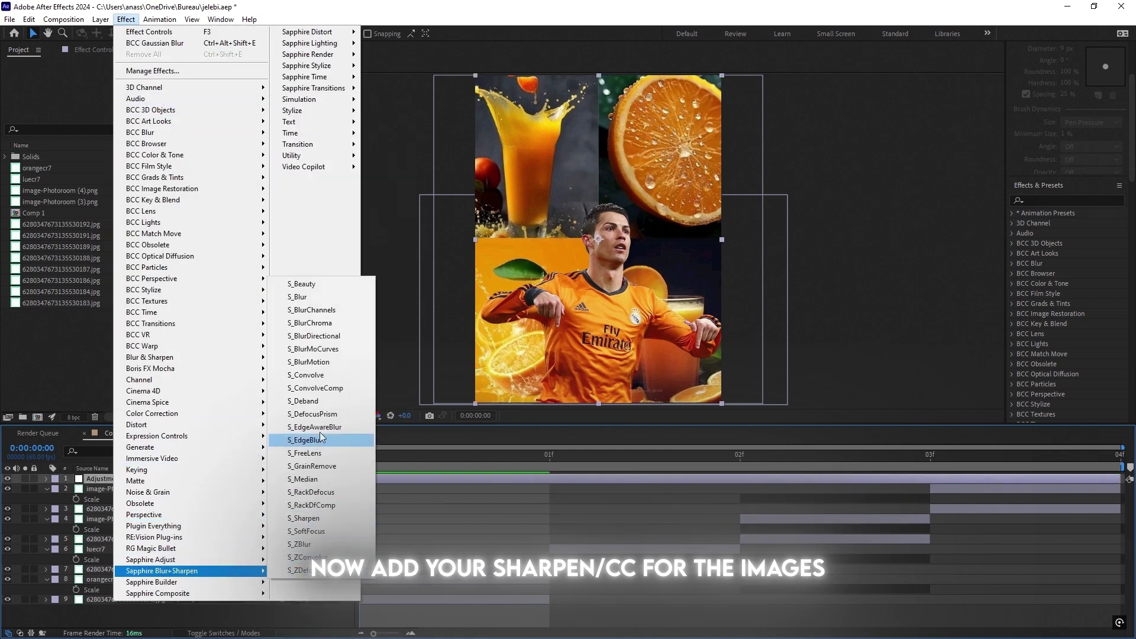
click(321, 519)
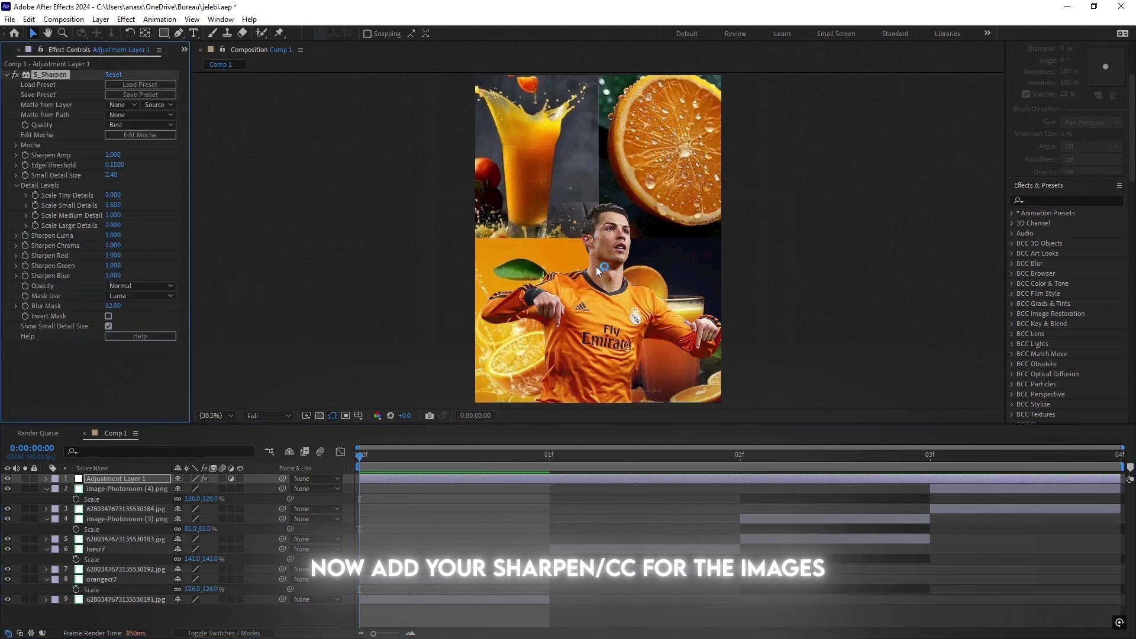
click(487, 368)
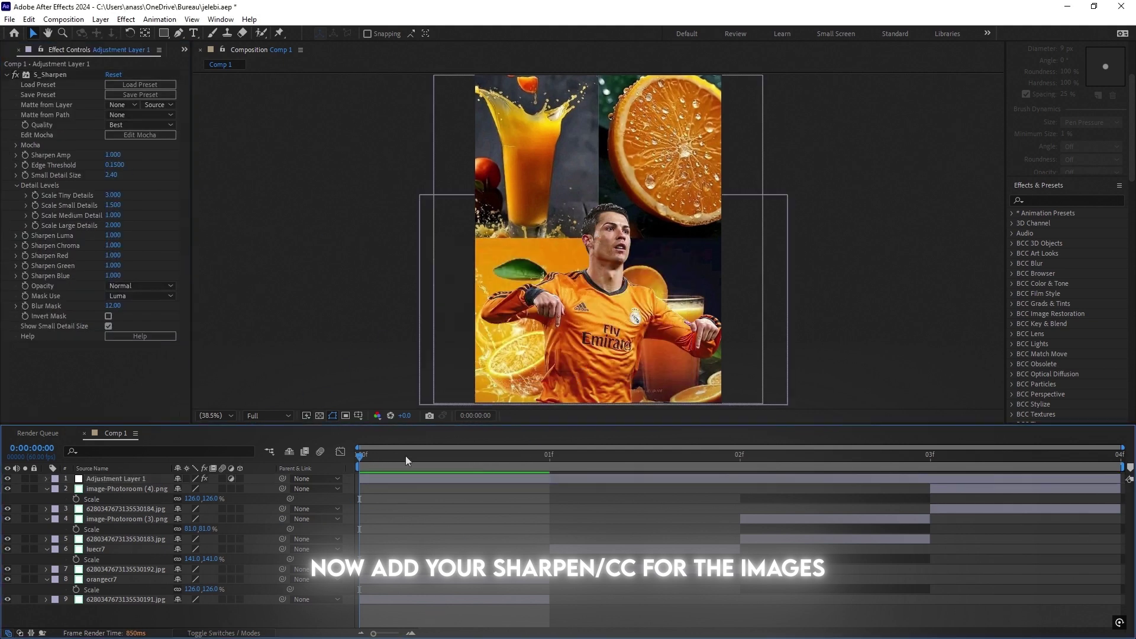
drag(113, 154, 114, 161)
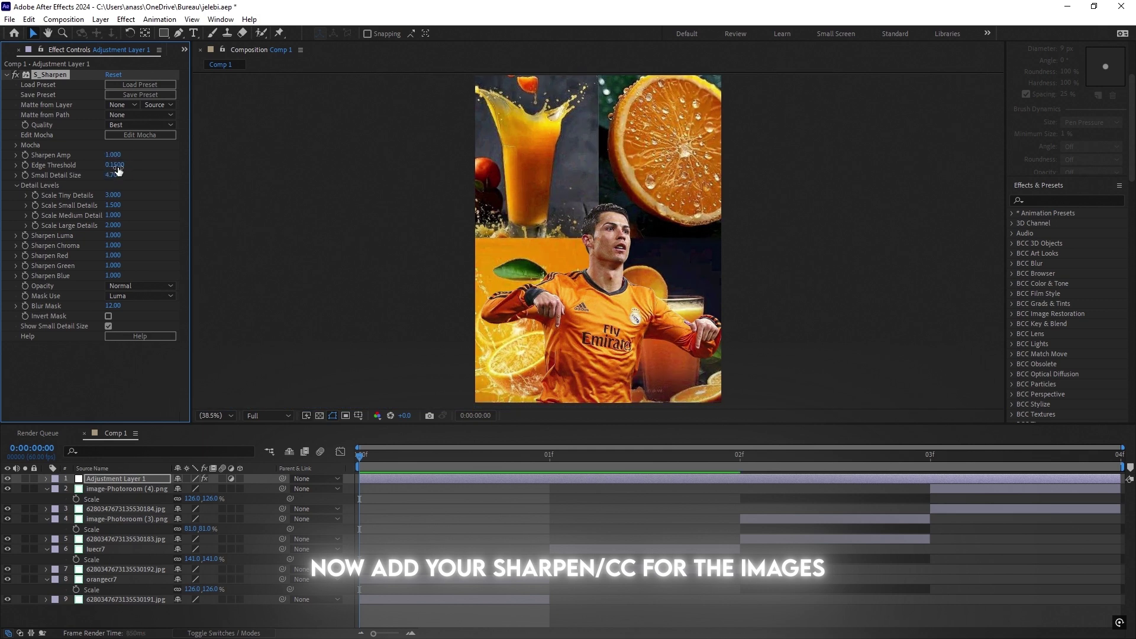
Step: Preview the sharpened frames across the timeline and render the queued Comp 1
drag(409, 451, 361, 455)
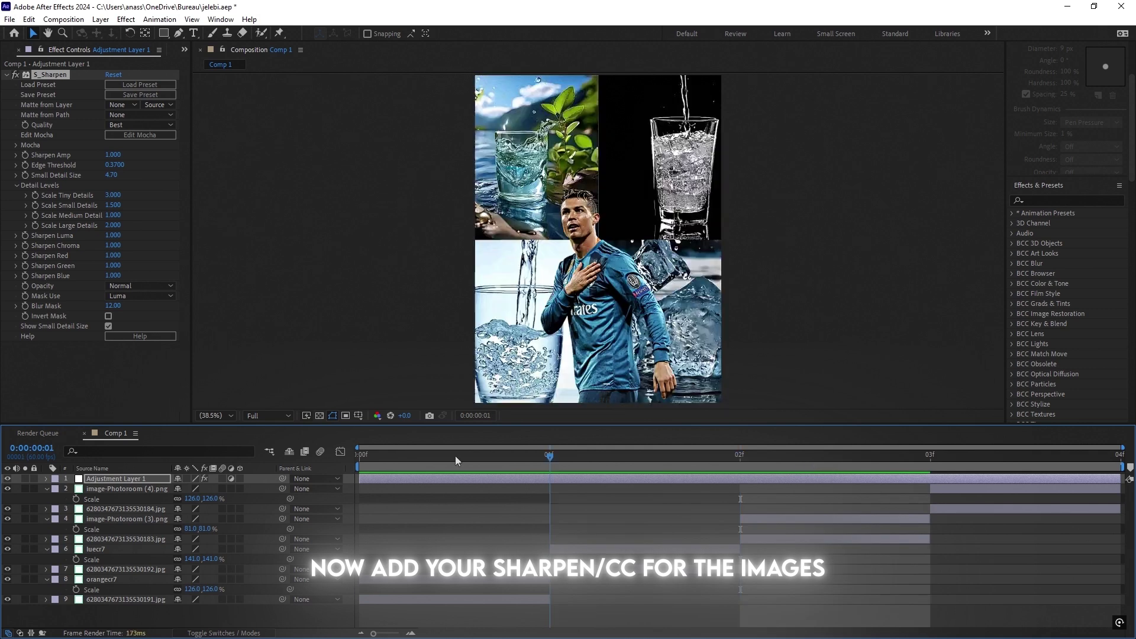
drag(889, 460, 360, 456)
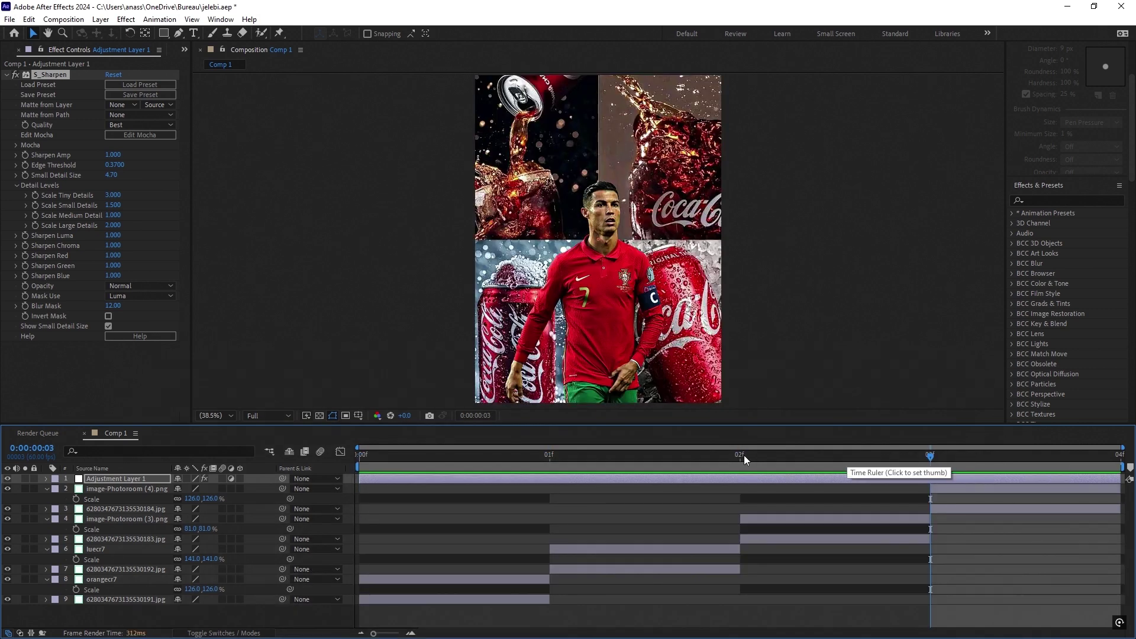
click(27, 443)
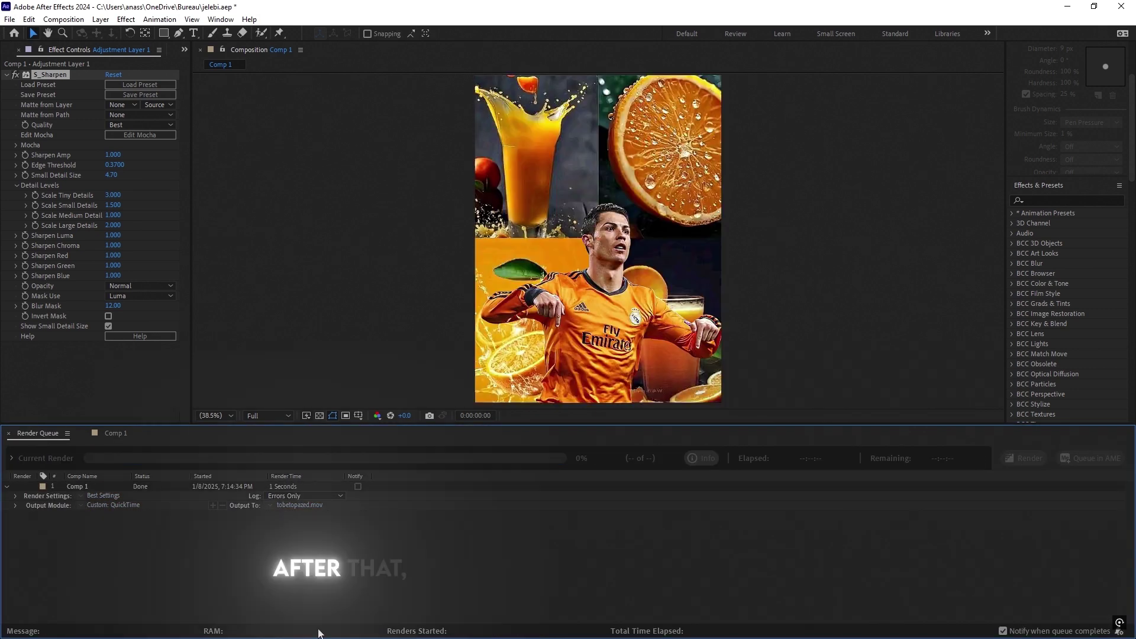
Step: Launch Topaz Video Enhance AI and browse Documents for the rendered movie
key(super)
click(251, 631)
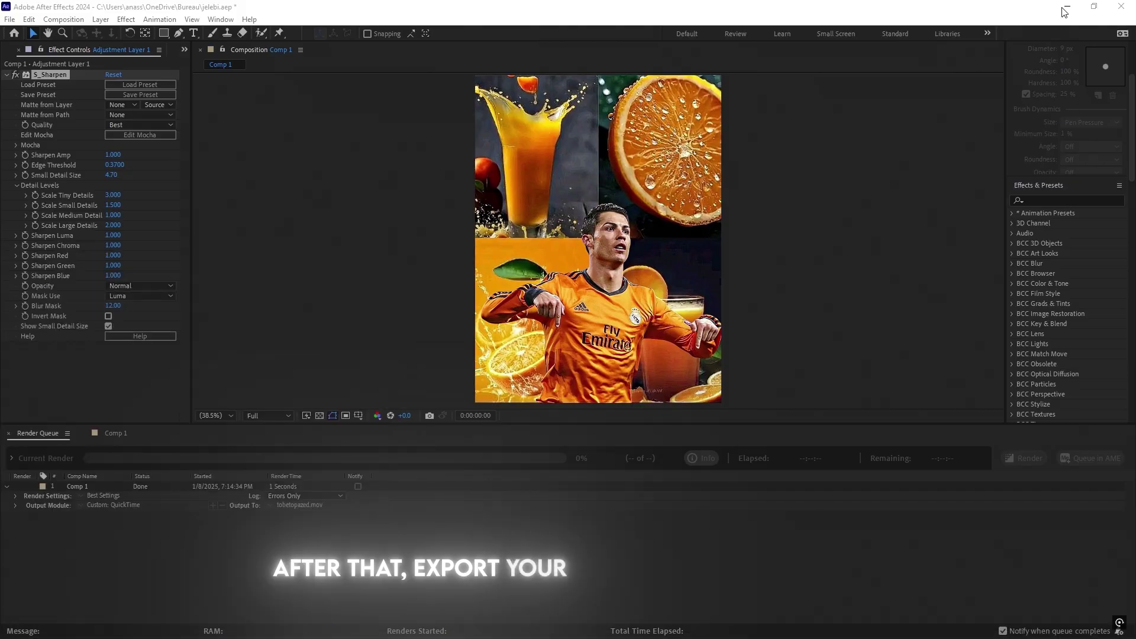
click(610, 305)
click(54, 135)
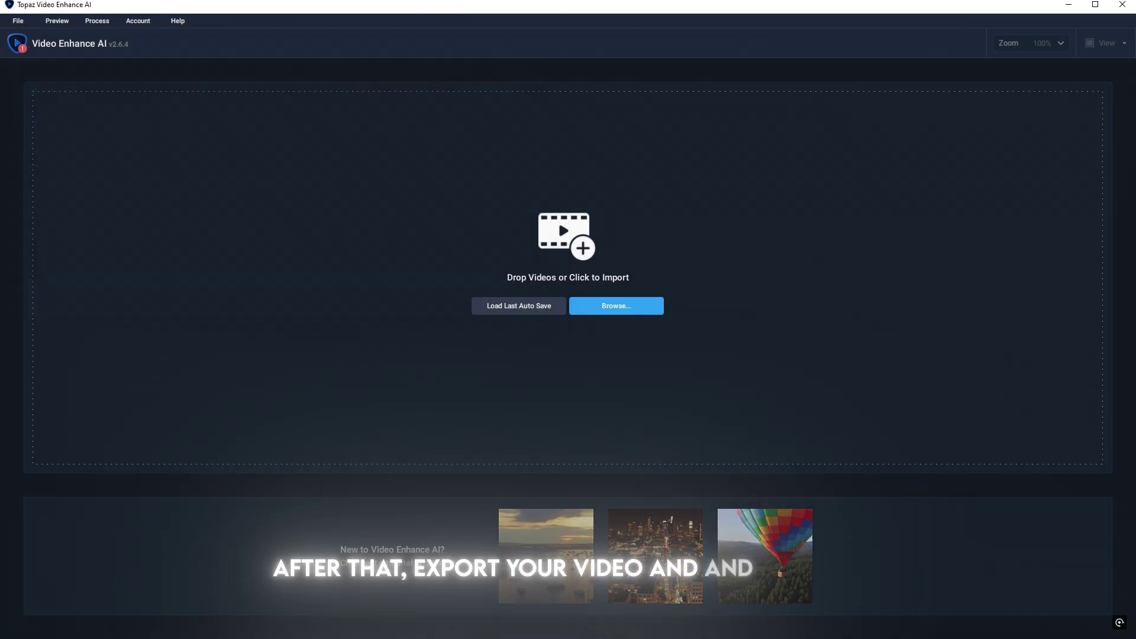
Step: Back in After Effects, delete all the imported image items from the project
click(1076, 12)
mouse_move(53, 348)
mouse_down()
mouse_move(92, 175)
mouse_move(80, 228)
mouse_up()
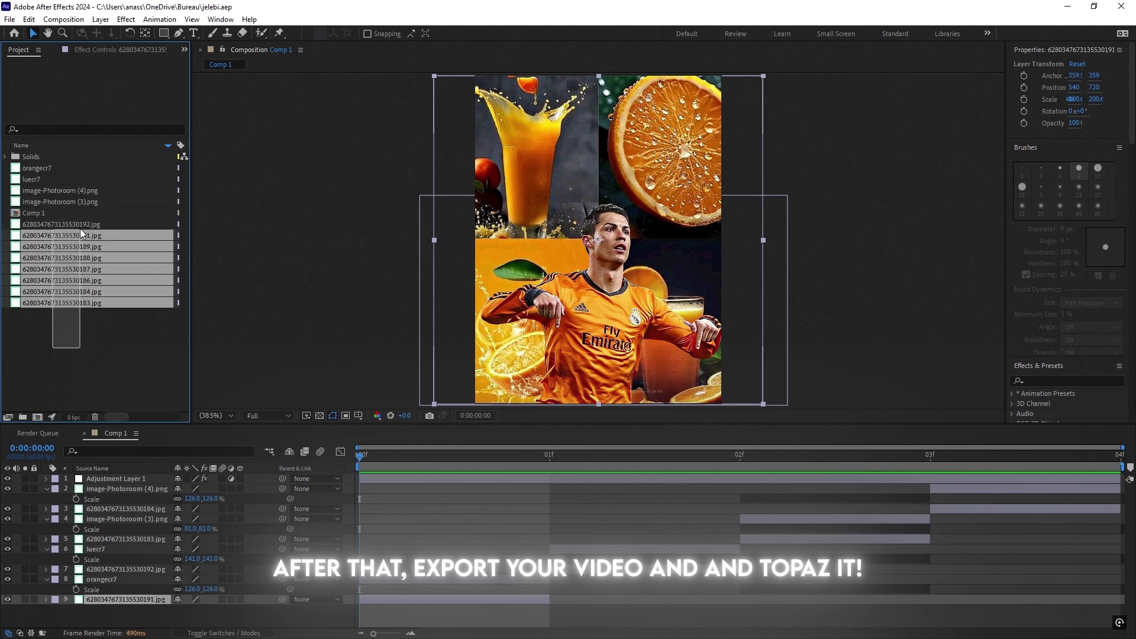
key(Delete)
drag(43, 173, 58, 197)
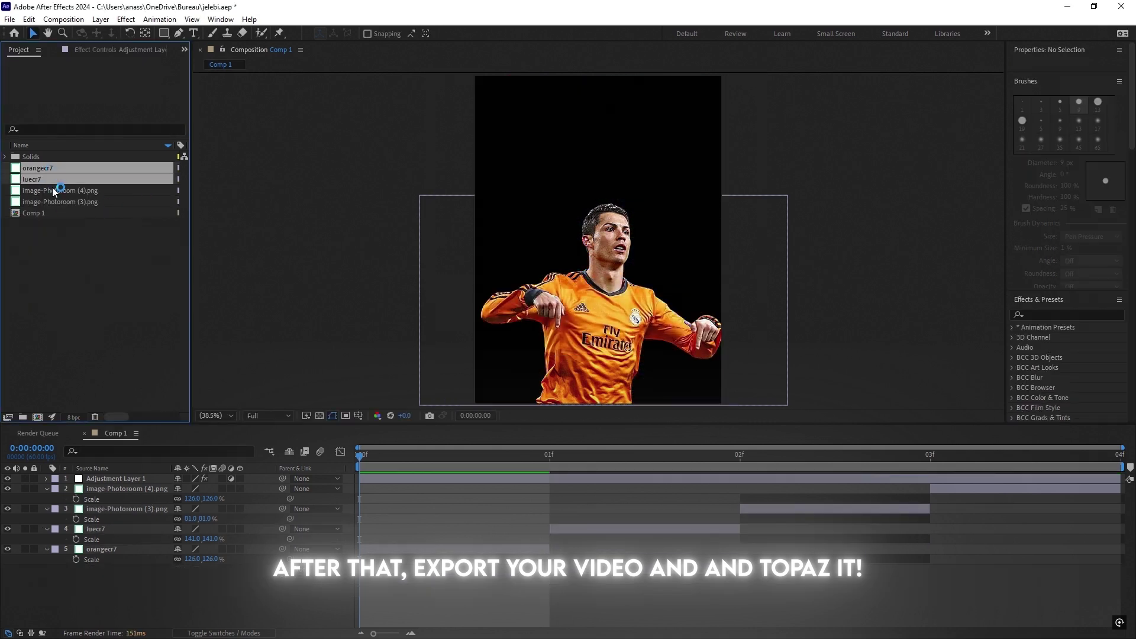
key(Delete)
key(alt+Tab)
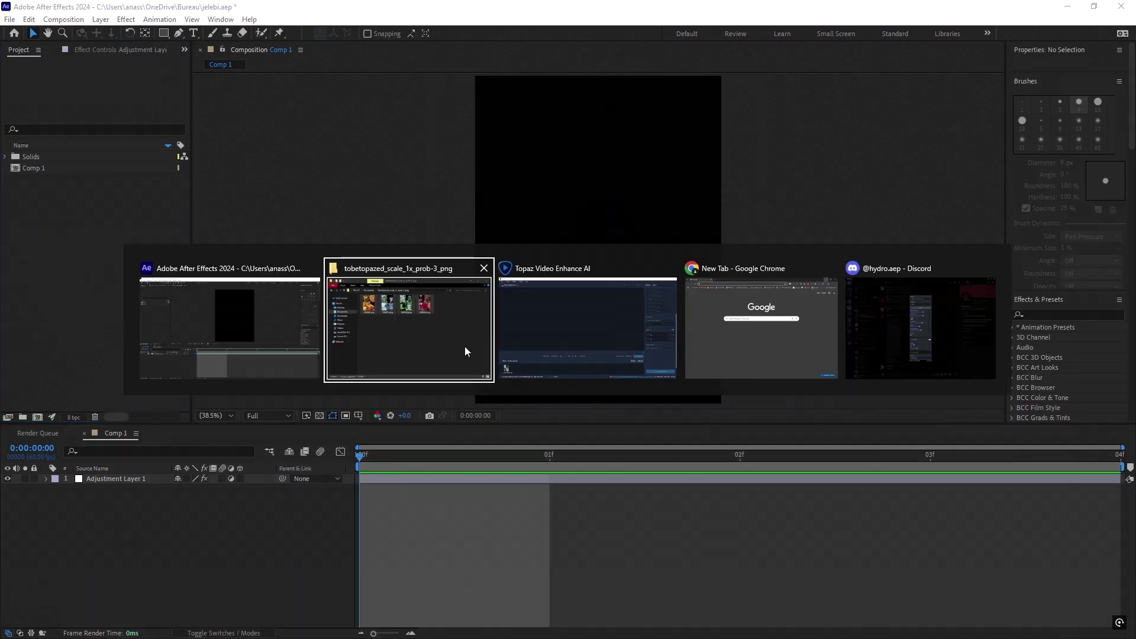
Step: Import the PNG frames, place 000001.png and the video clip, extending 000001.png to about 3 seconds
click(465, 351)
drag(377, 200, 155, 292)
click(52, 201)
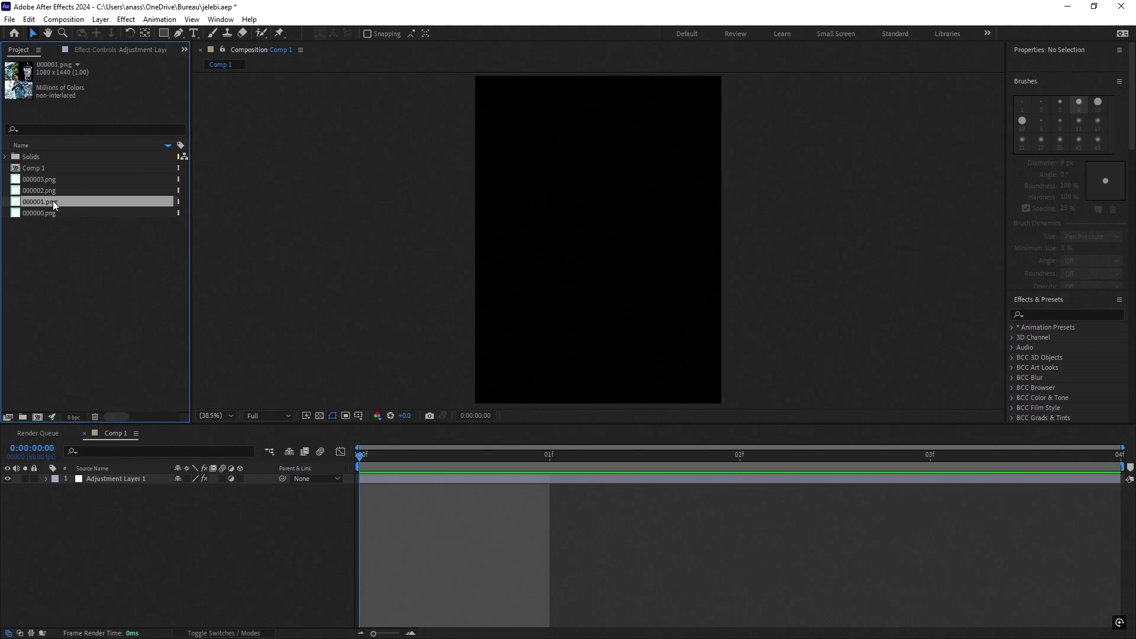
drag(95, 492, 116, 480)
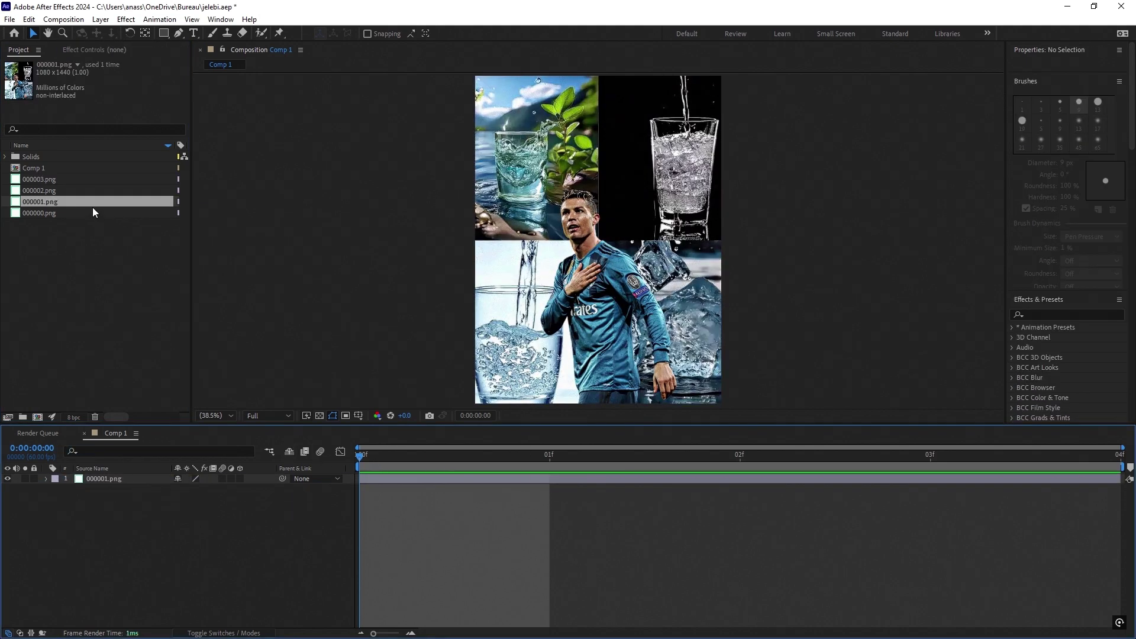
drag(74, 191, 151, 515)
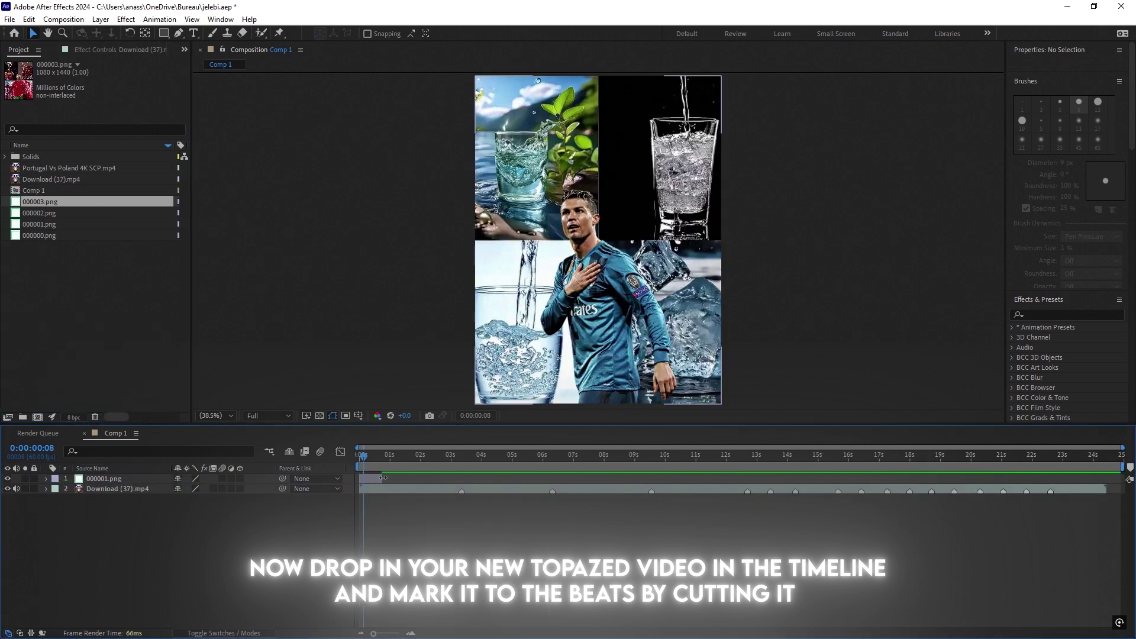
drag(382, 479, 450, 479)
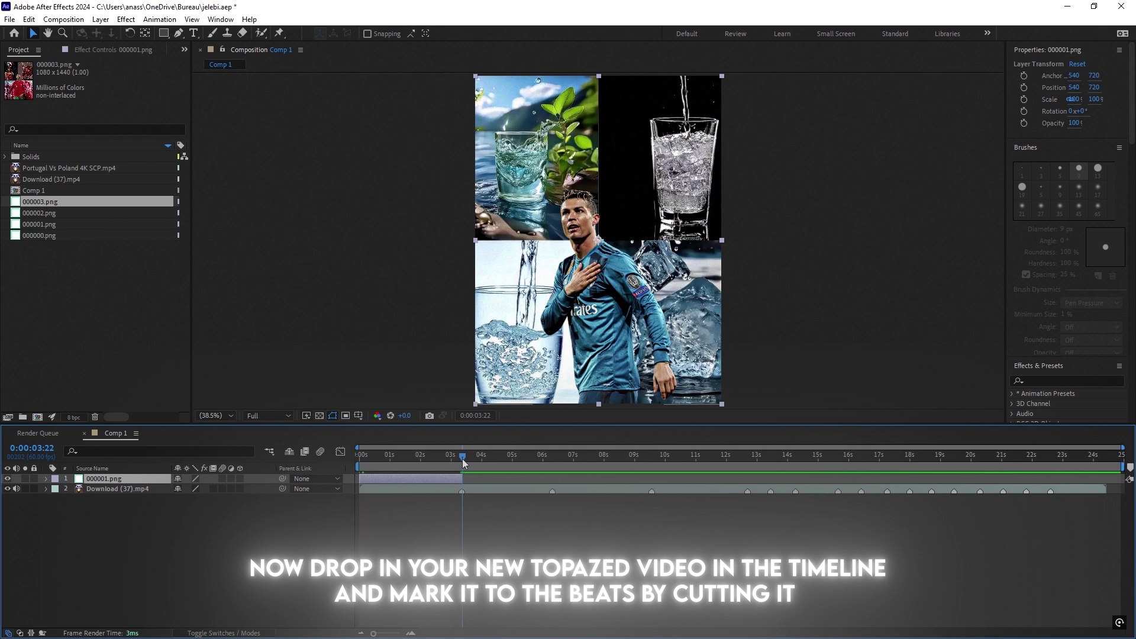
Step: Place 000002.png starting at 3:21 and 000000.png at the next beat
click(461, 455)
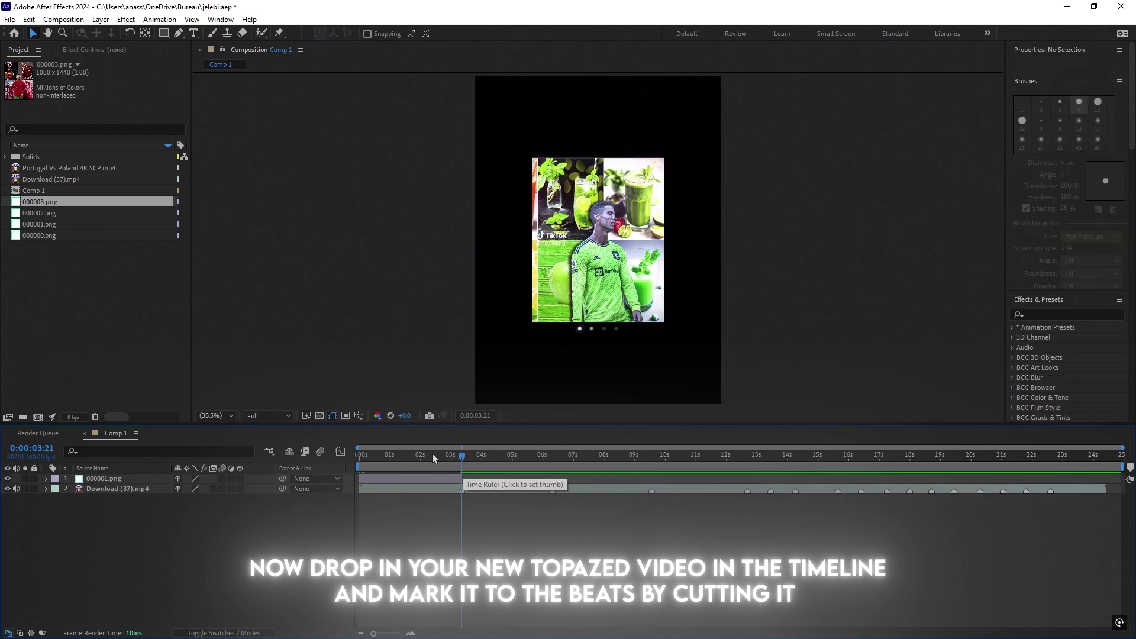
click(62, 213)
drag(456, 463, 478, 478)
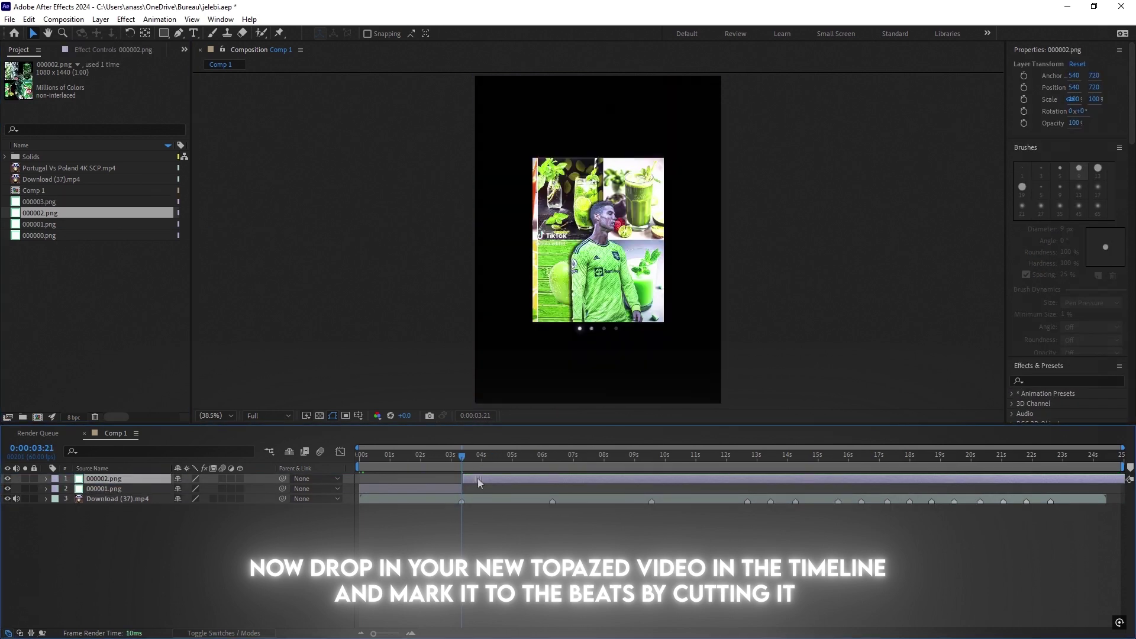
click(473, 485)
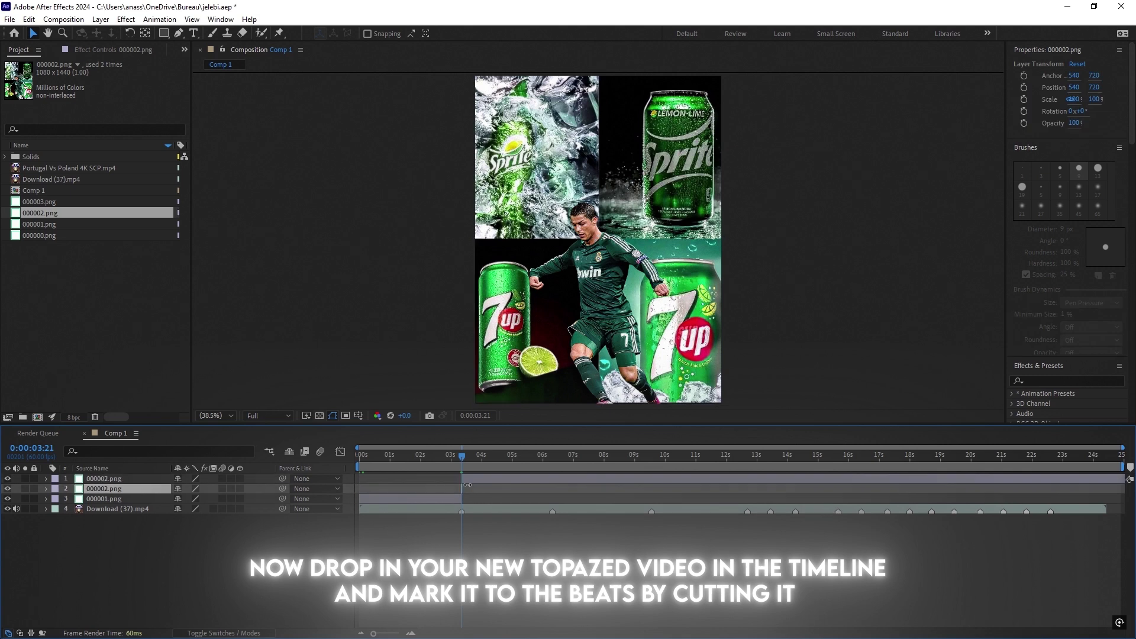
click(60, 236)
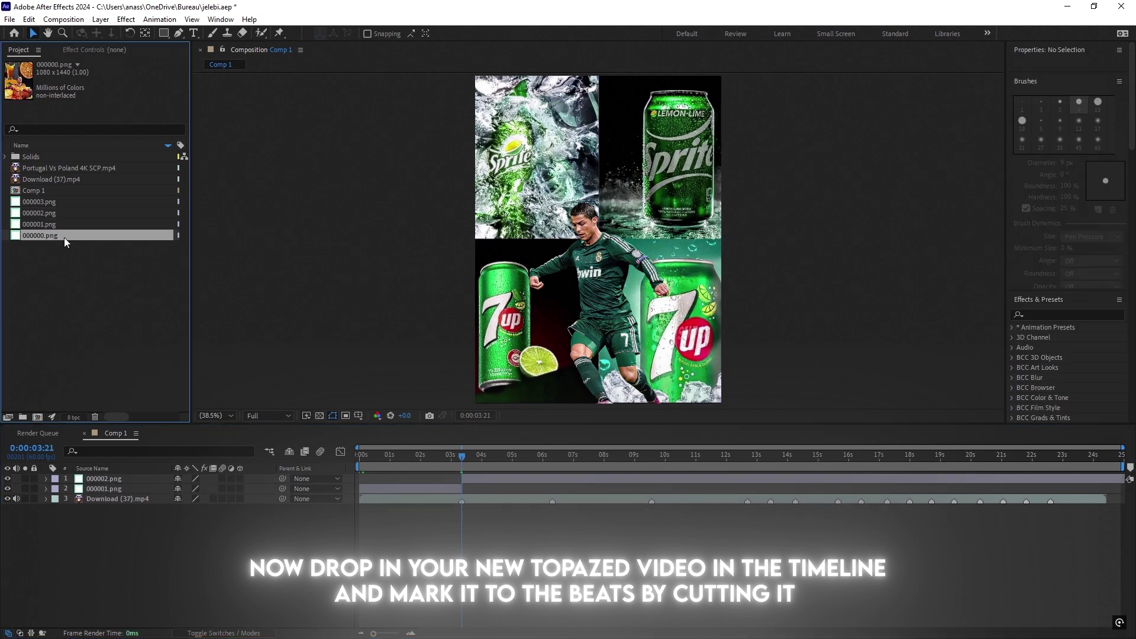
click(555, 465)
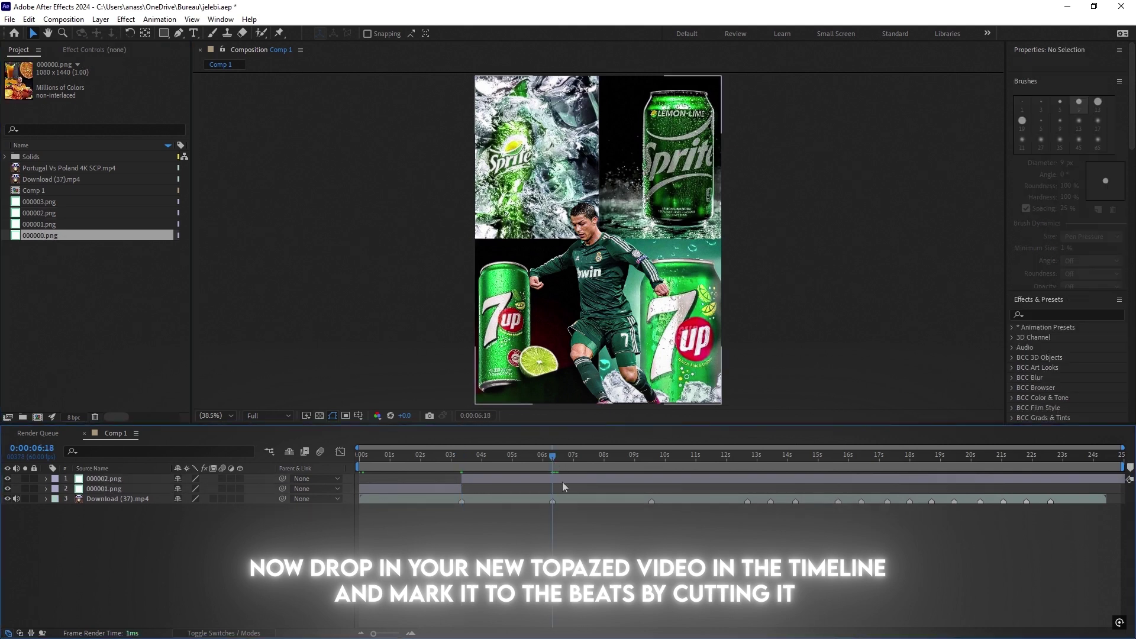
drag(59, 236, 570, 485)
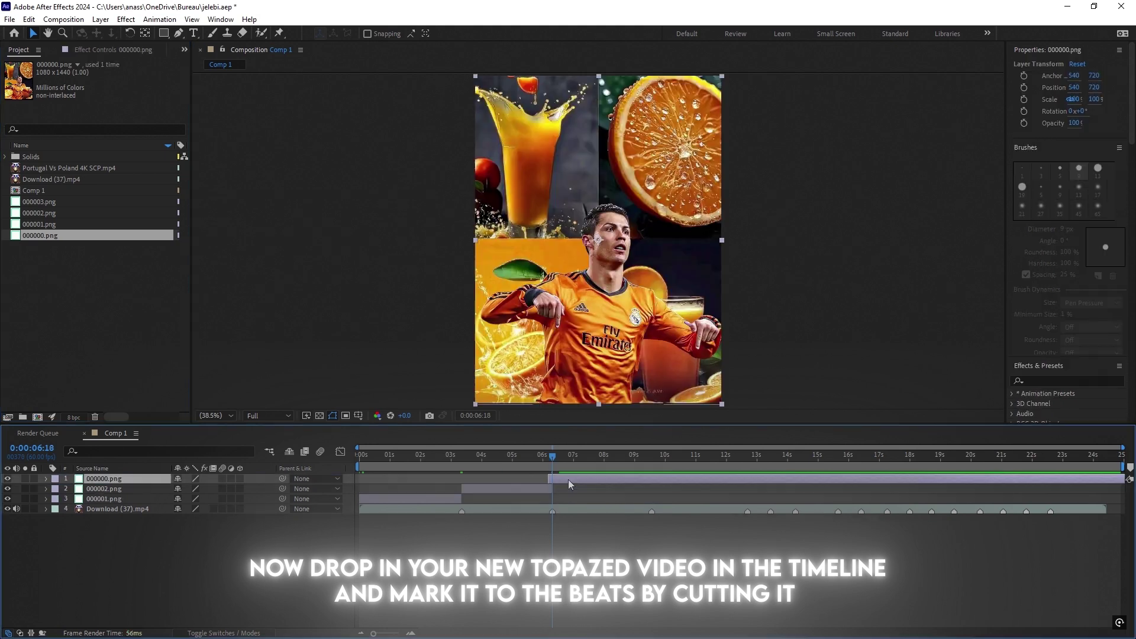
click(296, 532)
Step: Add 000003.png as a new top layer at 9:33 and split it there
click(70, 205)
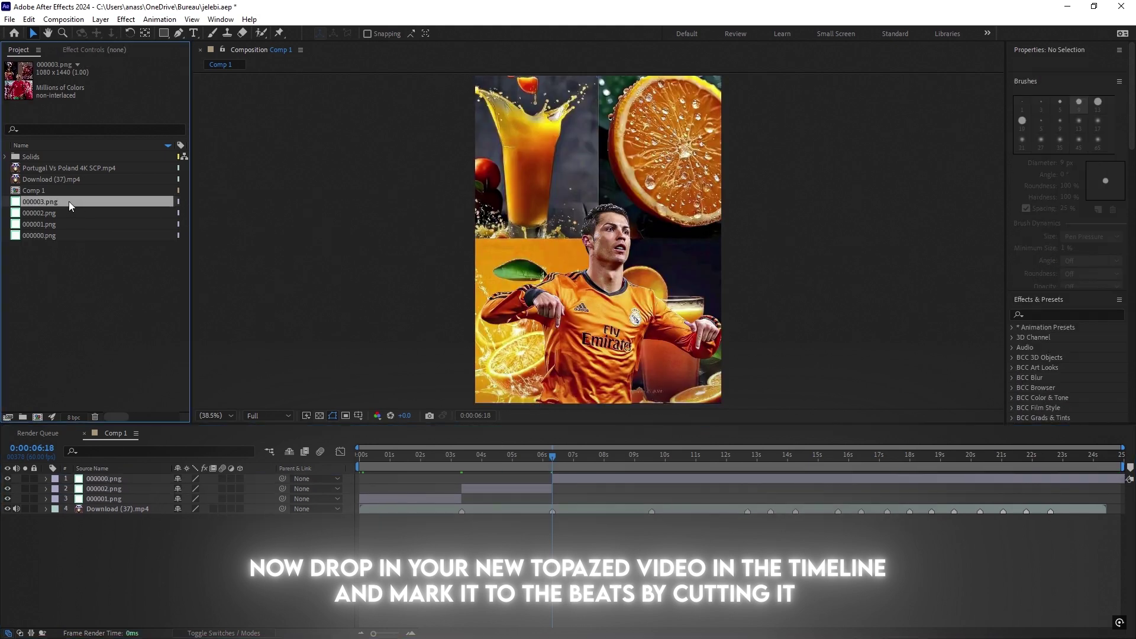
drag(651, 474, 651, 461)
click(652, 457)
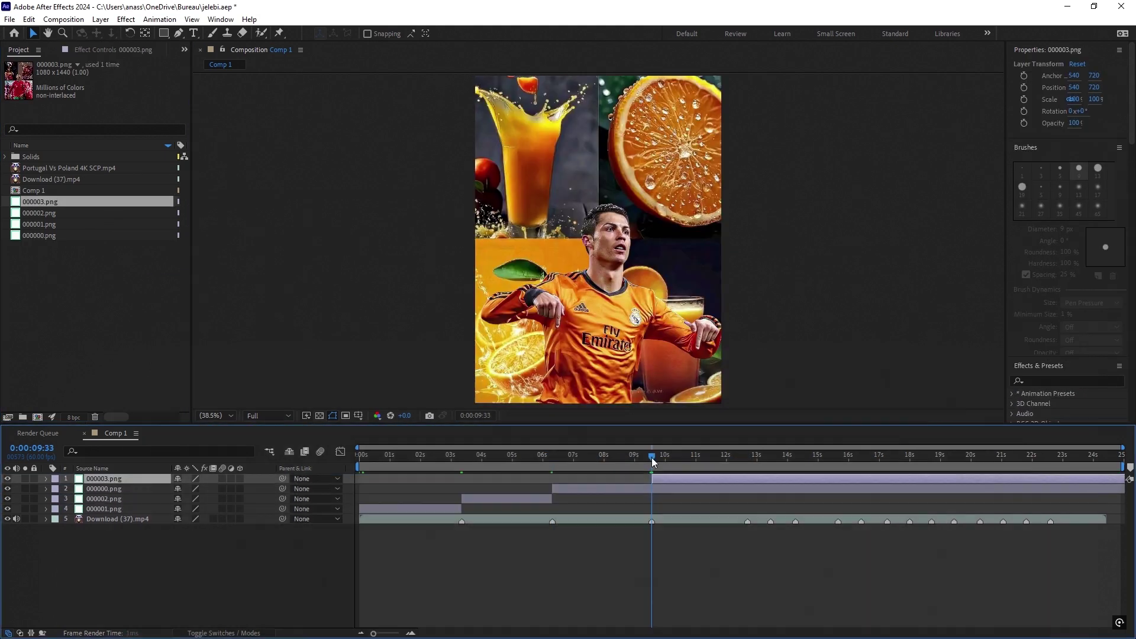
click(655, 489)
key(ctrl+shift+d)
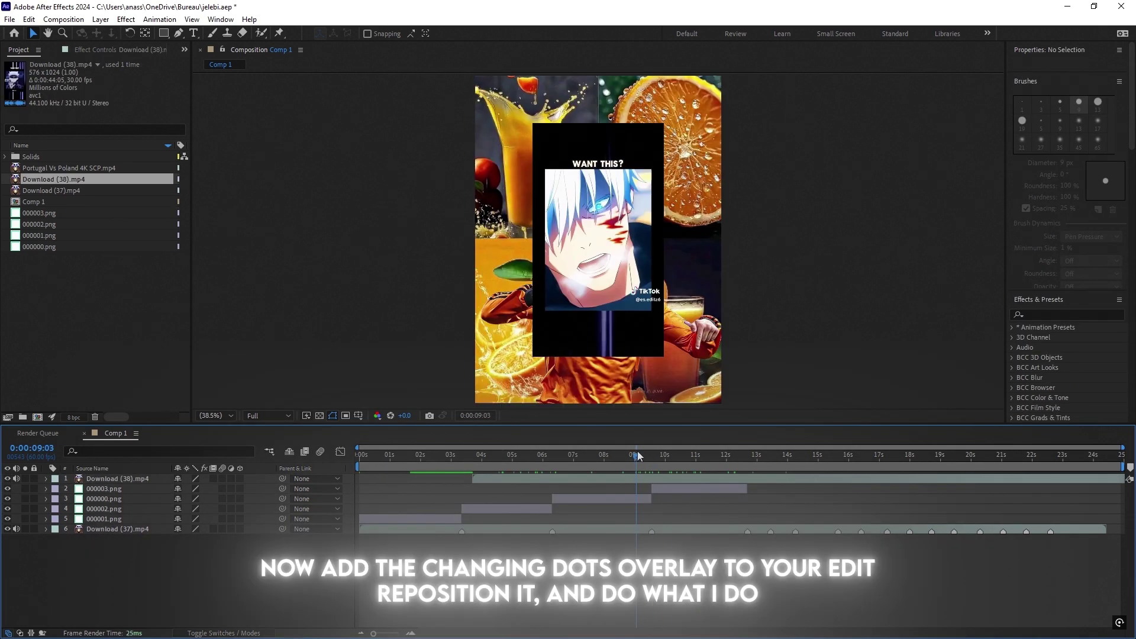
drag(639, 455, 665, 446)
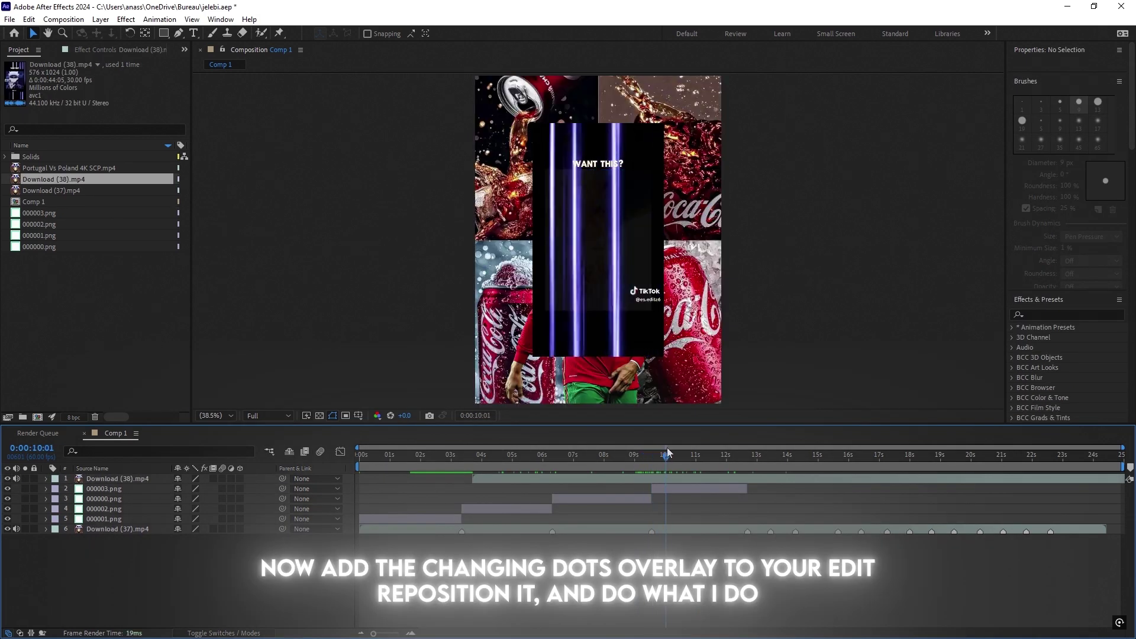
Step: Split Download (38).mp4 at 10:02, delete the first part and mask the dots strip
key(Page_Down)
key(Page_Down)
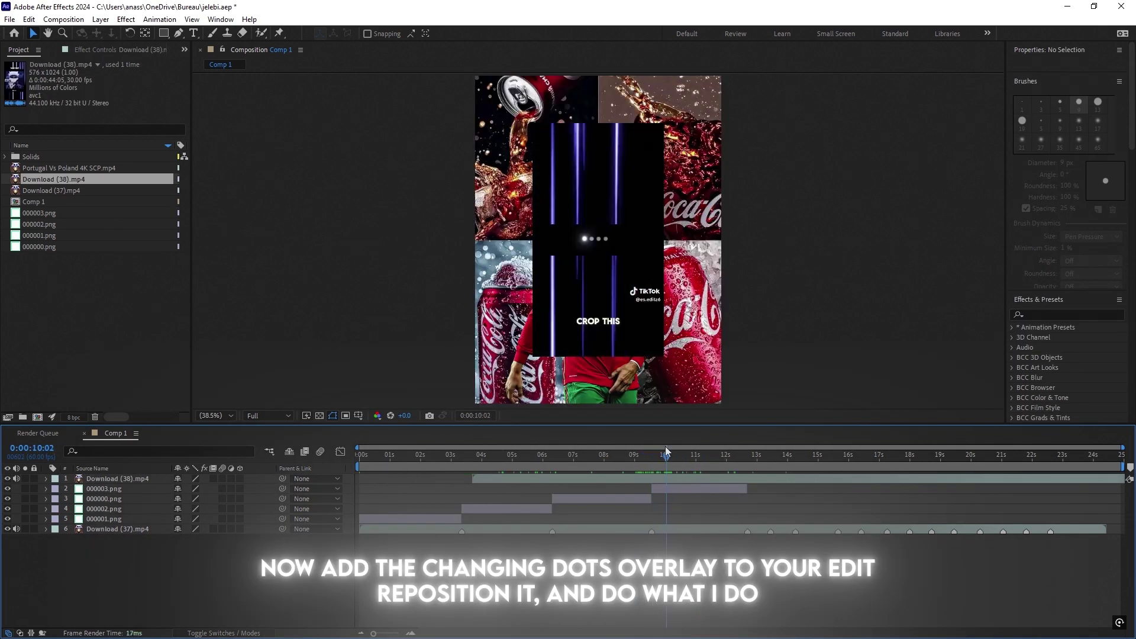
key(ctrl+shift+d)
key(Delete)
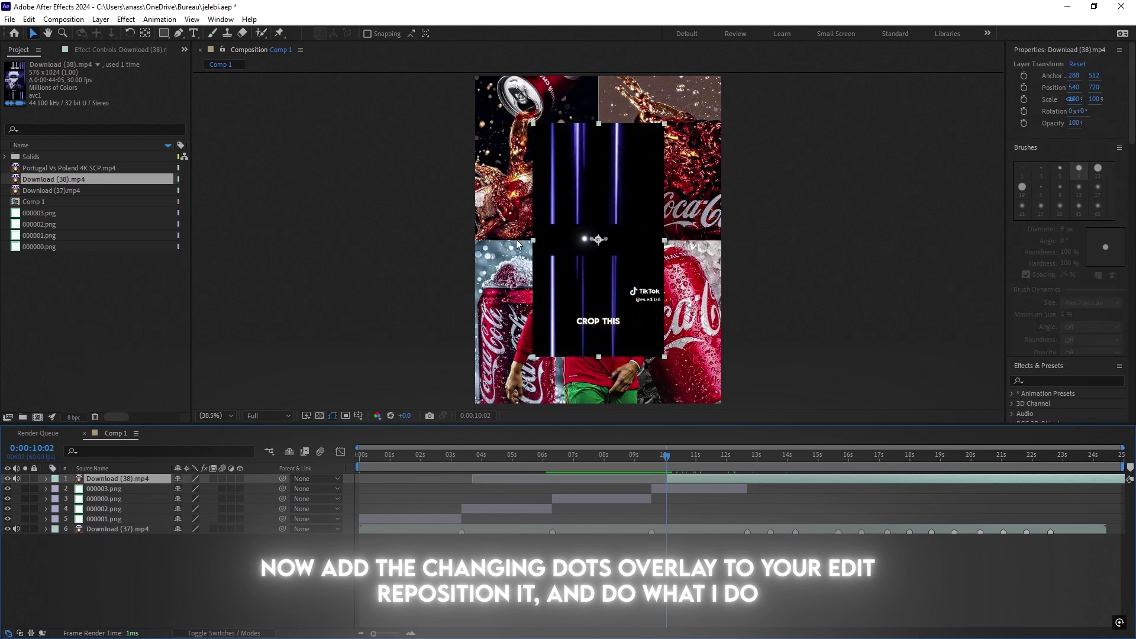
click(179, 33)
click(628, 230)
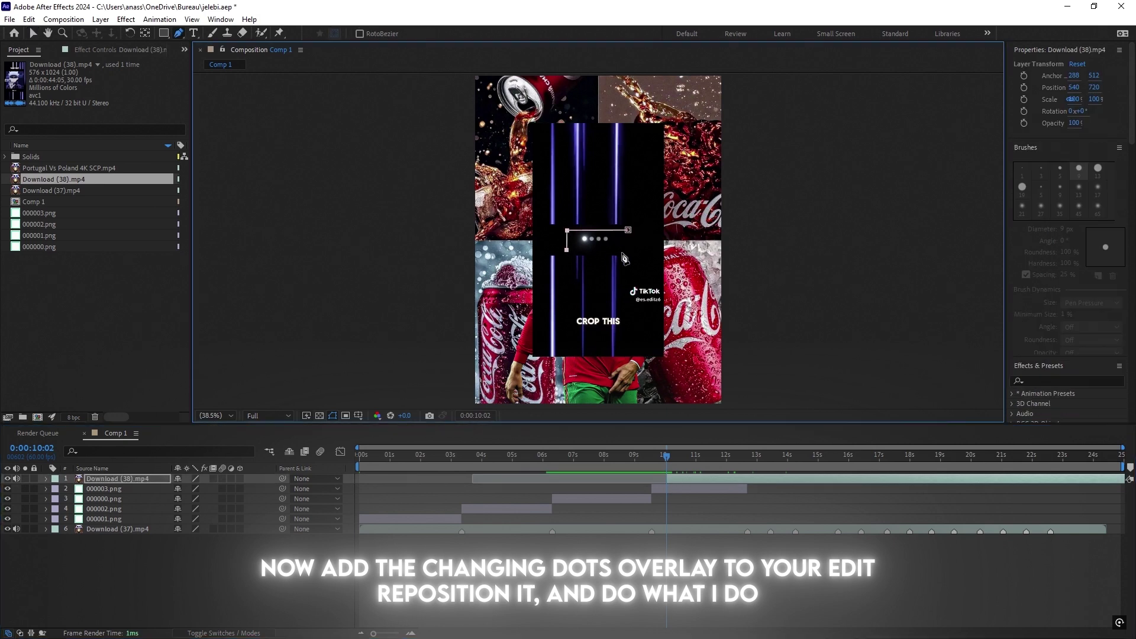
click(567, 231)
Step: Trim the overlay layer to end at 13:39
drag(667, 456, 785, 463)
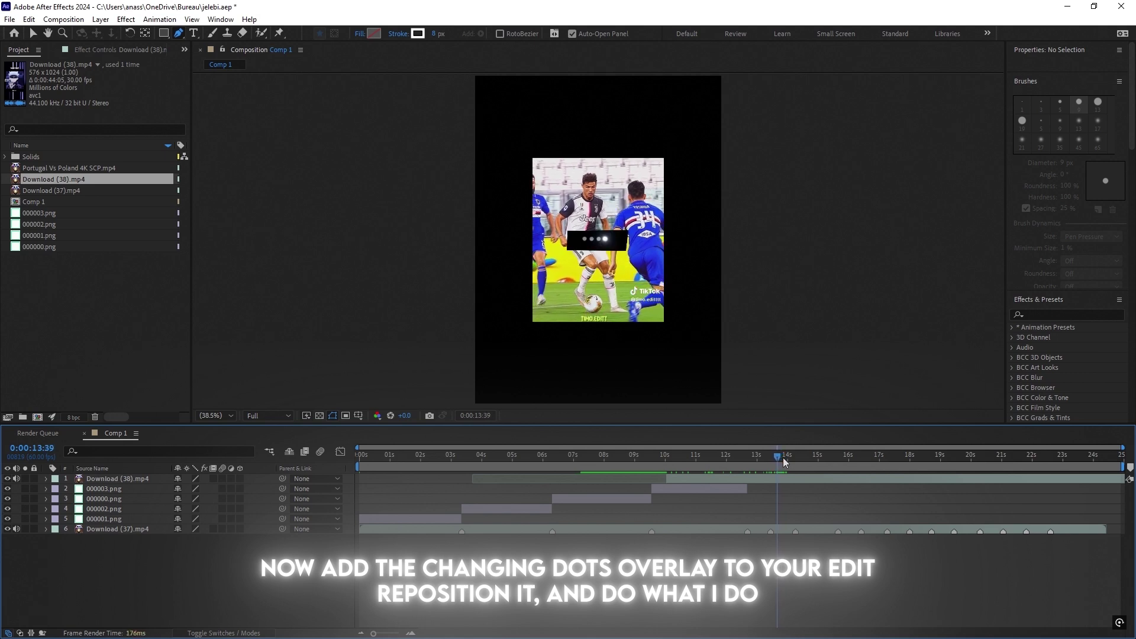
click(780, 477)
key(alt+bracketright)
drag(765, 459, 746, 459)
Step: Apply a Time Stretch to the overlay layer
click(671, 481)
right_click(671, 483)
right_click(743, 477)
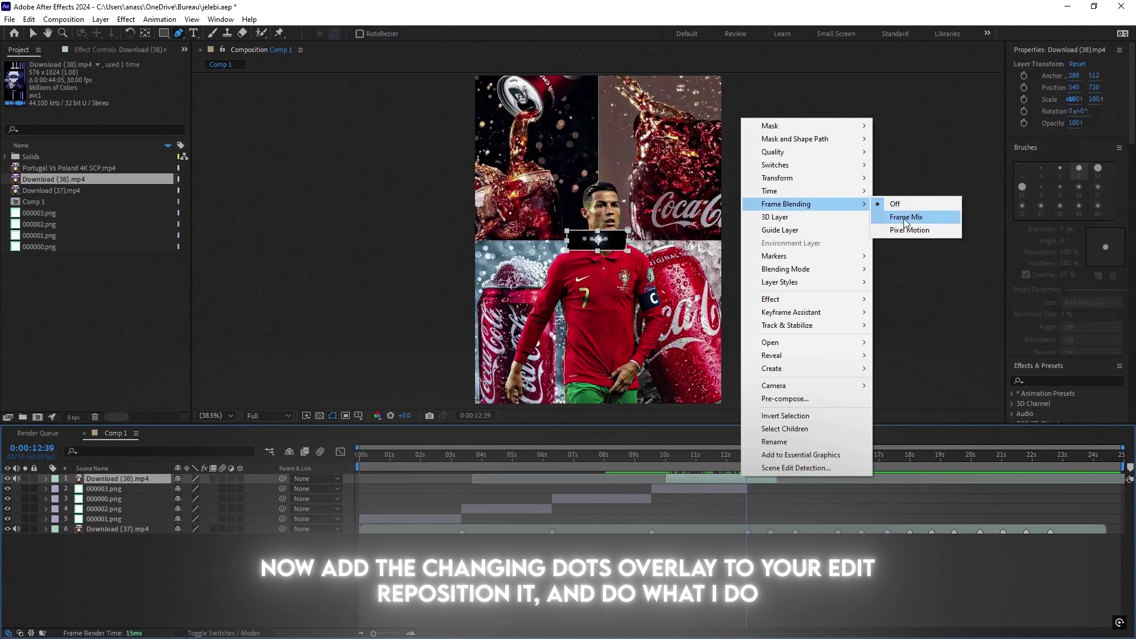
mouse_move(851, 192)
click(899, 216)
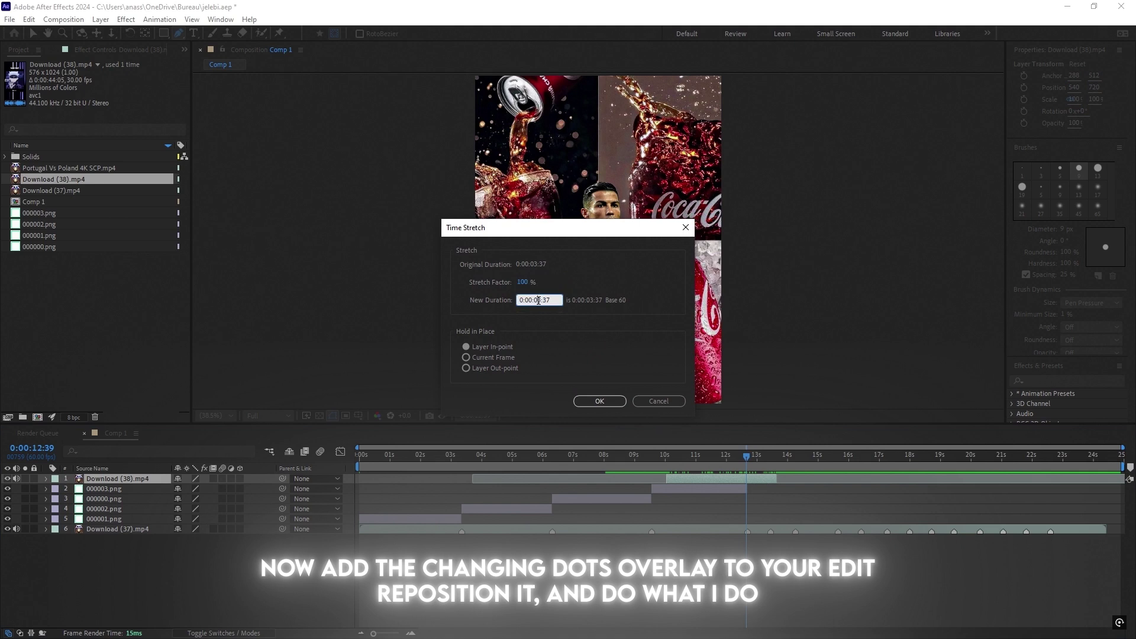
click(599, 401)
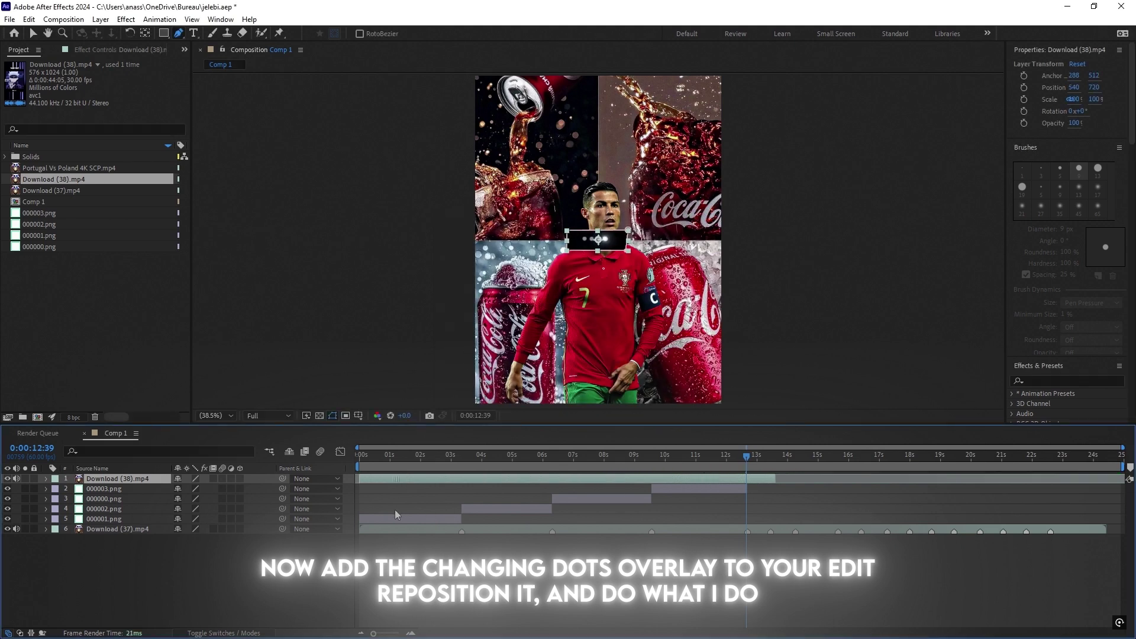
Step: Move the overlay directly above Download (37).mp4 and review at 11:37
drag(118, 479, 141, 525)
click(141, 529)
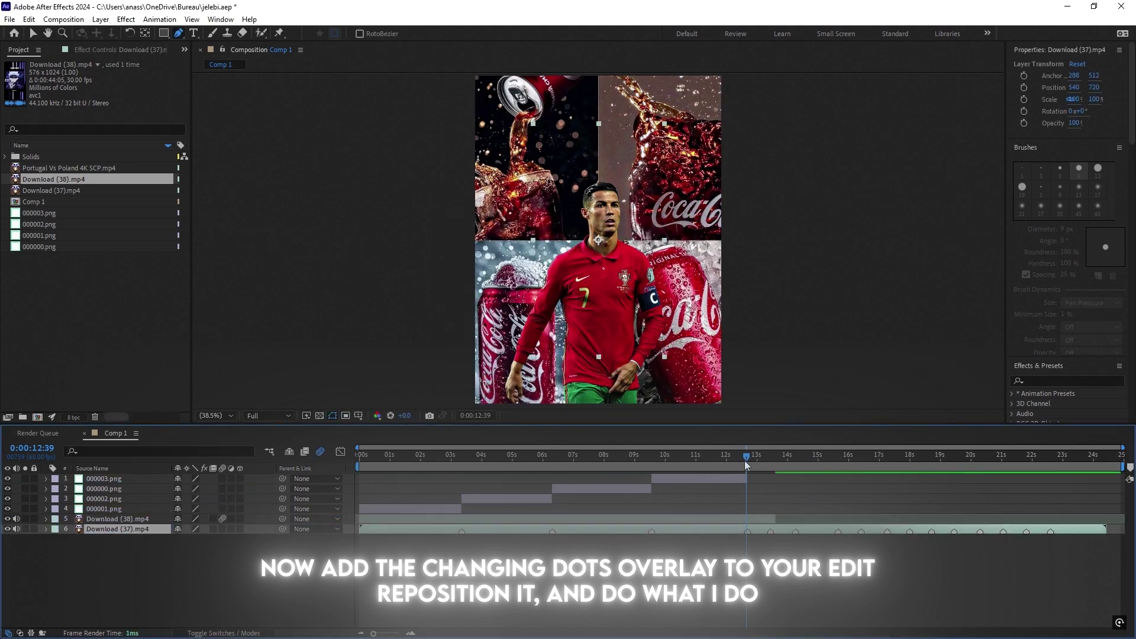
click(567, 481)
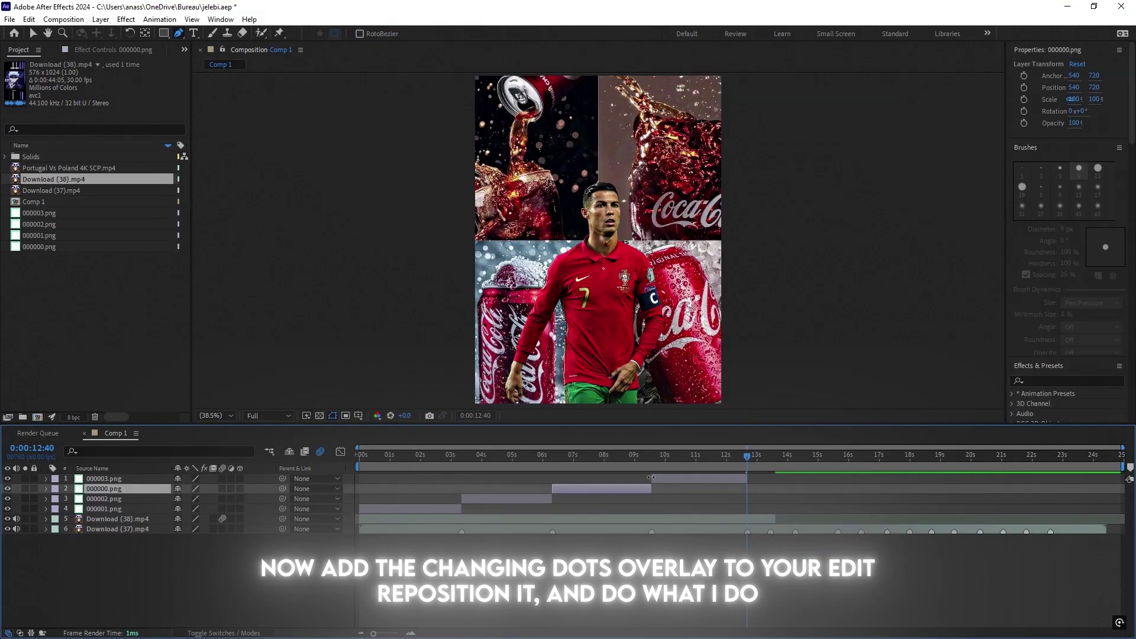
click(715, 457)
drag(715, 474, 450, 512)
click(613, 476)
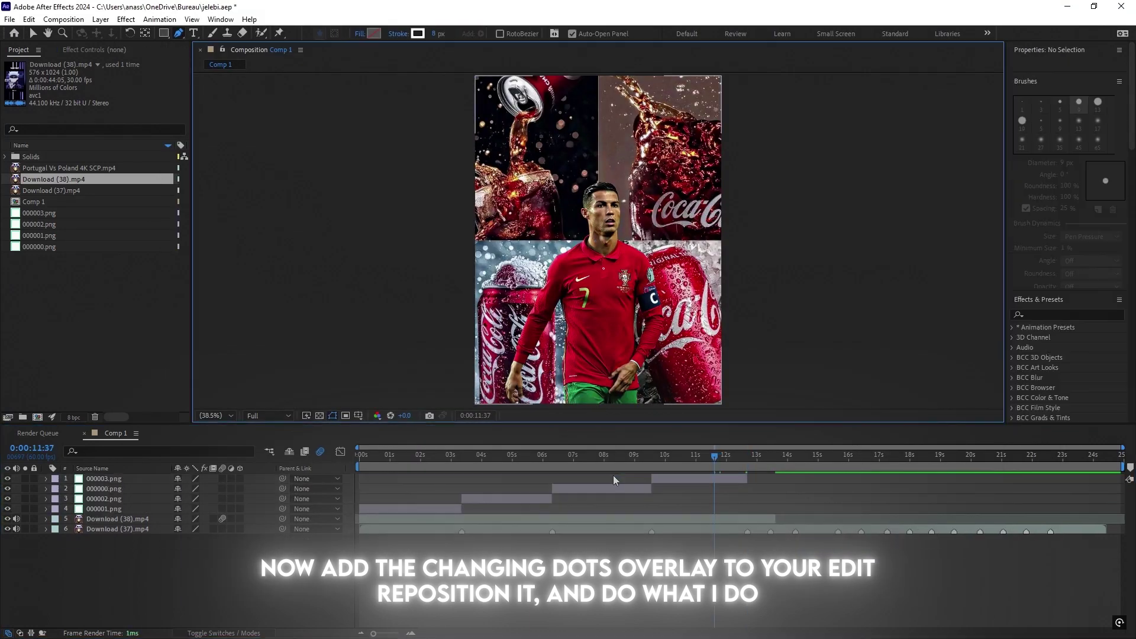
Step: Move the four photo layers up in the frame
click(36, 36)
drag(668, 477, 592, 510)
drag(625, 389, 625, 382)
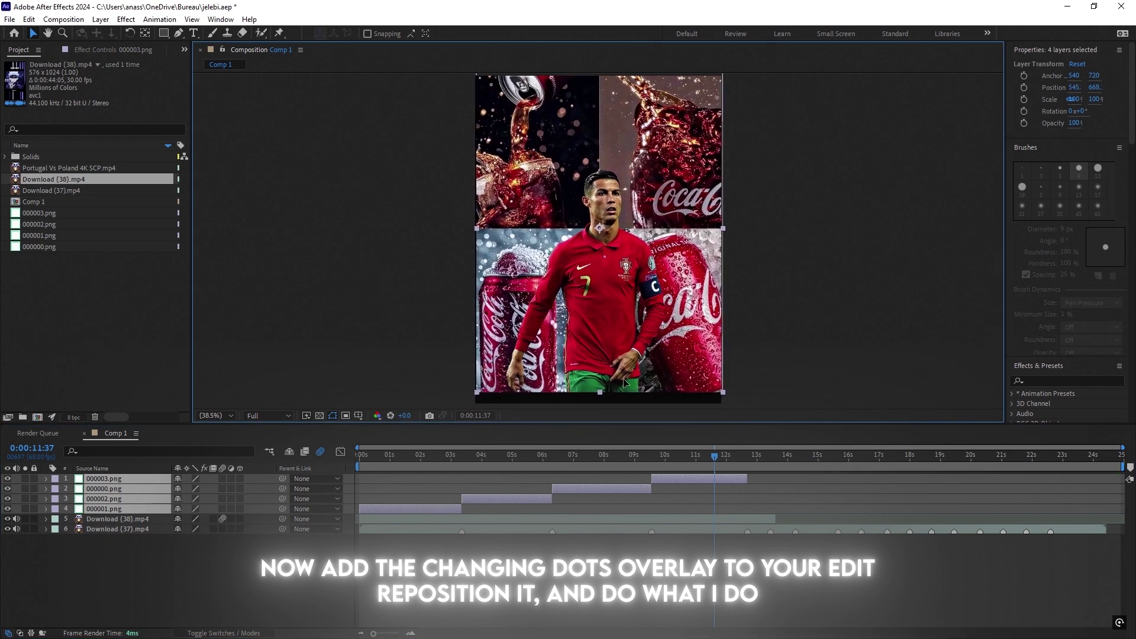
Step: Position the dots overlay at the frame's bottom and put it atop the layer stack
click(549, 318)
drag(549, 318, 606, 338)
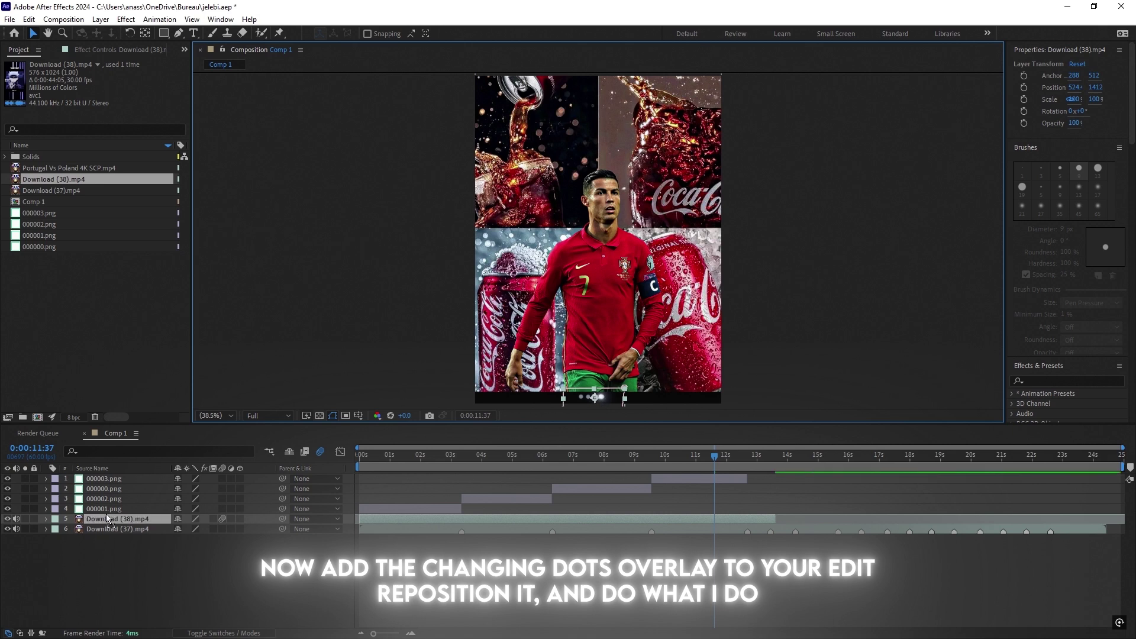
drag(108, 519, 108, 477)
drag(613, 400, 612, 380)
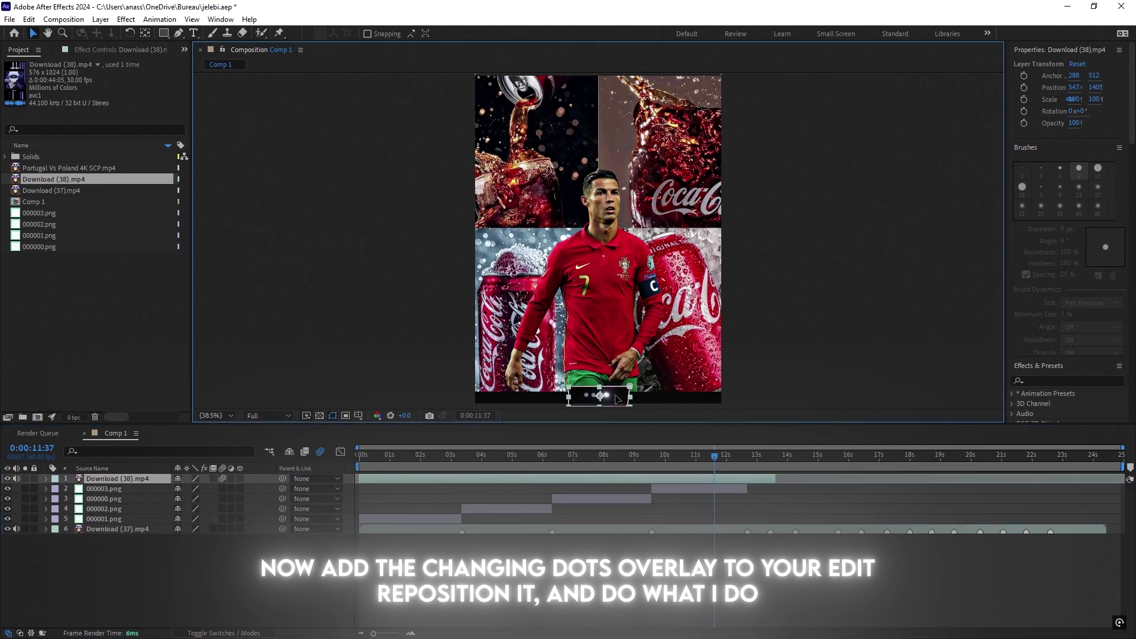
Step: Set the overlay's blending mode to Screen to drop its black background
right_click(685, 478)
click(864, 296)
right_click(718, 479)
mouse_move(772, 293)
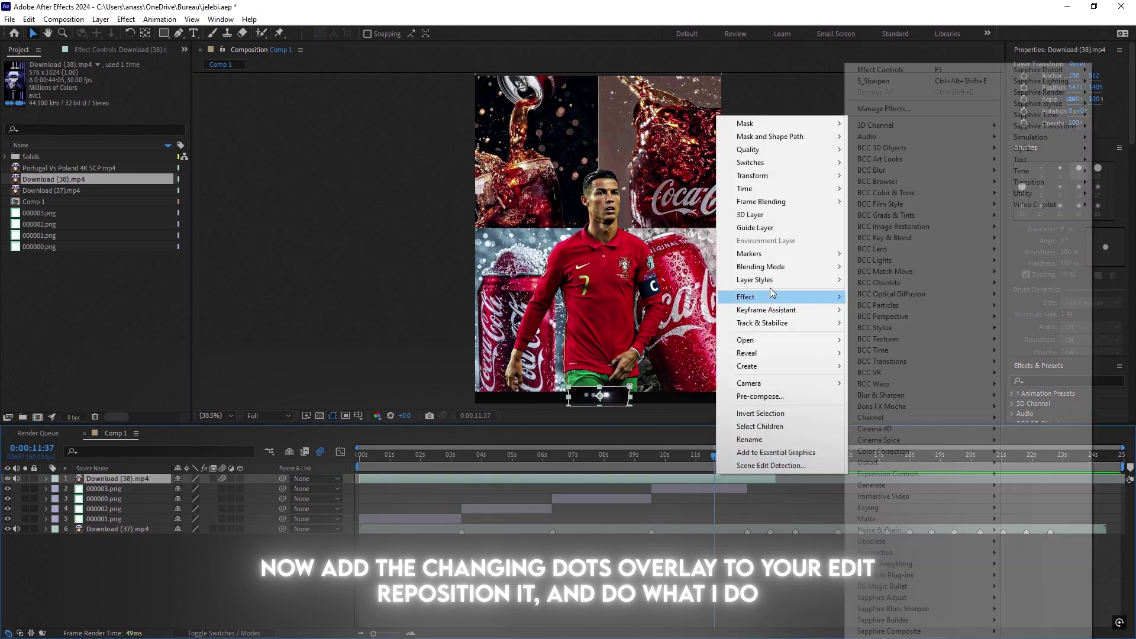
click(888, 274)
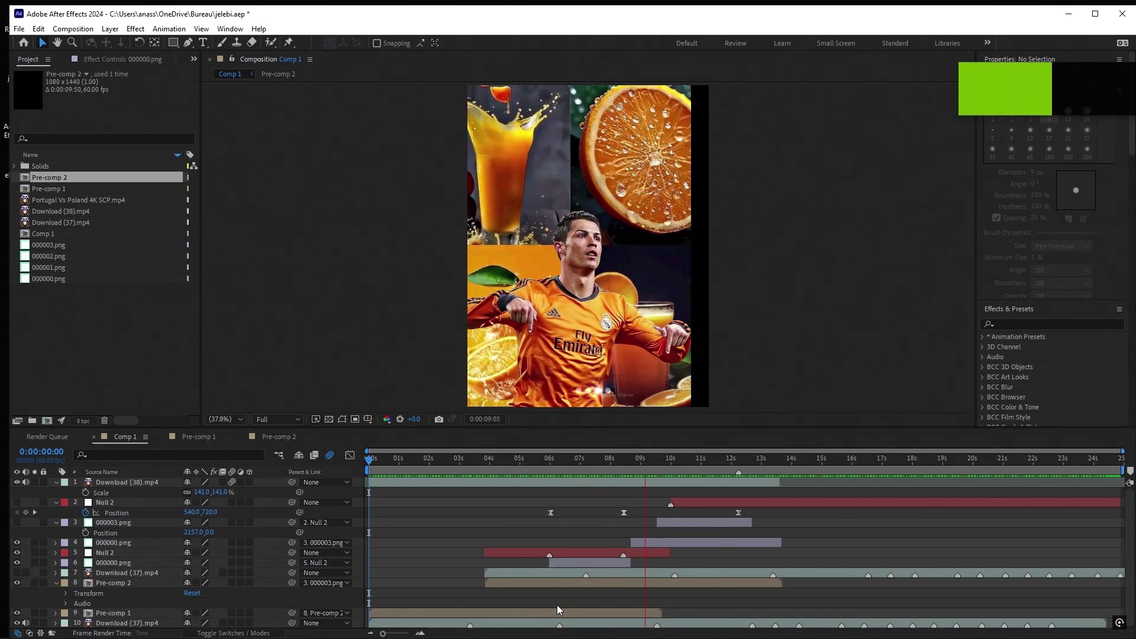
Step: Make 000003.png start earlier, at the playhead near 9:28, and preview
click(673, 461)
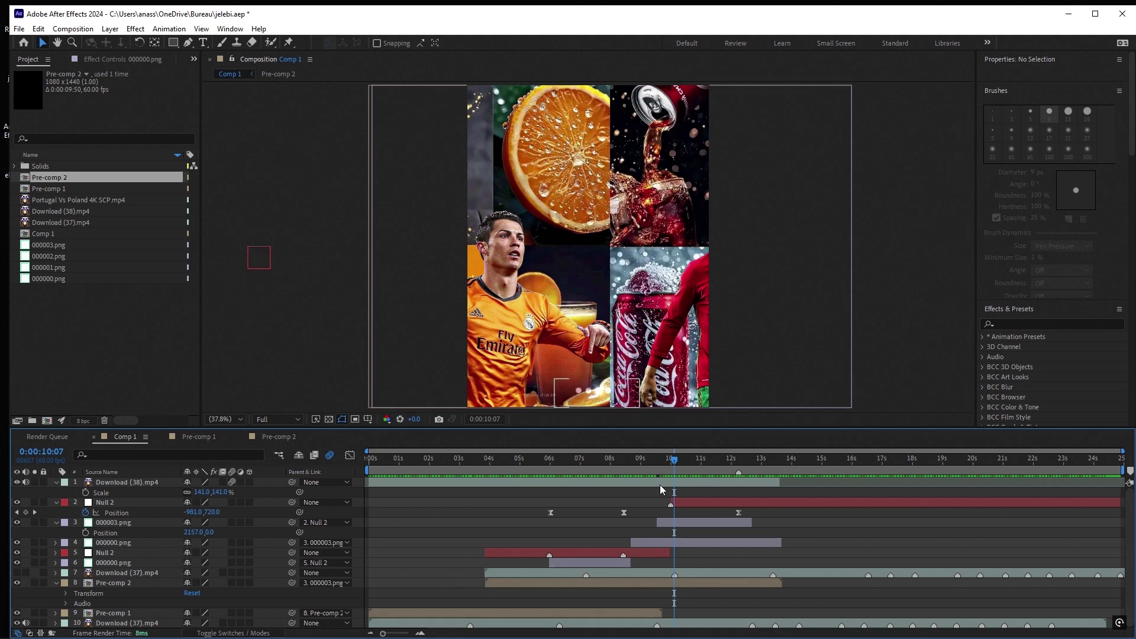
click(497, 471)
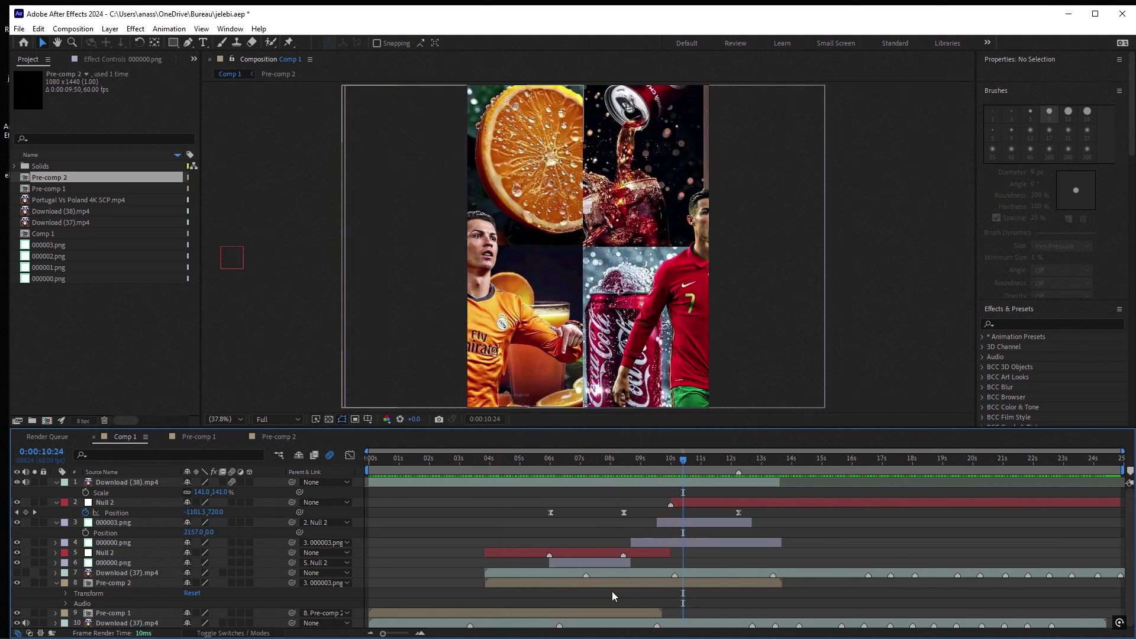
click(656, 463)
click(655, 464)
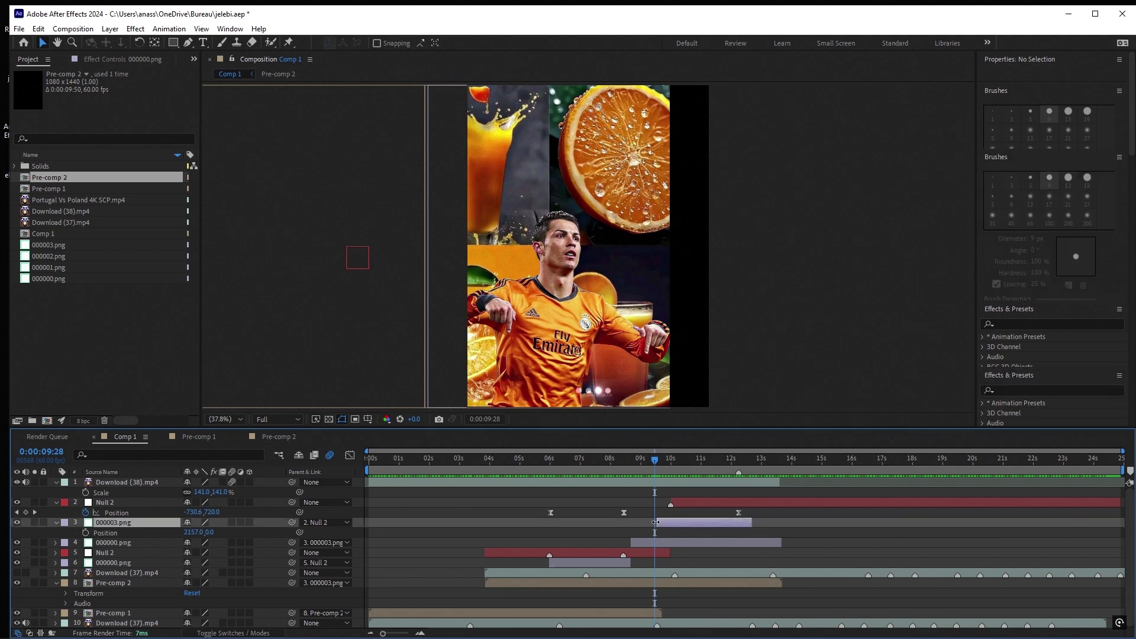
click(628, 483)
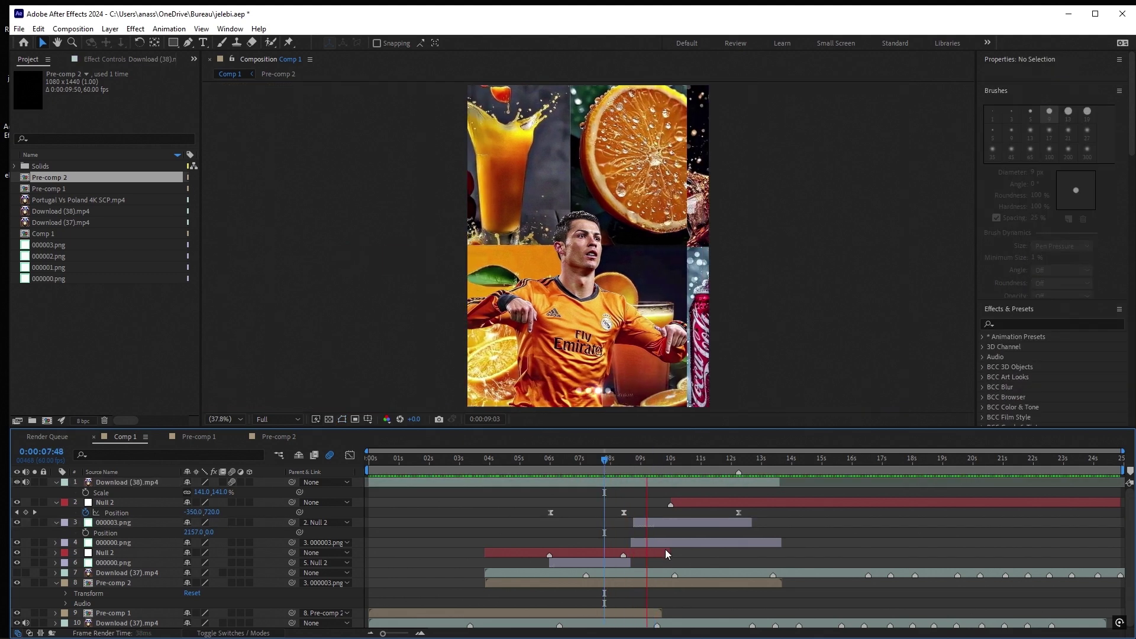
drag(633, 523, 626, 523)
click(638, 573)
click(687, 552)
key(space)
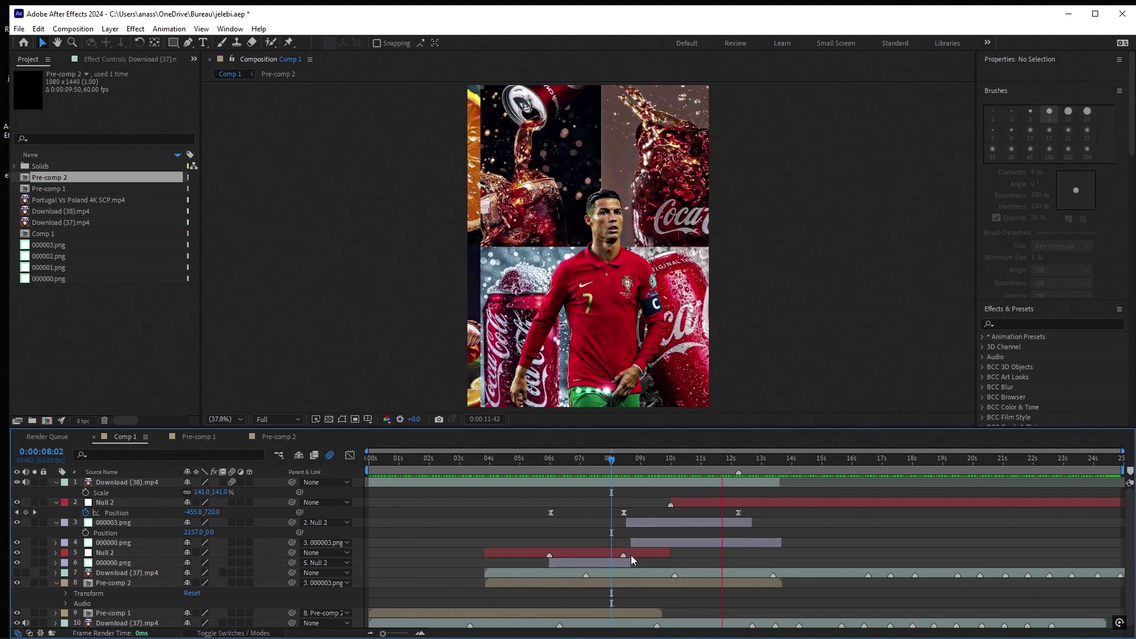
Step: Trim every layer except Download (37).mp4 to end at 12:42
click(738, 460)
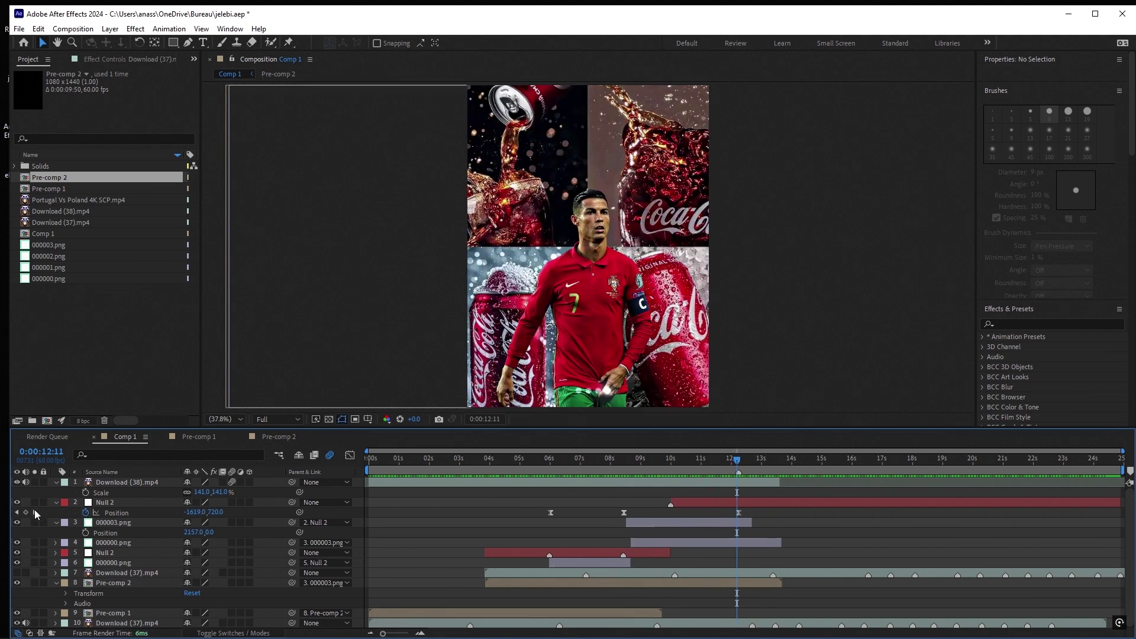
click(35, 513)
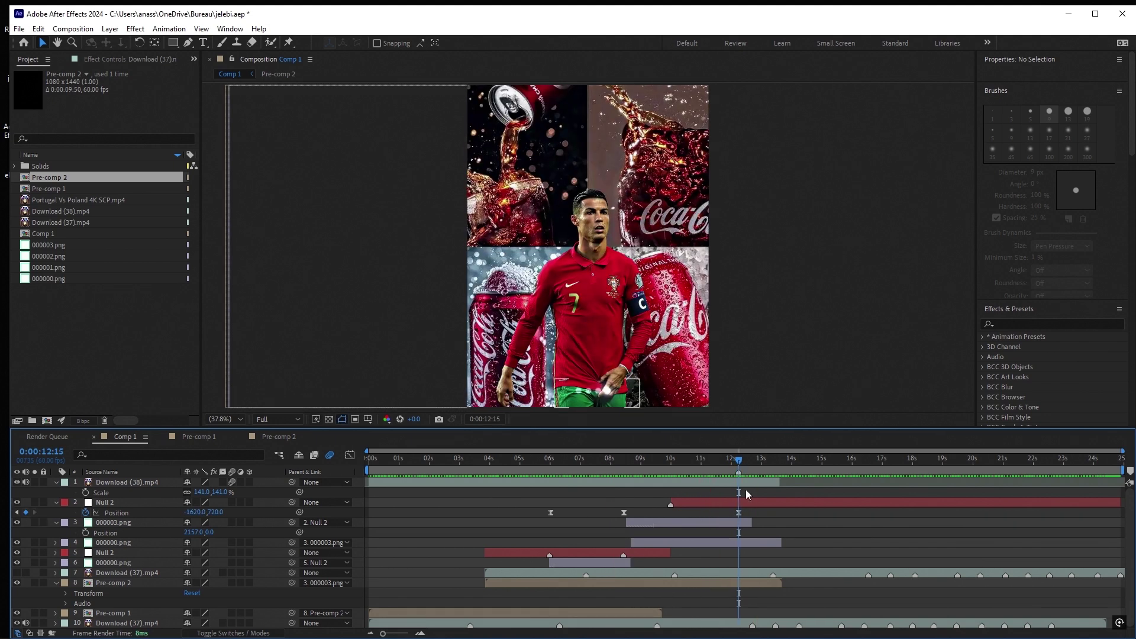
drag(740, 464, 754, 460)
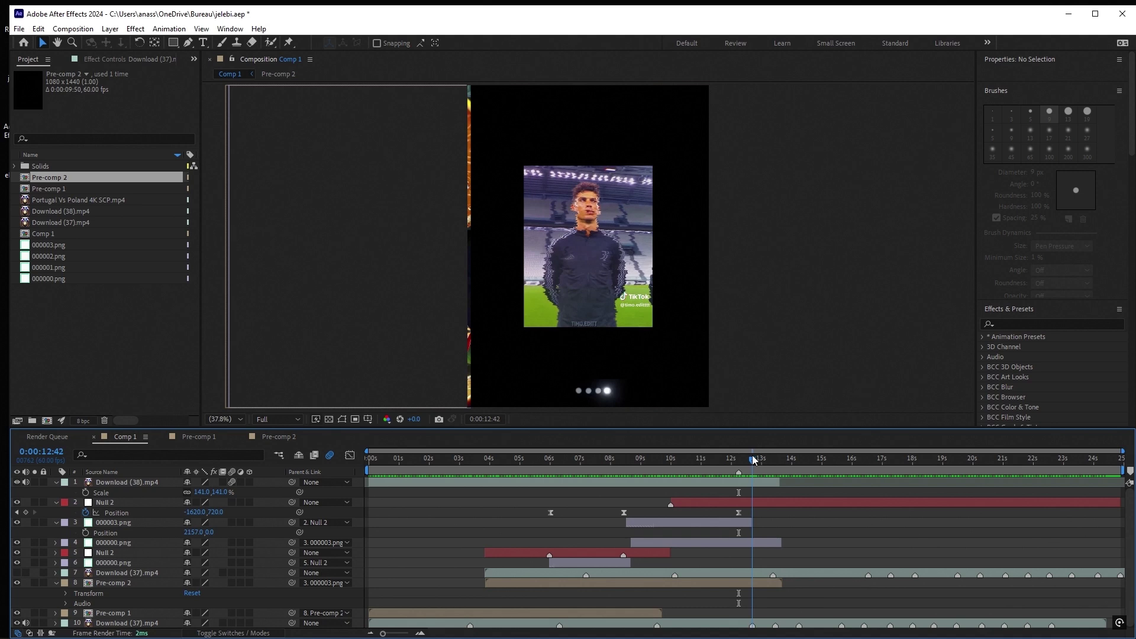
key(ctrl+a)
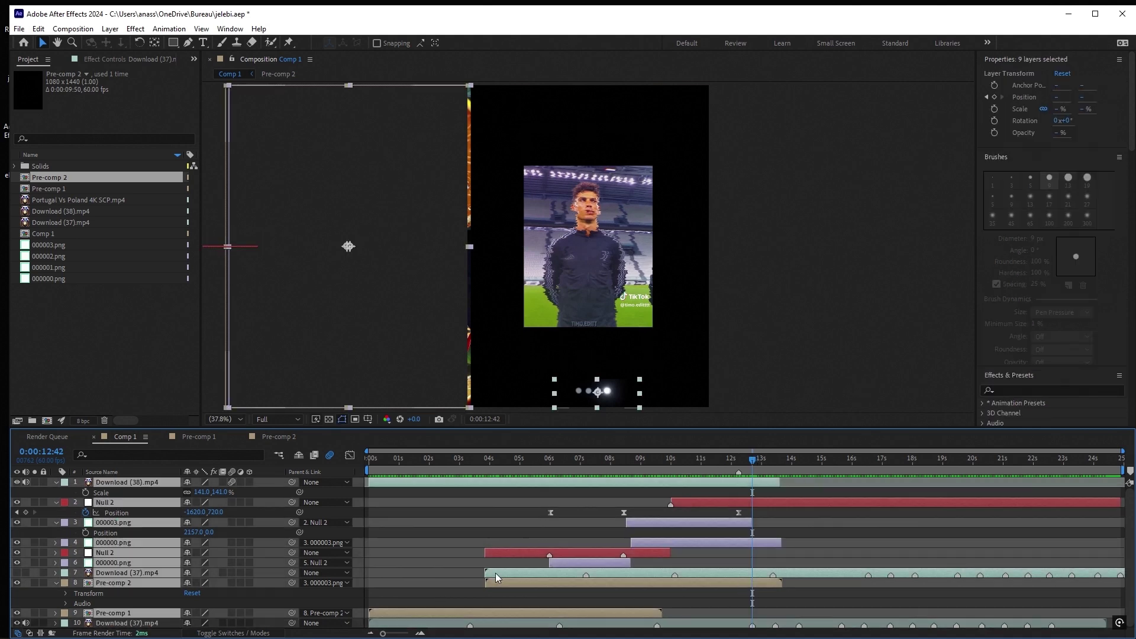
ctrl+click(496, 573)
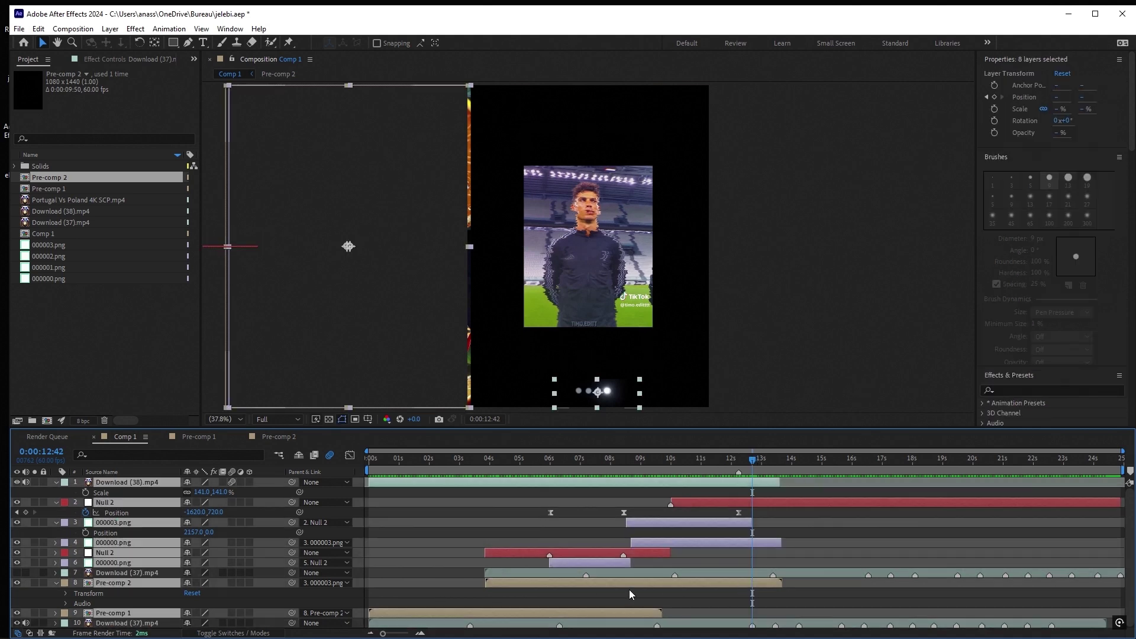
key(alt+bracketright)
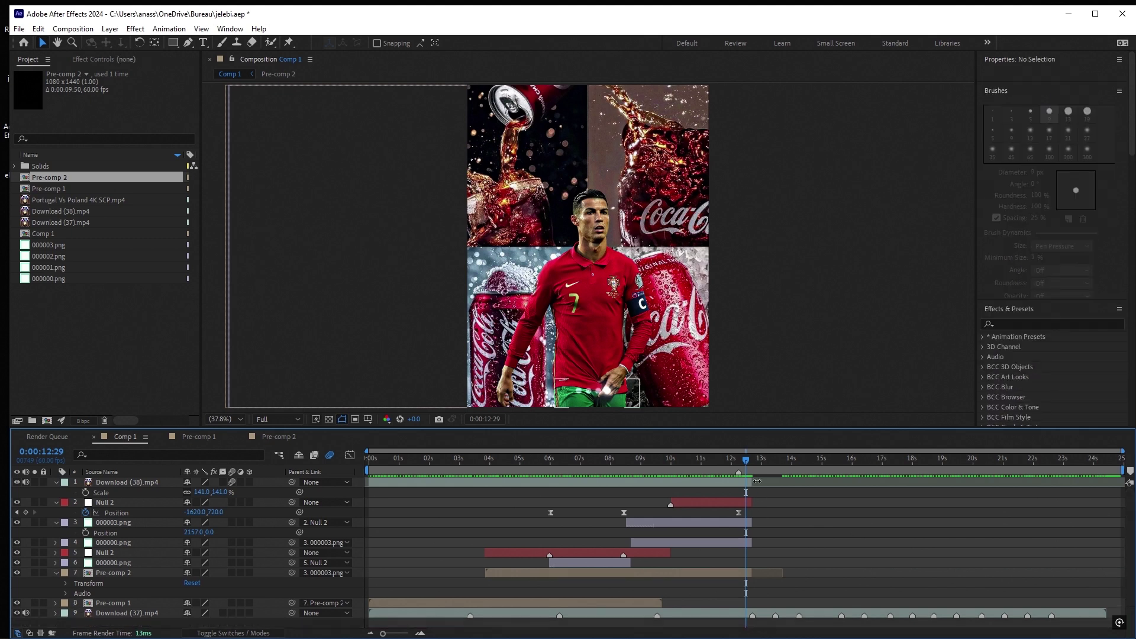
key(Home)
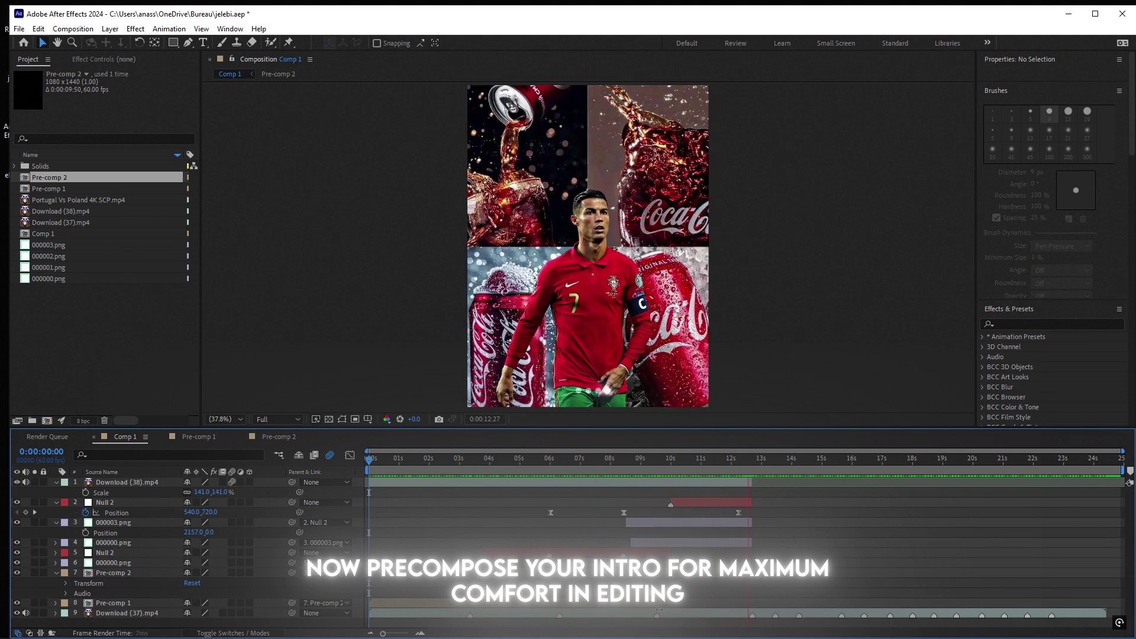
Step: Select intro layers 1–8 and pre-compose them into Pre-comp 3
click(744, 466)
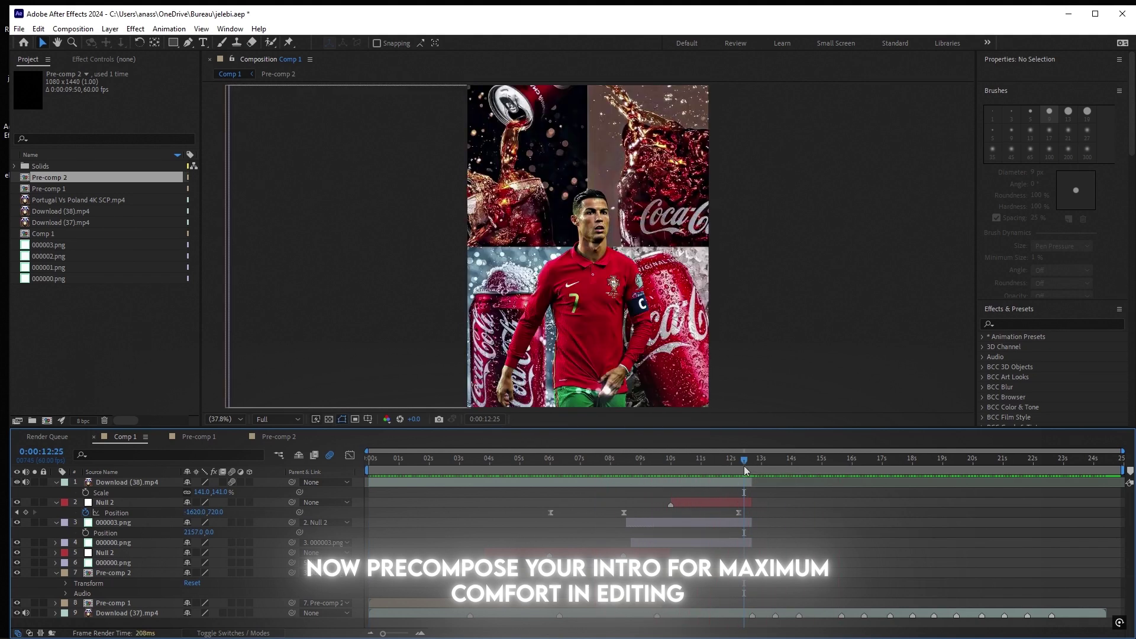
key(ctrl+grave)
click(370, 459)
drag(454, 481, 408, 556)
right_click(395, 554)
click(436, 477)
click(589, 400)
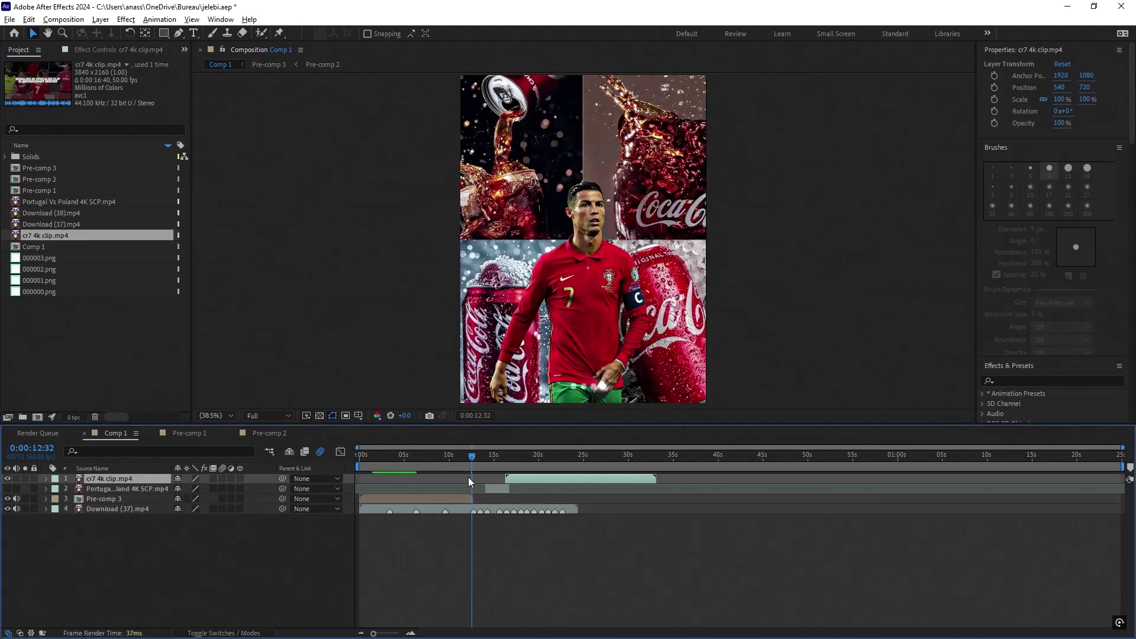
Step: Fit the cr7 clip to comp height, set preview resolution to Third, and trim its start
click(551, 459)
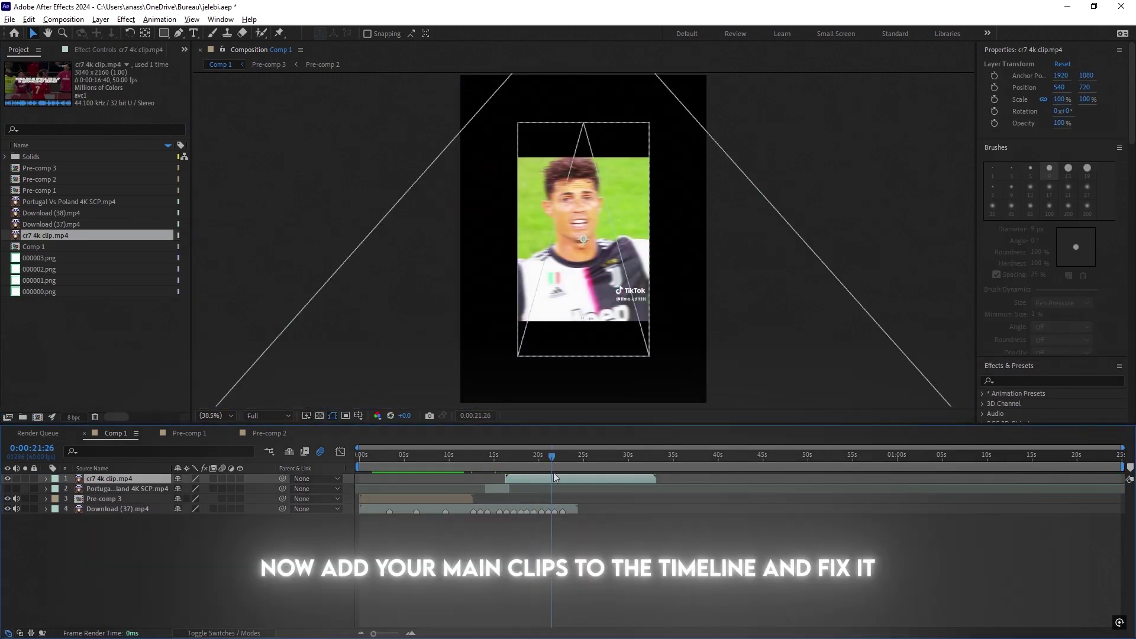
key(ctrl+alt+shift+g)
click(268, 415)
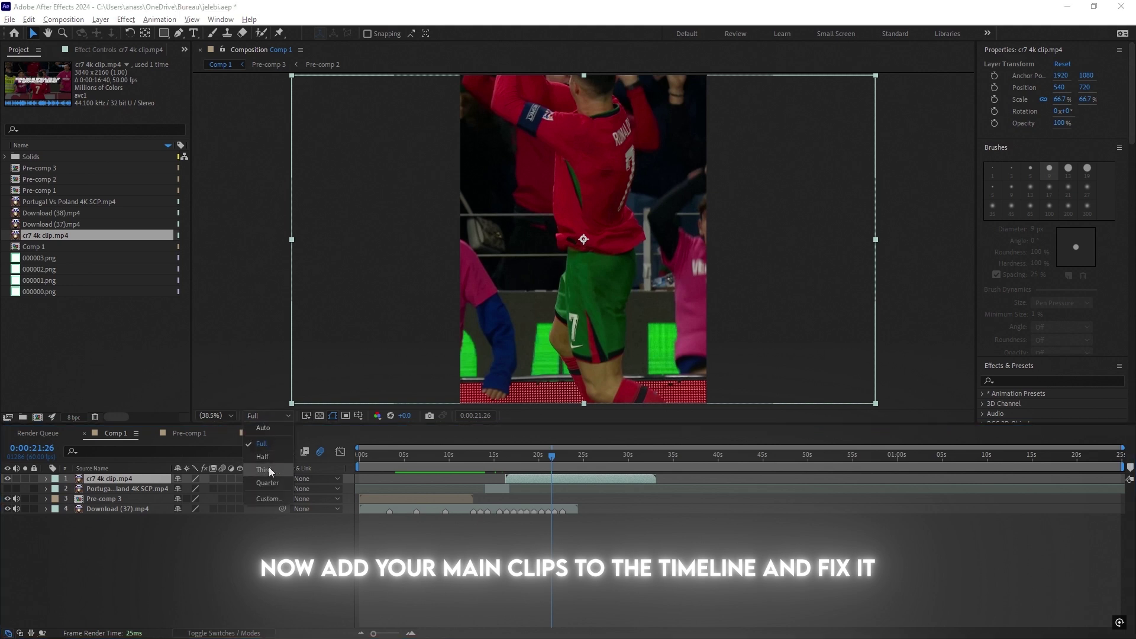
click(269, 470)
click(571, 457)
drag(610, 461, 509, 461)
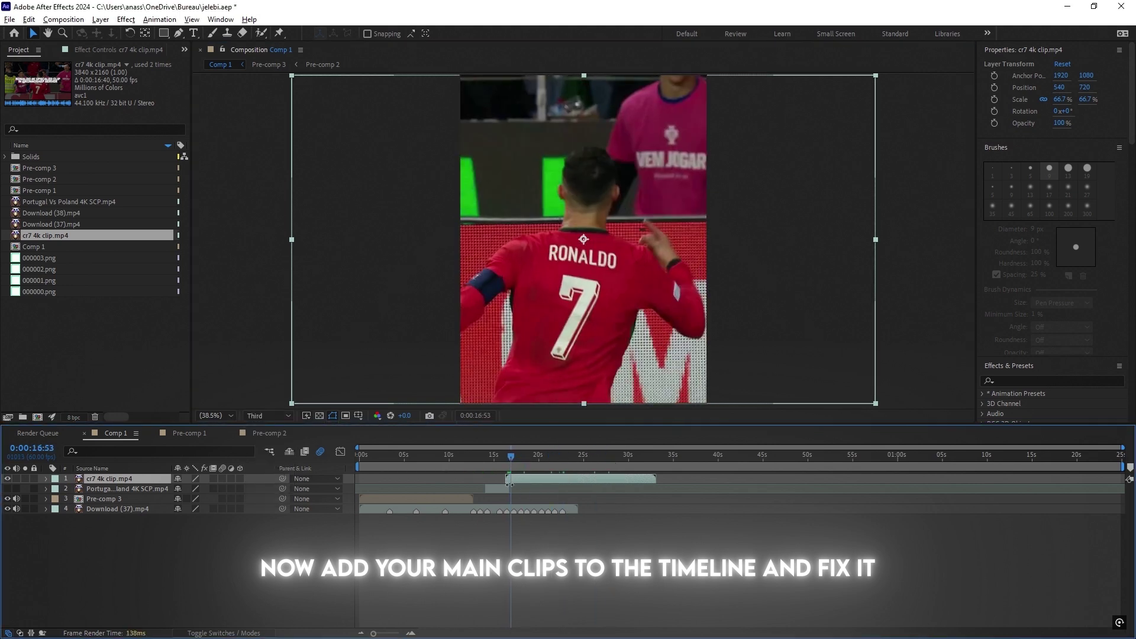
drag(509, 484, 513, 468)
Step: Review and confirm the Comp 1 composition settings
click(64, 19)
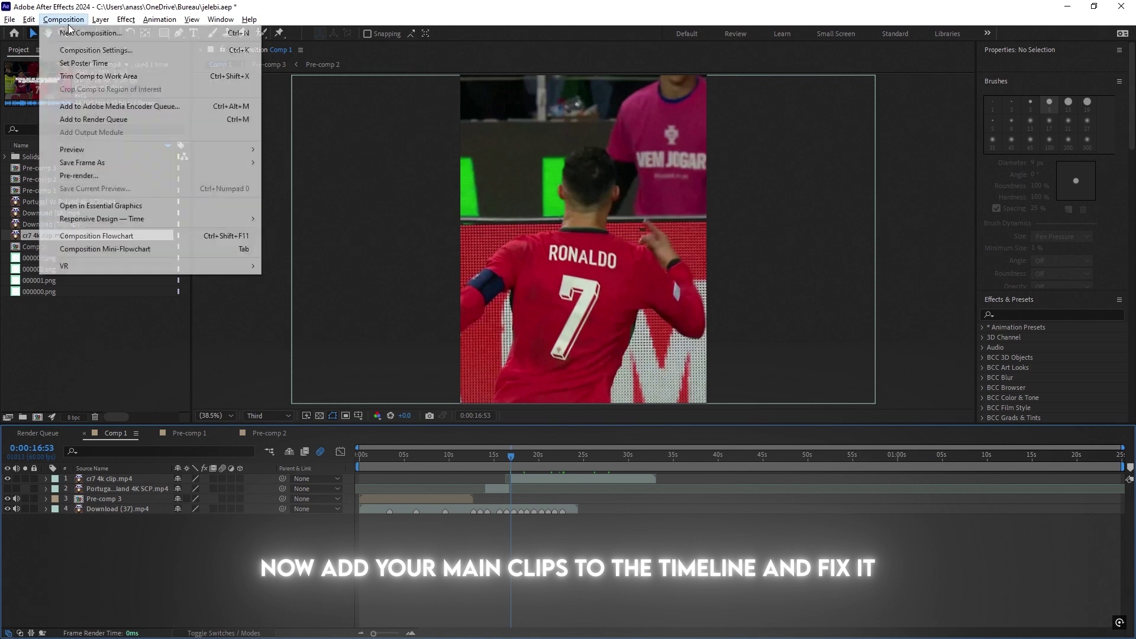
click(63, 20)
click(63, 20)
click(81, 55)
click(828, 382)
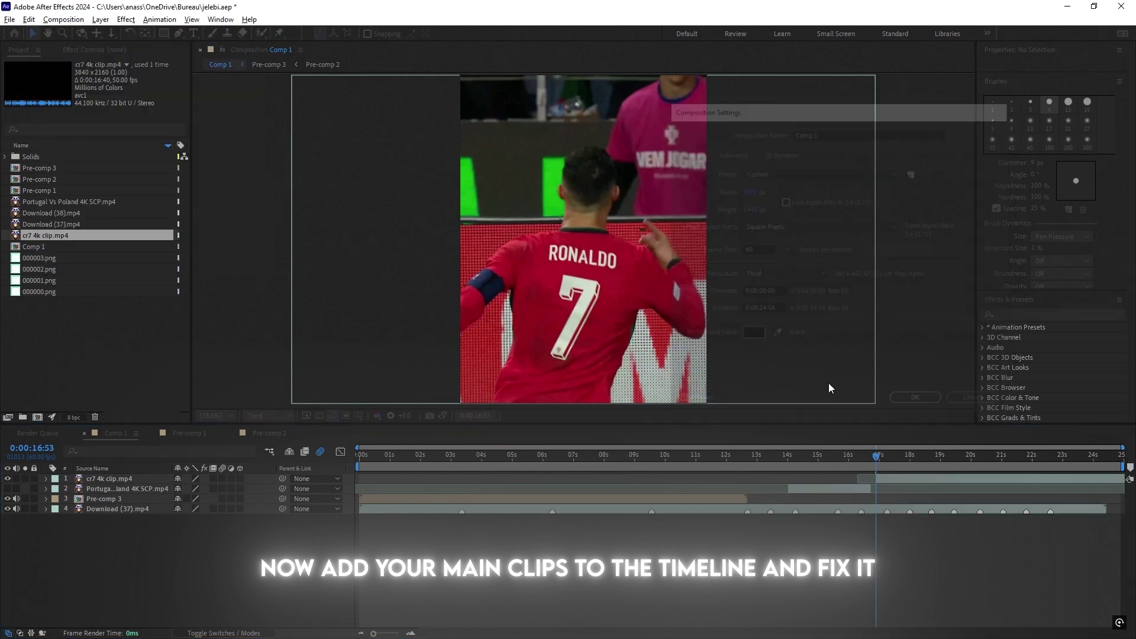
Step: Slide the Portugal vs Poland clip earlier and move it to the bottom layer
click(426, 490)
drag(427, 490, 187, 491)
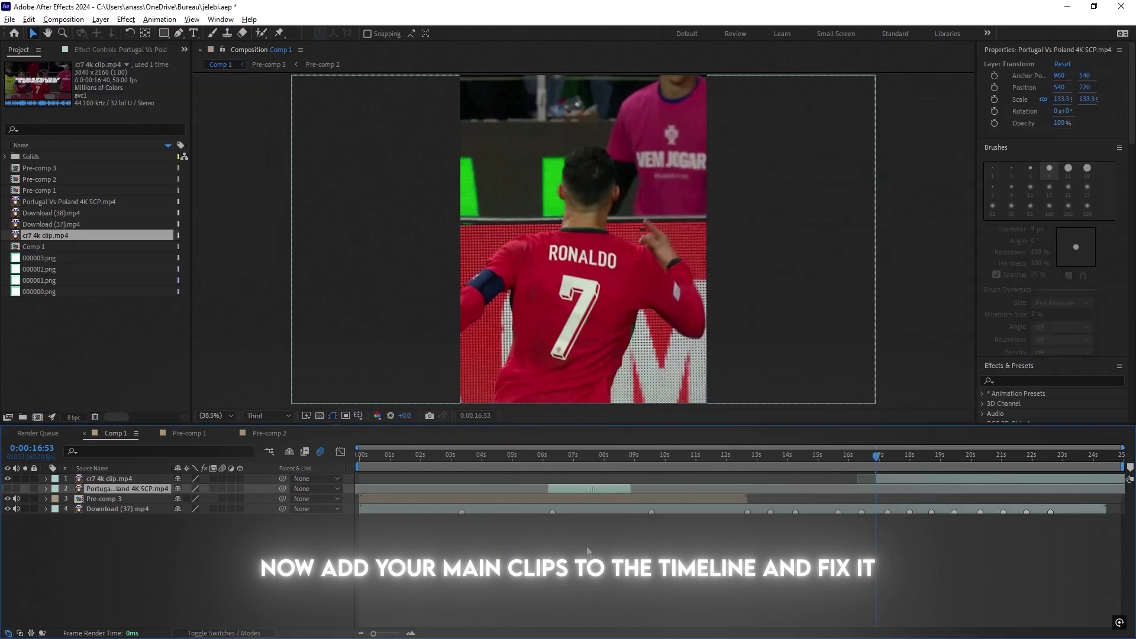
drag(110, 491, 142, 535)
click(142, 538)
Step: Move the cr7 clip to start near 12 s and preview up to 12:39
drag(916, 477, 787, 477)
drag(858, 464, 748, 466)
click(722, 538)
key(space)
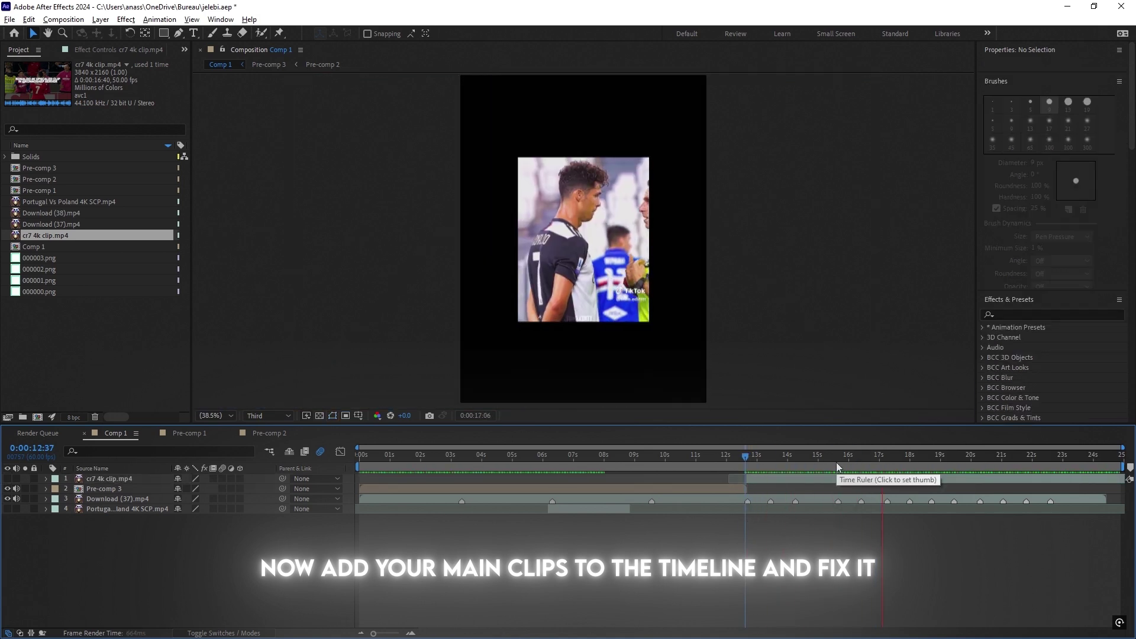
click(747, 464)
Step: Apply Twixtor Pro from Effects & Presets to the cr7 4k clip layer
click(695, 478)
click(1020, 382)
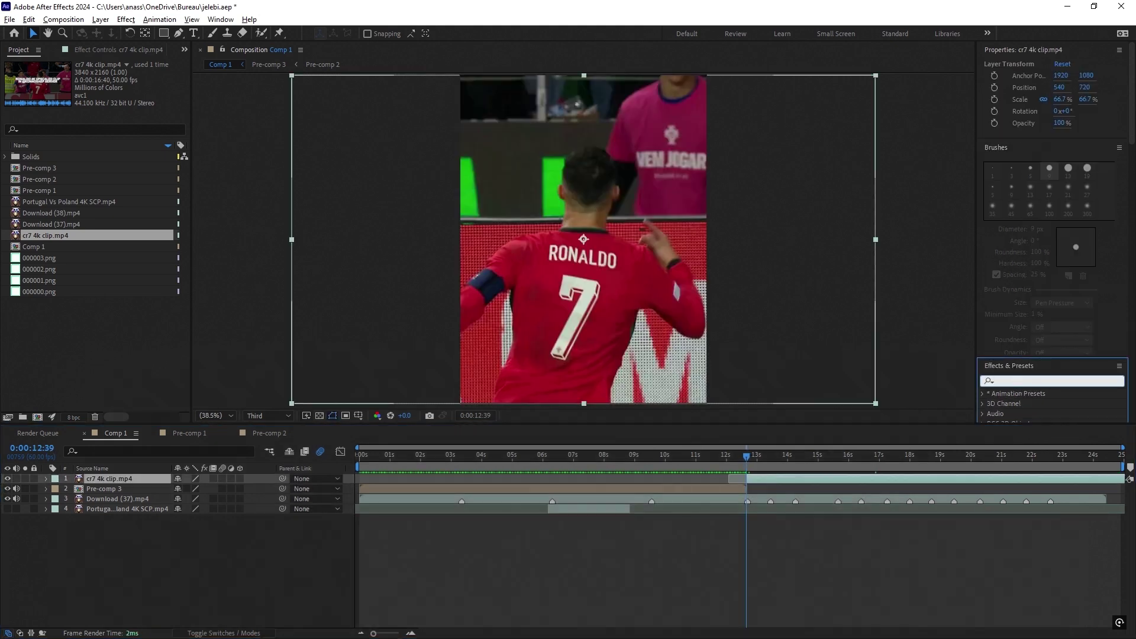
text(twixtor)
scroll(1039, 343, down, 5)
scroll(1049, 223, down, 3)
scroll(1049, 223, up, 3)
drag(1023, 335, 127, 479)
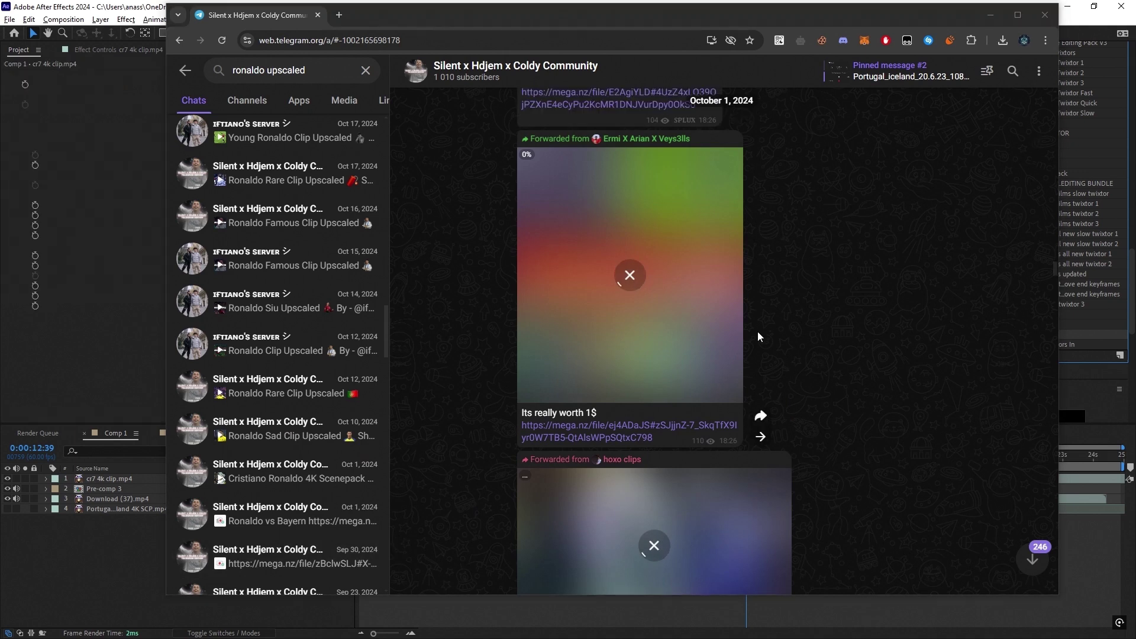
click(120, 95)
click(131, 120)
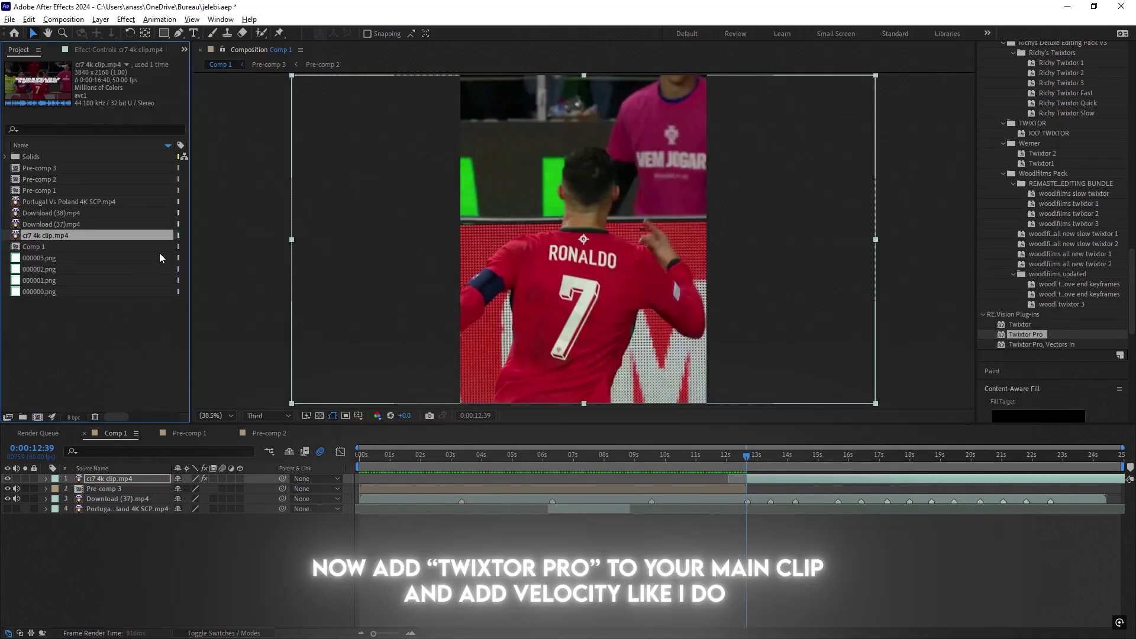
Step: Set Twixtor to Contrast/Edge Enhance, Motion Weighted Blend, Inverse w/ Smart Blend, and Speed % 180
click(100, 50)
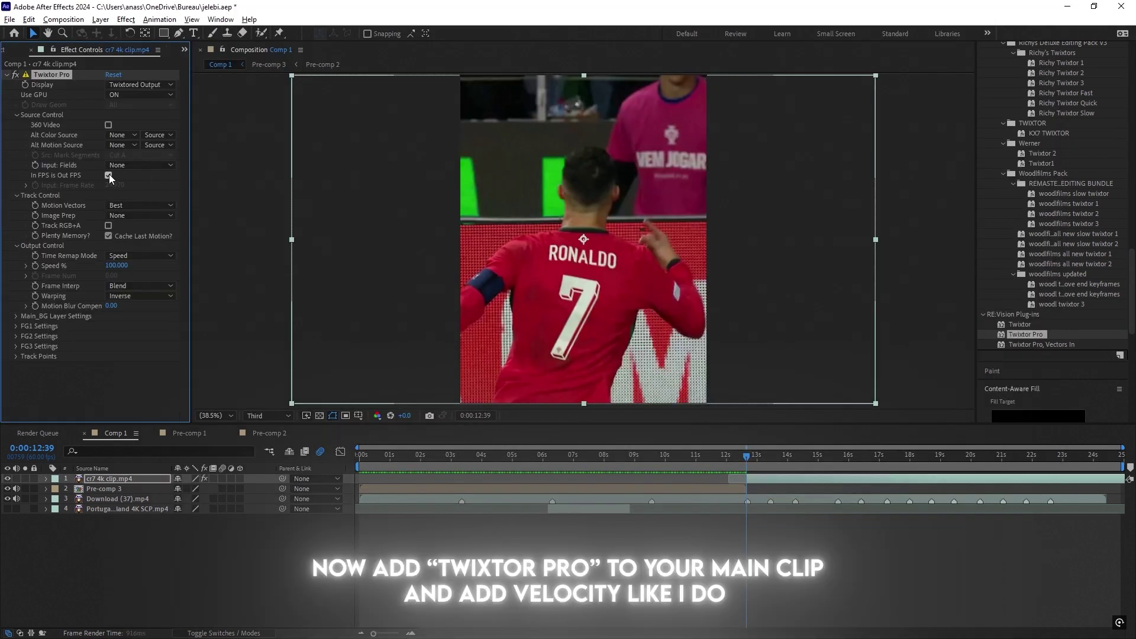
click(127, 215)
click(136, 240)
click(137, 286)
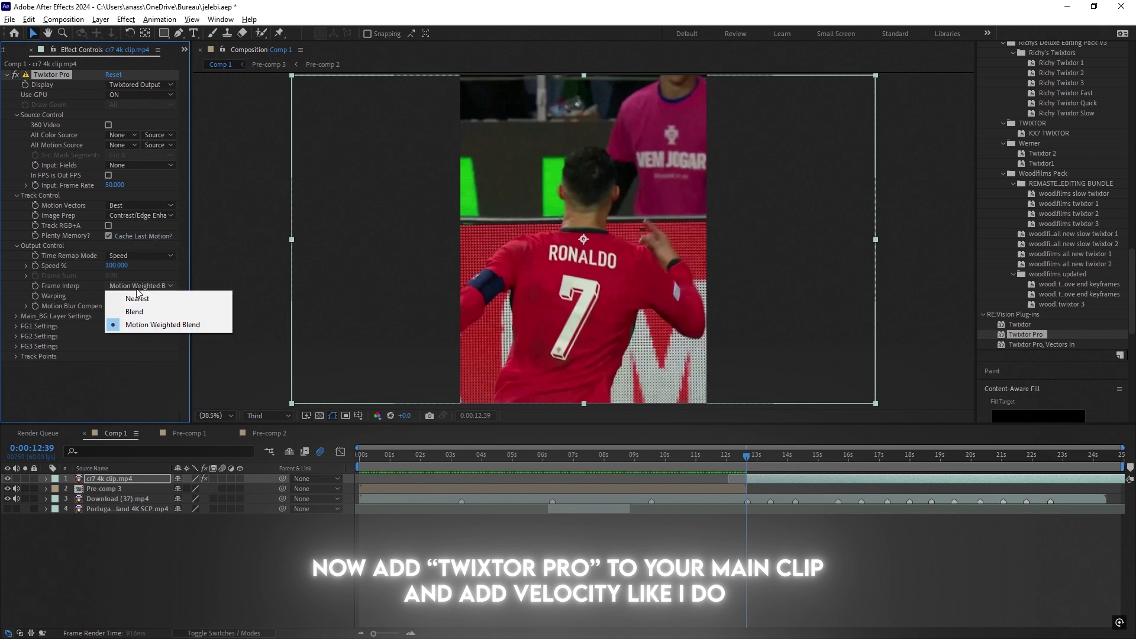
click(98, 320)
click(139, 296)
click(148, 320)
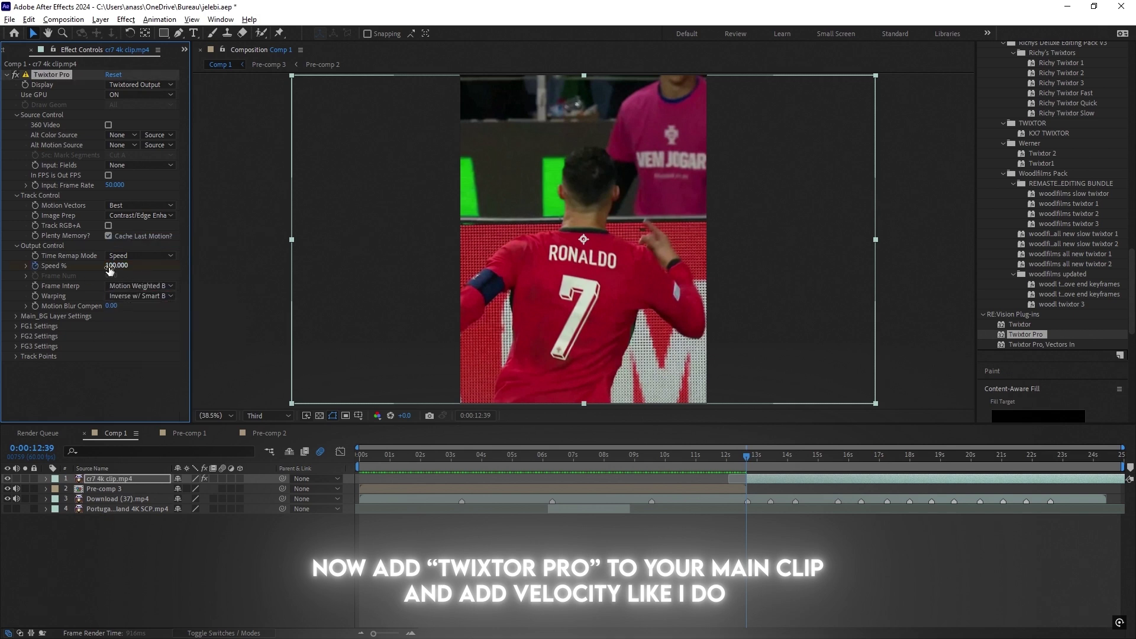
click(115, 265)
text(180)
key(Return)
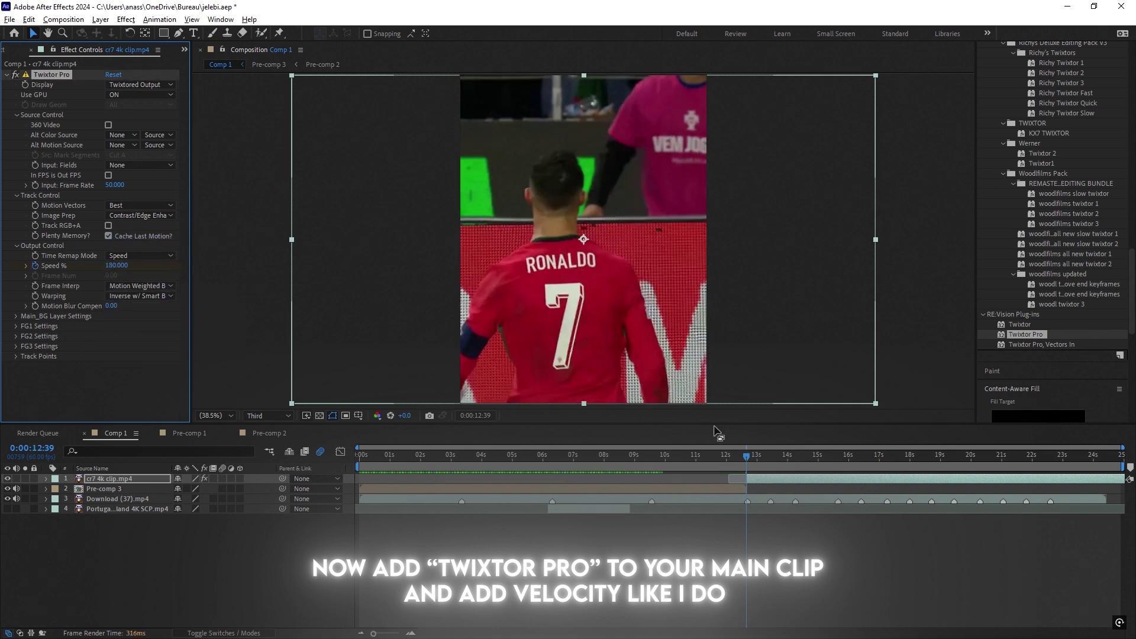
key(u)
Step: Paste the 180 Speed % keyframe on each beat through 21:06
click(771, 456)
key(ctrl+c)
key(ctrl+v)
click(797, 457)
key(ctrl+v)
click(820, 457)
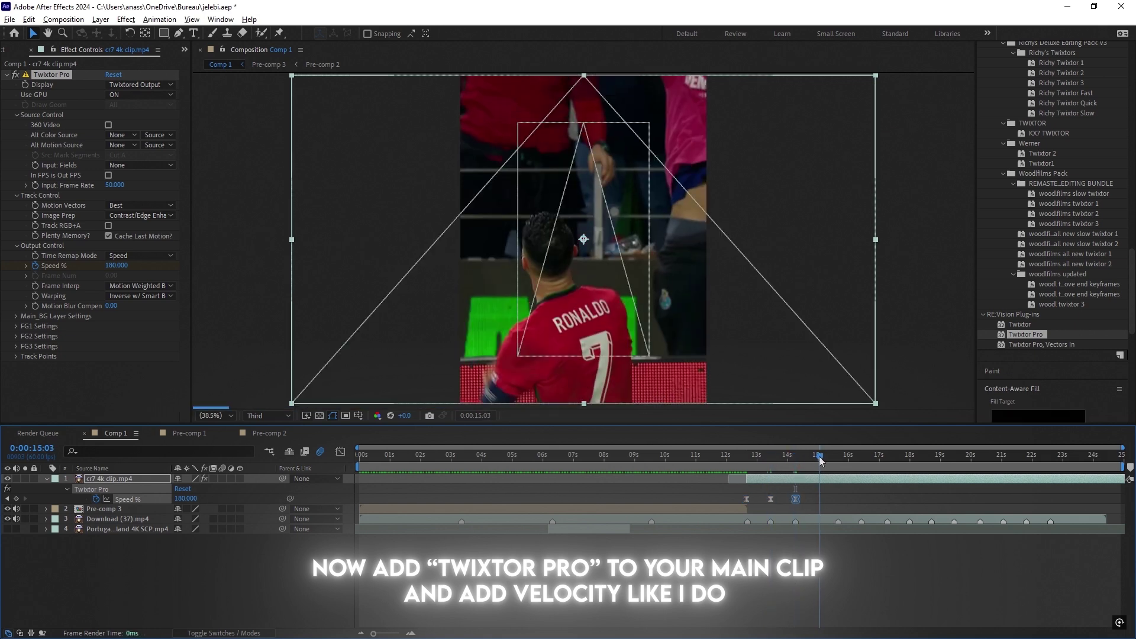
key(ctrl+v)
click(839, 457)
key(ctrl+v)
click(862, 456)
key(ctrl+v)
click(890, 454)
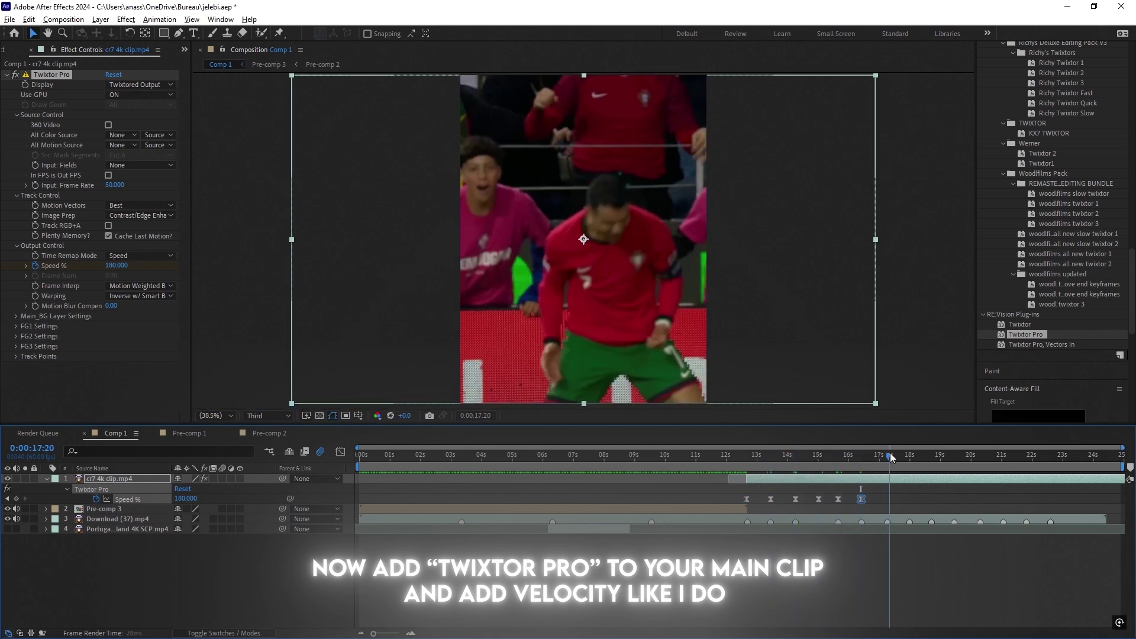
key(ctrl+v)
click(908, 459)
key(ctrl+v)
click(932, 457)
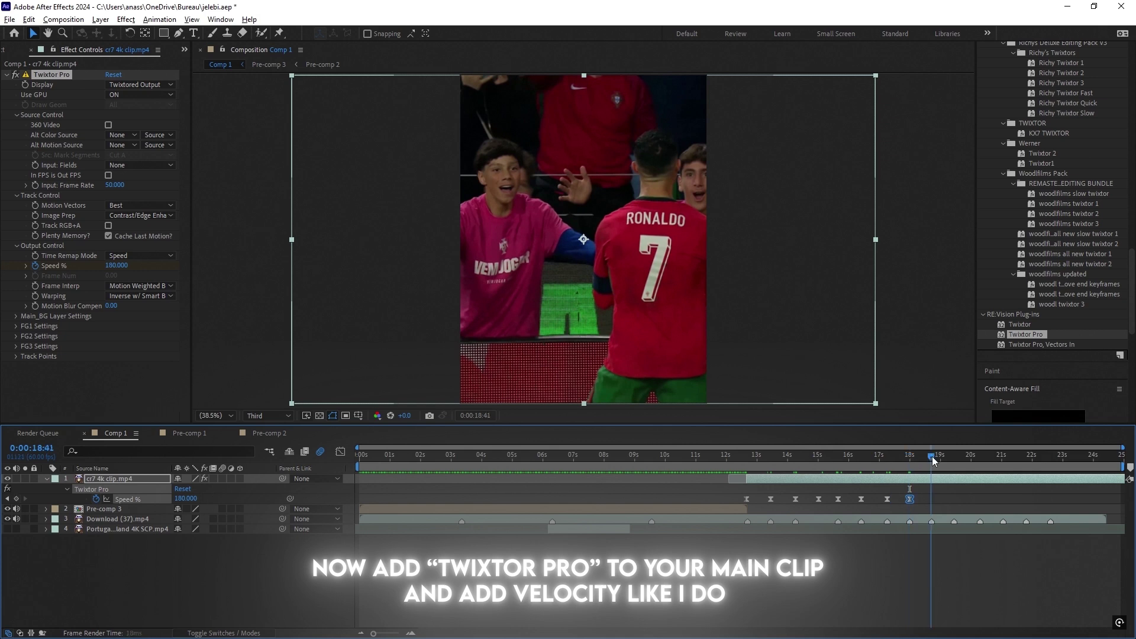
key(ctrl+v)
click(954, 460)
key(ctrl+v)
click(980, 457)
key(ctrl+v)
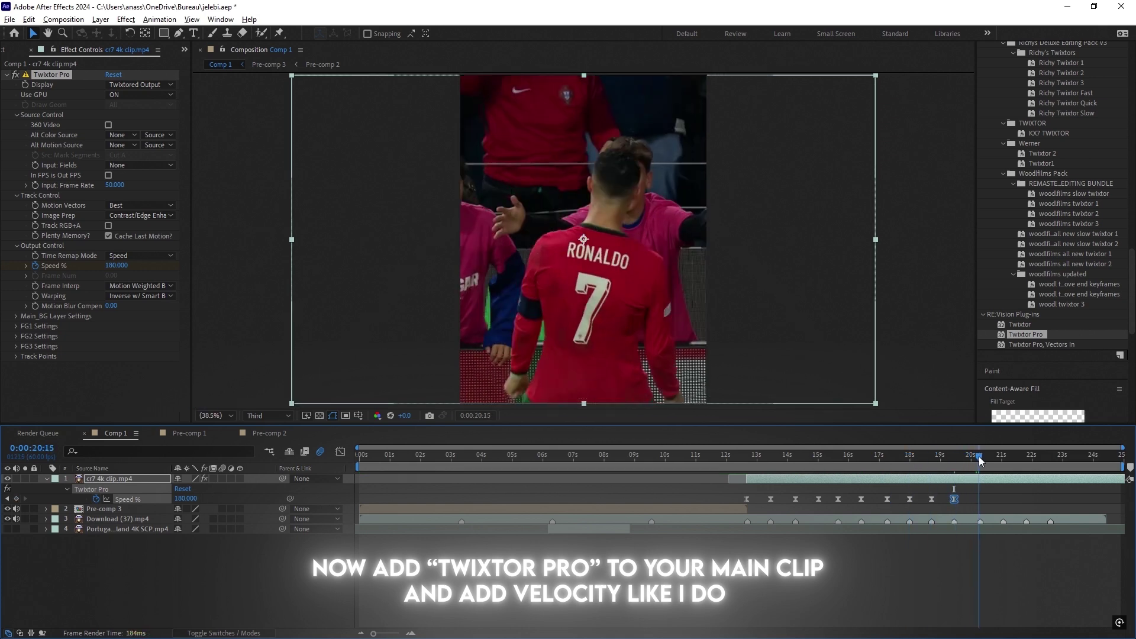
click(1005, 457)
key(ctrl+v)
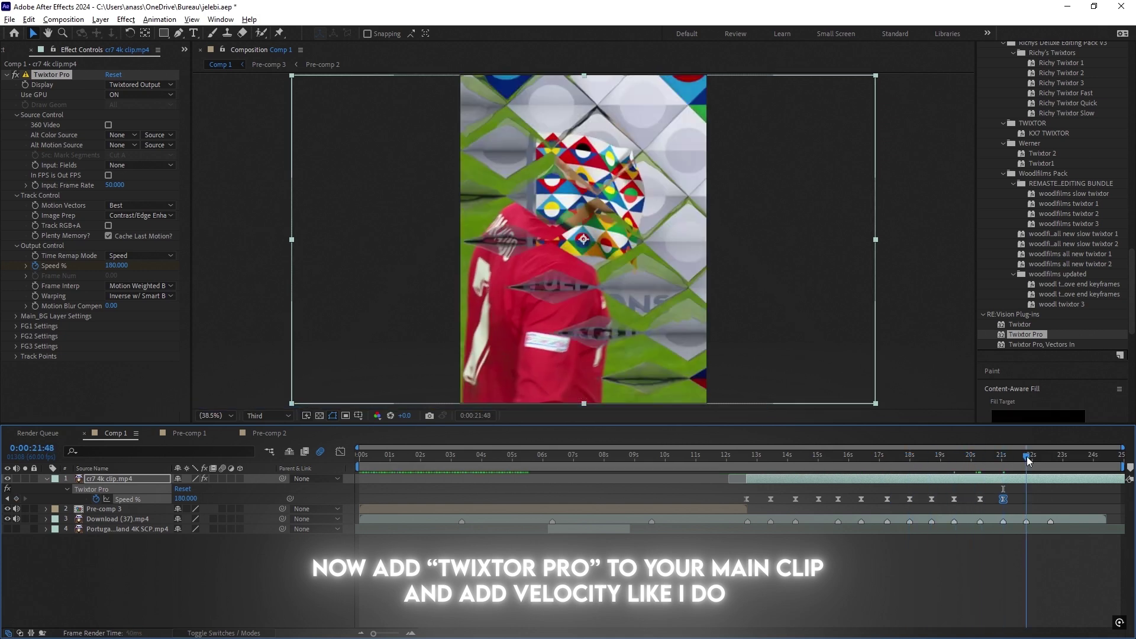
click(1028, 458)
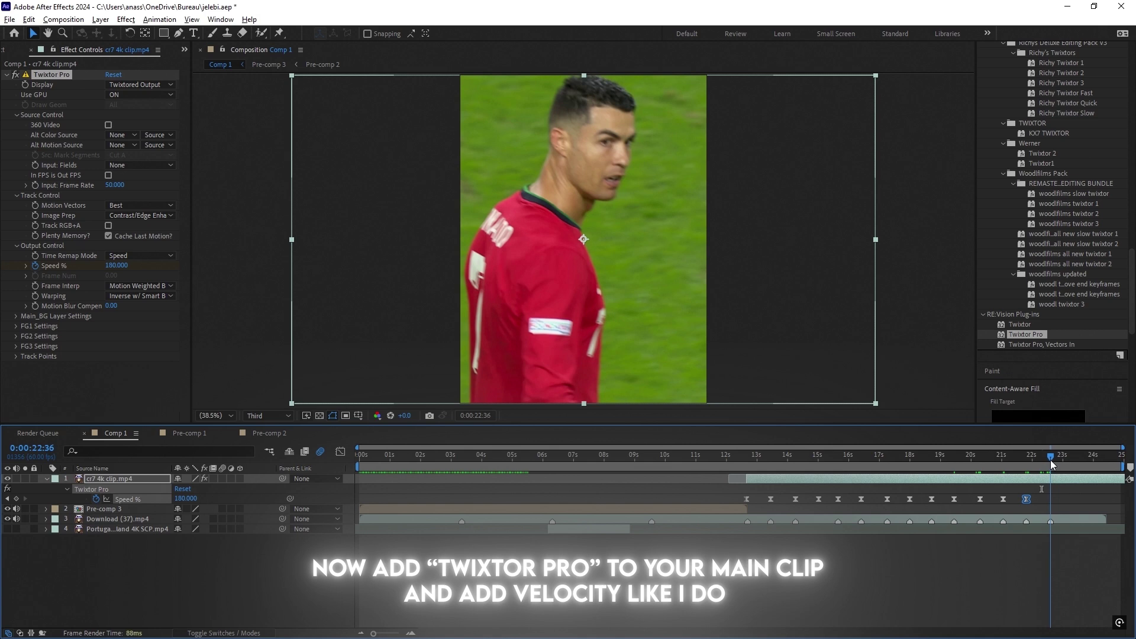
click(1067, 493)
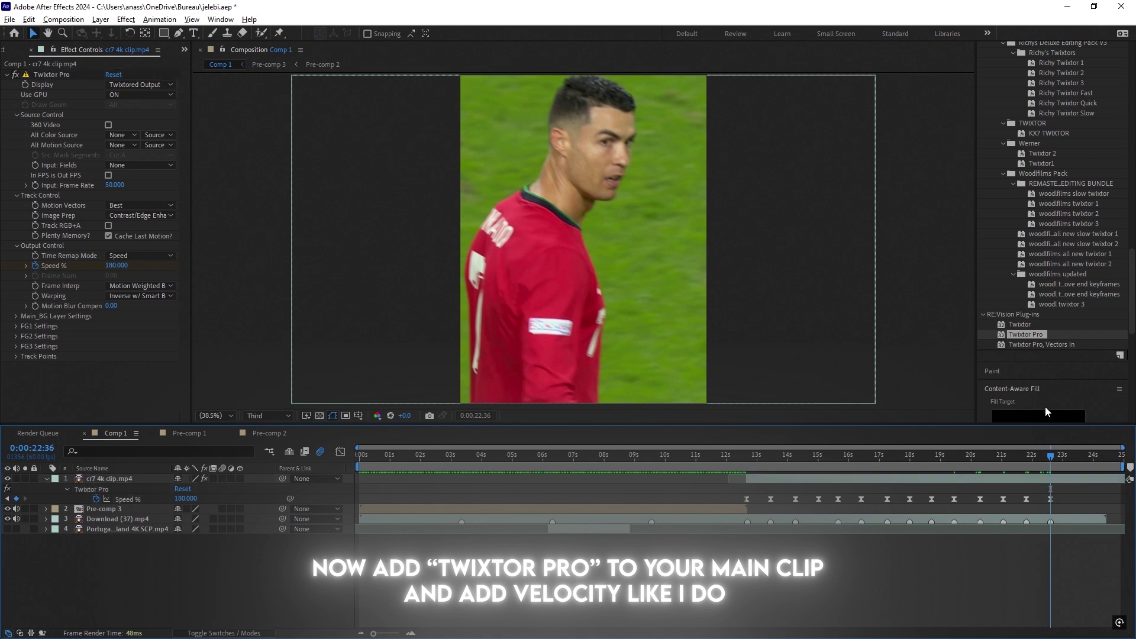
Step: Add a 40 Speed % keyframe at 13:04 and paste it on the in-between beats
drag(1051, 456, 758, 463)
click(115, 265)
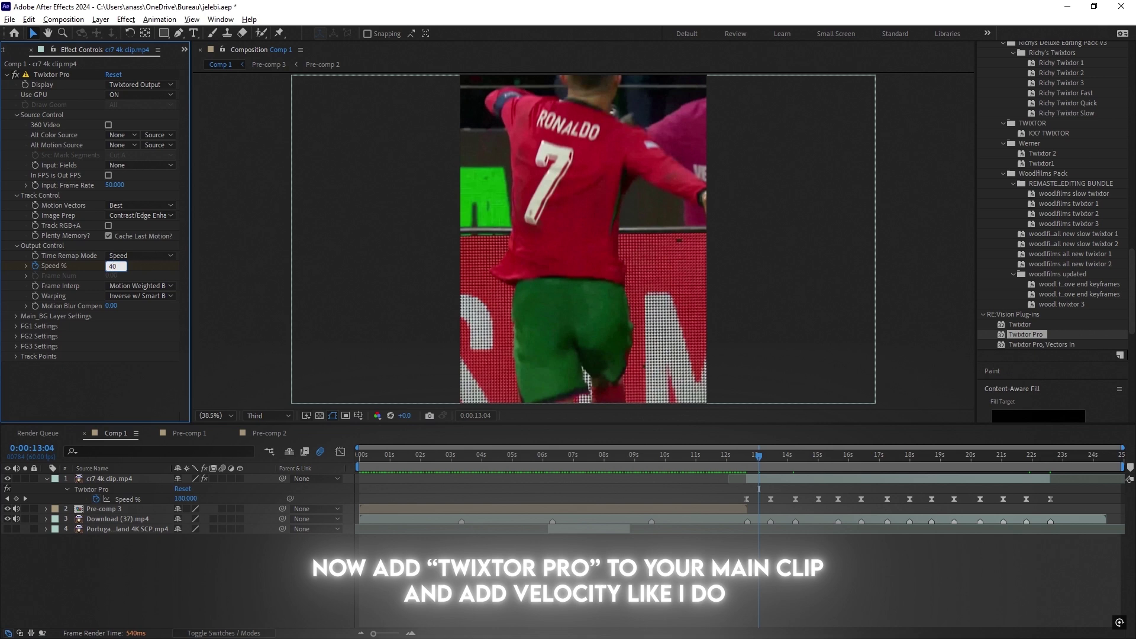
click(783, 463)
key(ctrl+v)
click(808, 460)
key(ctrl+v)
click(828, 456)
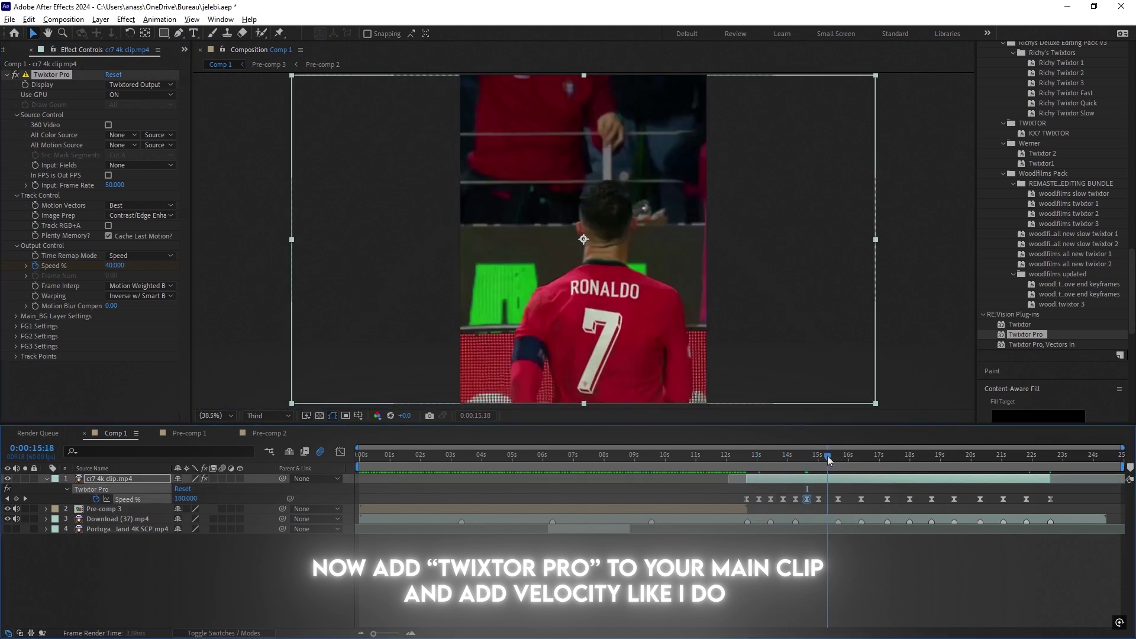
key(ctrl+v)
click(849, 459)
key(ctrl+v)
click(874, 459)
key(ctrl+v)
click(900, 461)
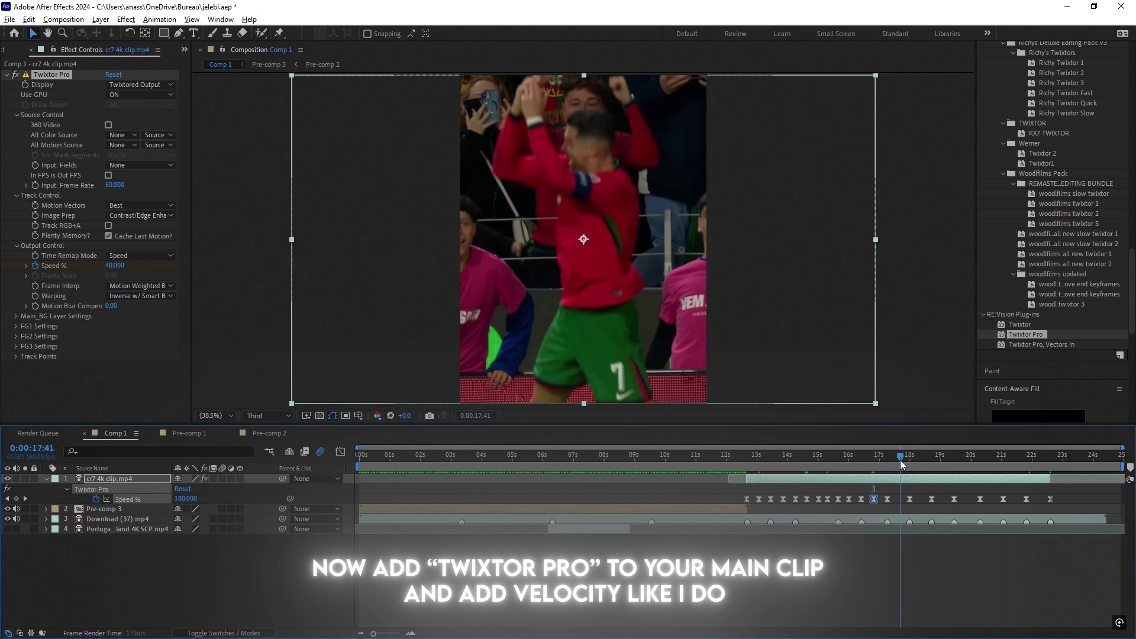
key(ctrl+v)
click(919, 460)
key(ctrl+v)
click(941, 460)
key(ctrl+v)
click(966, 462)
key(ctrl+v)
click(993, 462)
key(ctrl+v)
click(1015, 462)
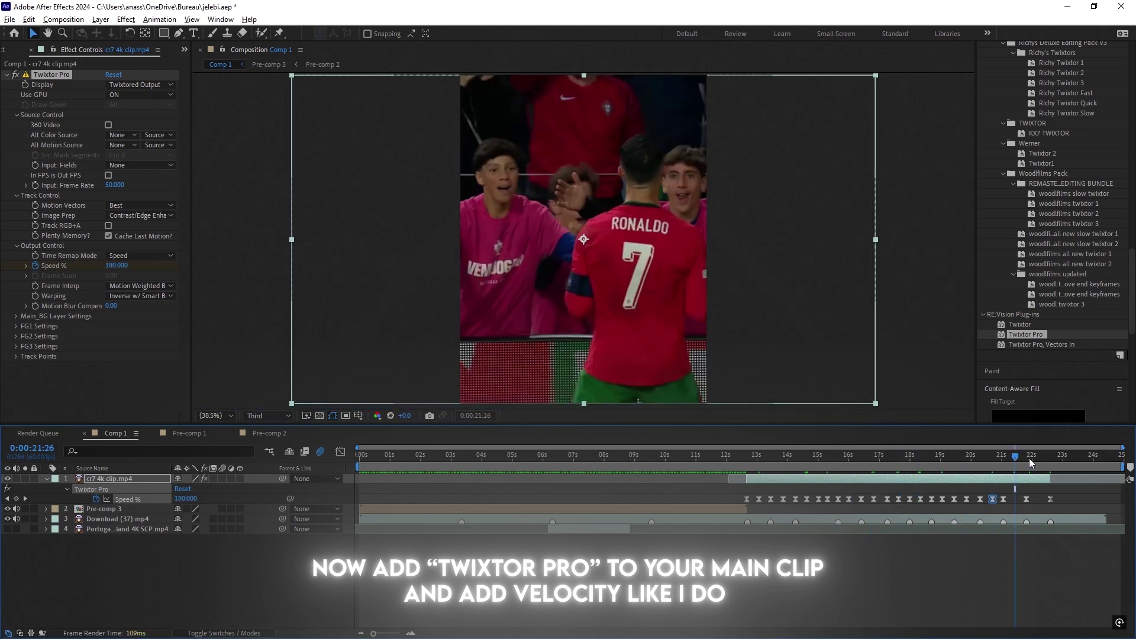
key(Home)
click(45, 478)
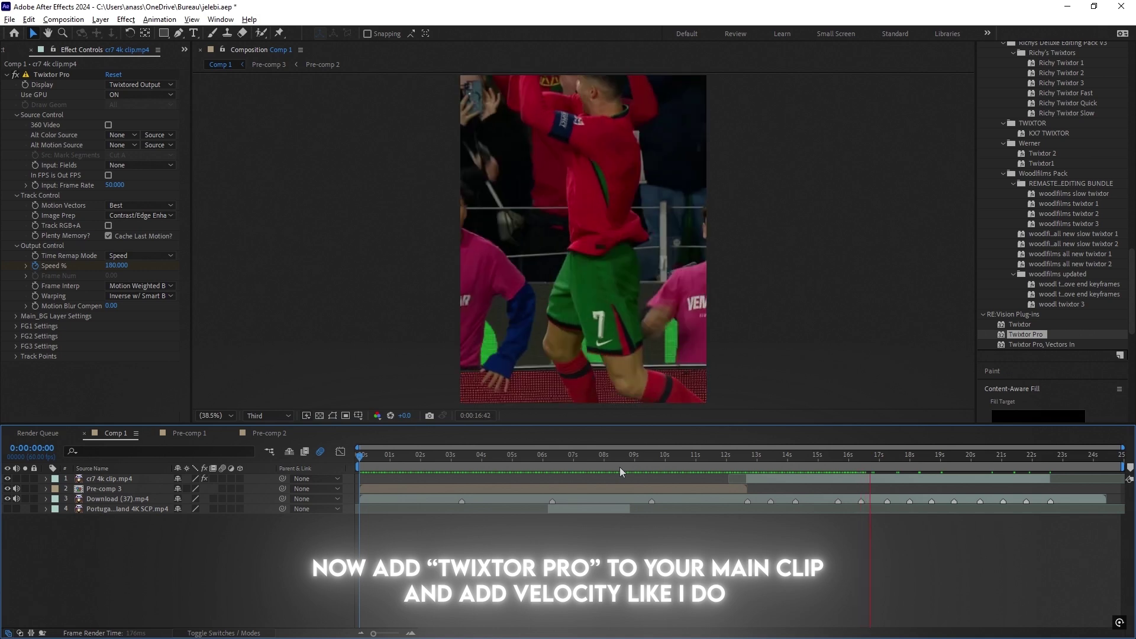
Step: Preview the edit, checking the sections around 8, 14 and 12 seconds
click(619, 467)
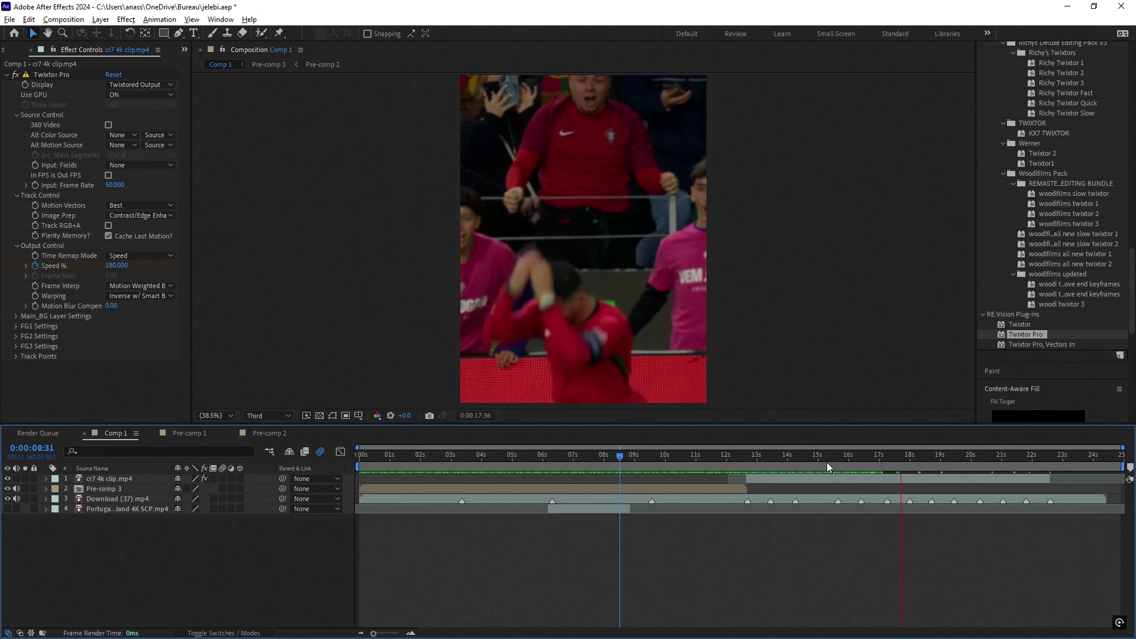
click(816, 468)
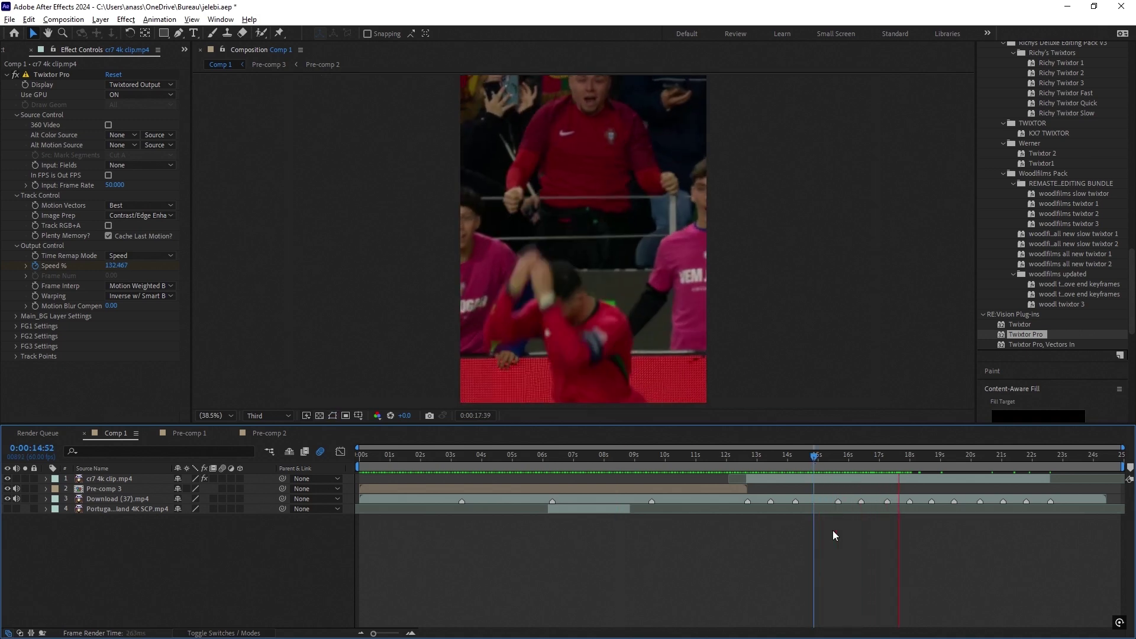
click(738, 457)
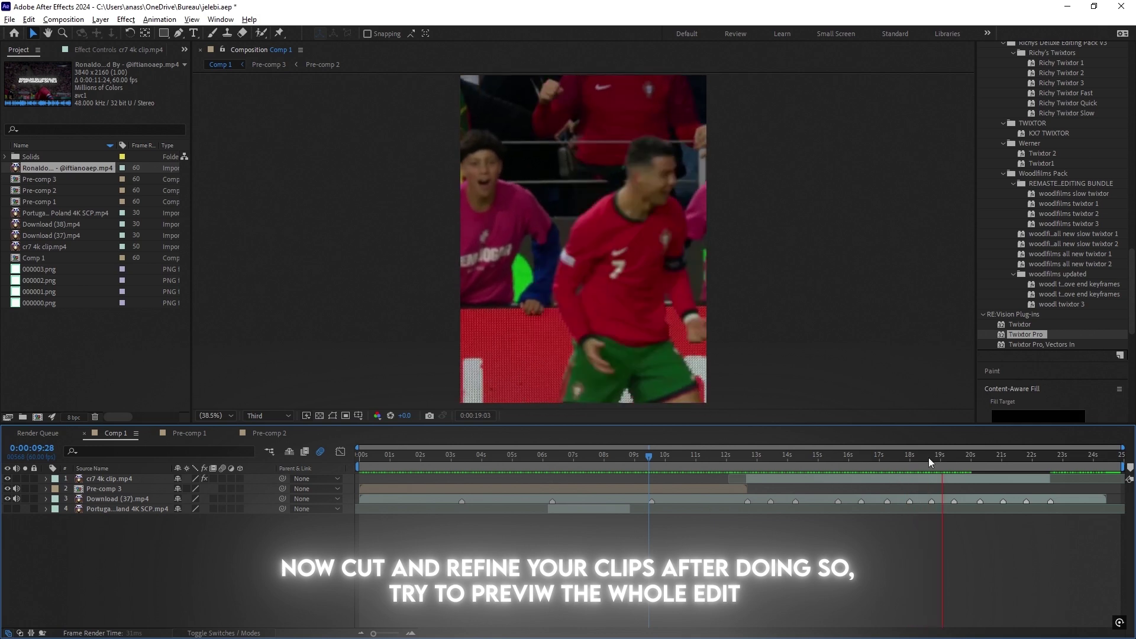
Step: Review the edit between 12 and 20 seconds, then select the cr7 4k clip layer
key(space)
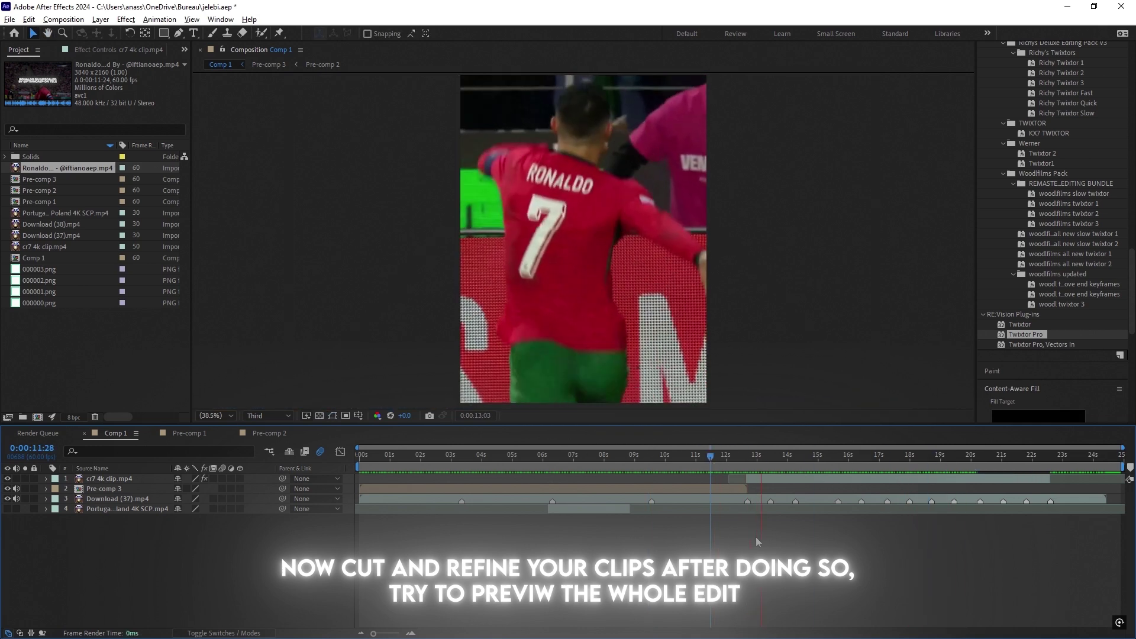
click(738, 467)
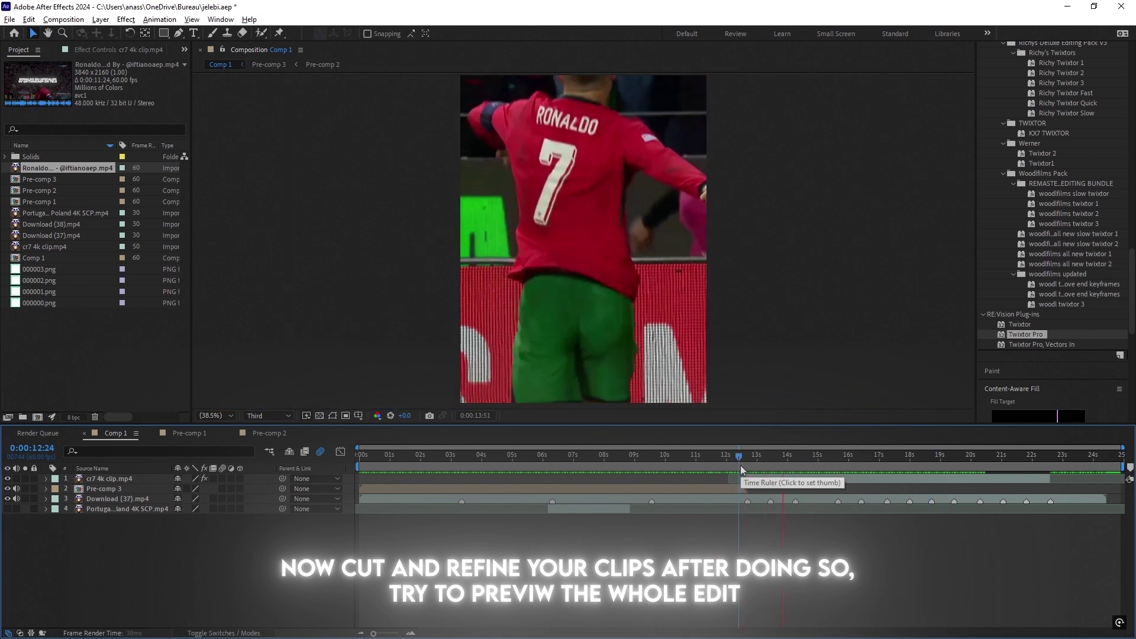
click(929, 463)
mouse_move(929, 464)
mouse_down()
mouse_move(930, 480)
mouse_move(1037, 459)
mouse_move(929, 461)
mouse_up()
click(972, 462)
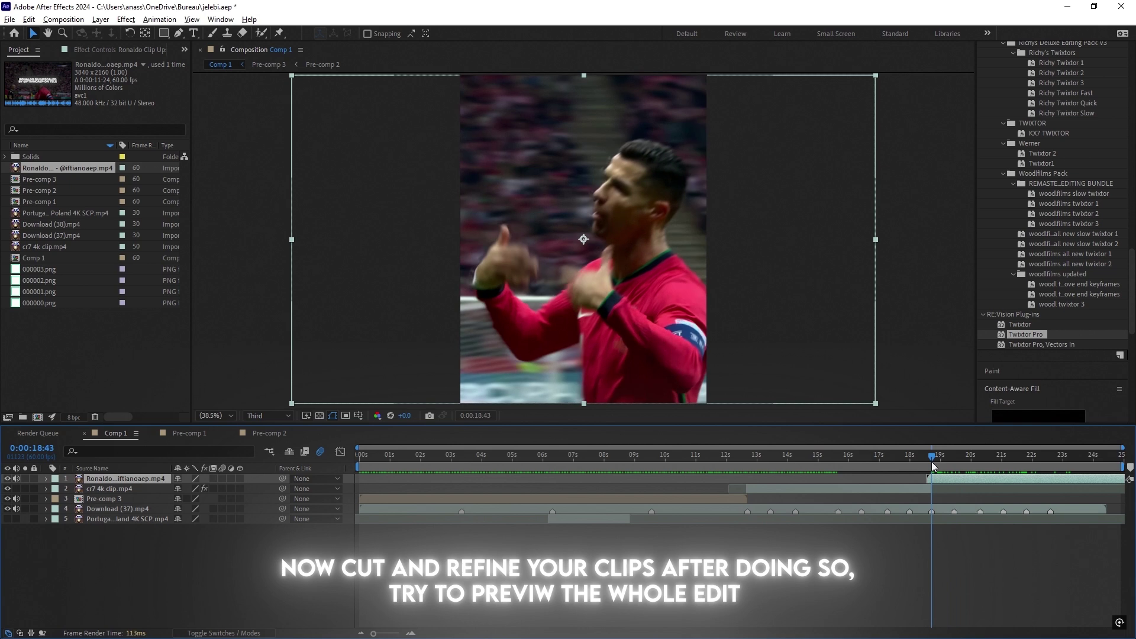
mouse_move(929, 460)
mouse_down()
mouse_move(1024, 463)
mouse_move(982, 465)
mouse_move(958, 486)
mouse_move(947, 478)
mouse_up()
click(747, 457)
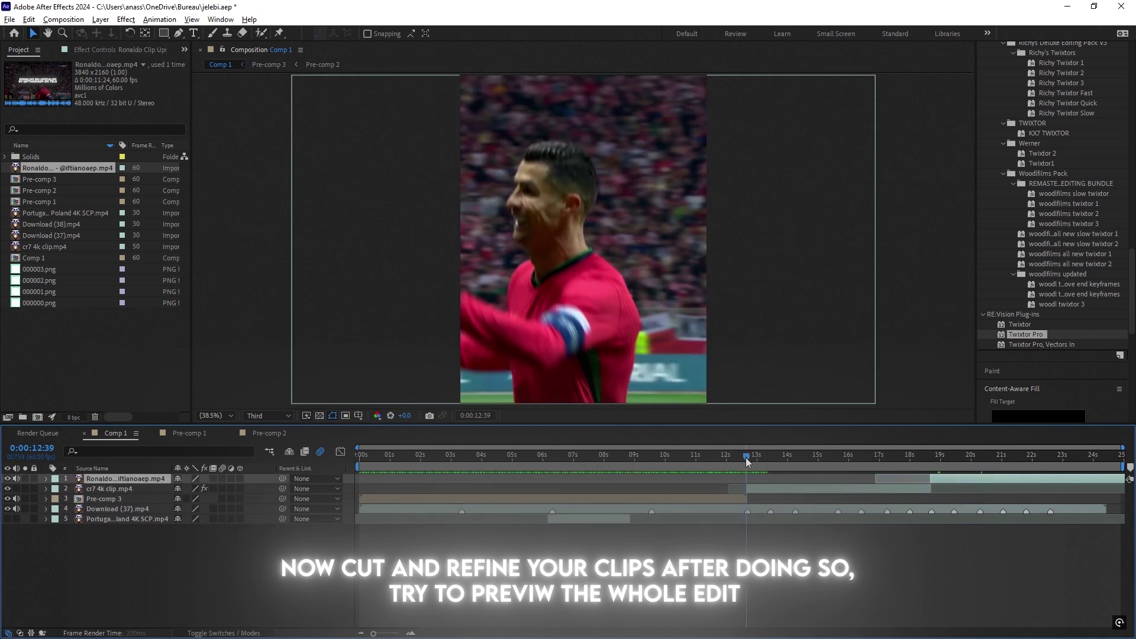
click(751, 488)
Step: Paste the cr7 clip's Twixtor Pro onto the Ronaldo layer and reveal its Speed % keyframes
click(929, 460)
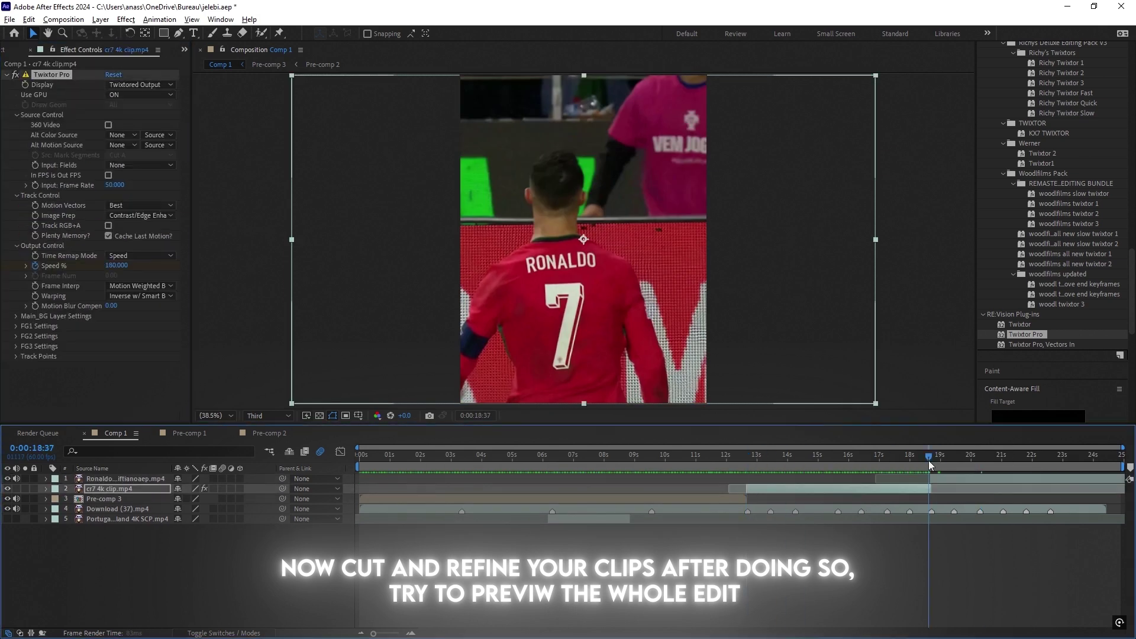
click(937, 479)
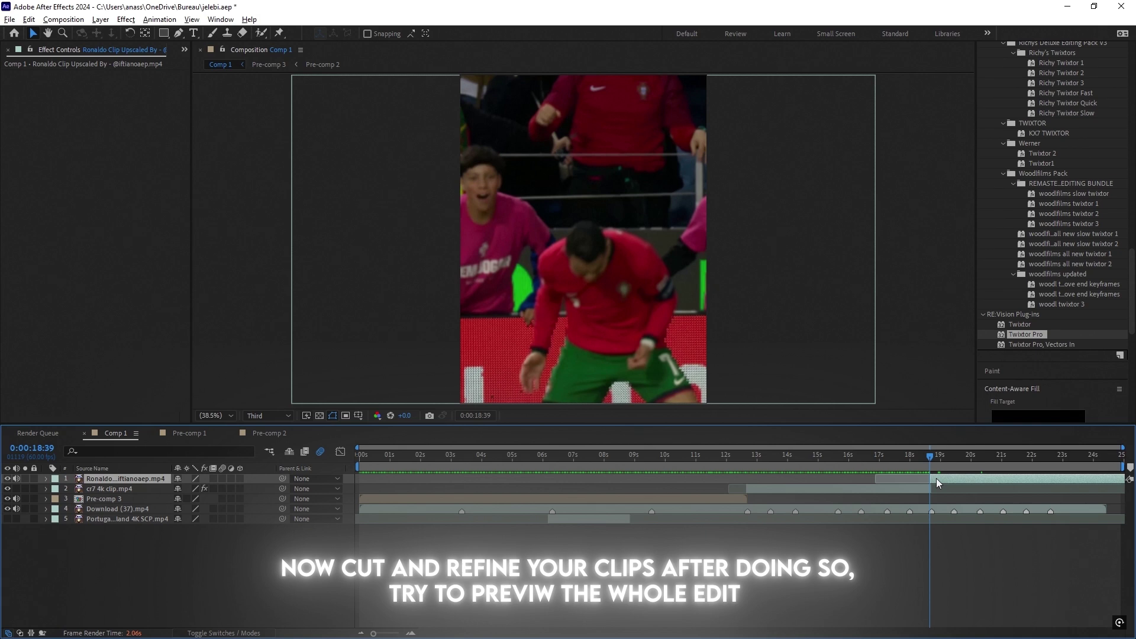
key(ctrl+v)
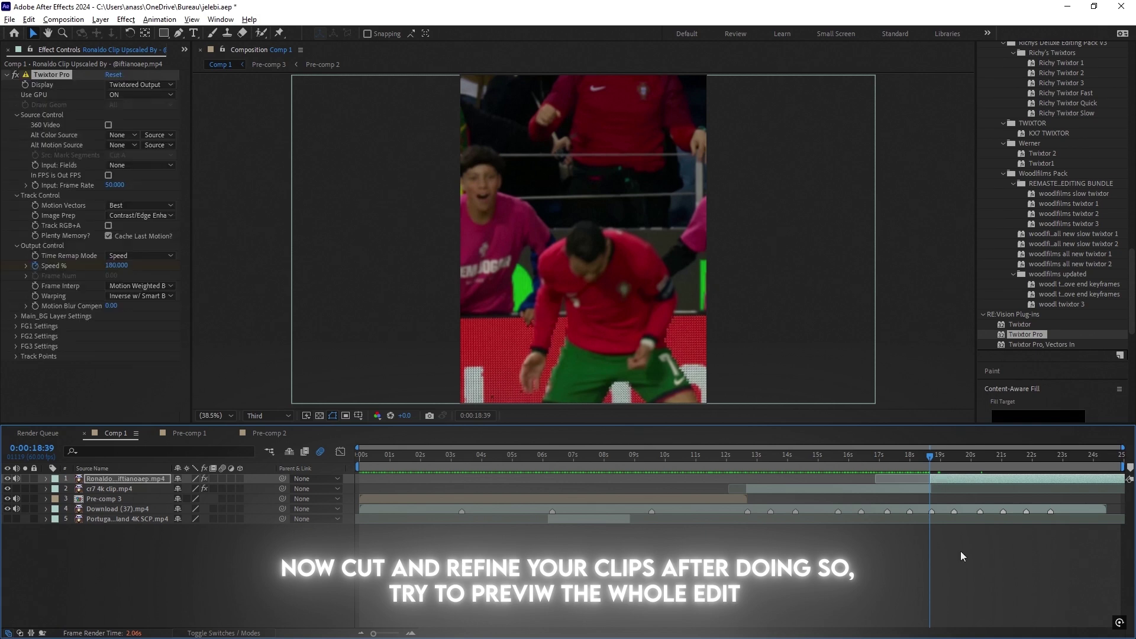
key(u)
Step: Shift the Speed % keyframe near 20 seconds later to about 22 seconds
drag(930, 456, 1050, 457)
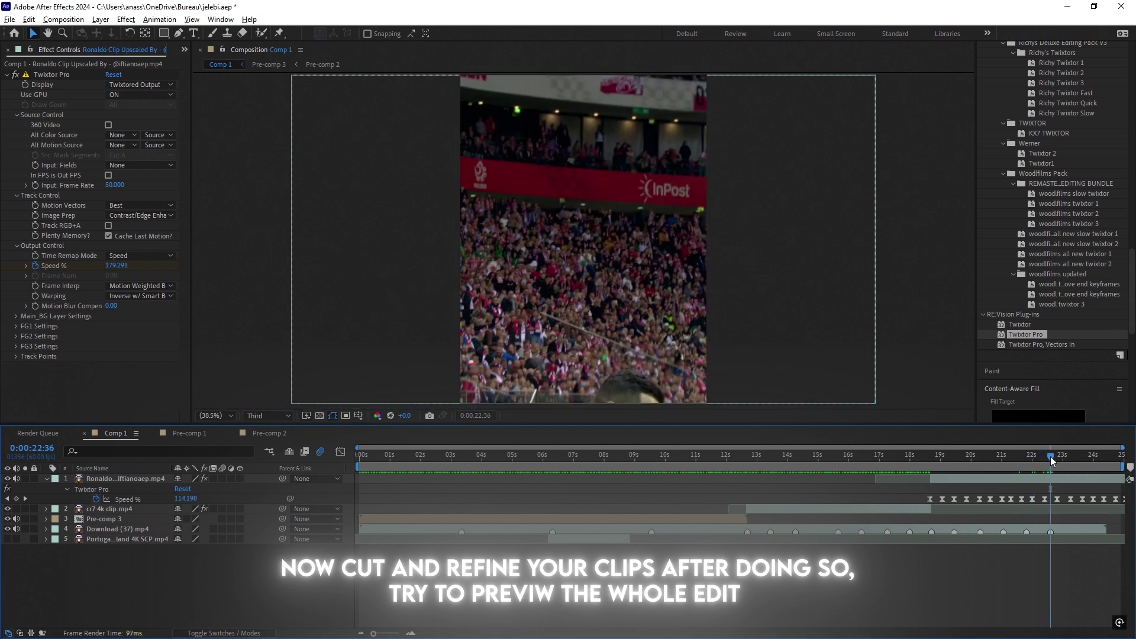
click(1060, 475)
drag(1051, 456, 1050, 458)
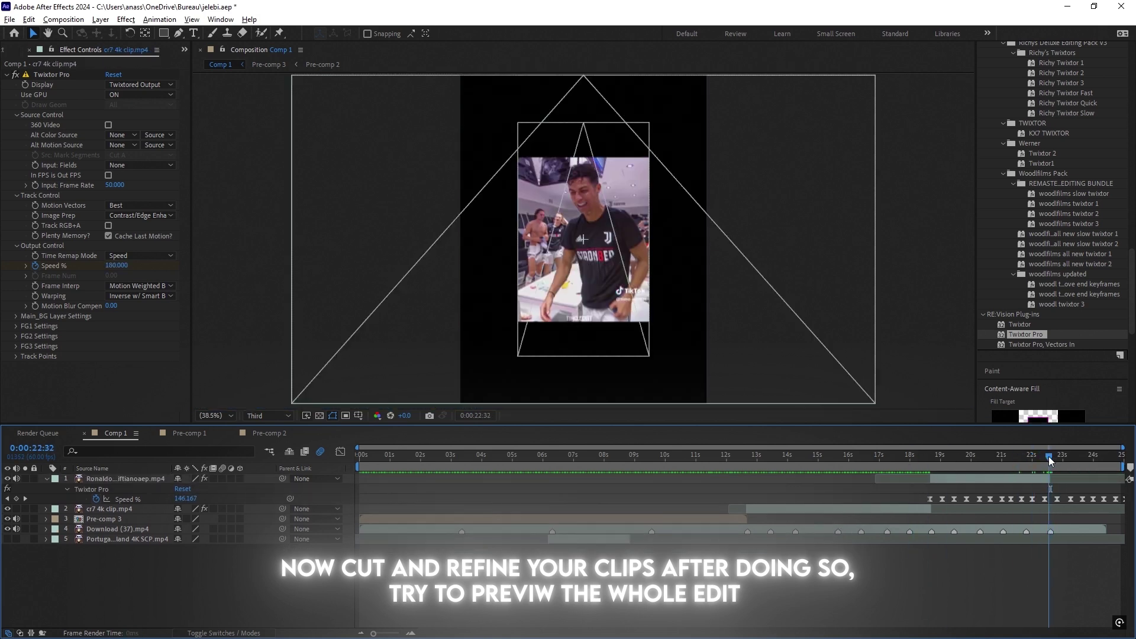
click(1050, 500)
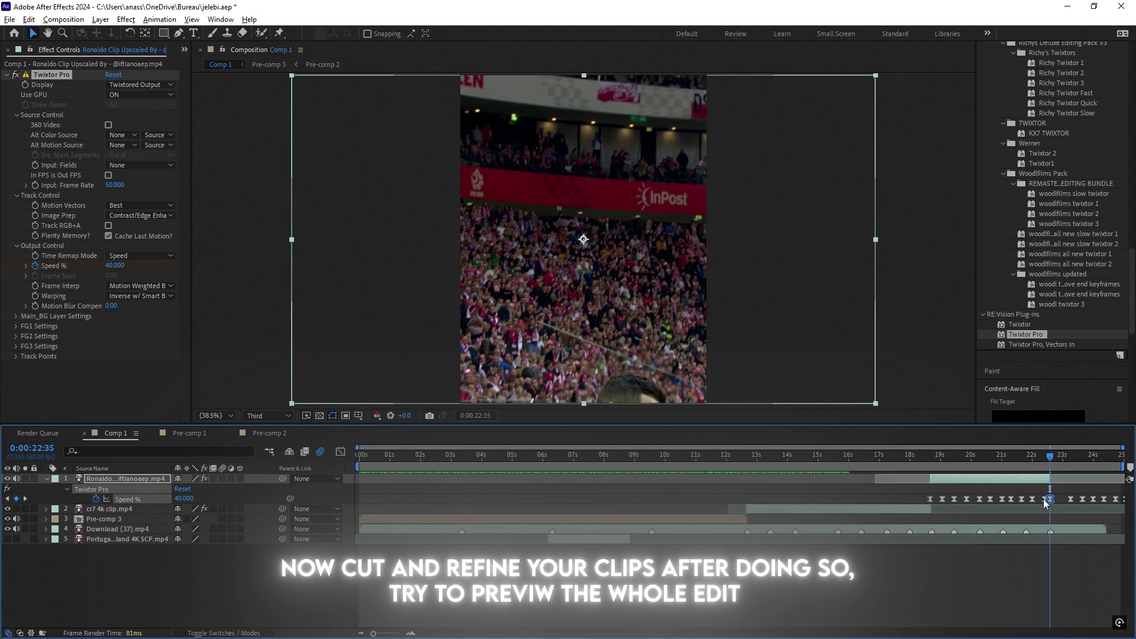
click(1035, 559)
drag(943, 457, 1027, 461)
click(993, 500)
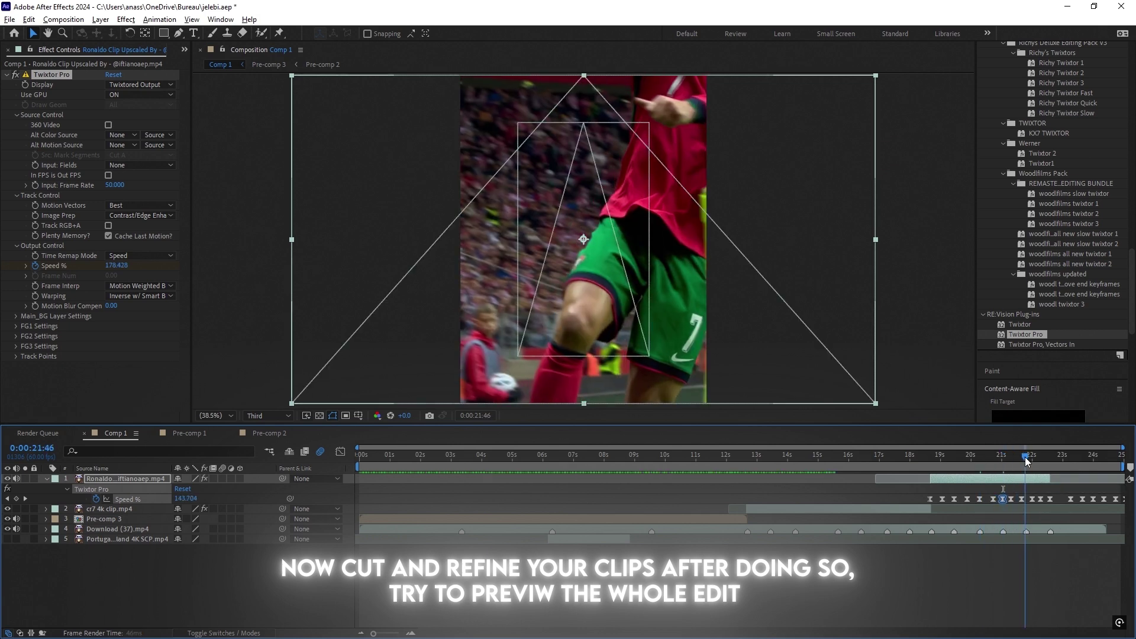
drag(1027, 461, 1027, 462)
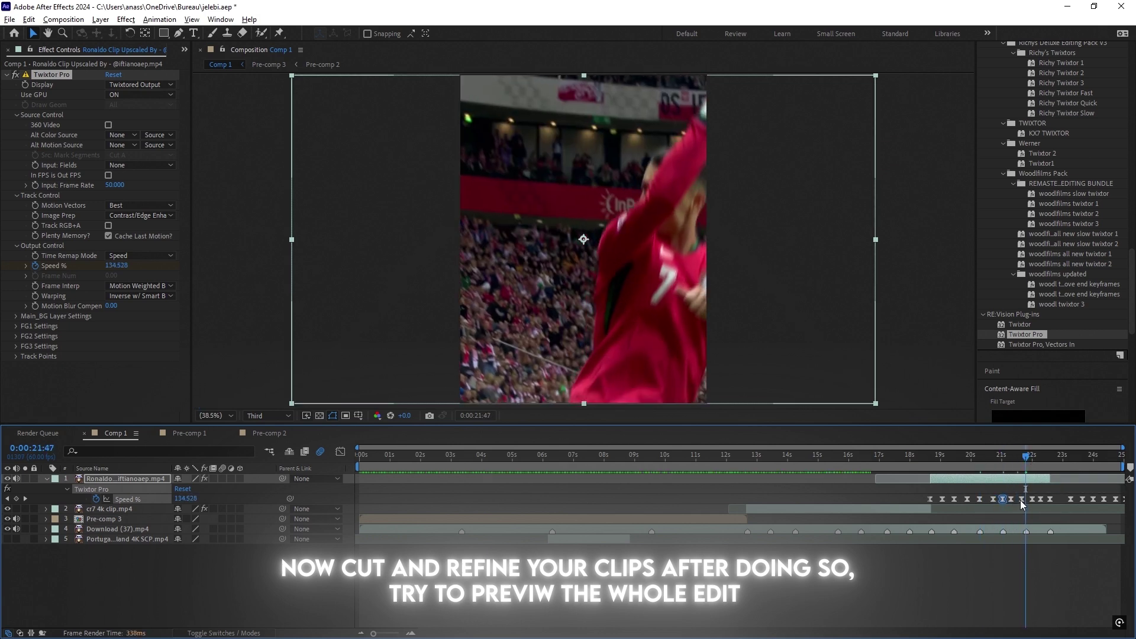
drag(1022, 501, 1131, 507)
Step: Delete the Speed % keyframes after 23 s and add a 180 keyframe near 22 s
key(Delete)
click(1050, 467)
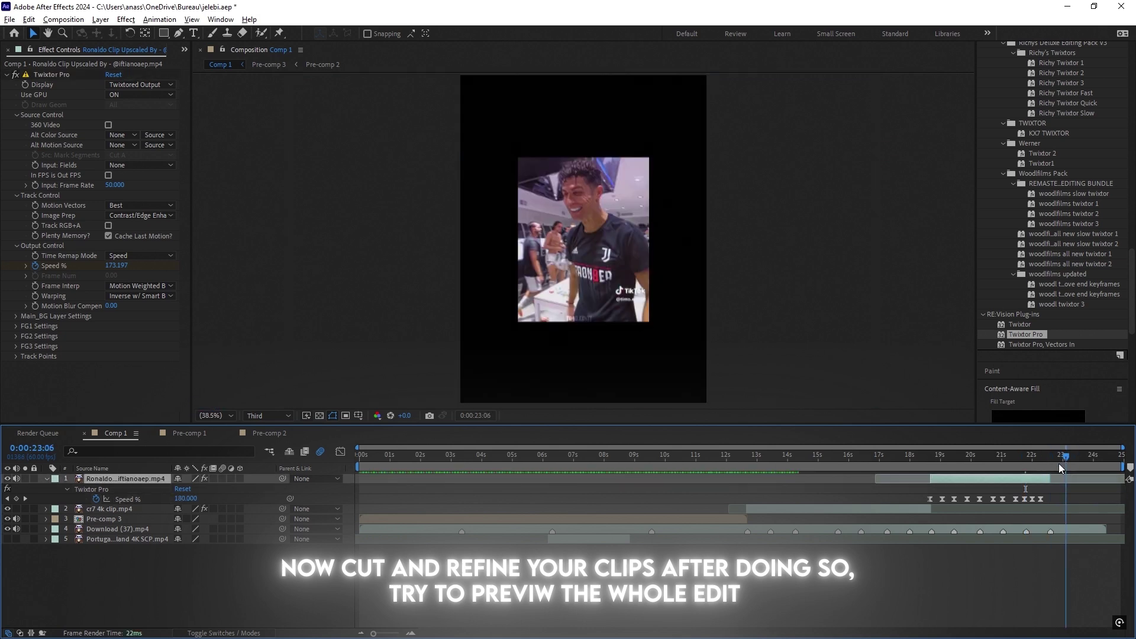
key(ctrl+v)
drag(1050, 502, 1042, 502)
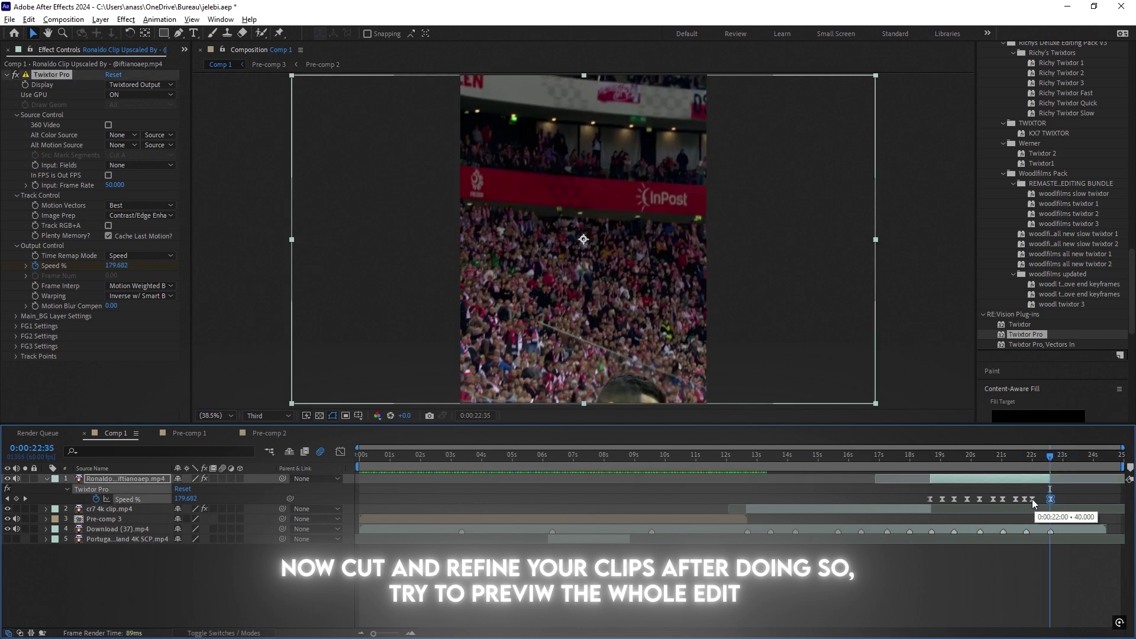
click(401, 465)
key(space)
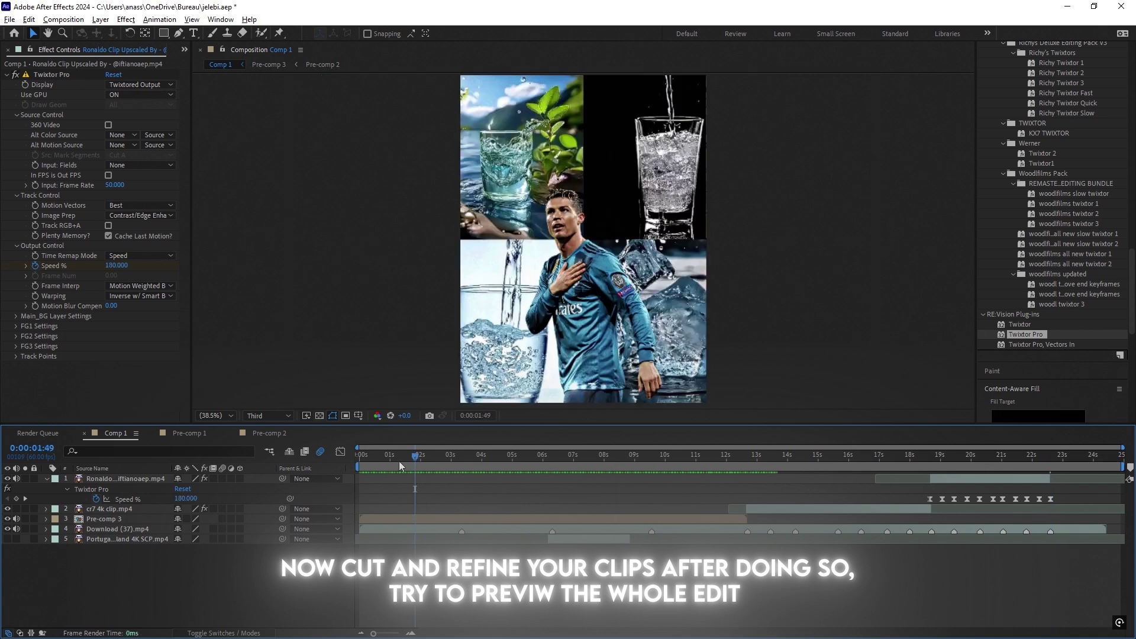
click(47, 479)
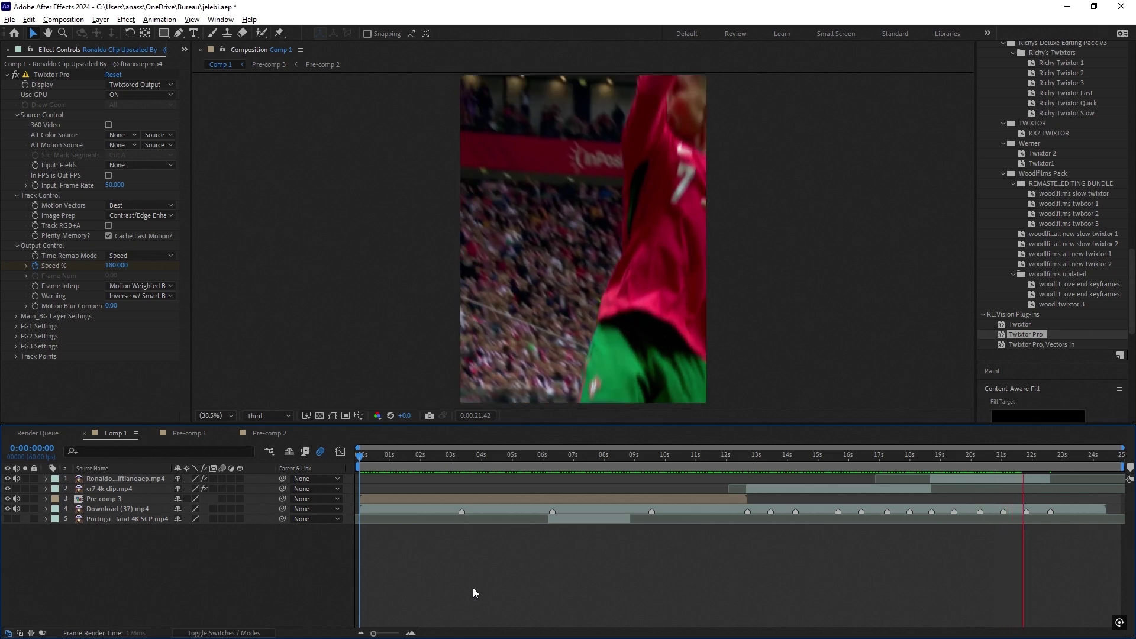
click(709, 455)
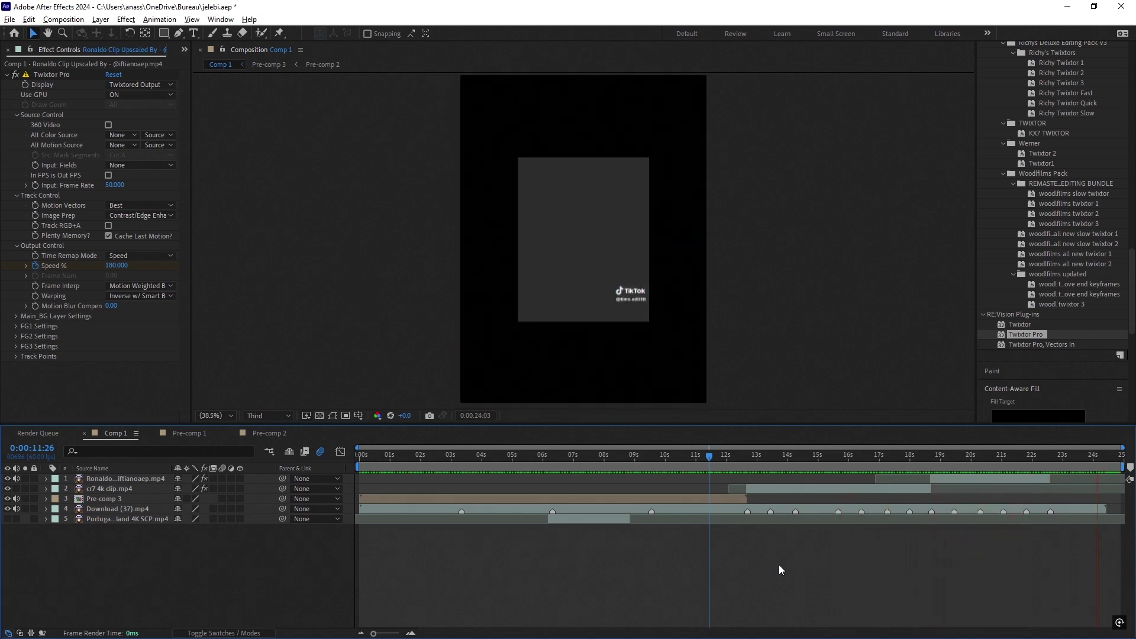
drag(1055, 459, 1041, 459)
click(1077, 463)
key(Page_Up)
key(Page_Up)
key(Page_Up)
key(Page_Up)
key(Page_Up)
key(Page_Up)
key(Page_Up)
key(Page_Up)
key(Page_Up)
key(Page_Up)
key(Page_Up)
key(Page_Up)
key(Page_Down)
key(Page_Down)
key(Page_Down)
Step: Copy three Ronaldo Speed % keyframes, paste them near 22 s, then preview from the start
key(u)
key(u)
mouse_move(1014, 456)
mouse_down()
mouse_move(1032, 456)
mouse_move(1010, 503)
mouse_up()
key(u)
click(1057, 456)
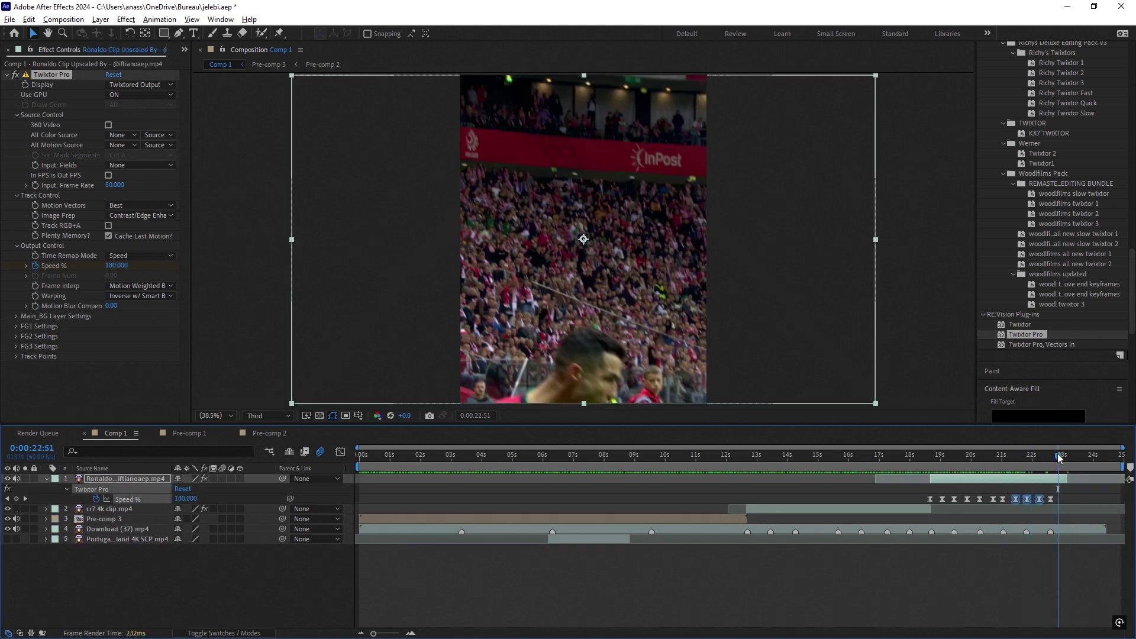
key(ctrl+c)
key(ctrl+v)
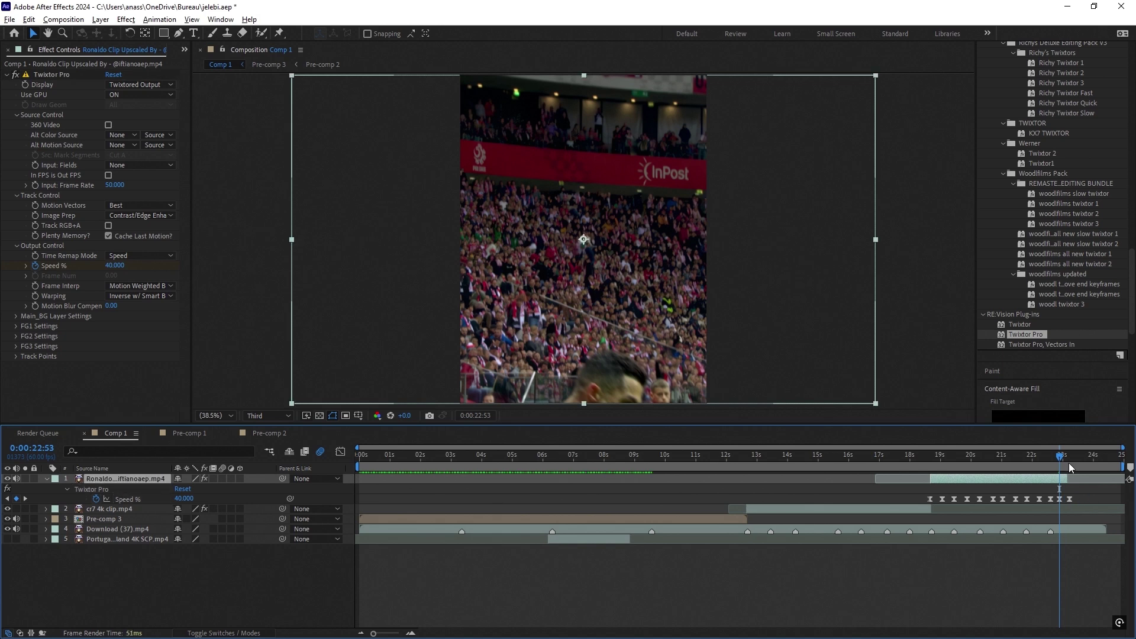
click(1000, 457)
drag(1000, 456, 775, 456)
key(space)
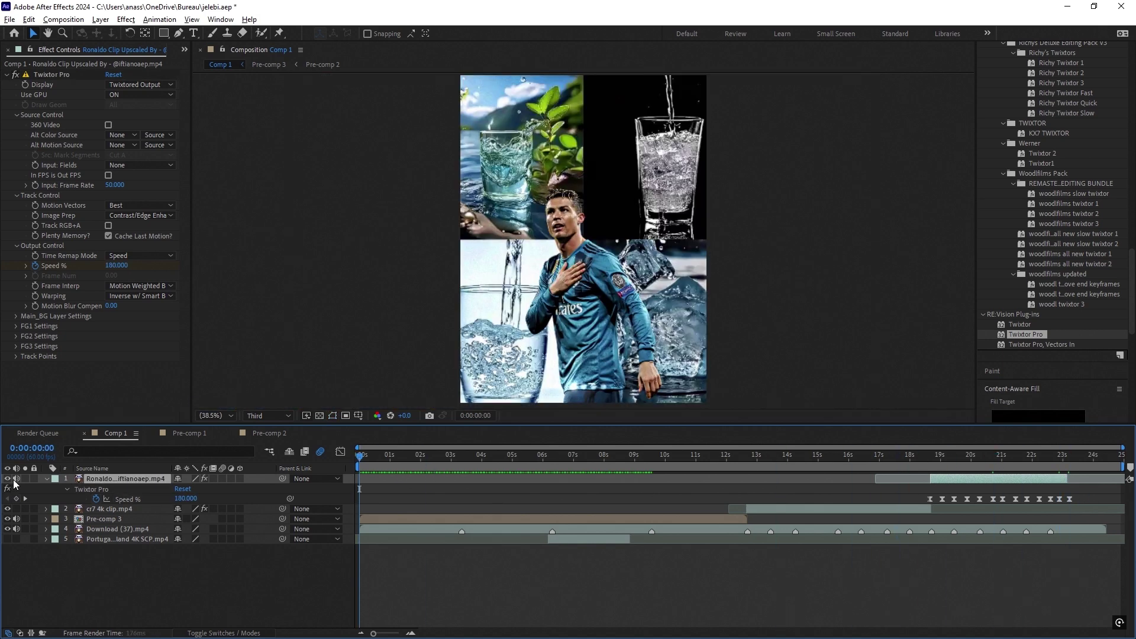
key(u)
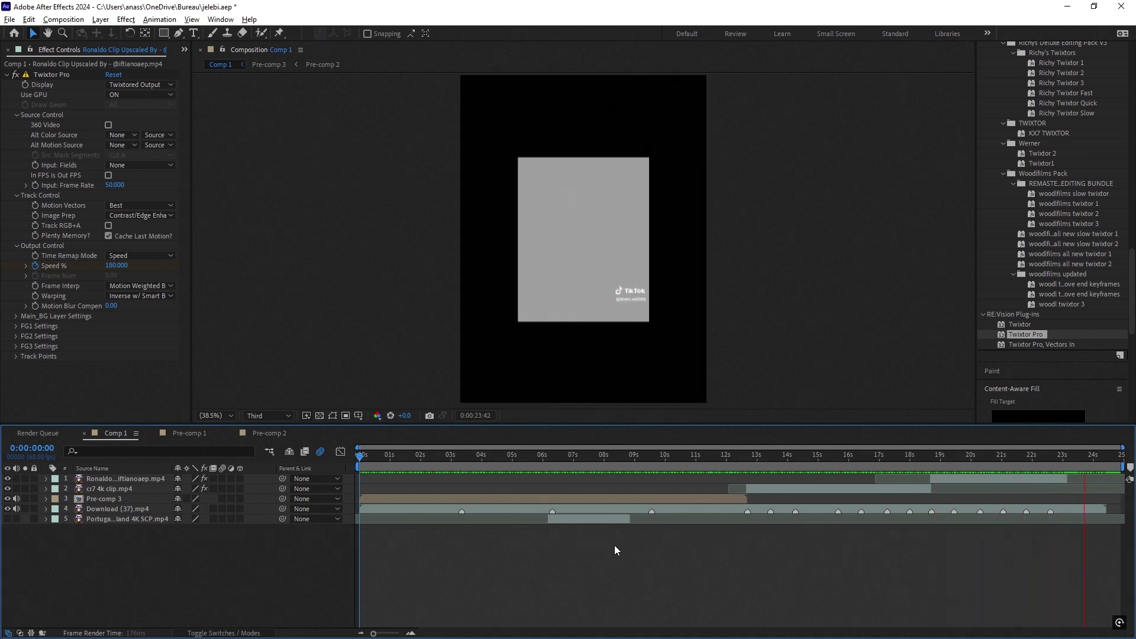
Step: Delete the Portugal vs Poland 4K SCP layer and preview the edit from the start
click(1069, 458)
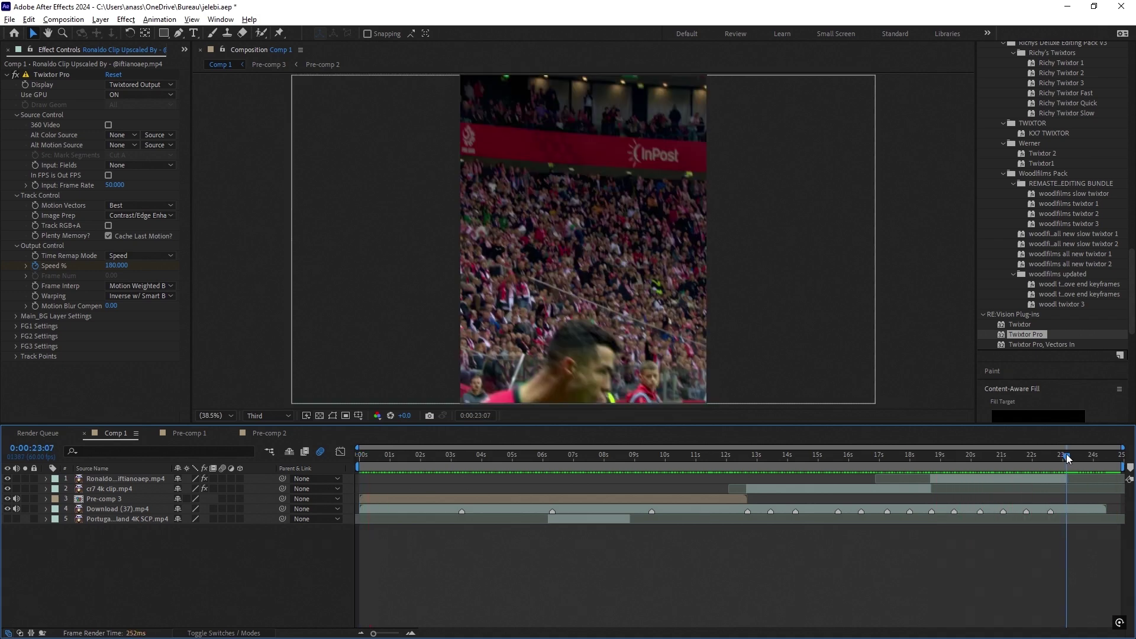
click(69, 513)
key(Home)
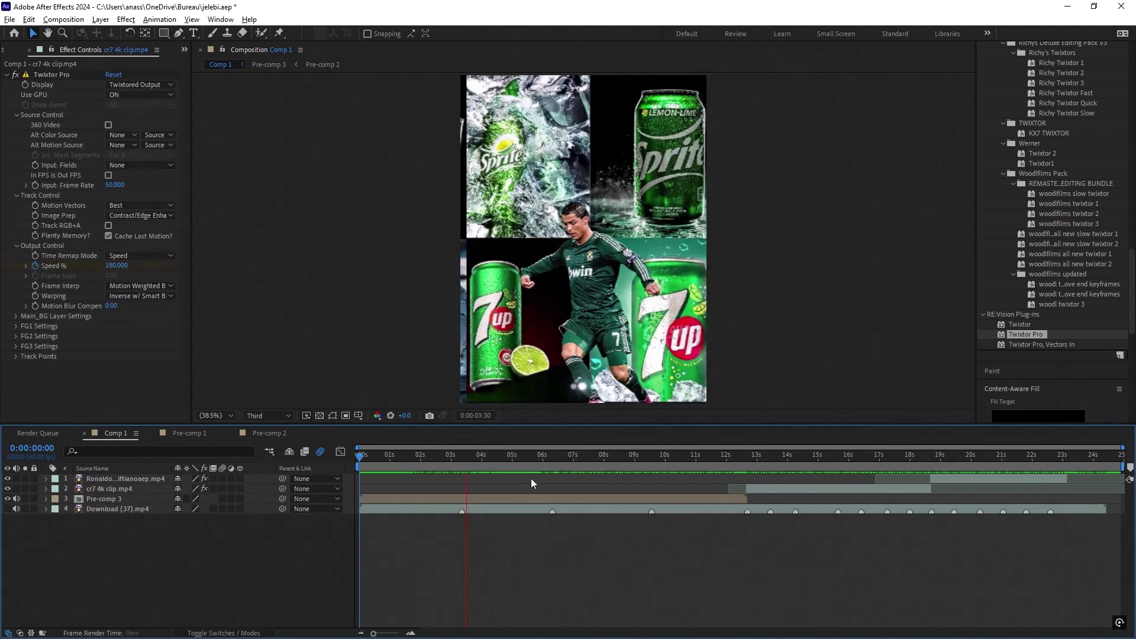
key(alt+Tab)
click(1132, 6)
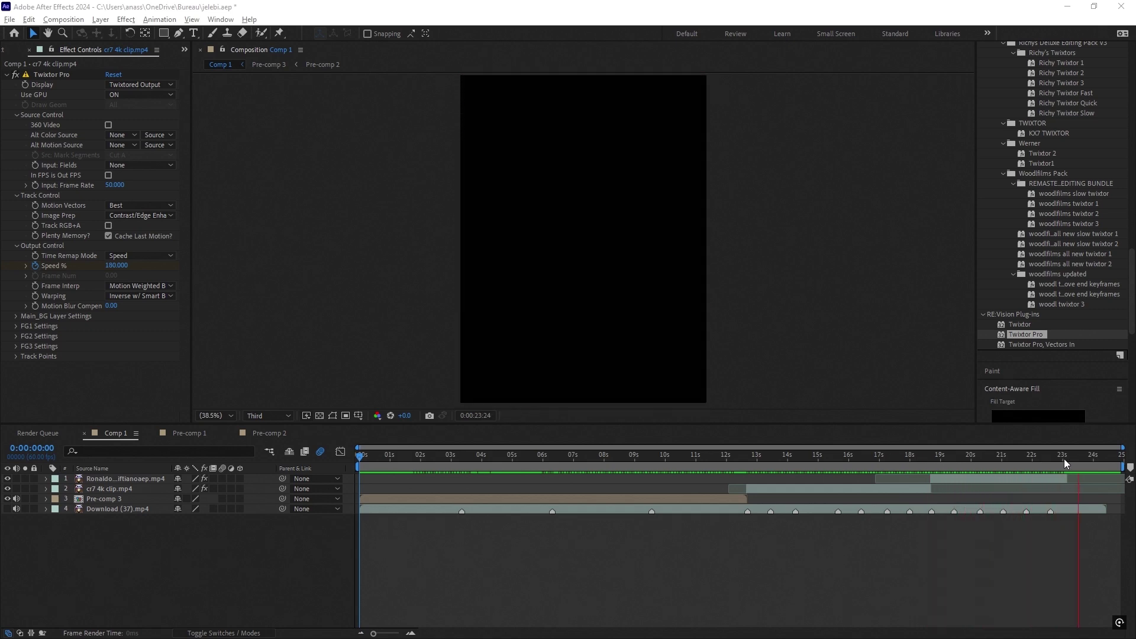
click(1068, 459)
click(710, 454)
Step: Add a new white solid layer that starts at the current time
right_click(680, 556)
mouse_move(689, 408)
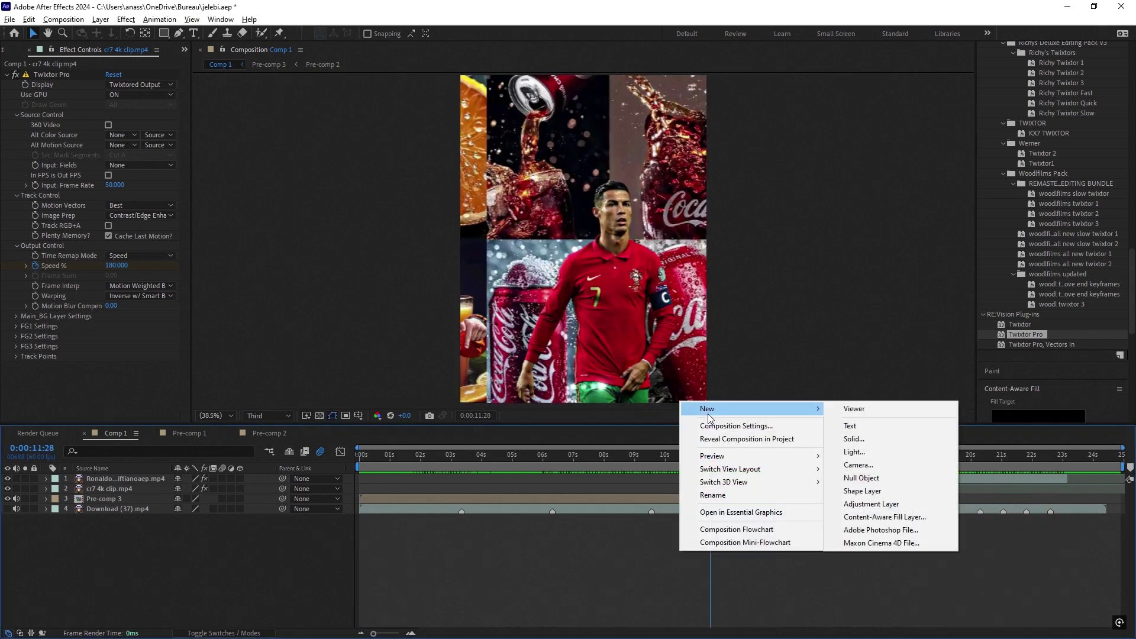
click(841, 438)
click(593, 432)
click(739, 456)
key(alt+bracketleft)
Step: Split the white solid at 12:50, 18:38 and 23:05, and delete the 19–23 s piece
click(741, 499)
click(753, 458)
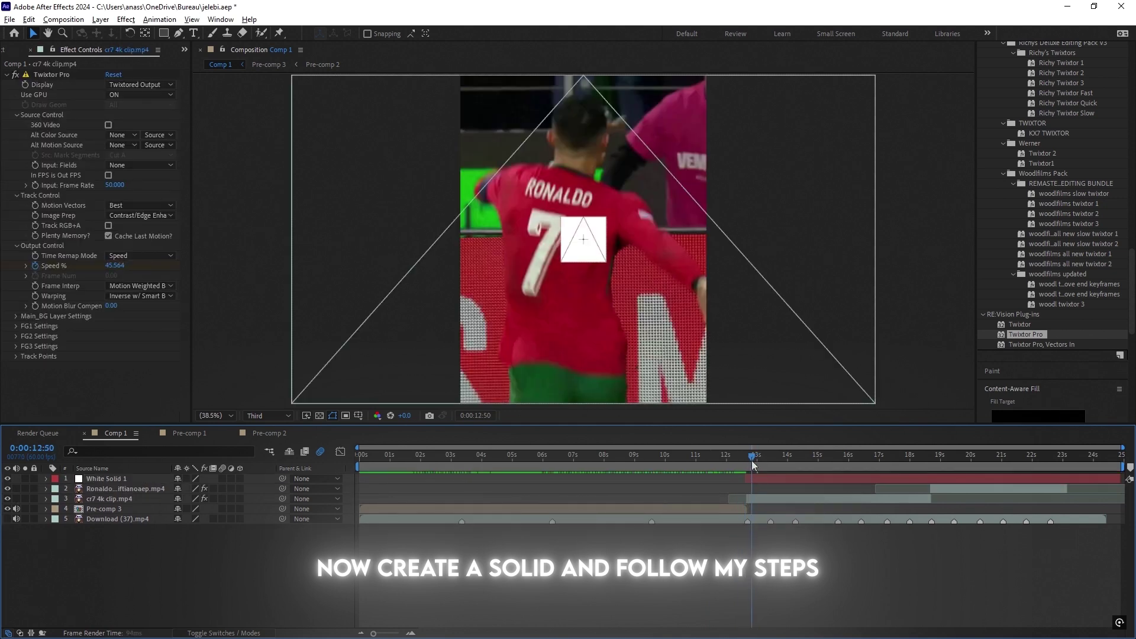
key(ctrl+shift+d)
drag(754, 465, 929, 457)
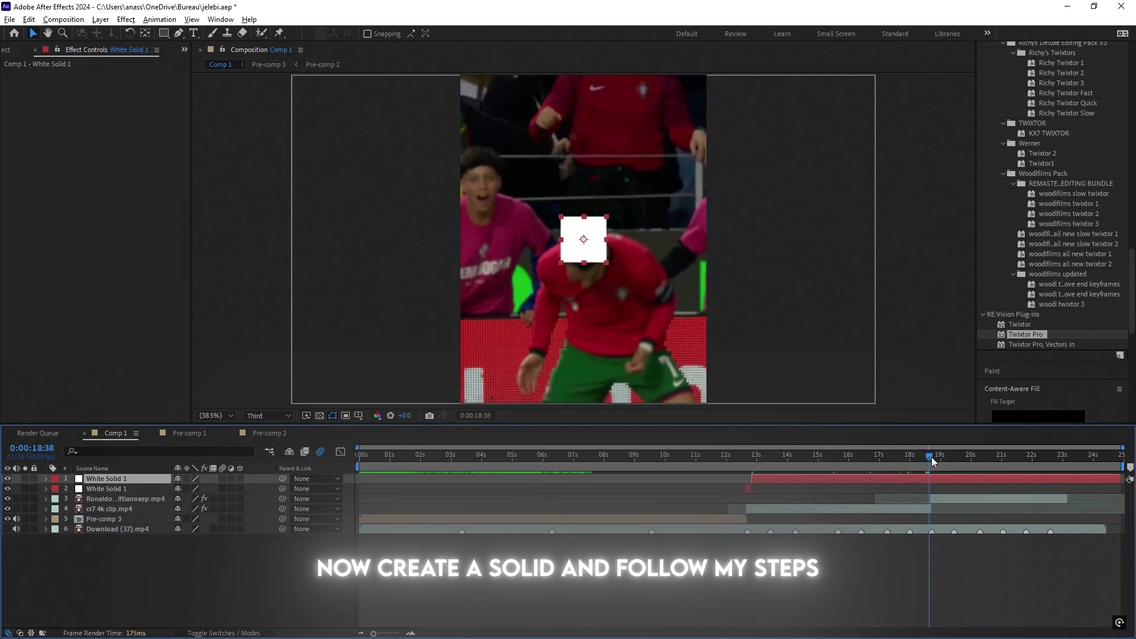
key(ctrl+shift+d)
click(1033, 457)
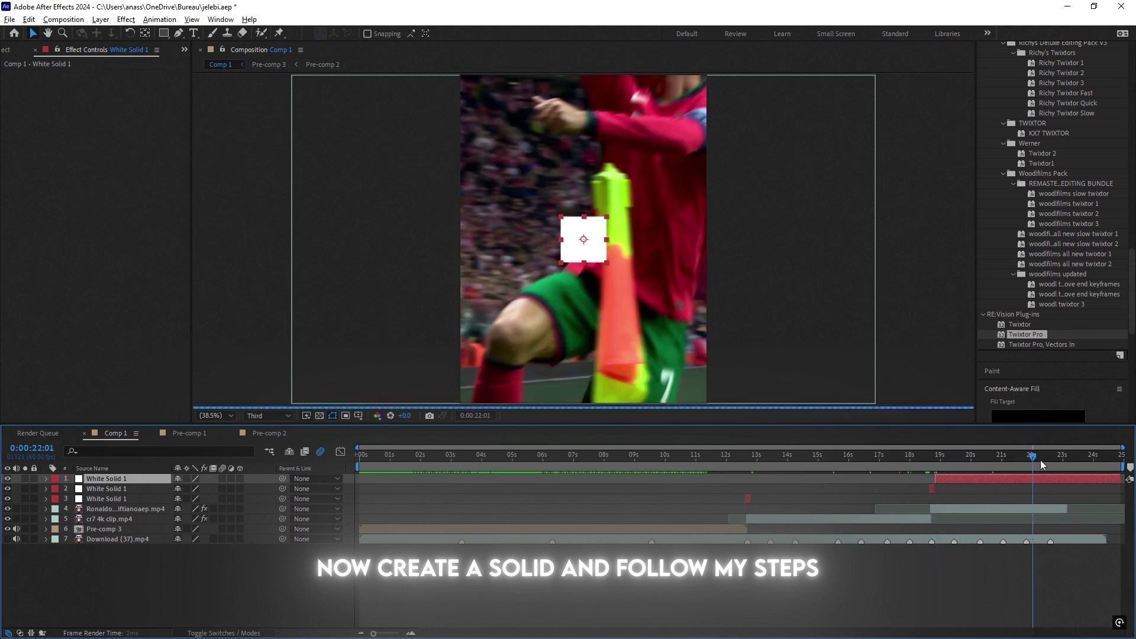
click(1067, 457)
key(ctrl+shift+d)
click(1053, 491)
key(Delete)
drag(942, 491, 756, 503)
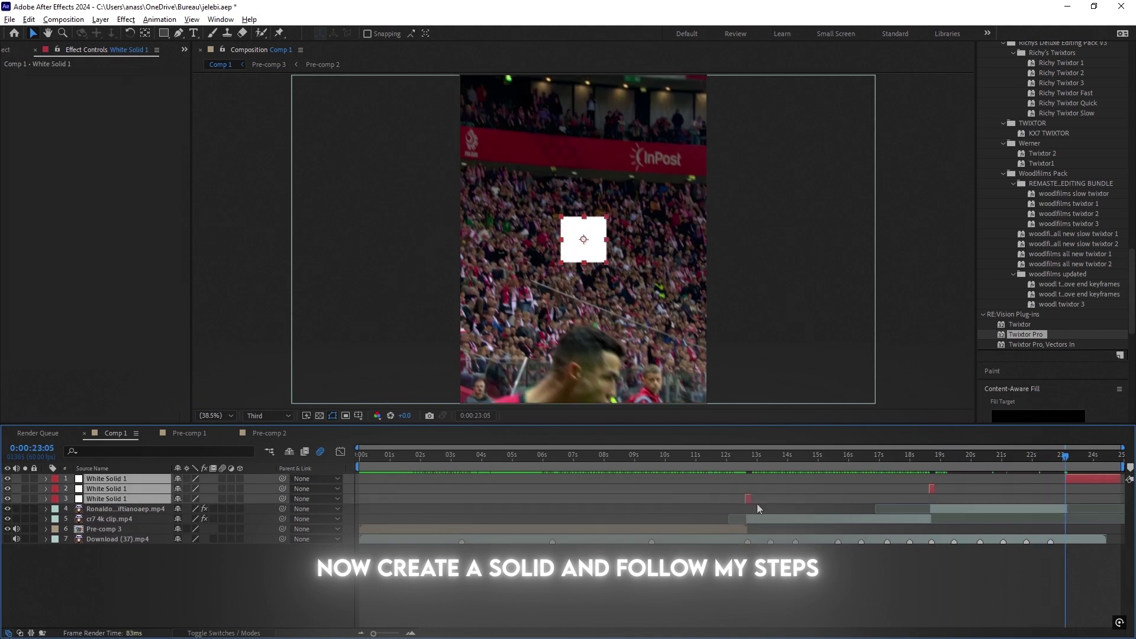
click(944, 568)
Step: Keyframe the last solid piece's Opacity so it fades to 0%, ending slightly earlier
click(1079, 477)
key(t)
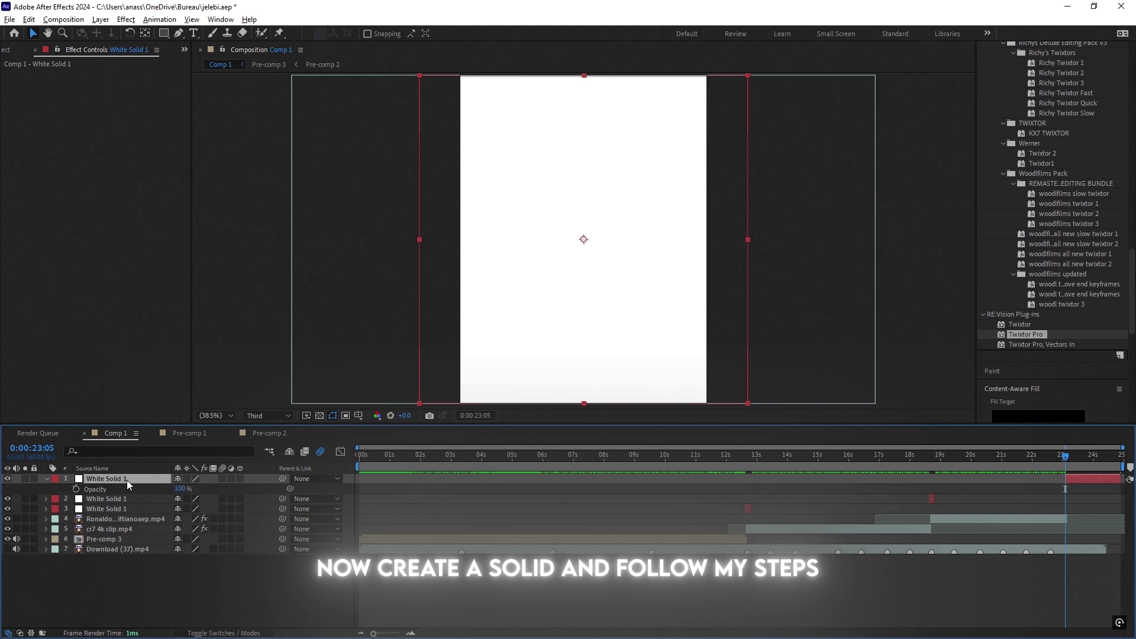
click(77, 489)
key(space)
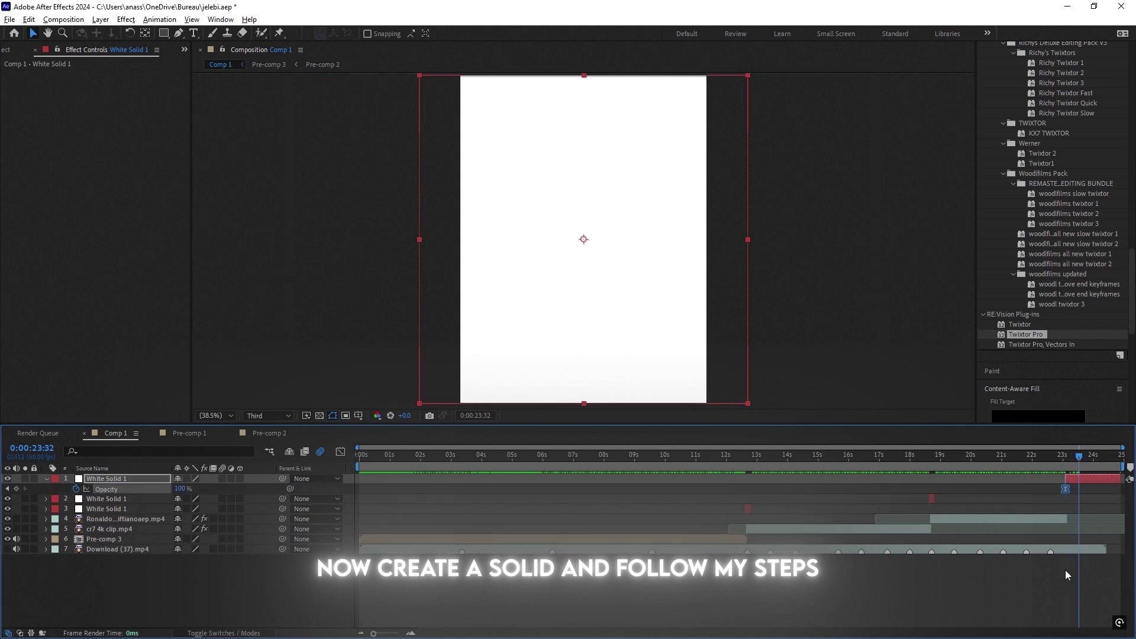
key(Return)
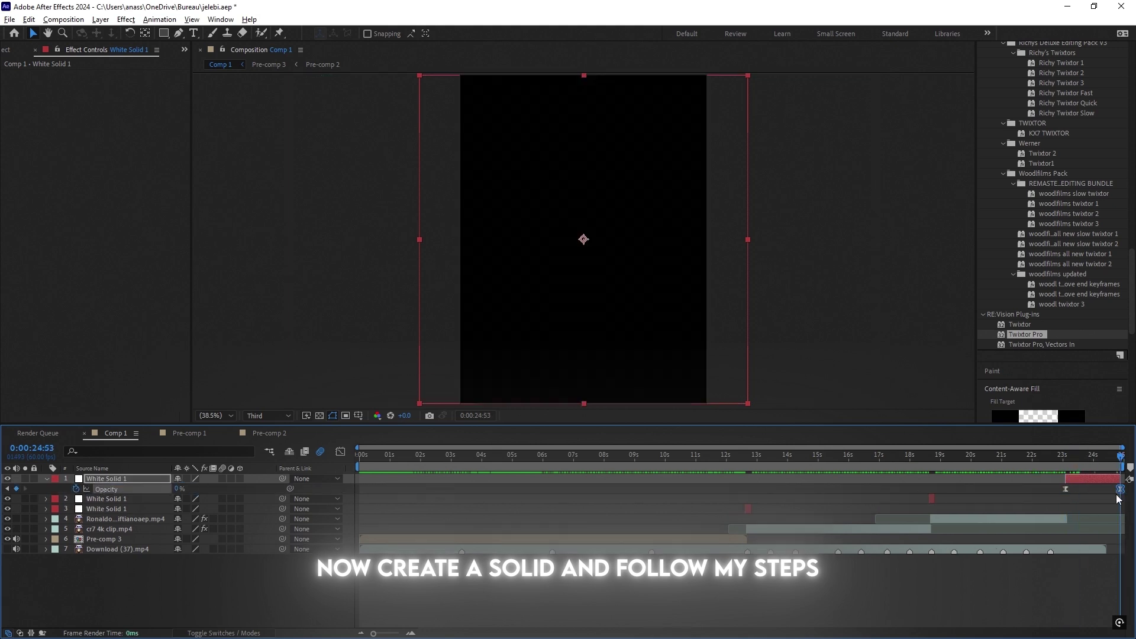
drag(1087, 490, 1077, 490)
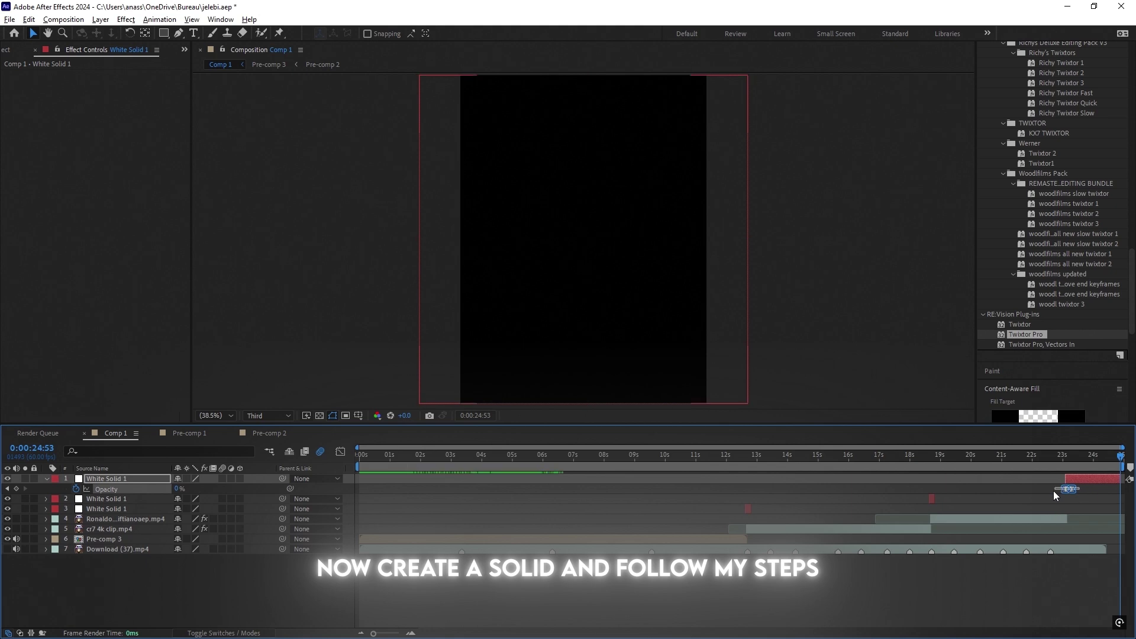
Step: Keyframe the second white solid's Opacity at 80% on the 18:38 cut
click(929, 455)
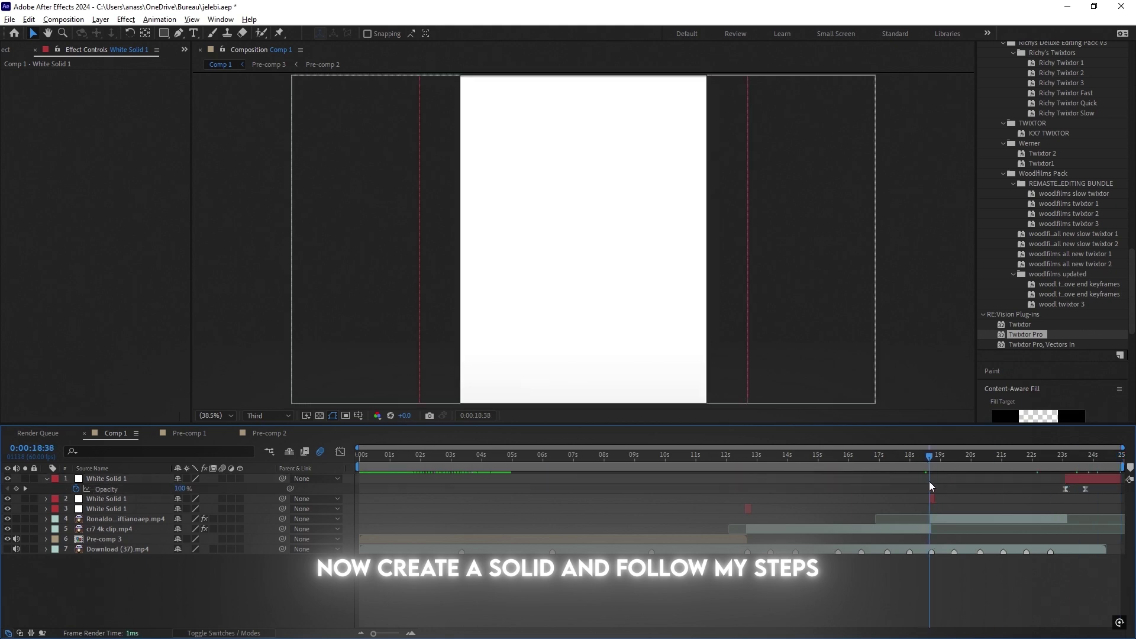
click(929, 499)
key(alt+shift+t)
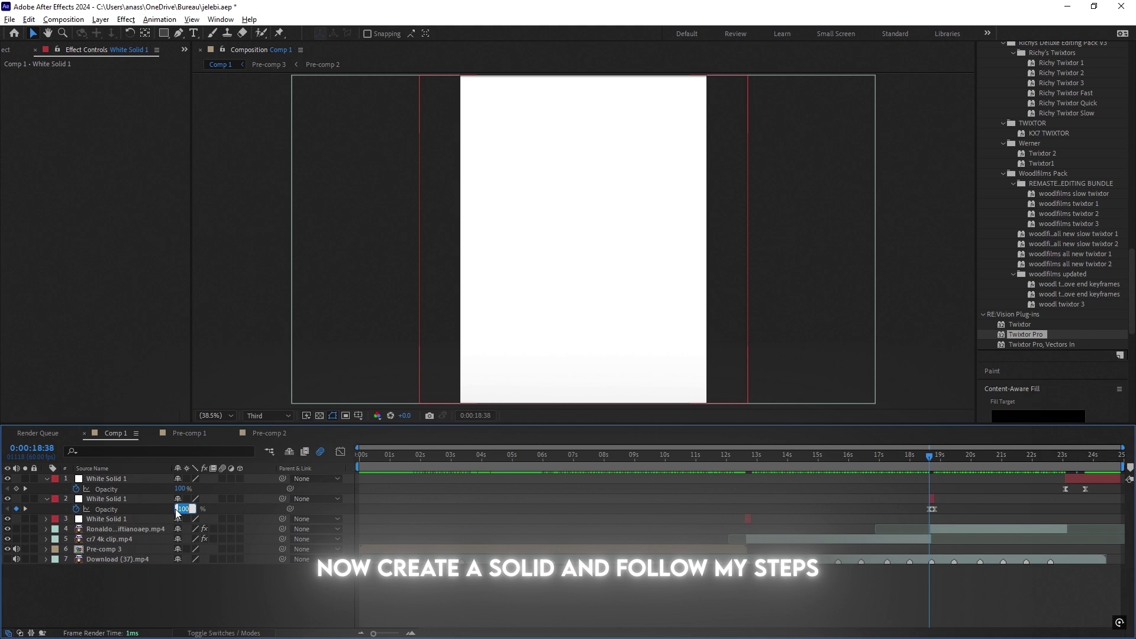
text(80)
key(Return)
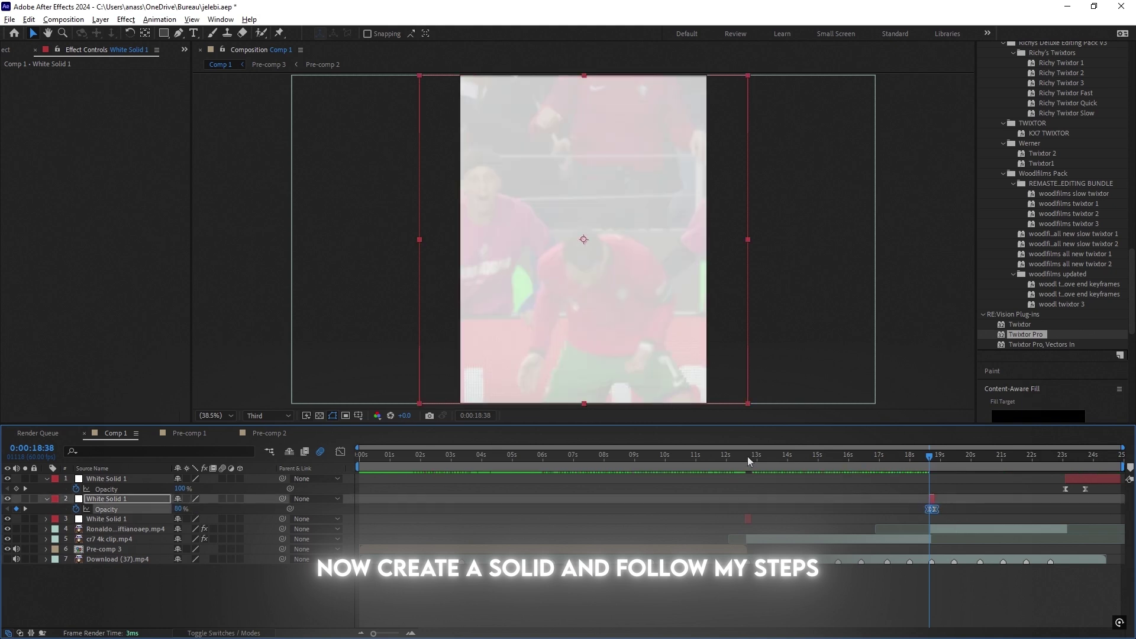
Step: Preview from the 12:37 cut and shift layer 1's second opacity keyframe later
click(746, 458)
key(space)
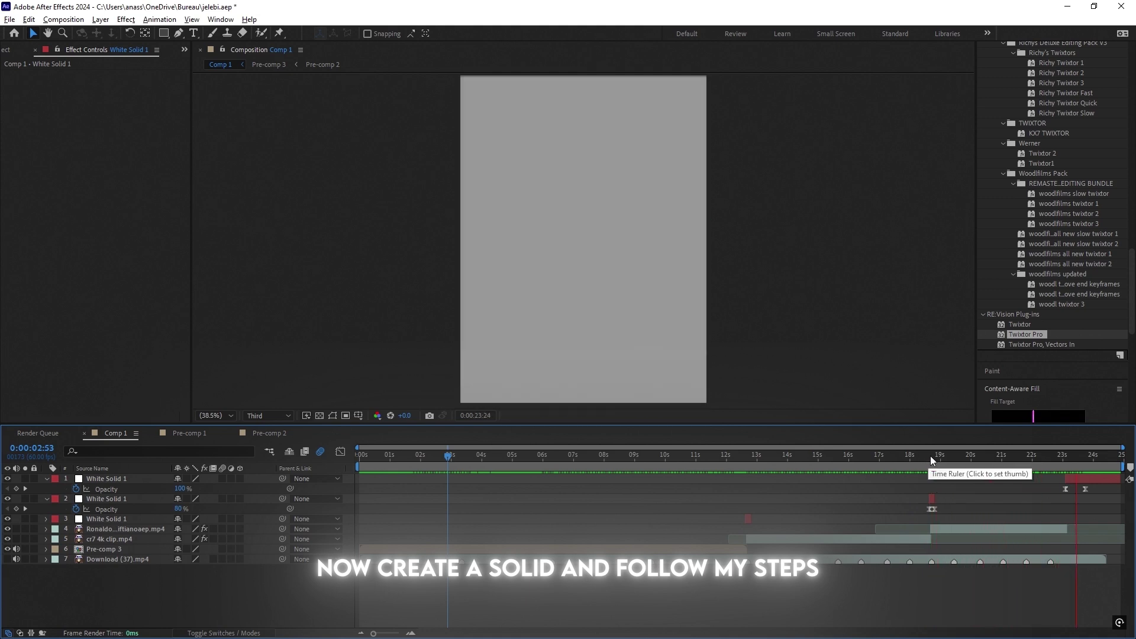
key(space)
drag(1086, 490, 1103, 490)
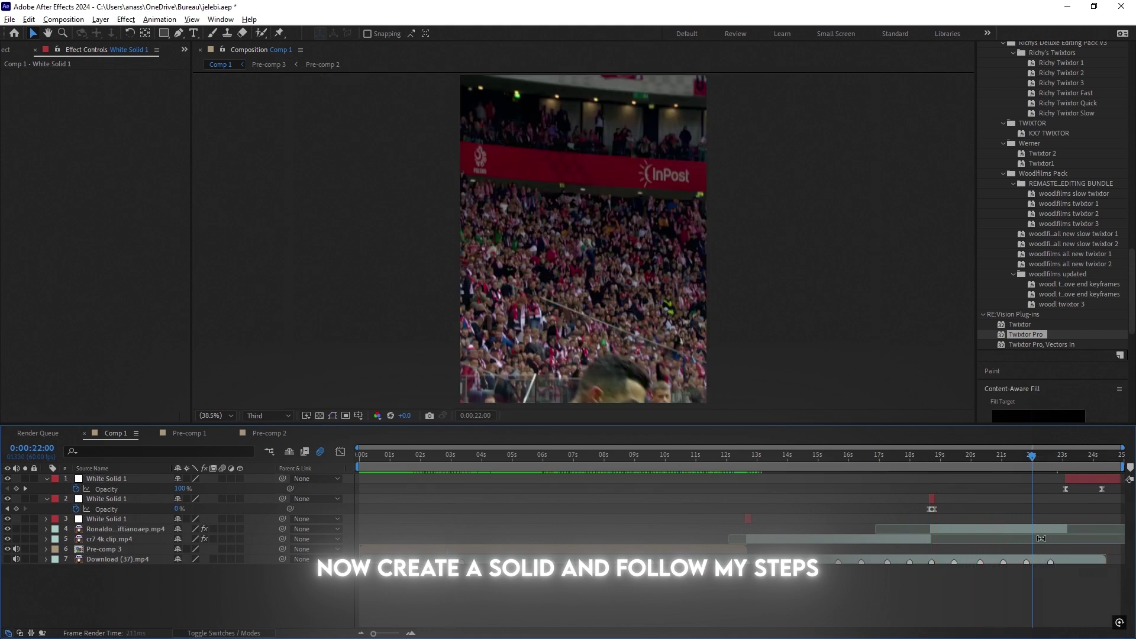
Step: Set the opacity to 50% at 18:38 and keyframe the third solid's opacity at 12:37
click(925, 456)
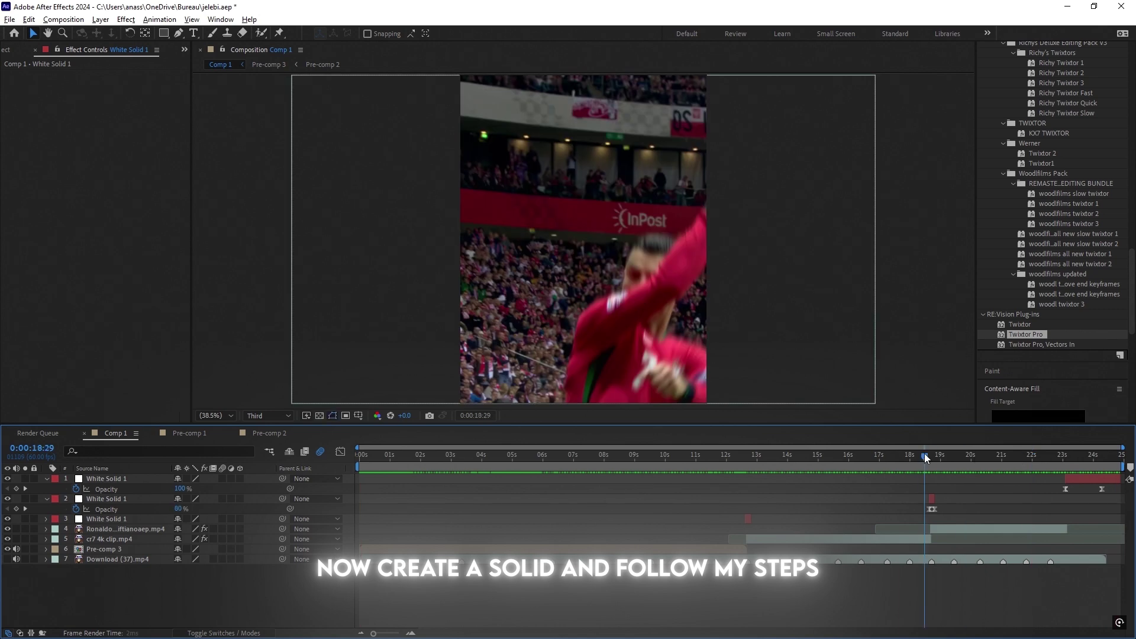
drag(925, 456, 930, 457)
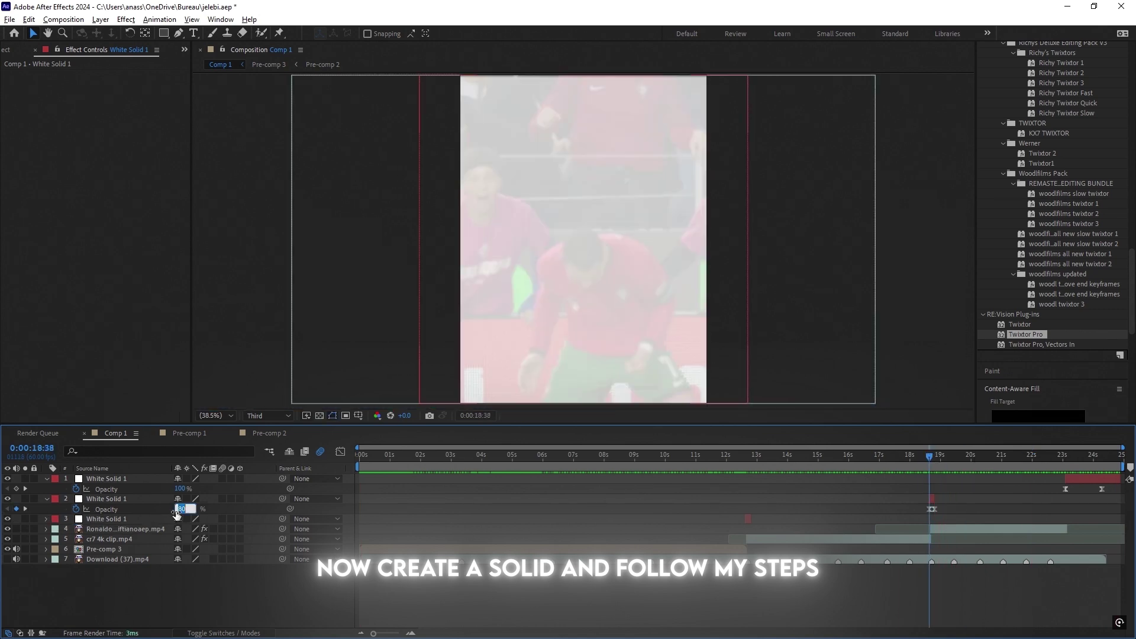
text(50)
key(Return)
click(107, 519)
key(t)
click(7, 529)
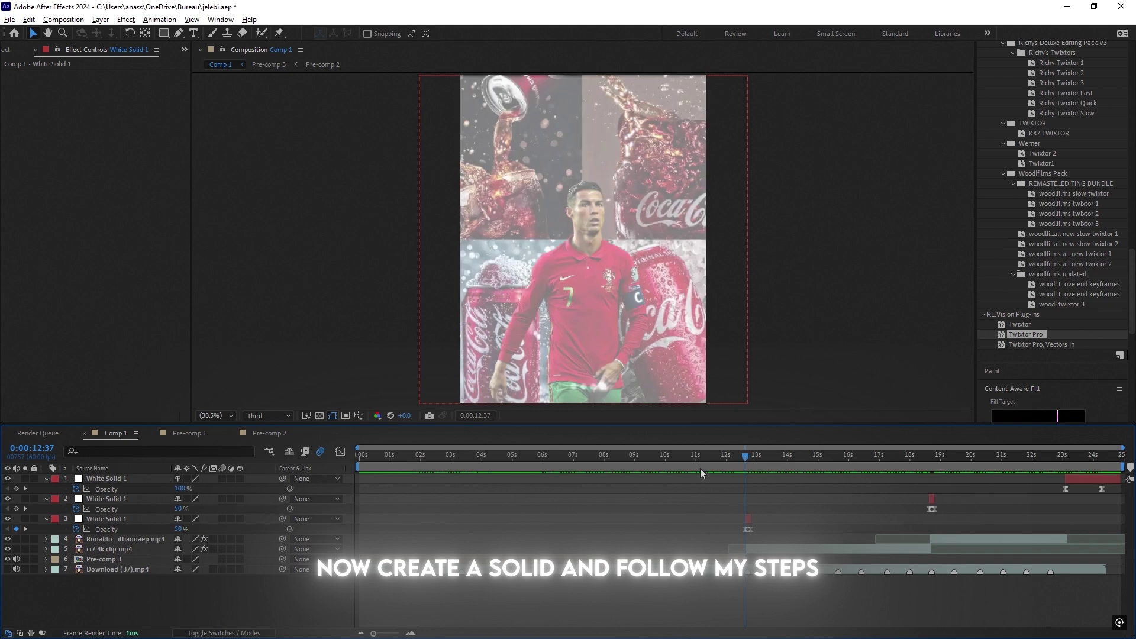
key(t)
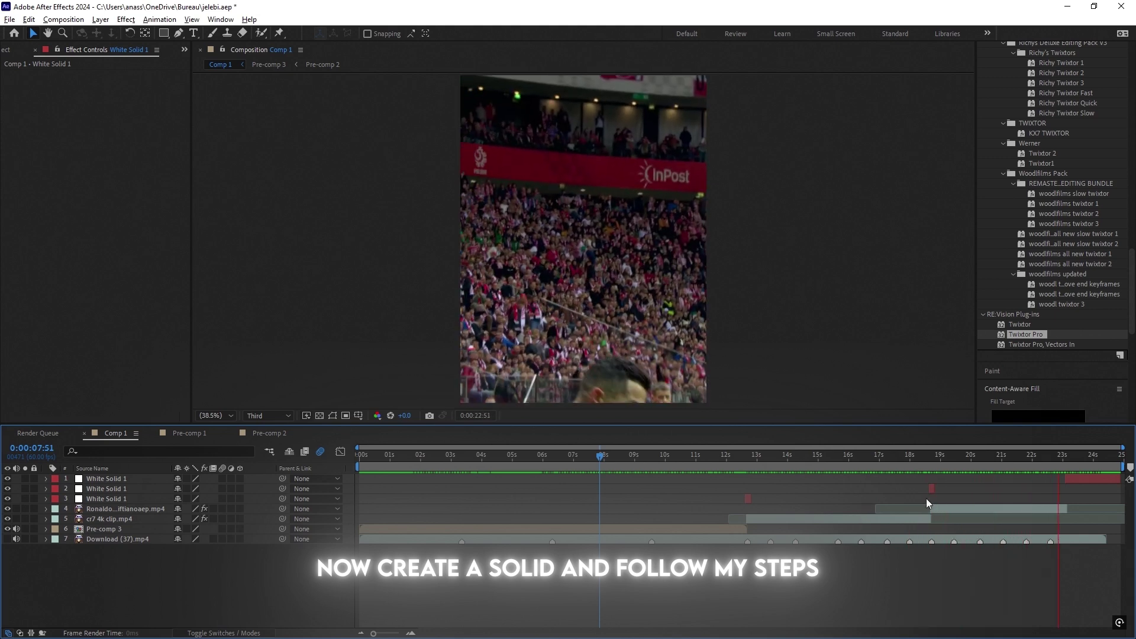
Step: Apply the Audz velo shake preset to the cr7 4k clip's start and remove its Exposure effect
scroll(1070, 335, up, 5)
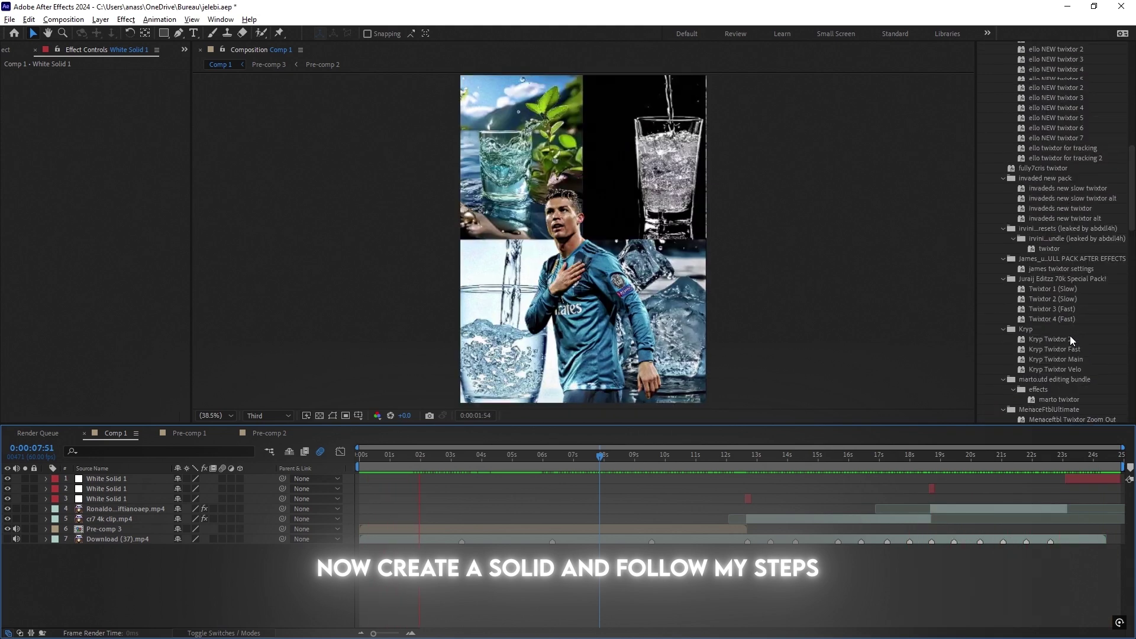
click(1122, 230)
text(velo)
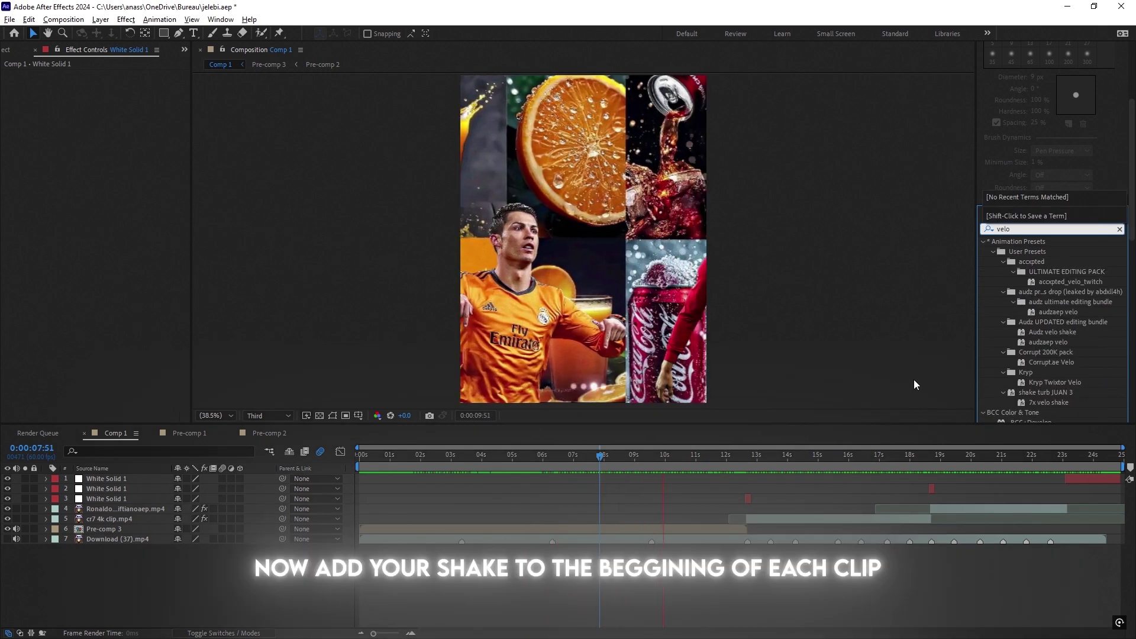
drag(1052, 332, 786, 477)
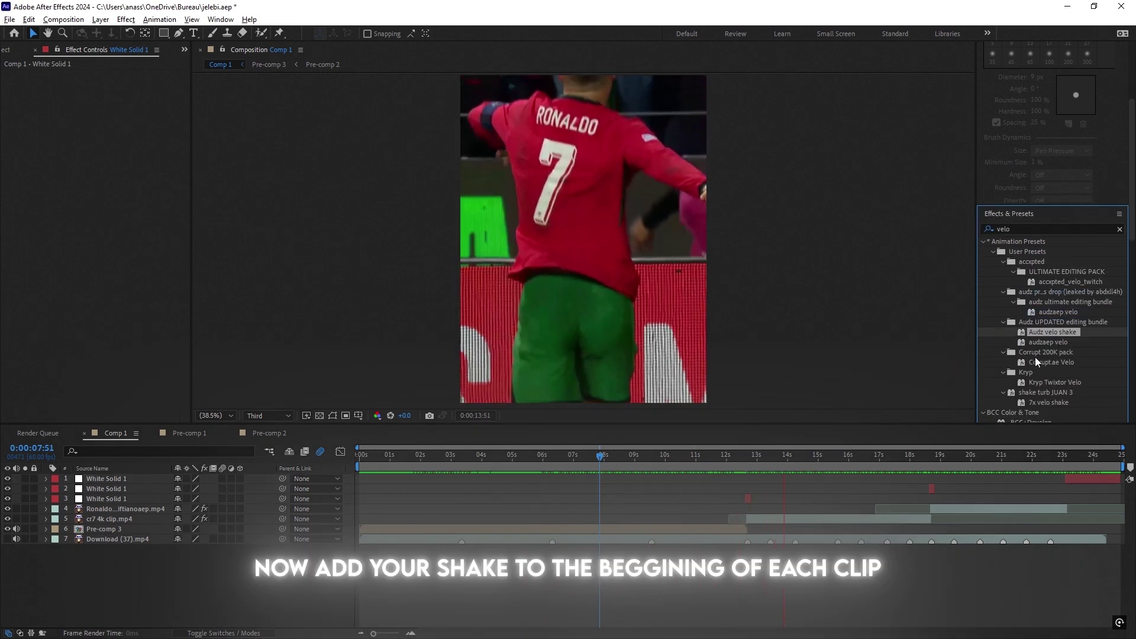
click(750, 457)
drag(1053, 332, 749, 519)
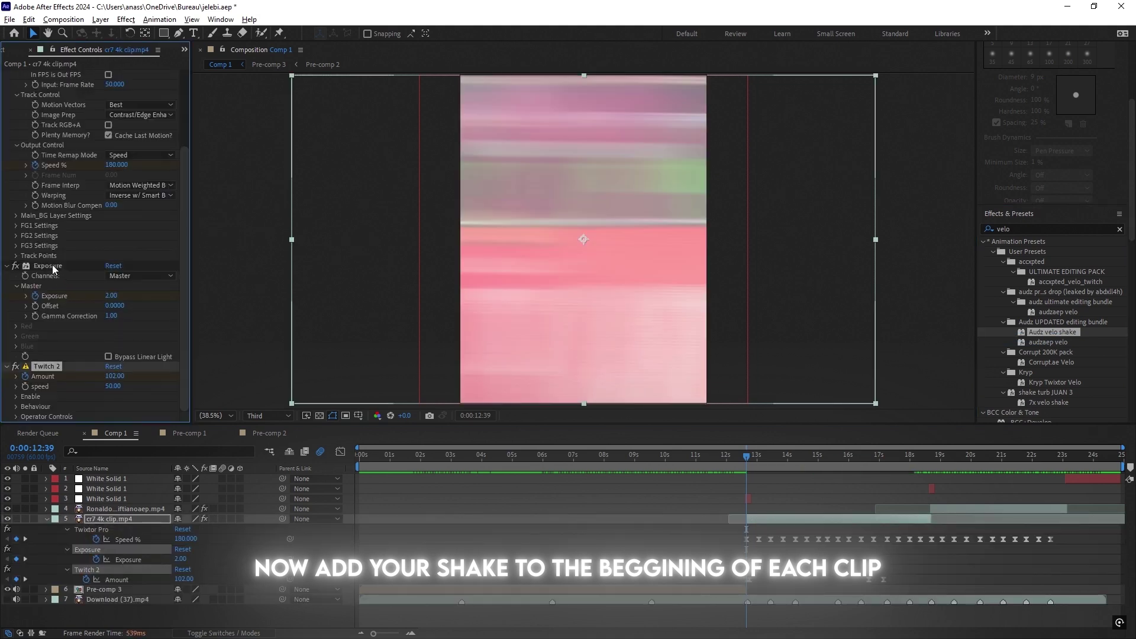
click(52, 264)
key(Delete)
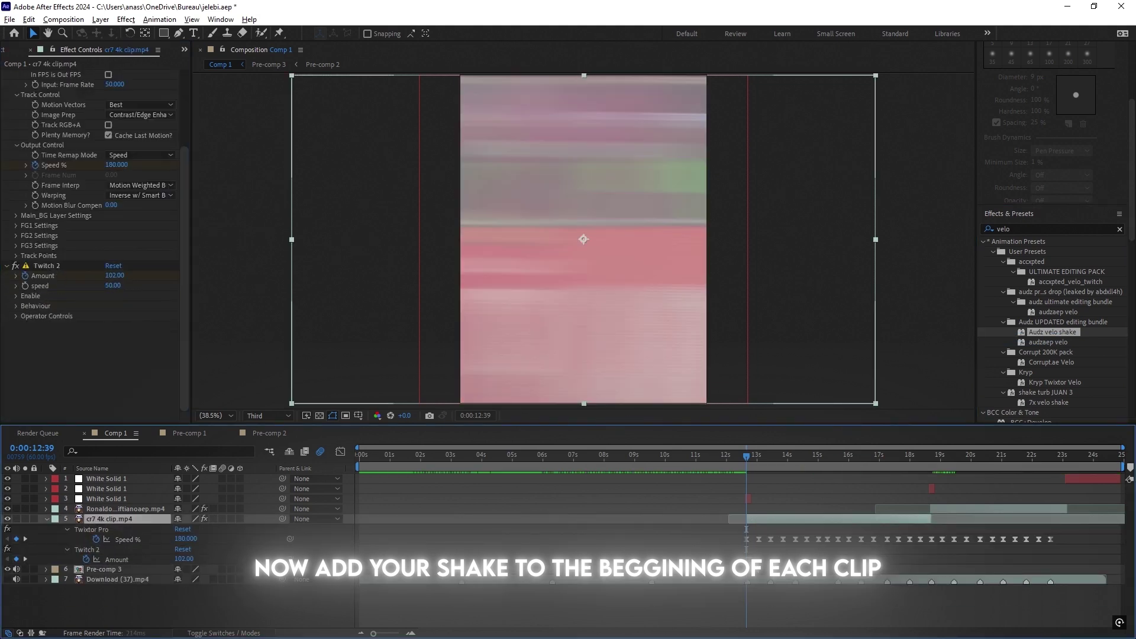
Step: Reveal the Ronaldo clip's keyframed properties at the 18:39 cut
click(929, 456)
click(925, 514)
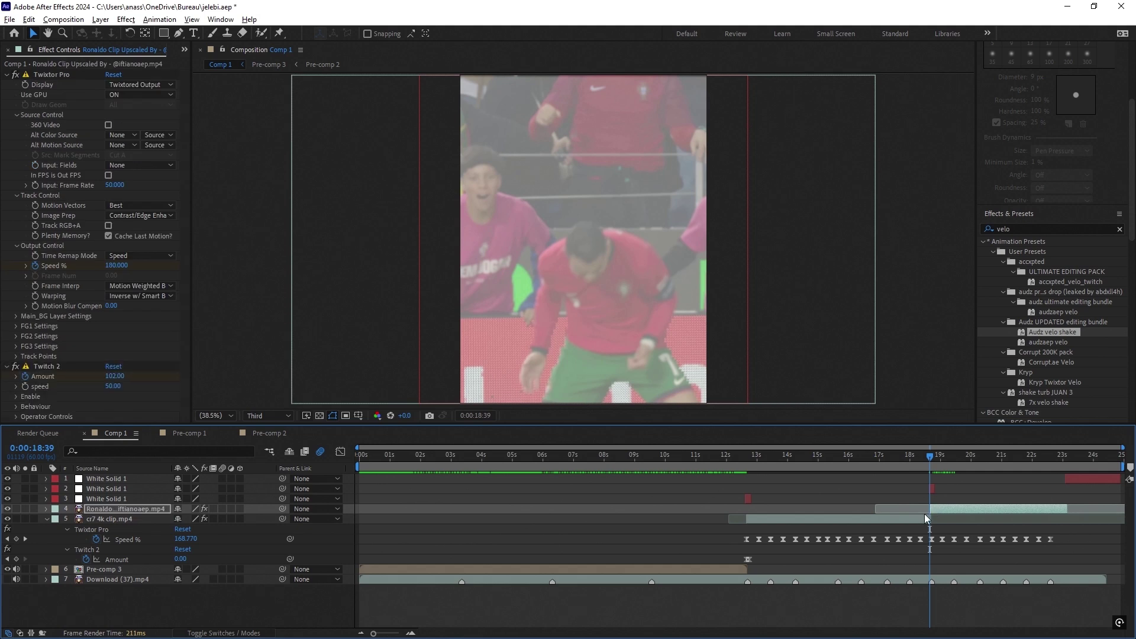
key(u)
click(702, 456)
click(769, 560)
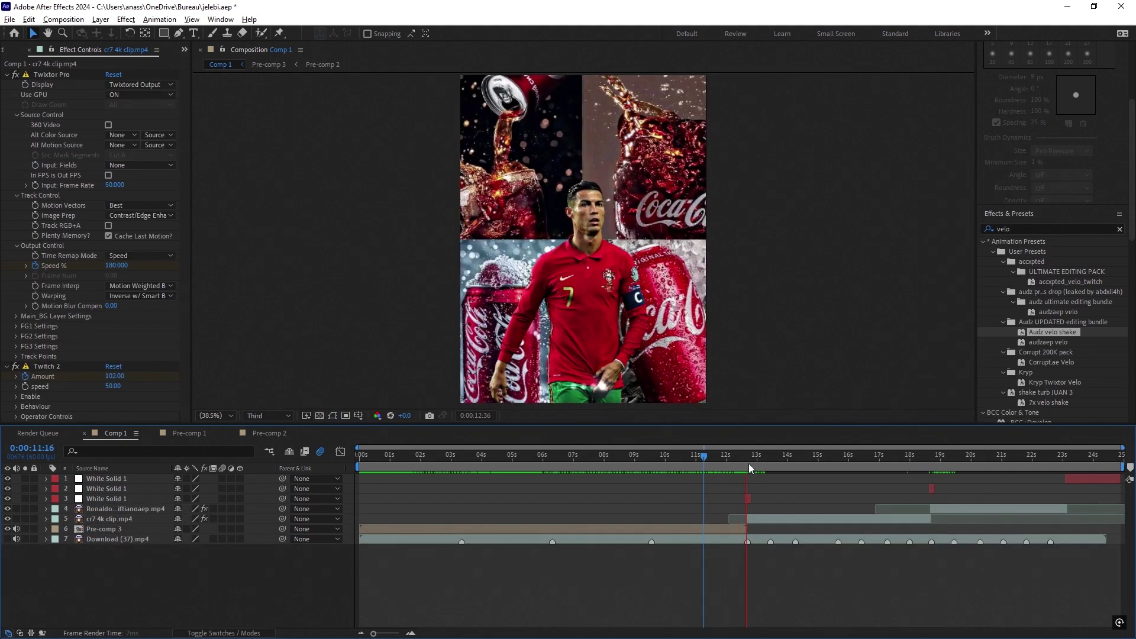
Step: Preview the shake transition from 12:19 and 16:27, then clear the 'velo' search
click(744, 454)
key(space)
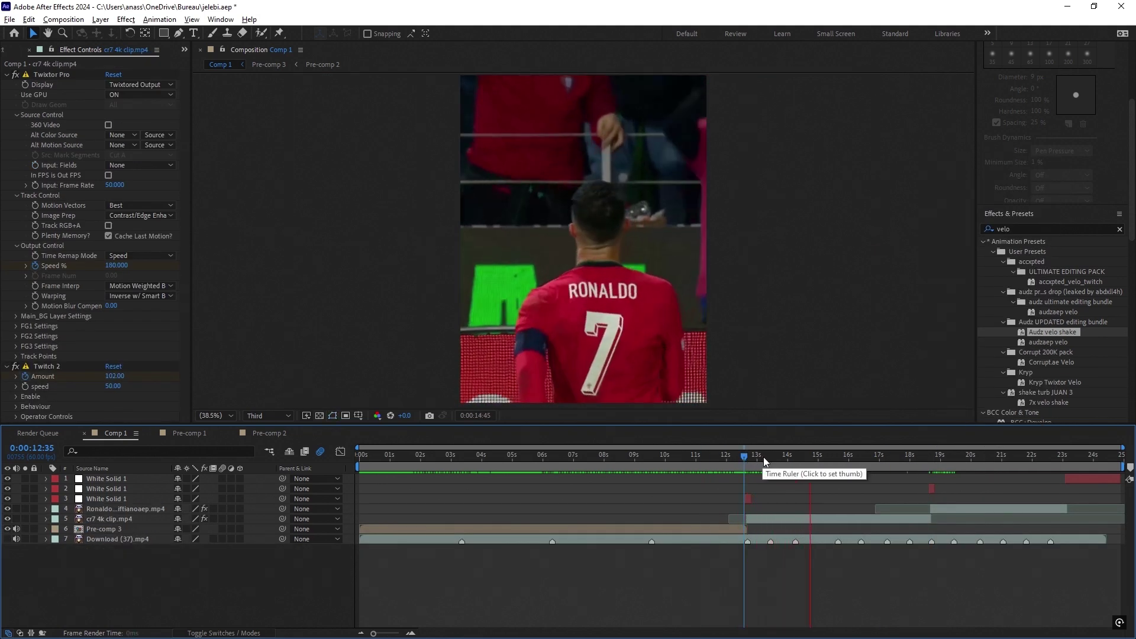
click(737, 460)
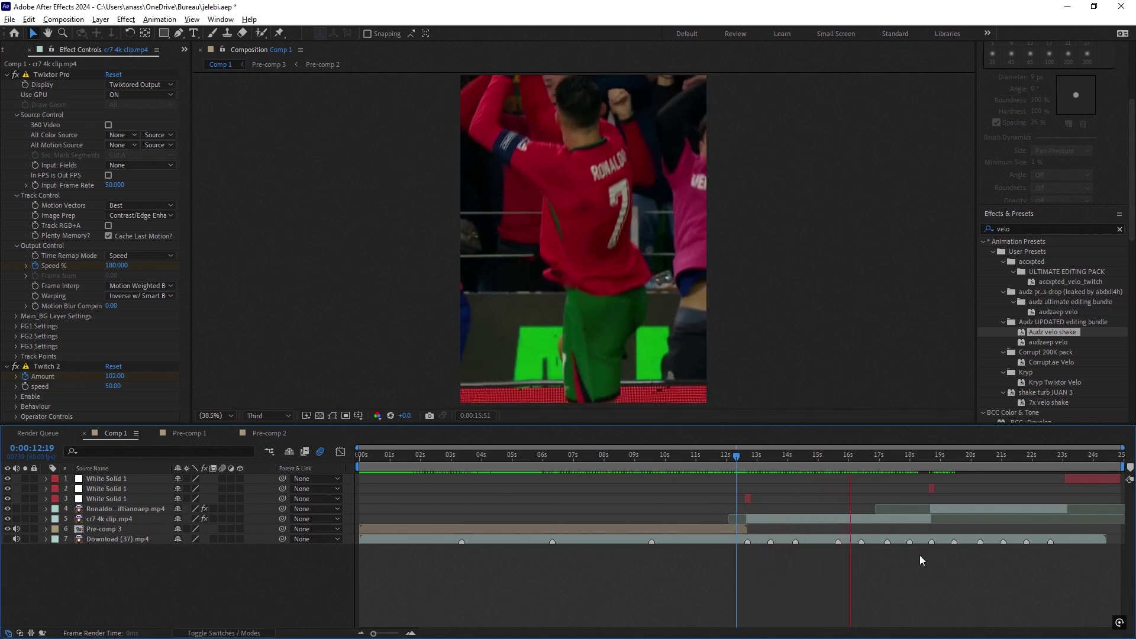
click(900, 509)
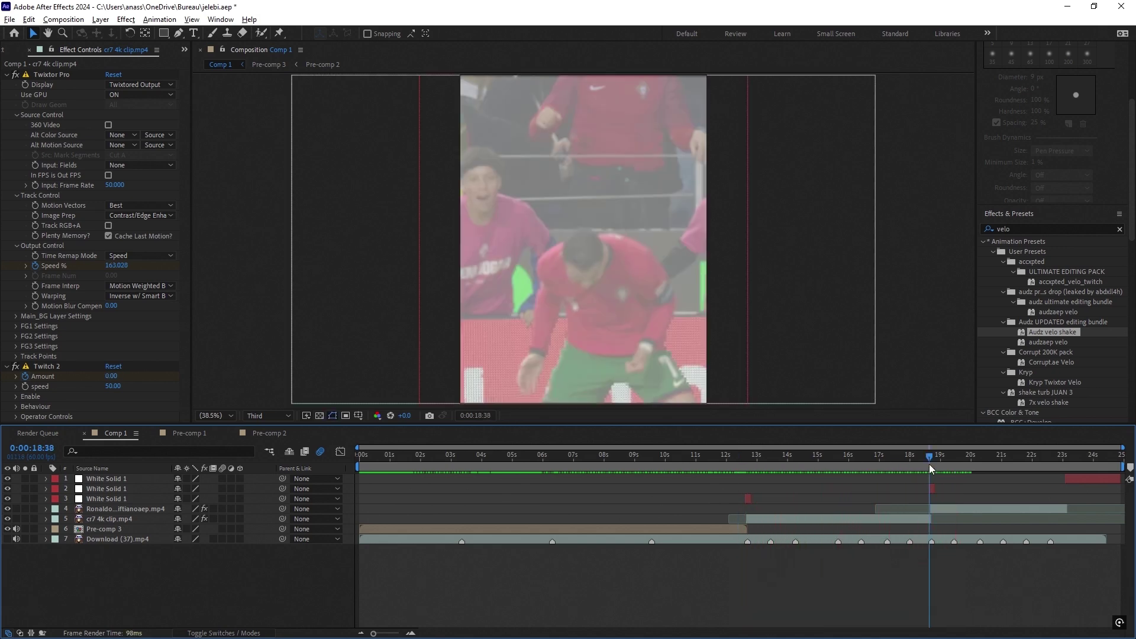
click(863, 467)
key(space)
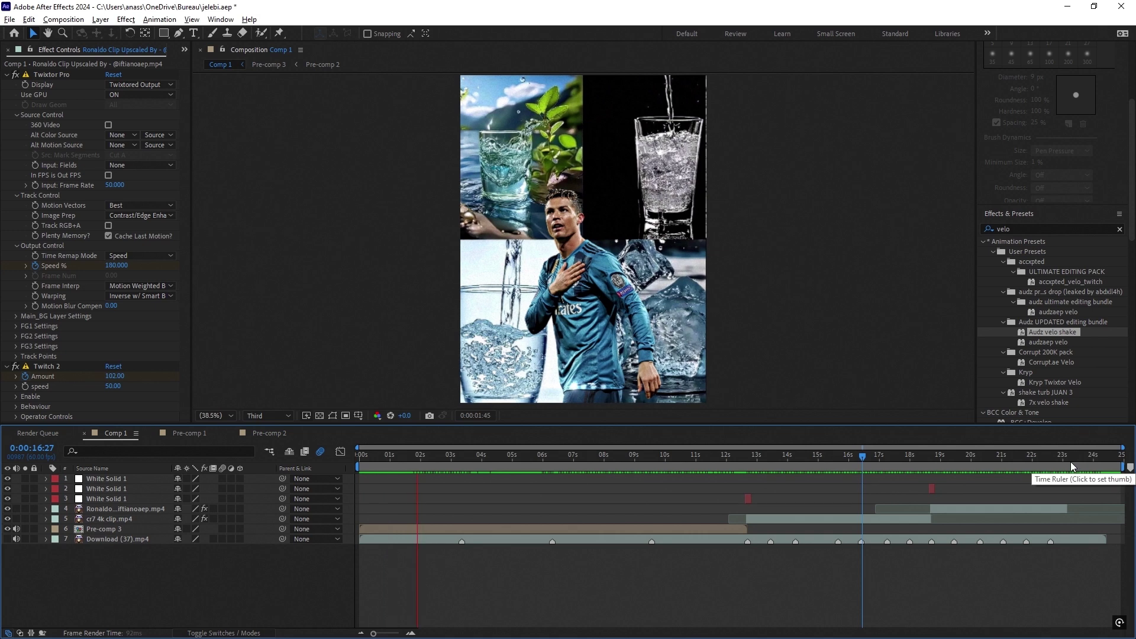
click(1120, 229)
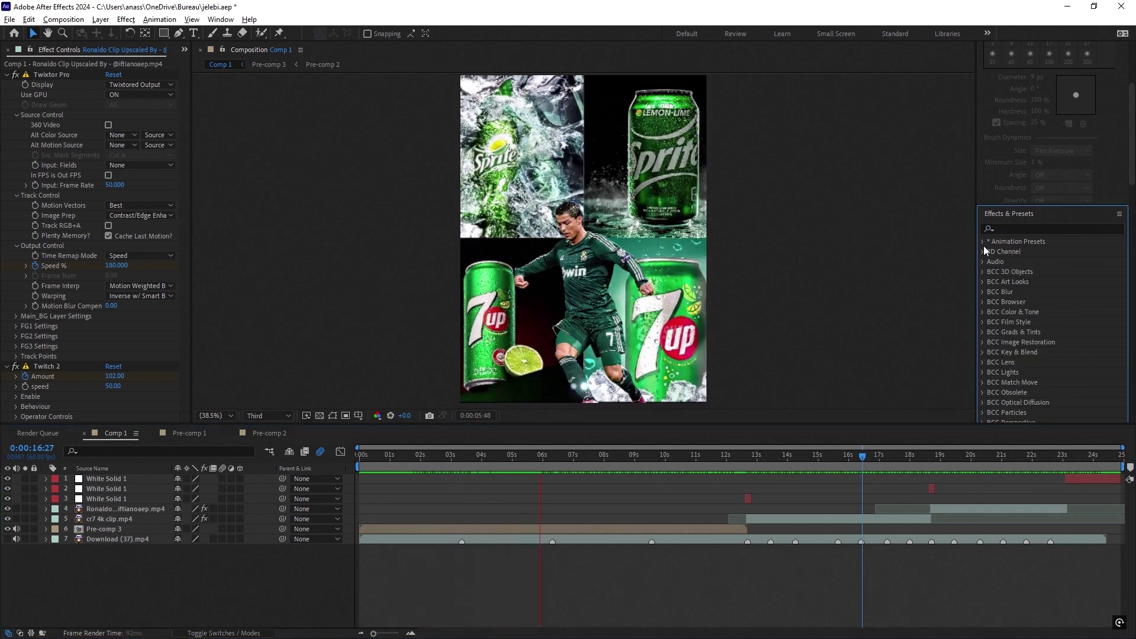
click(740, 456)
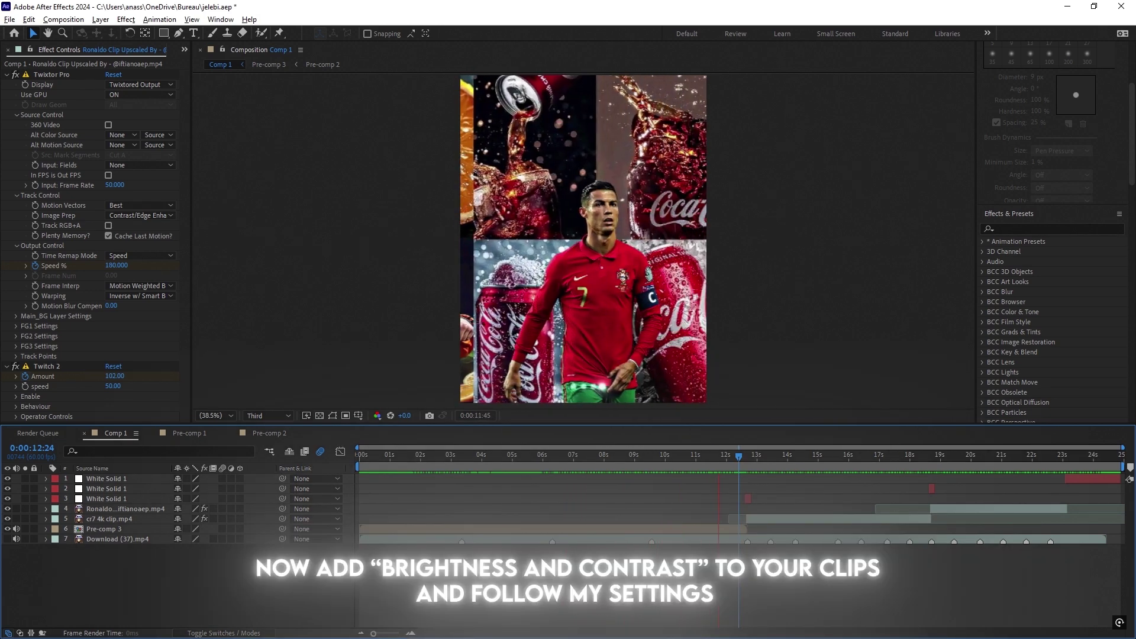
Step: Search 'brightn' and apply Brightness & Contrast to the cr7 4k clip
key(space)
click(1018, 230)
text(brightn)
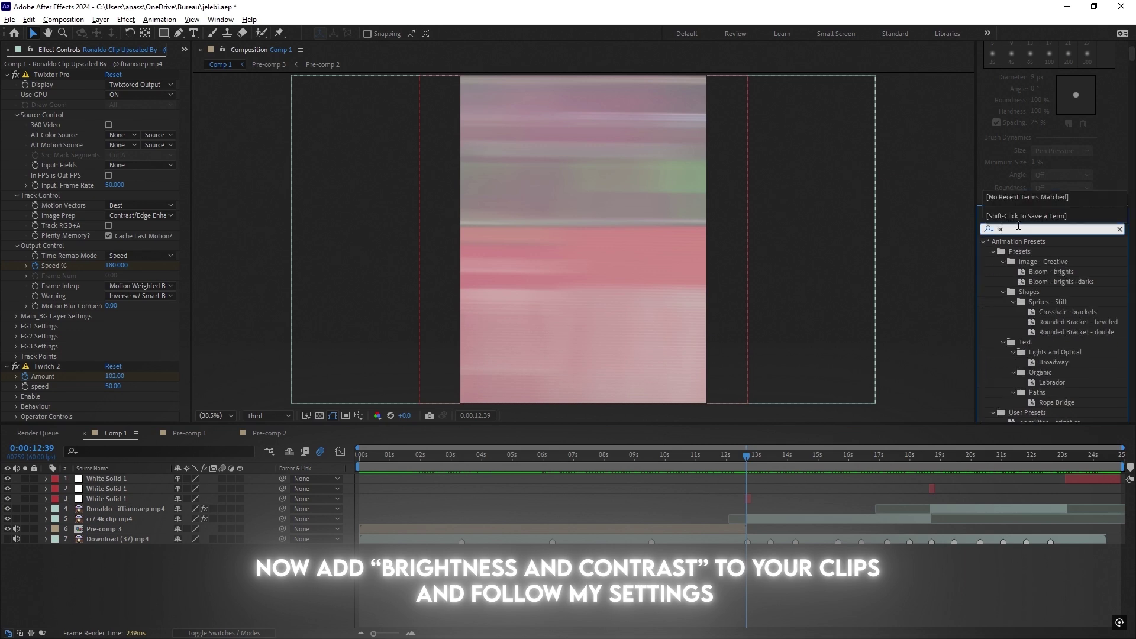
drag(1030, 272, 745, 520)
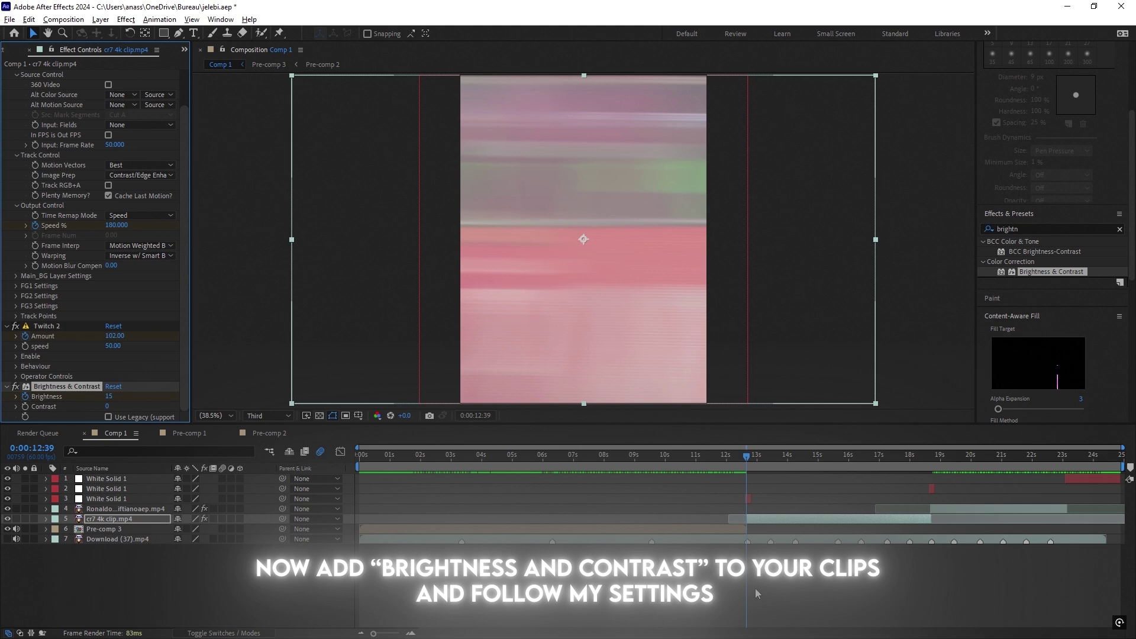
key(u)
Step: Add a Brightness keyframe of 0 at 18:20
right_click(740, 572)
key(Escape)
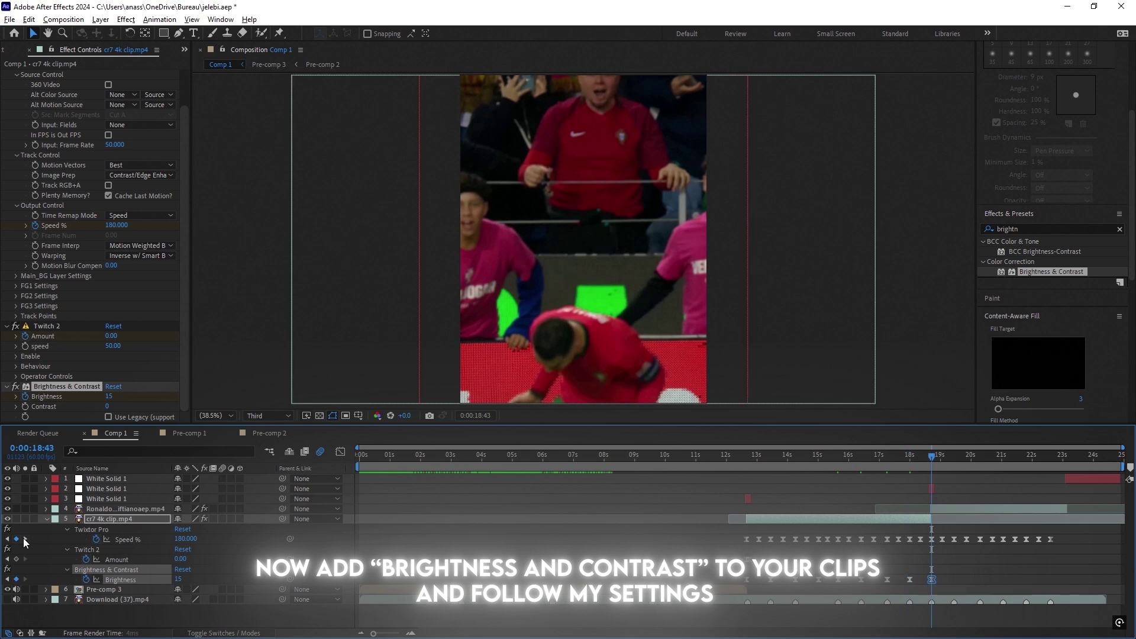
click(960, 580)
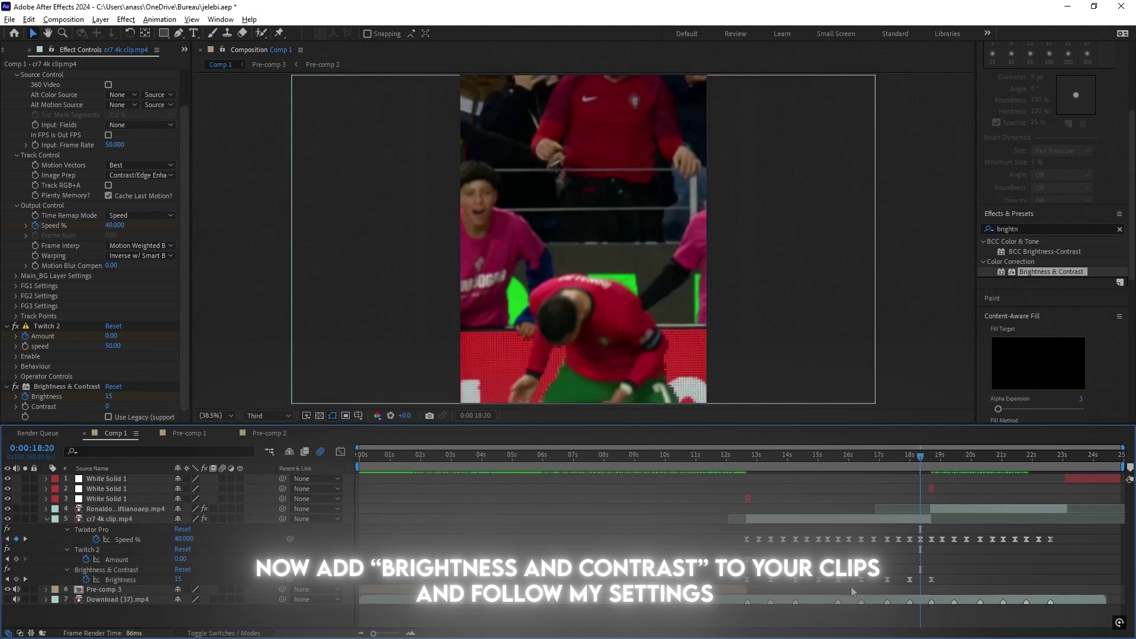
click(177, 580)
text(0)
key(Return)
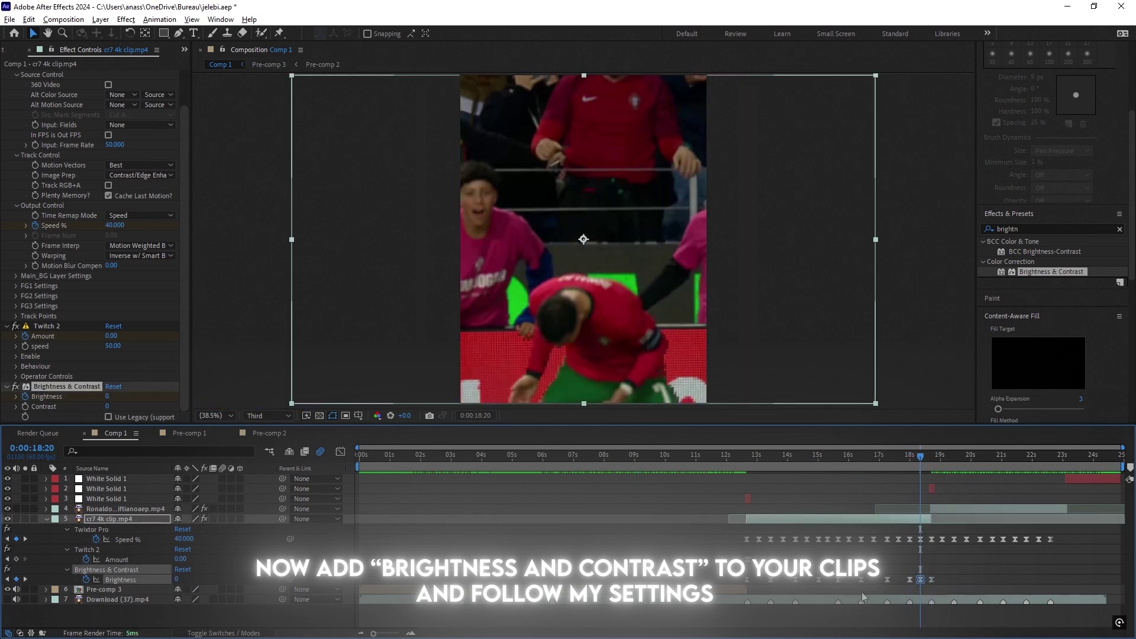
Step: Step back to the 13:04 keyframe, then select the Ronaldo clip at the 18:40 cut
click(8, 539)
click(7, 540)
click(8, 540)
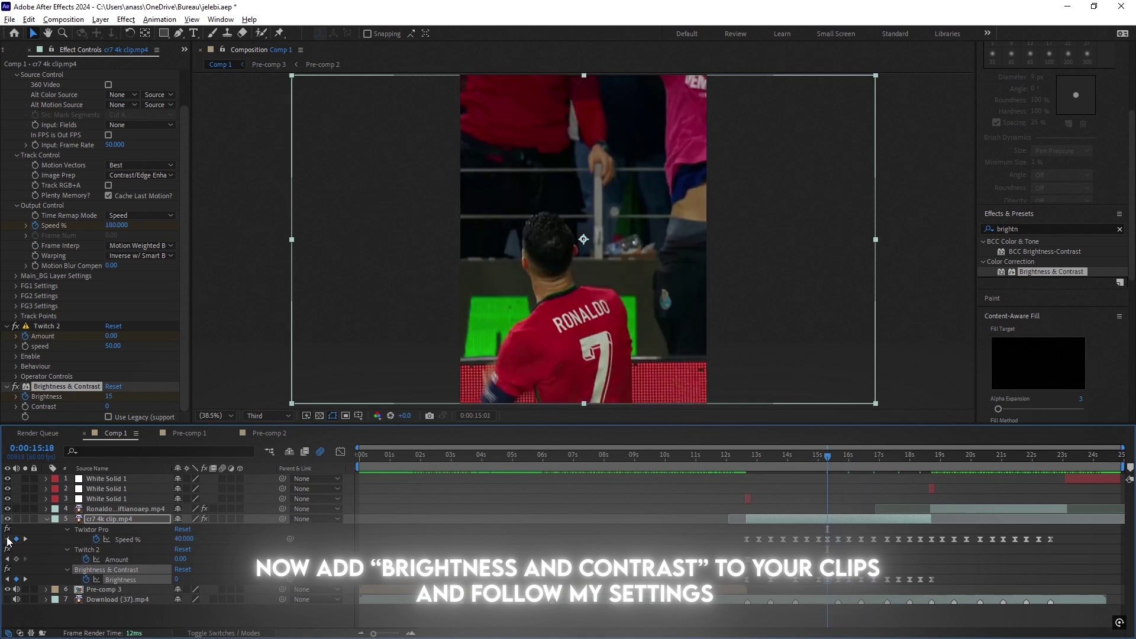
click(8, 540)
click(7, 540)
click(8, 540)
click(812, 612)
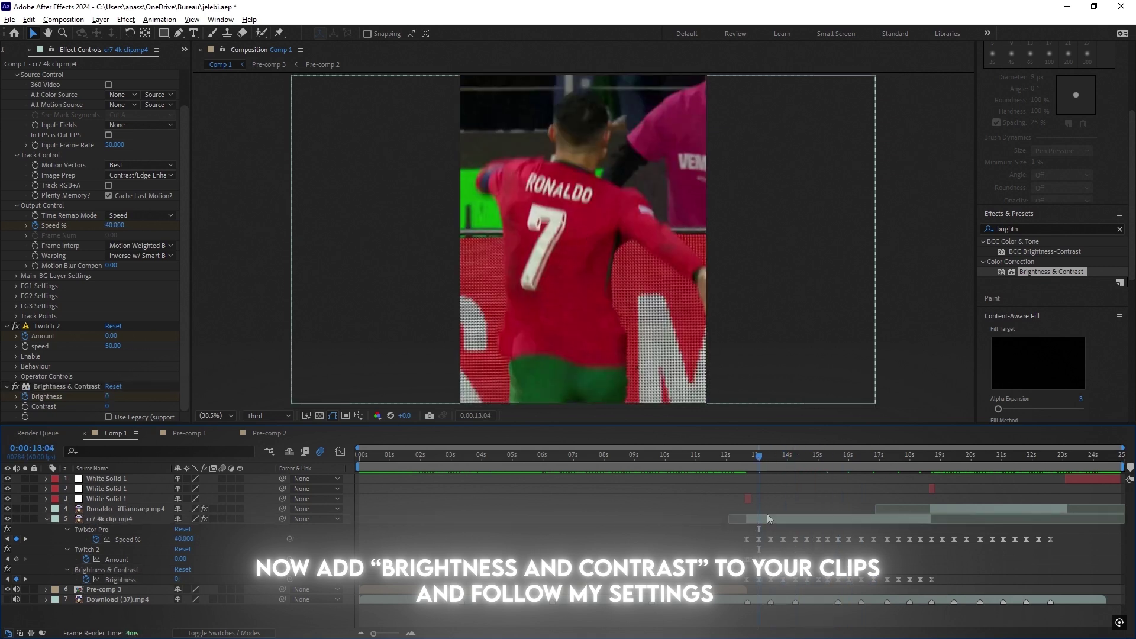
key(u)
click(931, 459)
click(936, 509)
Step: Add Brightness & Contrast to the Ronaldo clip and collapse its Twixtor property groups
key(u)
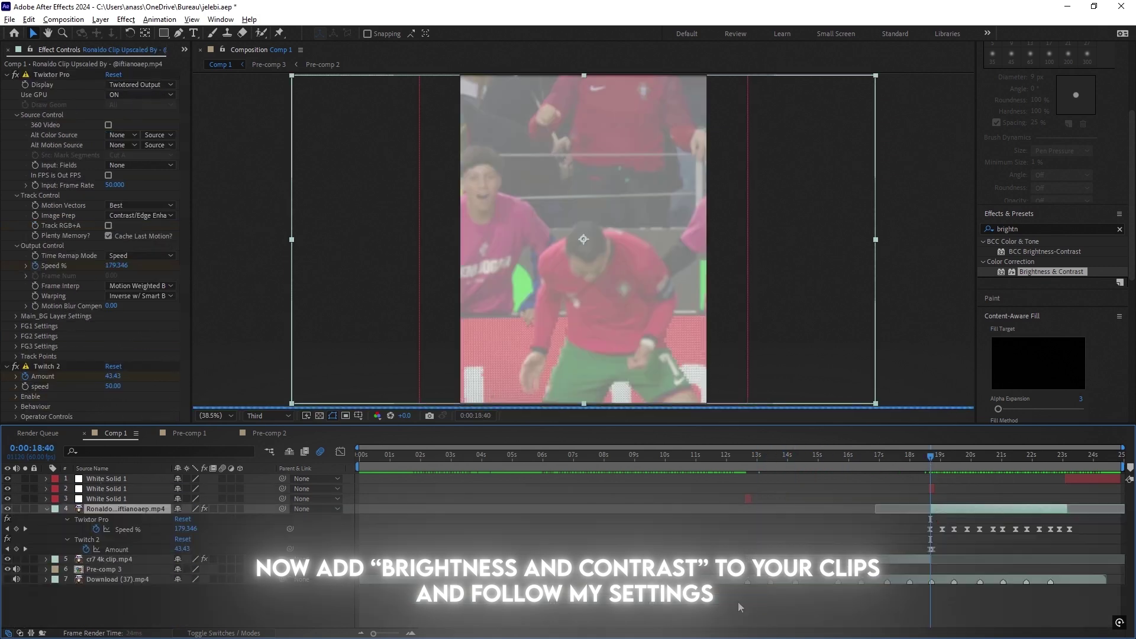
drag(993, 409, 932, 509)
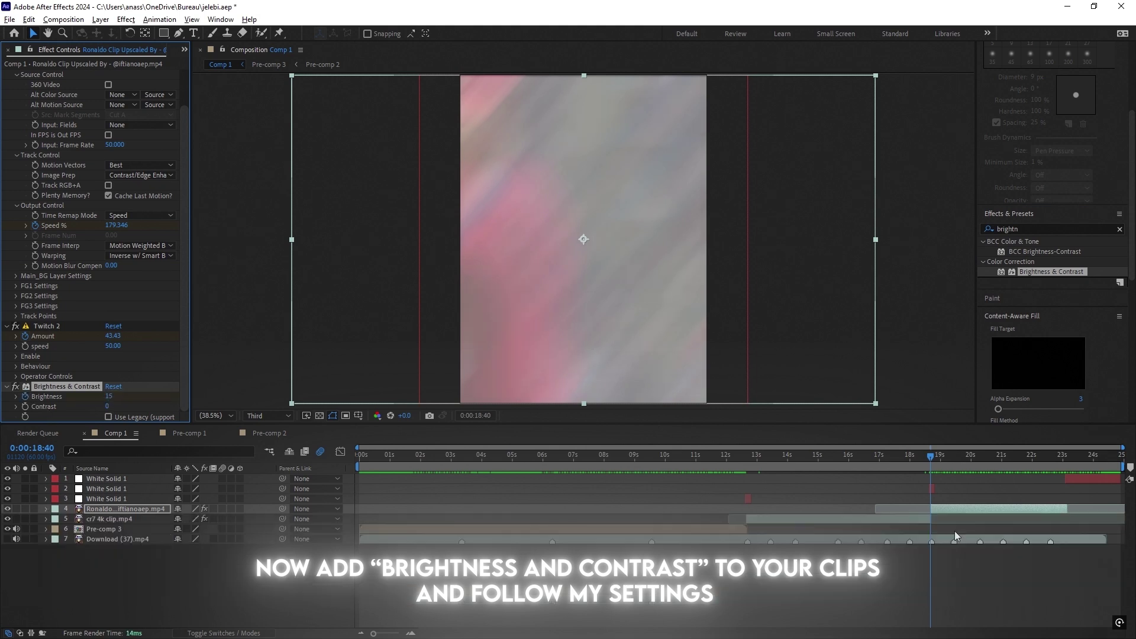
key(u)
key(u)
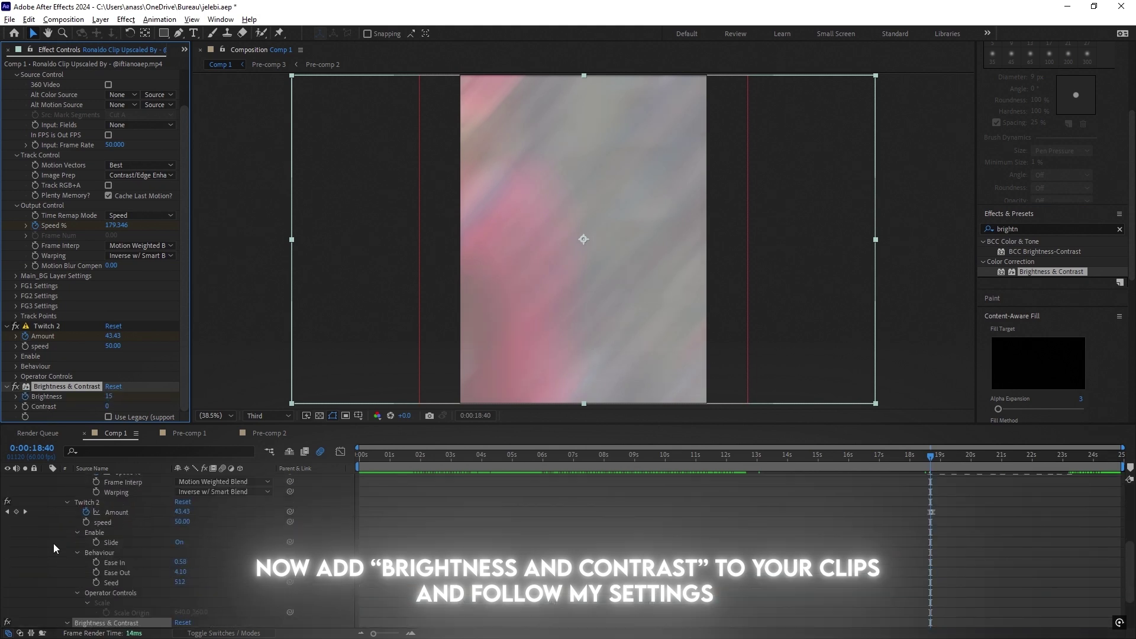
scroll(178, 544, up, 8)
click(78, 560)
click(77, 560)
click(77, 570)
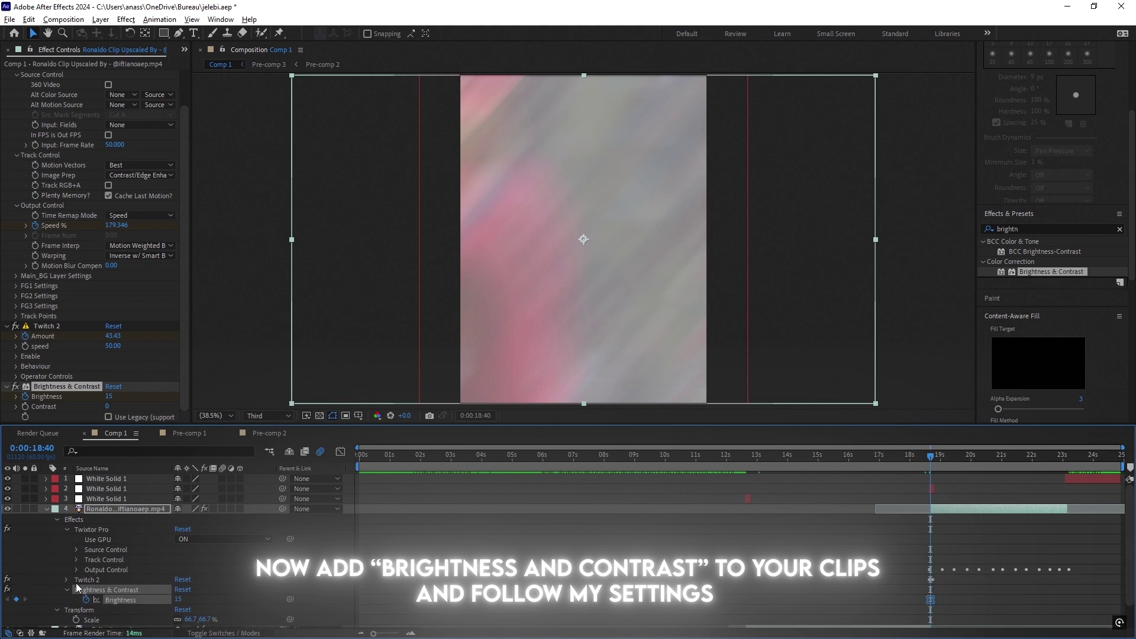
scroll(955, 574, down, 2)
Step: Select the Ronaldo clip's Brightness keyframe and add further Brightness keyframes at the next keyframes
click(955, 574)
drag(943, 566, 896, 585)
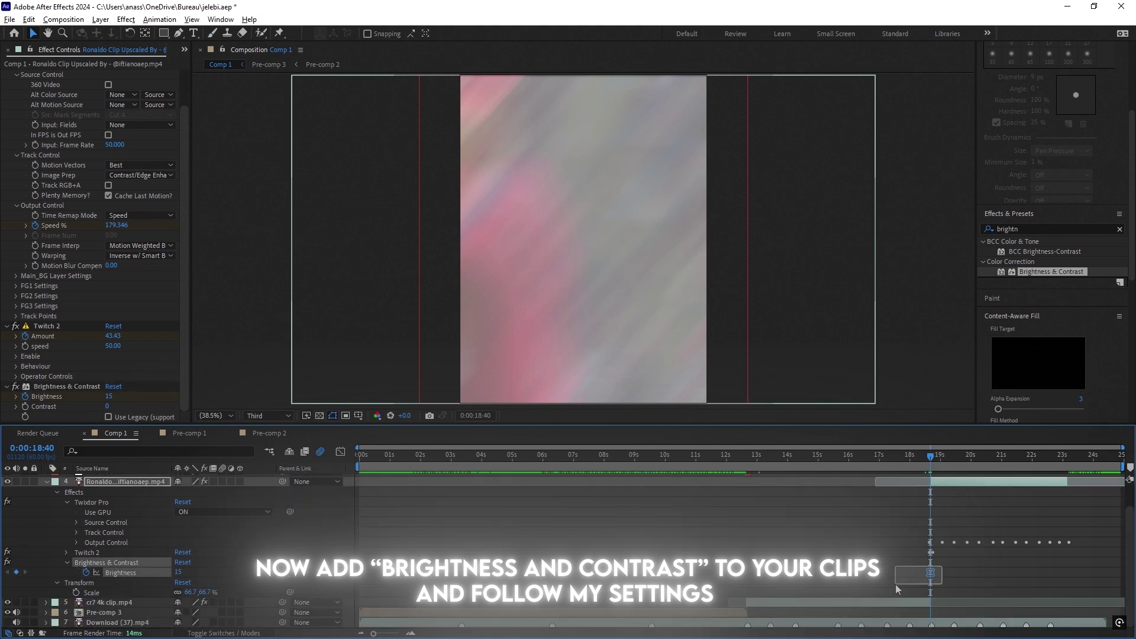
key(u)
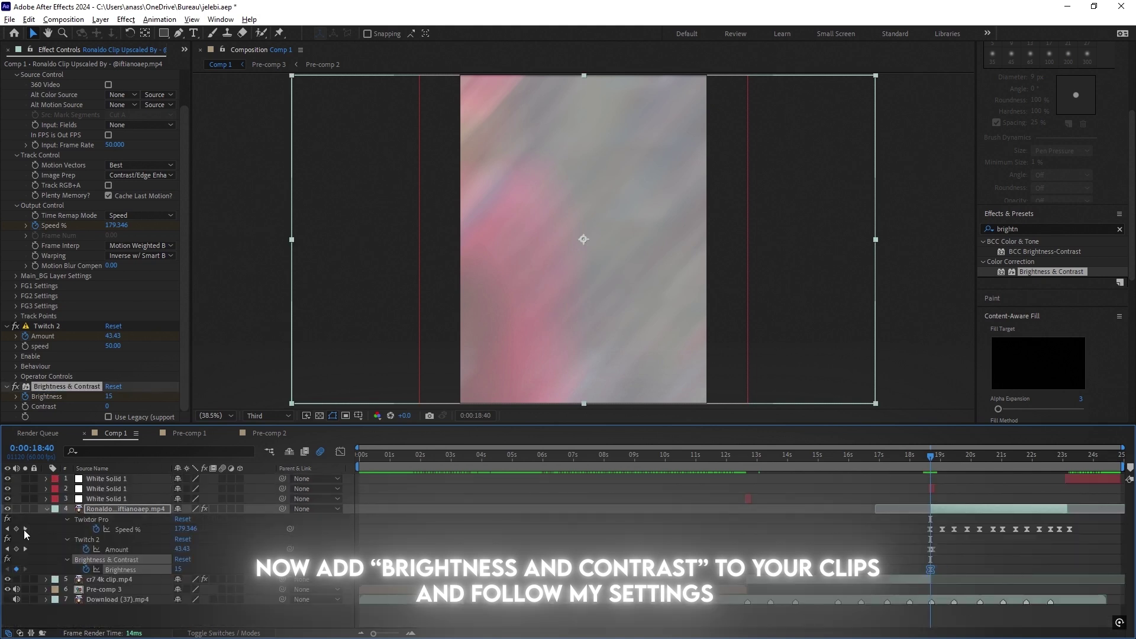
key(ctrl+v)
double_click(25, 529)
double_click(25, 529)
key(ctrl+v)
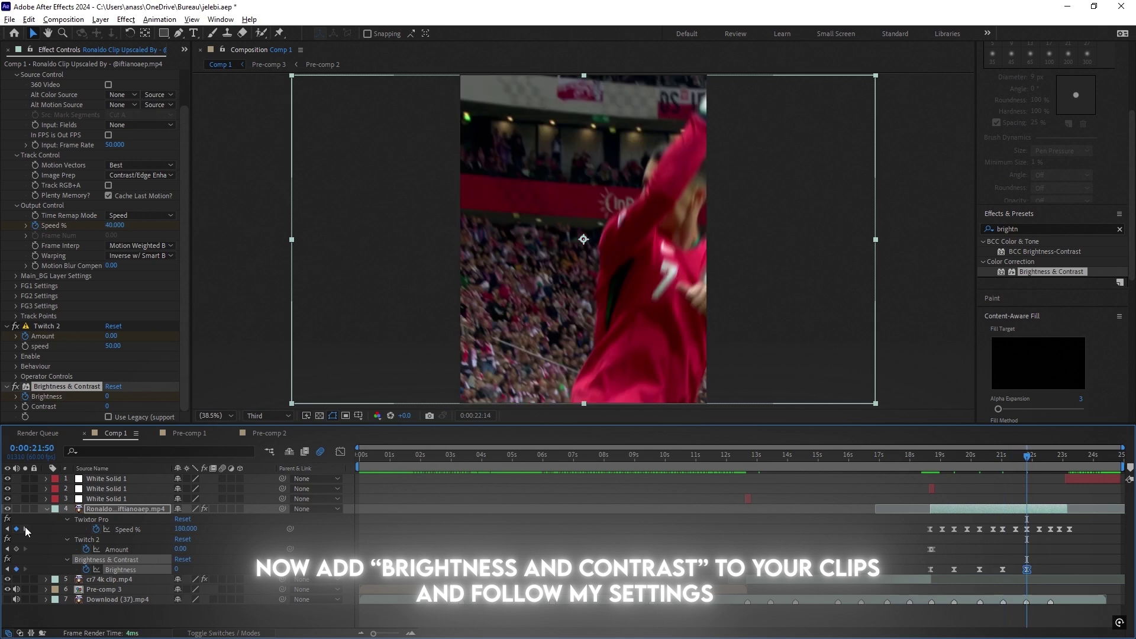
double_click(25, 529)
key(ctrl+v)
double_click(25, 529)
click(1063, 550)
click(7, 529)
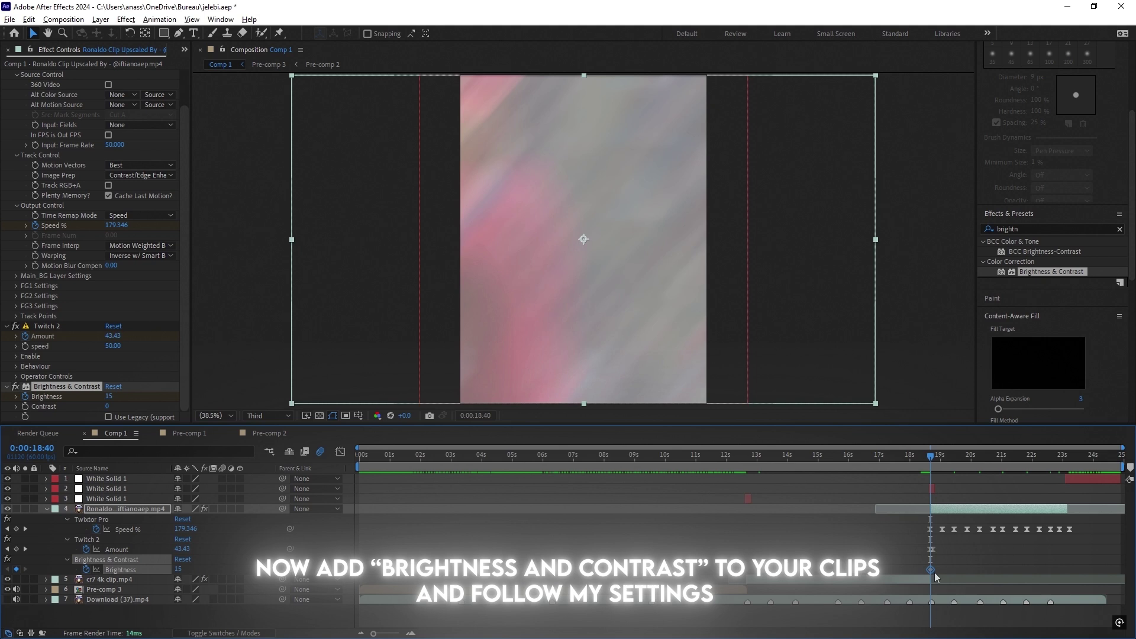
Step: Paste the copied Brightness keyframe at each of the next four speed keyframes
key(k)
key(ctrl+v)
key(k)
key(ctrl+v)
key(k)
key(ctrl+v)
key(k)
key(ctrl+v)
key(k)
key(ctrl+v)
key(k)
key(ctrl+v)
key(j)
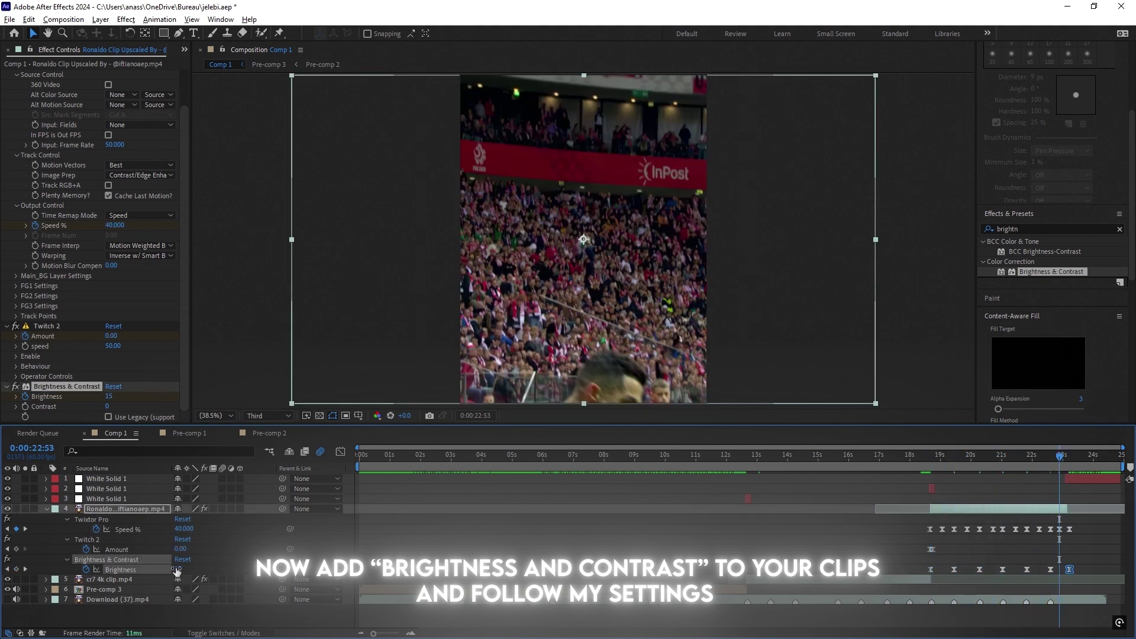
Step: Select the Brightness keyframes around 22:53 and step back through the earlier keyframes
drag(1065, 558, 1051, 580)
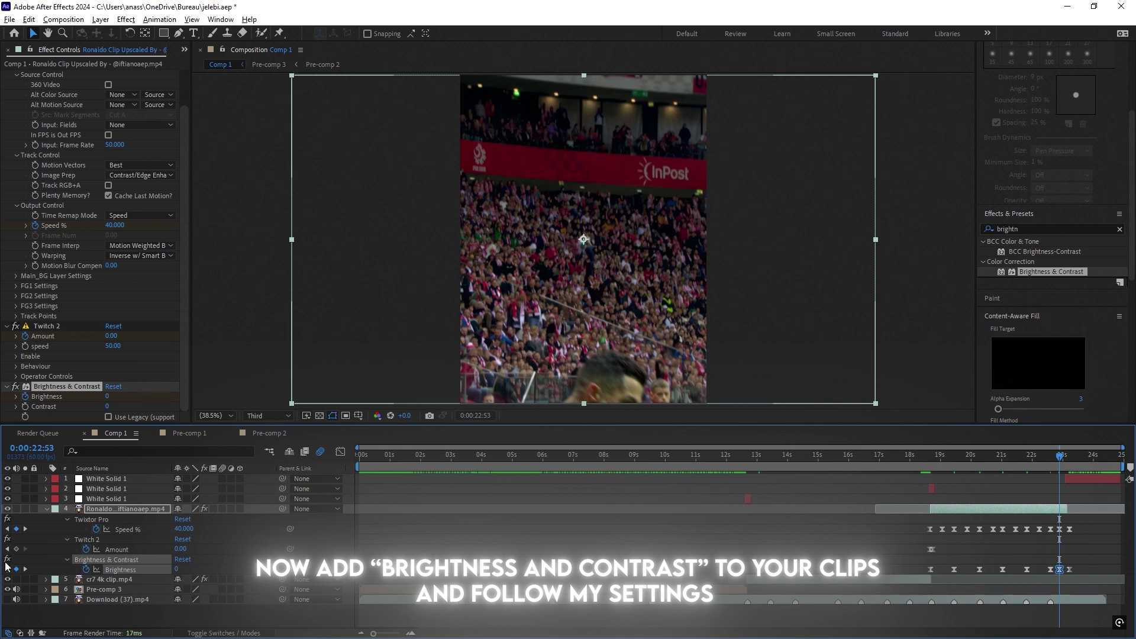
click(7, 531)
click(7, 529)
click(7, 529)
click(7, 529)
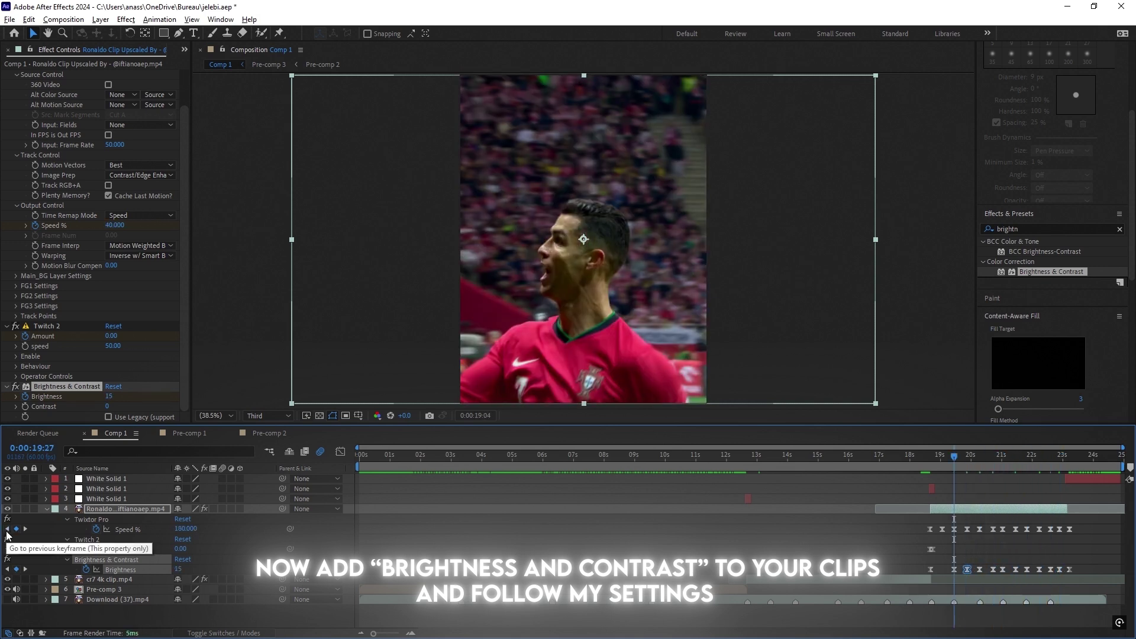
click(7, 530)
click(7, 529)
key(u)
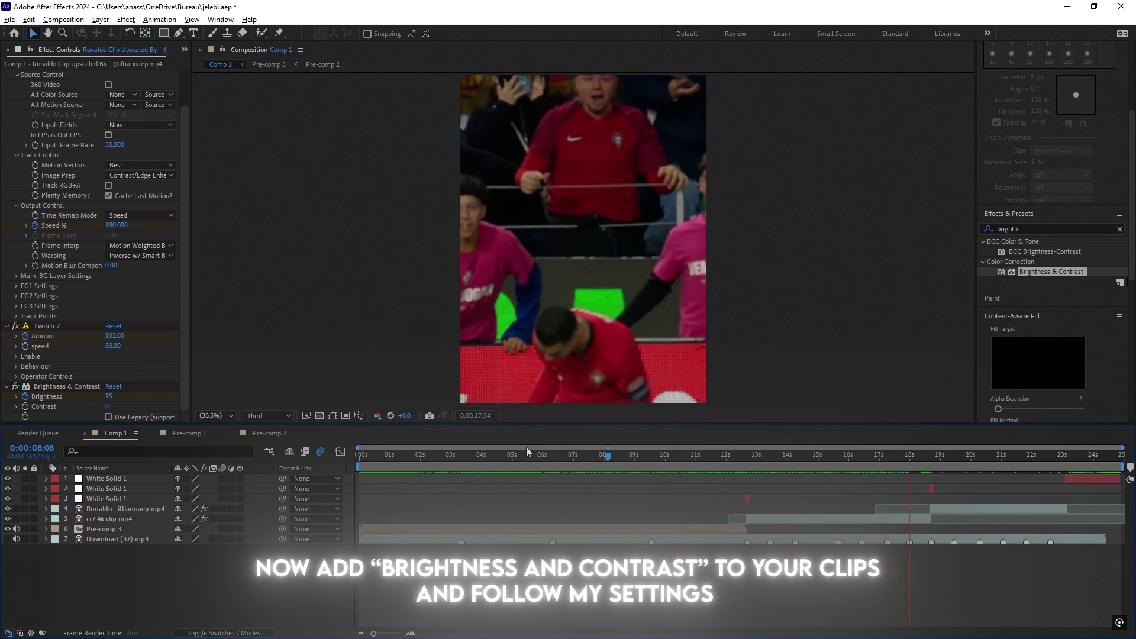
Step: Stop playback and apply Brightness & Contrast to the cr7 4k clip, revealing its keyframes
click(35, 406)
drag(109, 406, 233, 401)
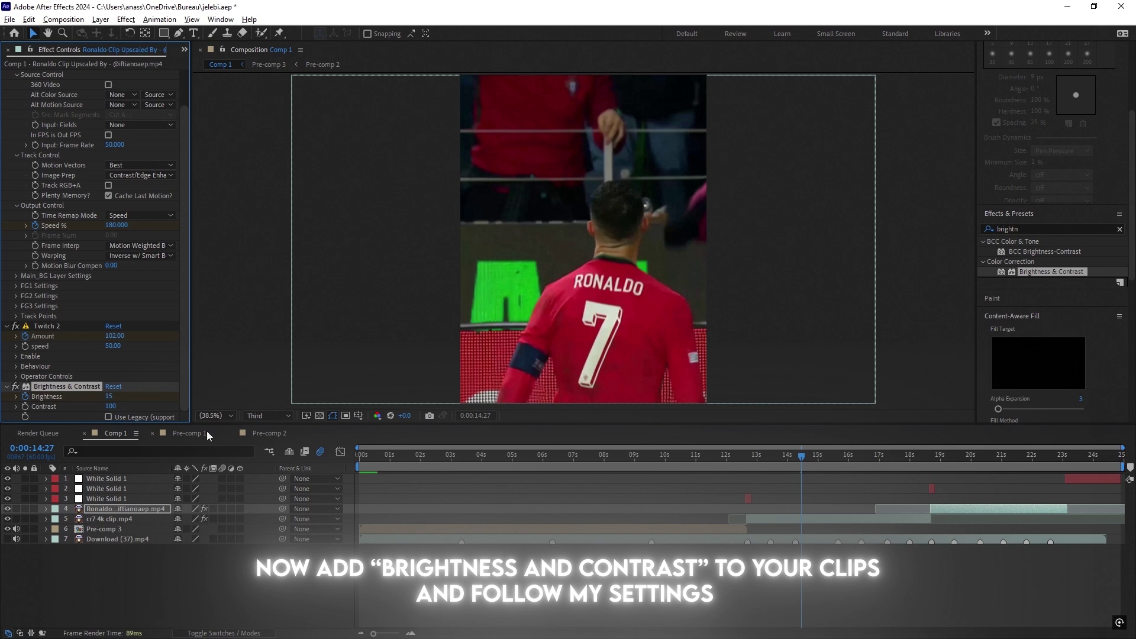
click(109, 519)
key(ctrl+alt+shift+e)
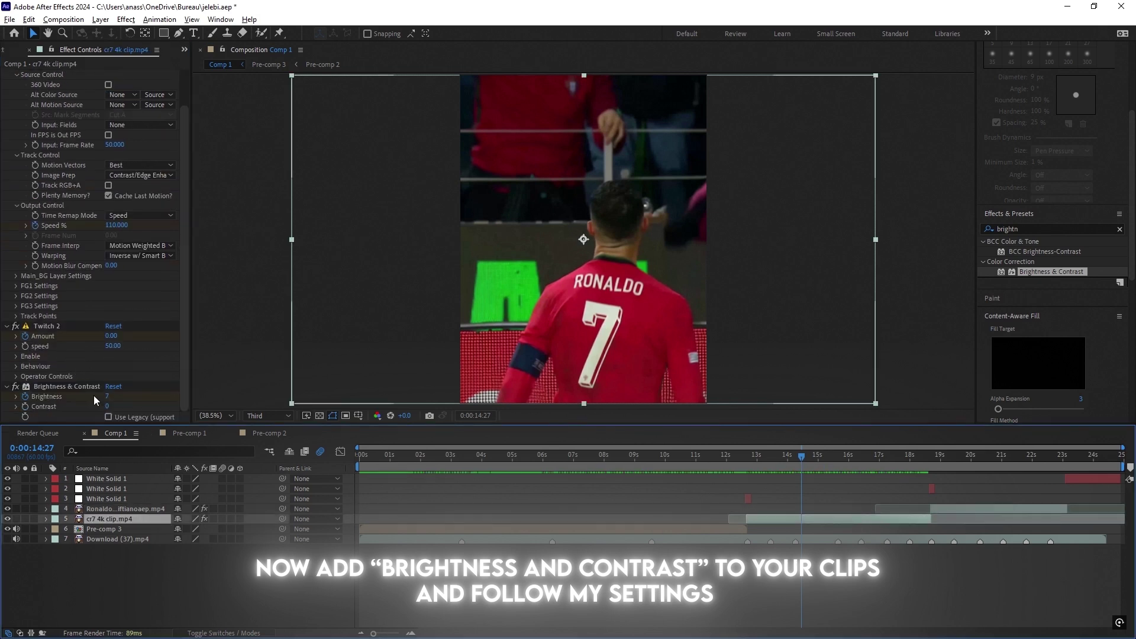
drag(109, 406, 117, 408)
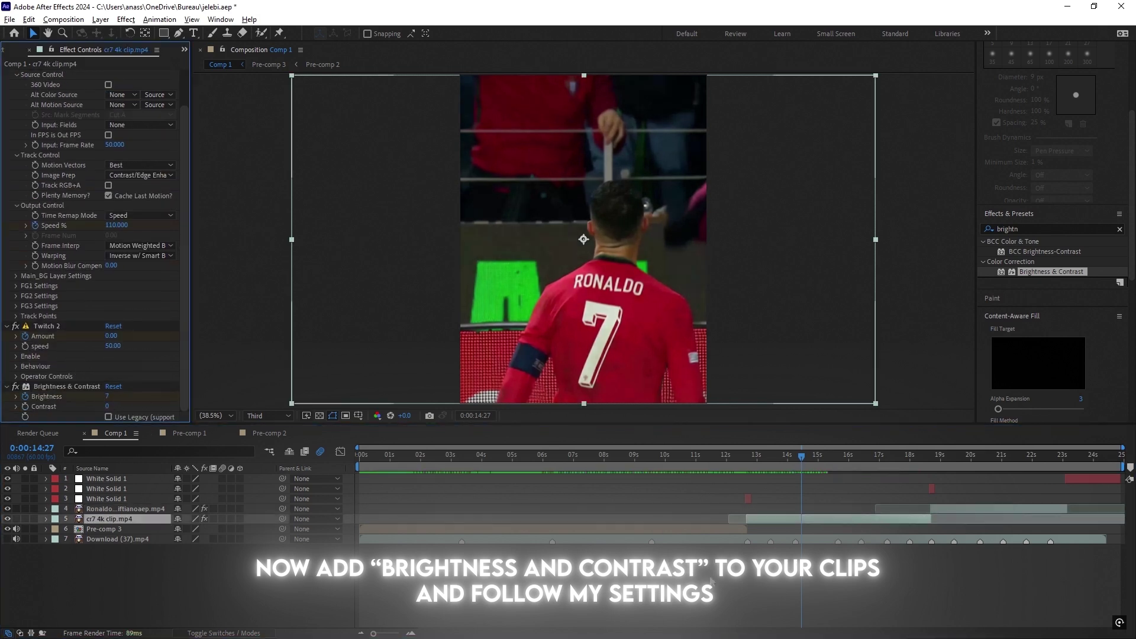
key(u)
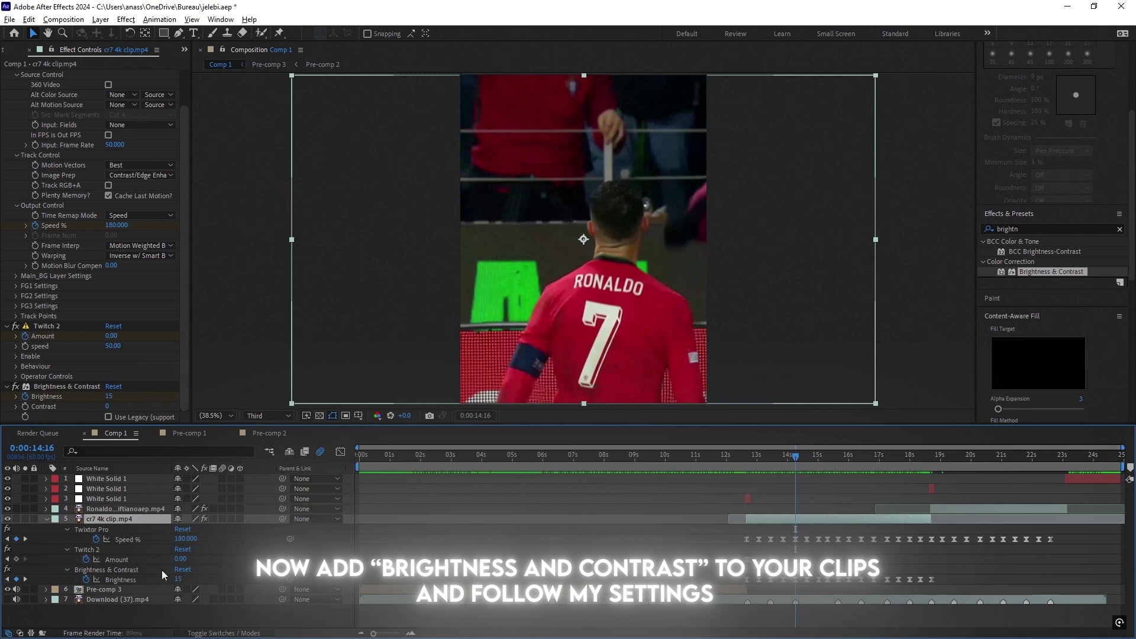
Step: Step through the cr7 clip's Brightness keyframes, setting them to alternate between 15 and 30
drag(177, 579, 190, 579)
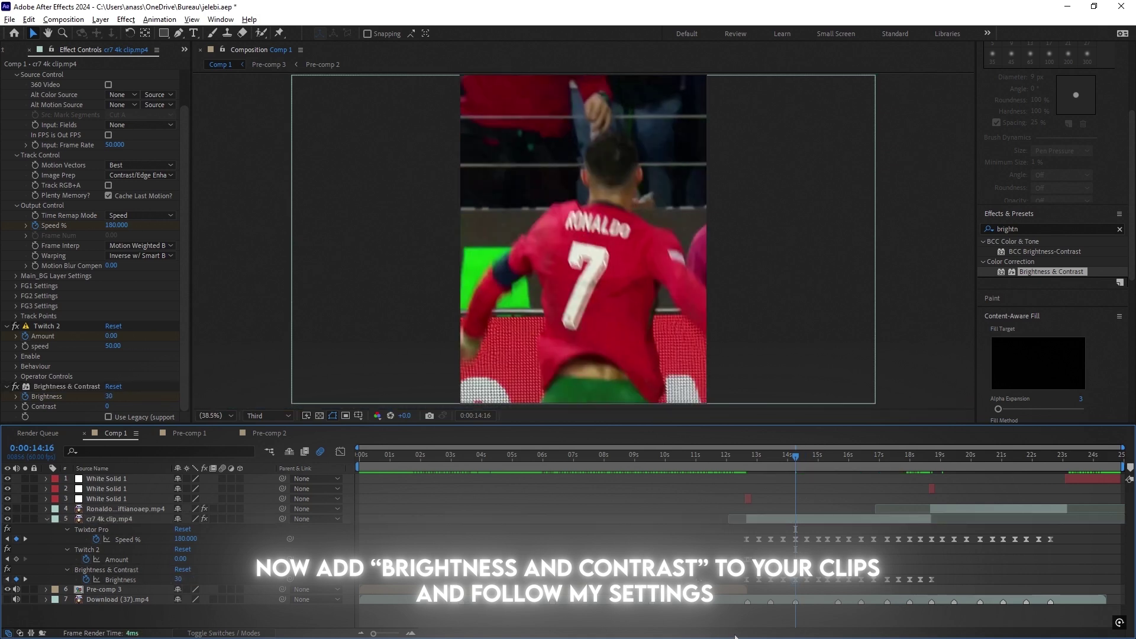
click(7, 579)
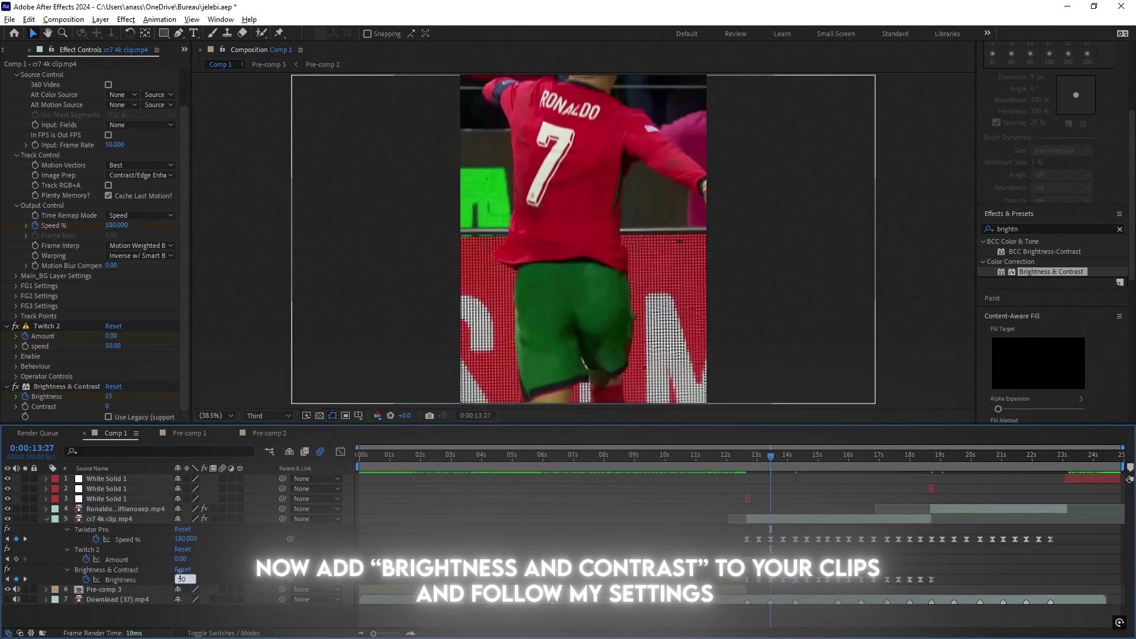
click(6, 580)
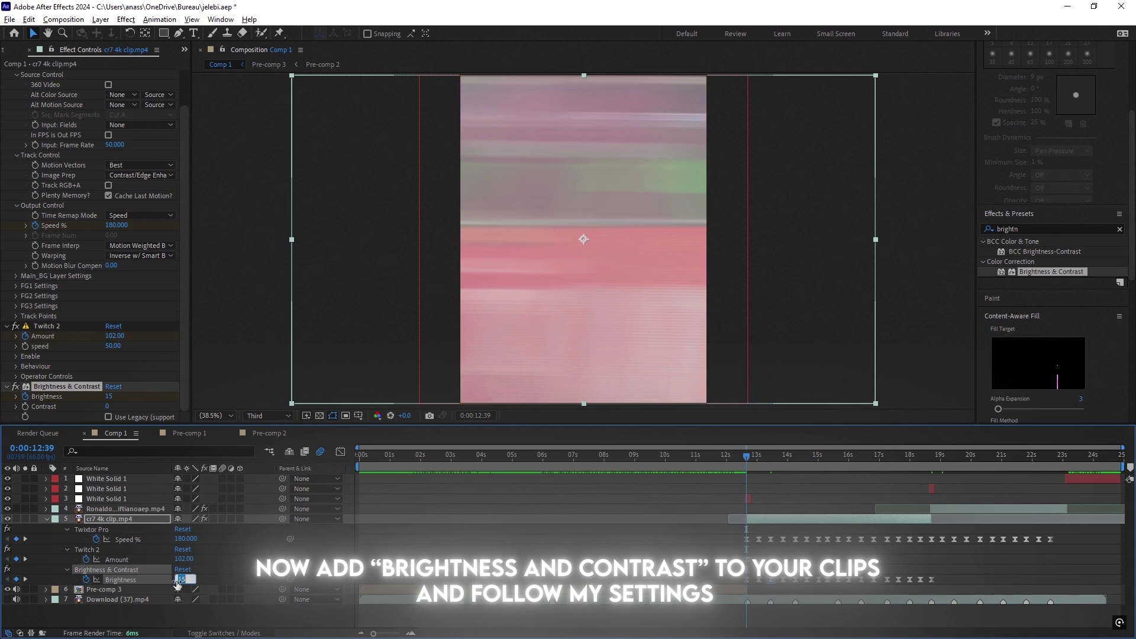
text(30)
click(25, 580)
click(24, 579)
click(25, 579)
click(24, 580)
click(25, 579)
click(25, 580)
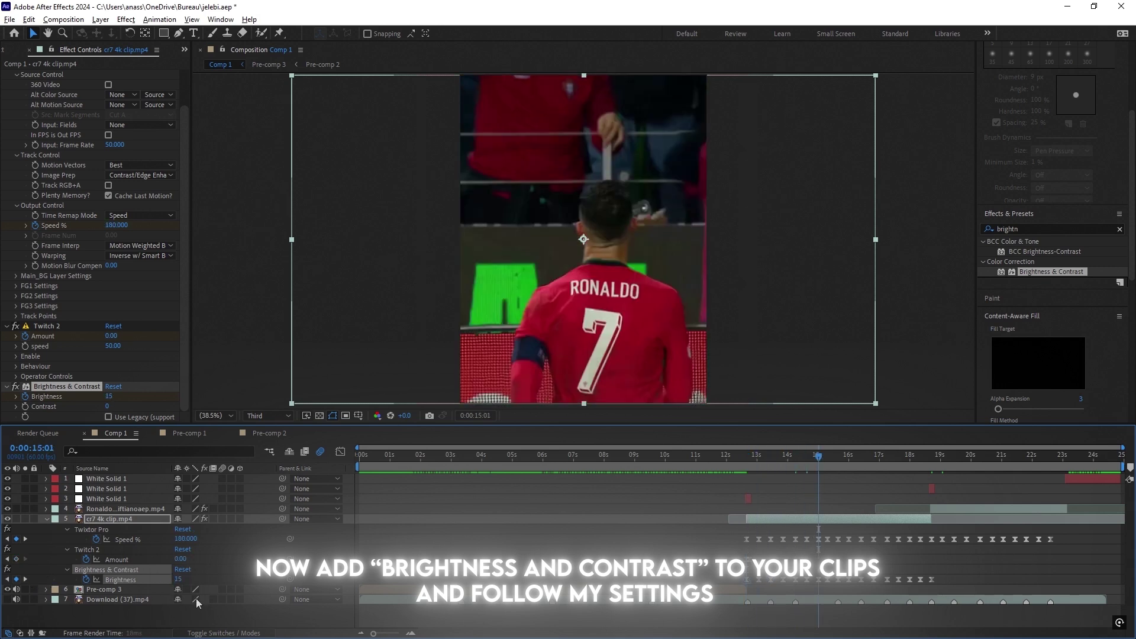
click(211, 586)
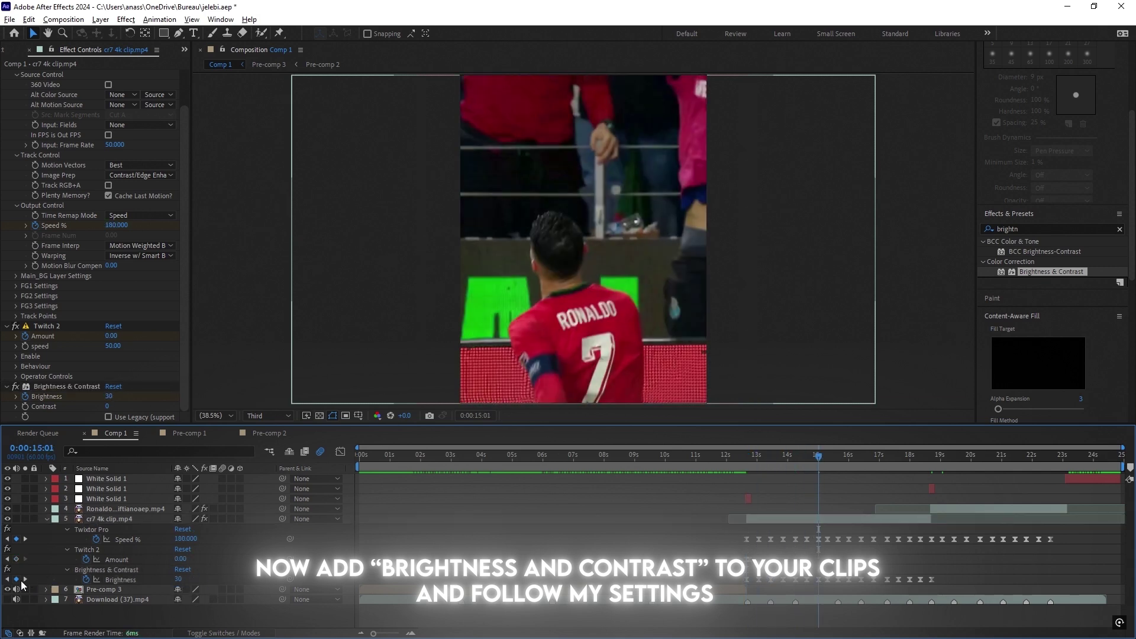
click(25, 580)
key(Return)
key(k)
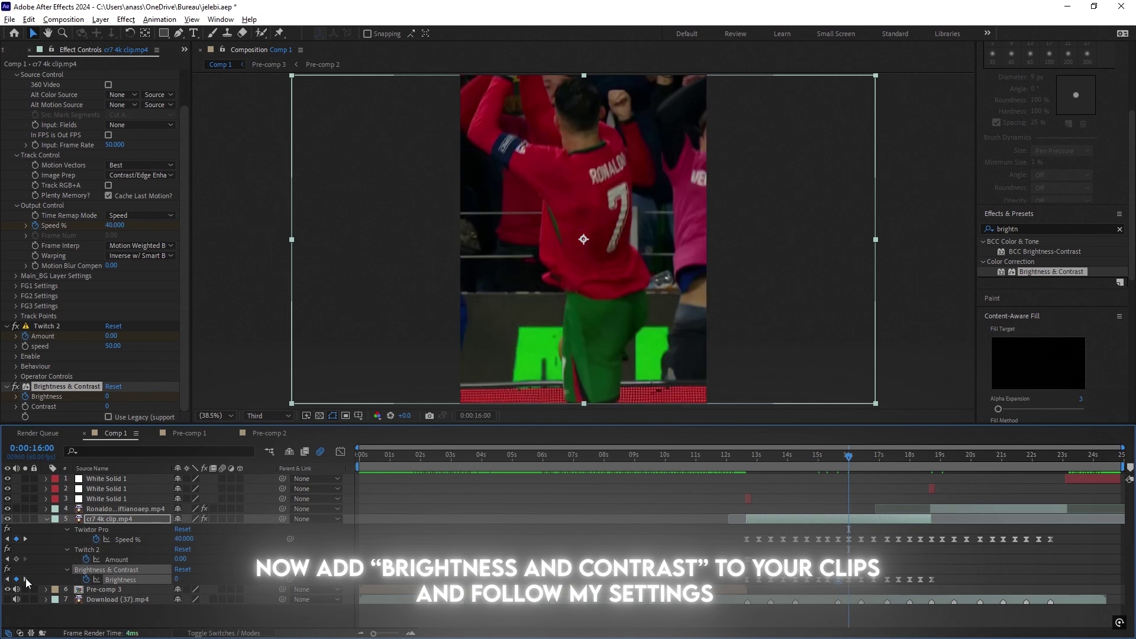
key(Return)
text(k)
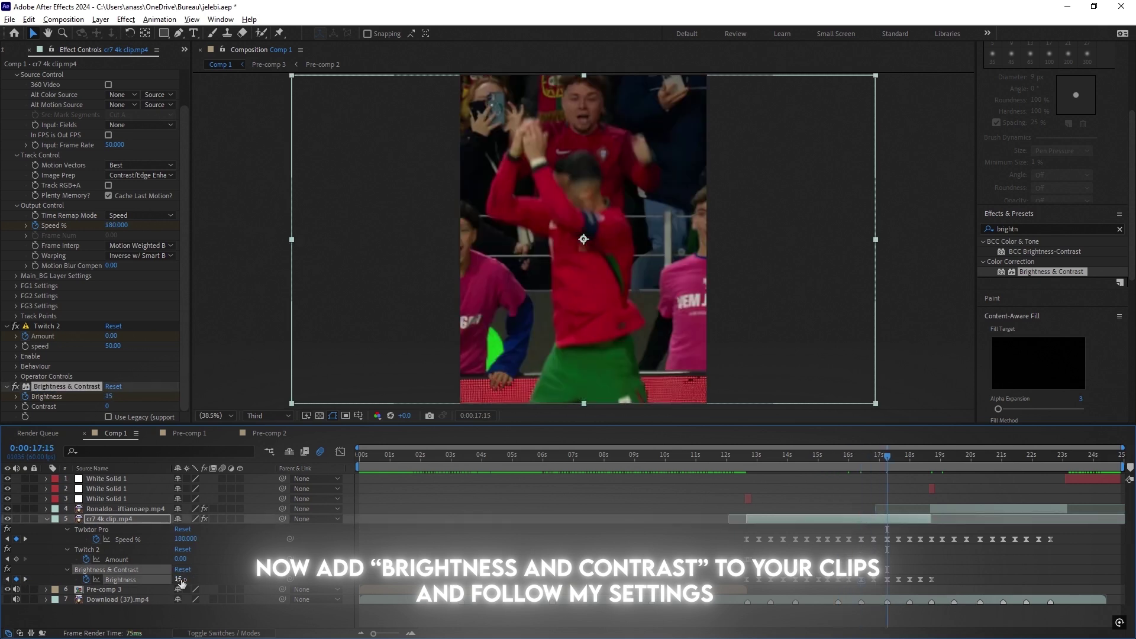
text(0)
key(Return)
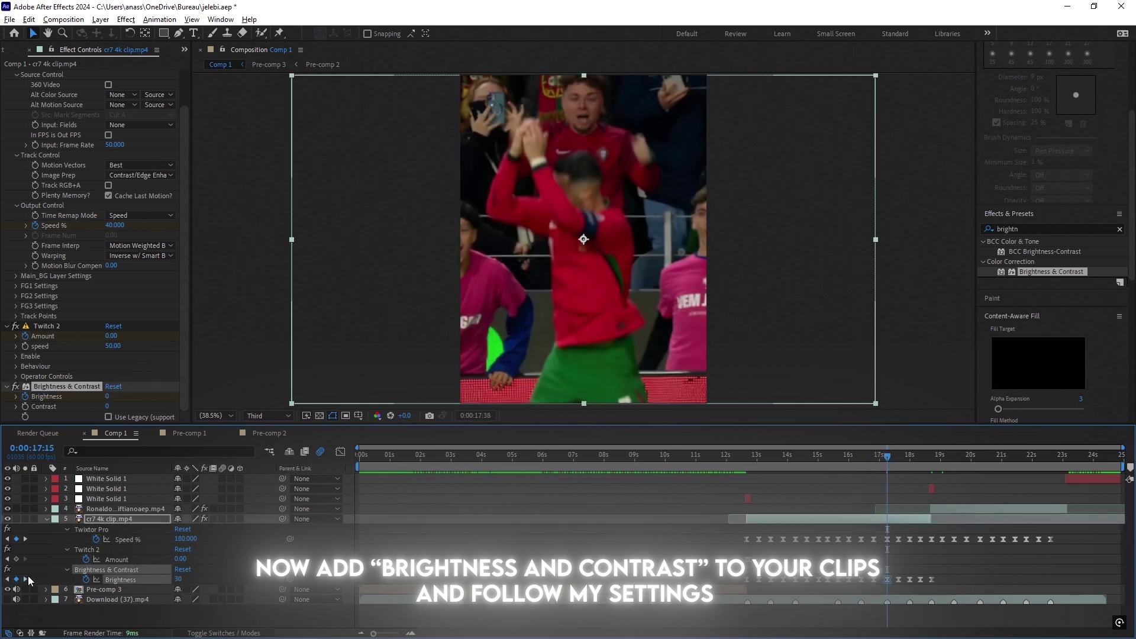
click(29, 581)
click(25, 579)
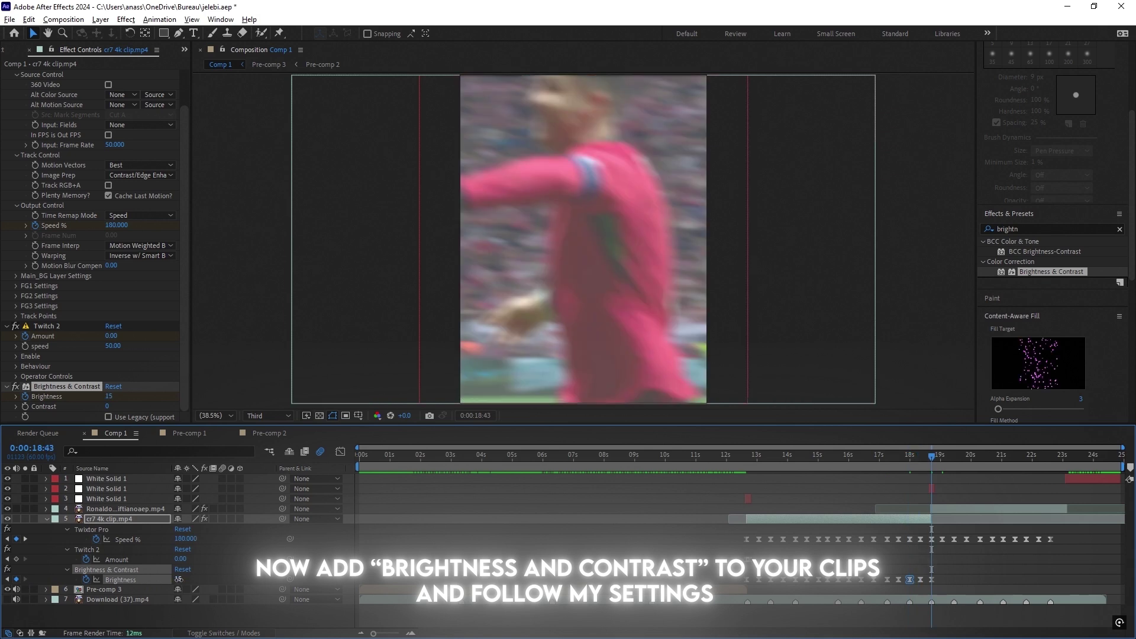
Step: On the Ronaldo clip, set the 18:40 Brightness keyframe to 30
click(947, 509)
key(u)
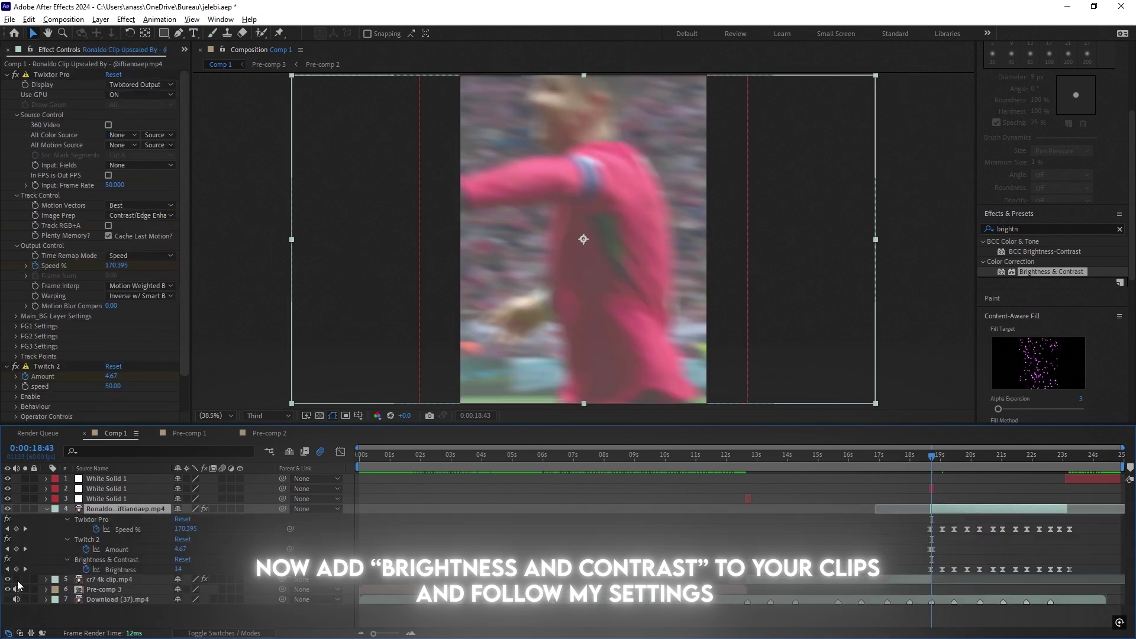
click(7, 569)
key(Return)
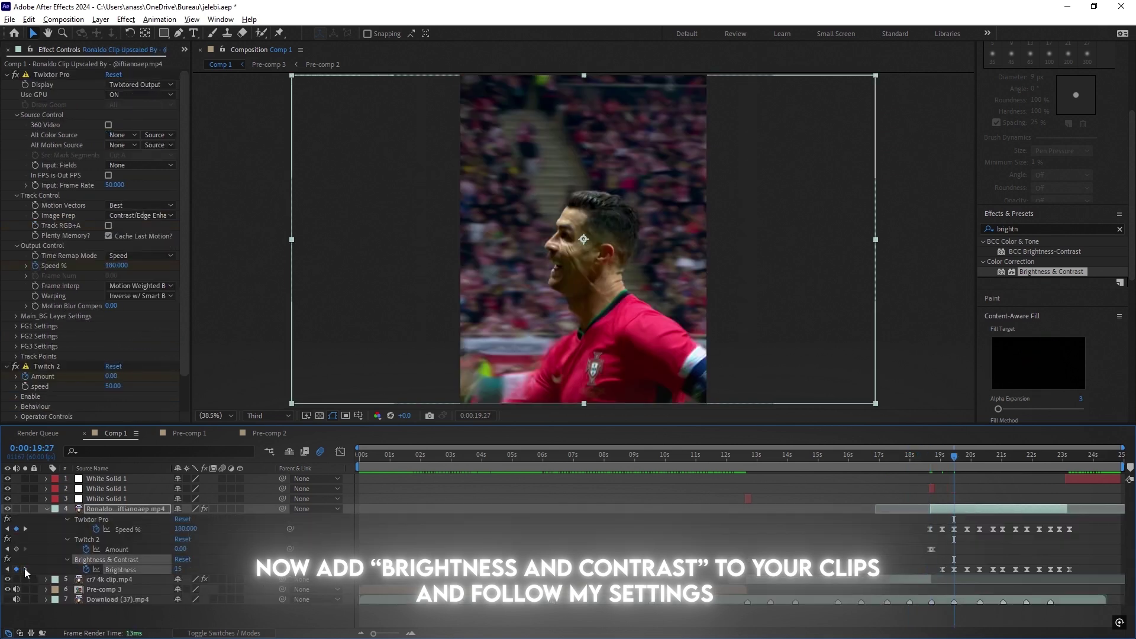
click(24, 569)
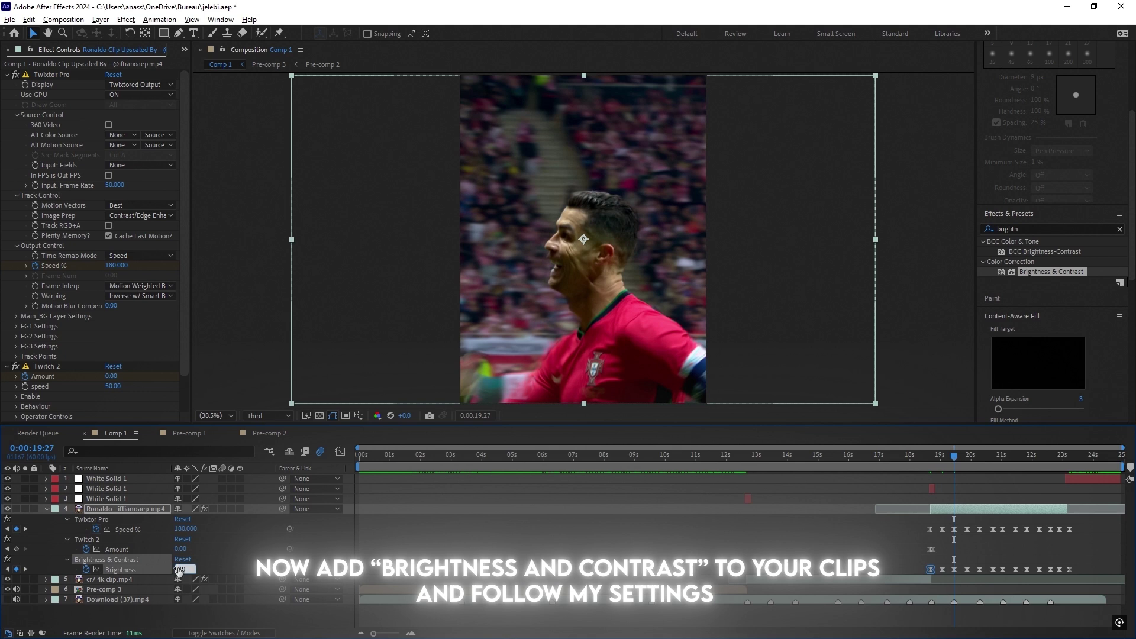
key(k)
key(k)
key(k)
key(k)
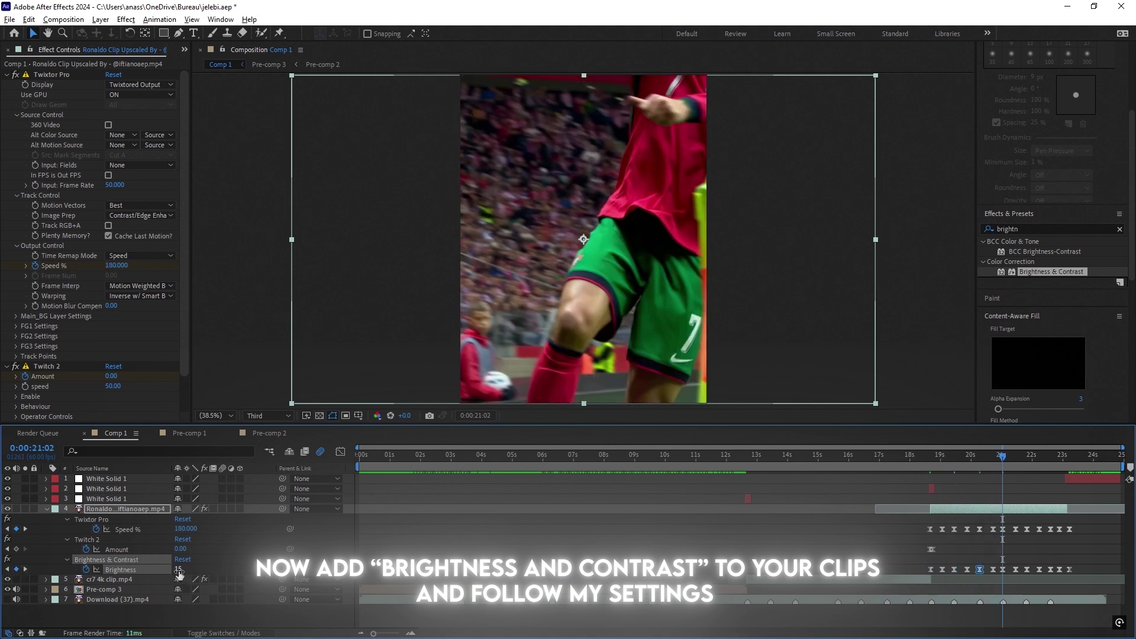
key(3)
key(Return)
text(0)
key(Escape)
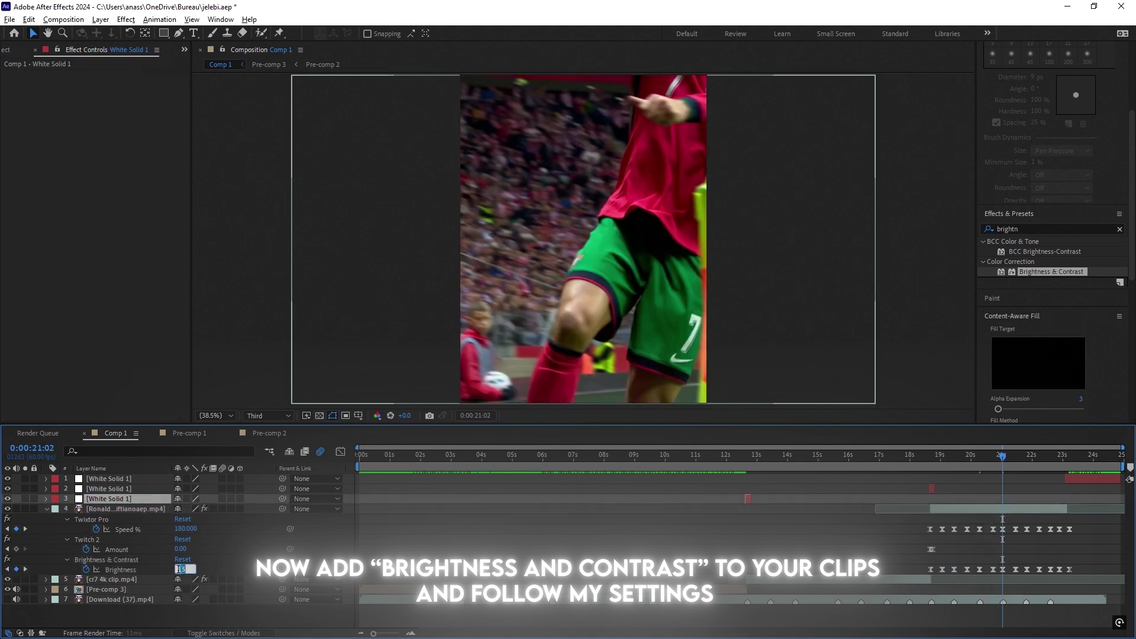
Step: Set the Ronaldo clip's 21:02 Brightness keyframe to 30, stepping on to 23:13
click(178, 569)
text(30)
key(Return)
click(26, 570)
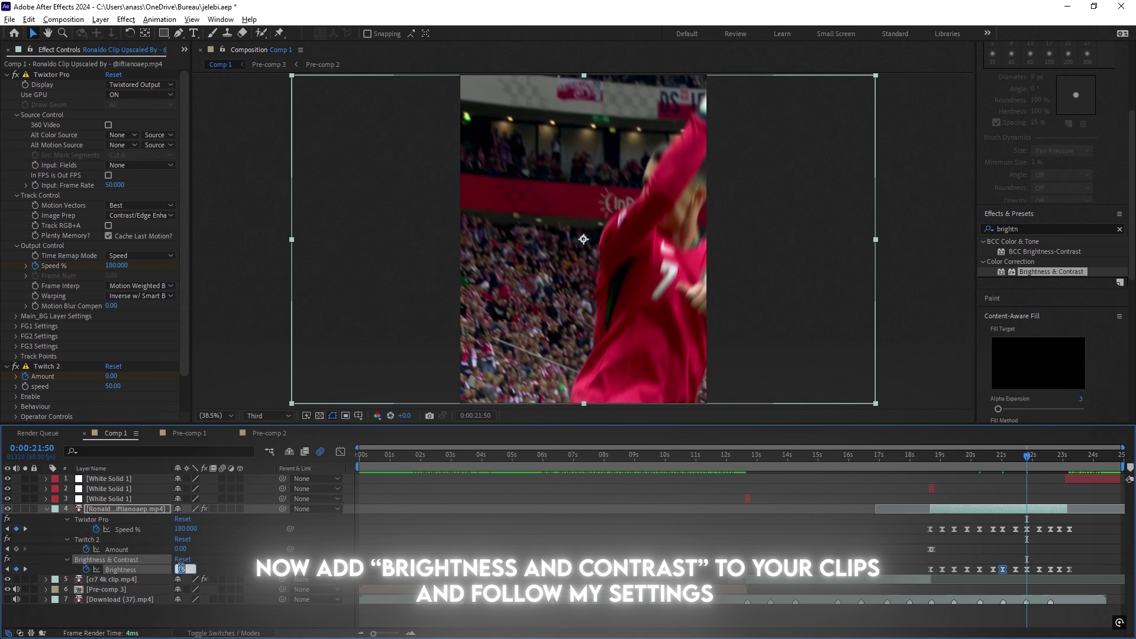
click(26, 569)
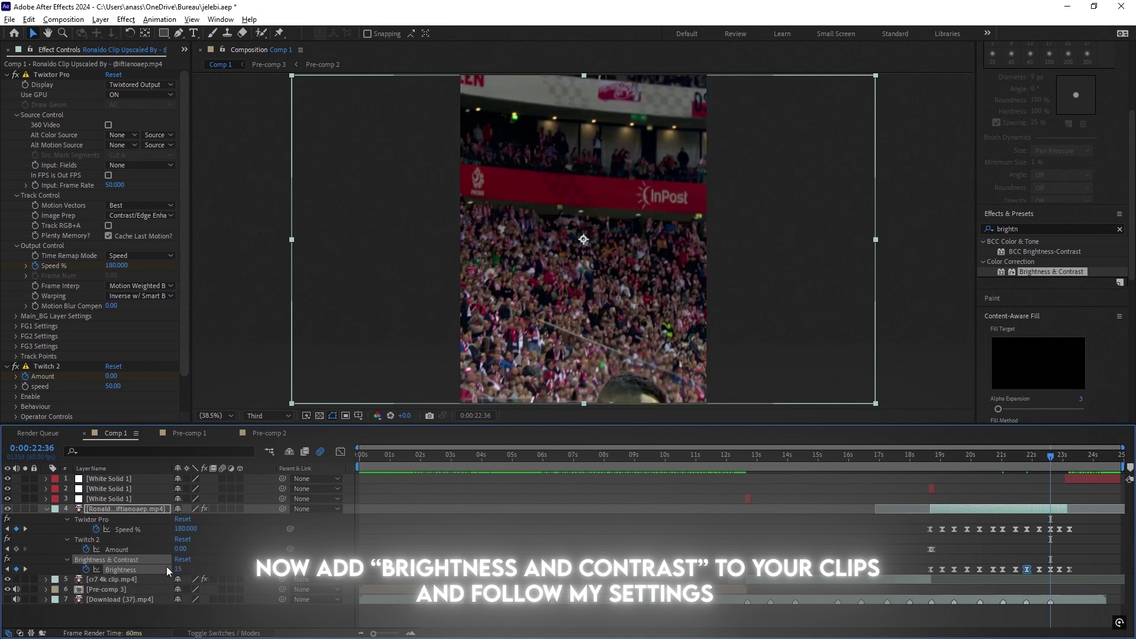
click(26, 569)
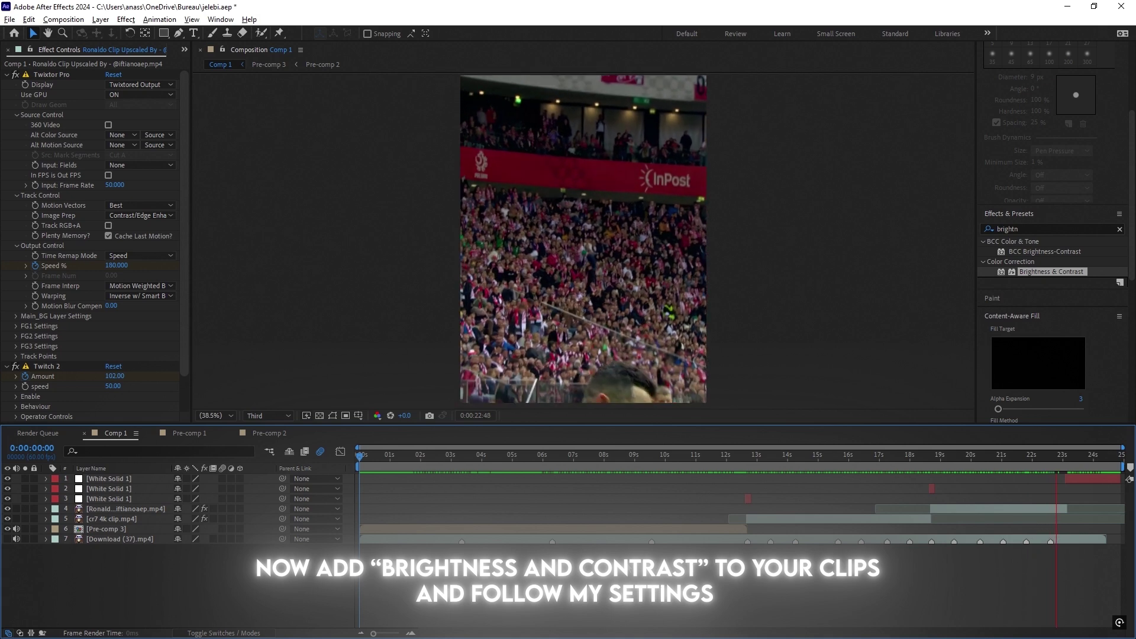
Step: Clear the effects search, check the cr7 clip's keyframes, and scrub to about 14:25
click(1119, 232)
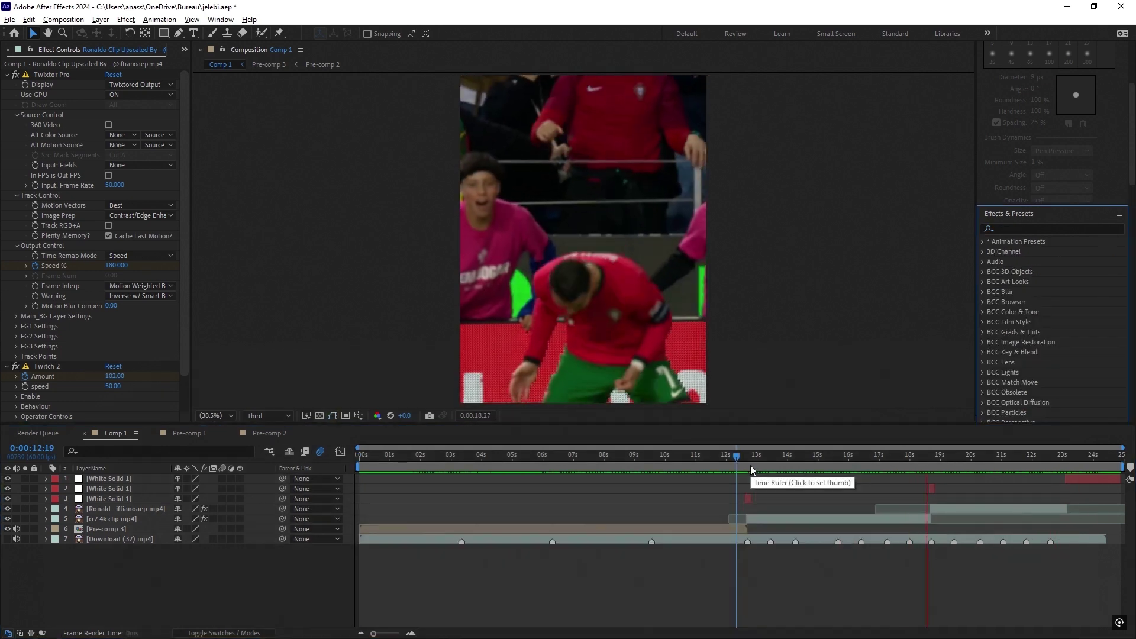
click(762, 461)
click(775, 519)
key(u)
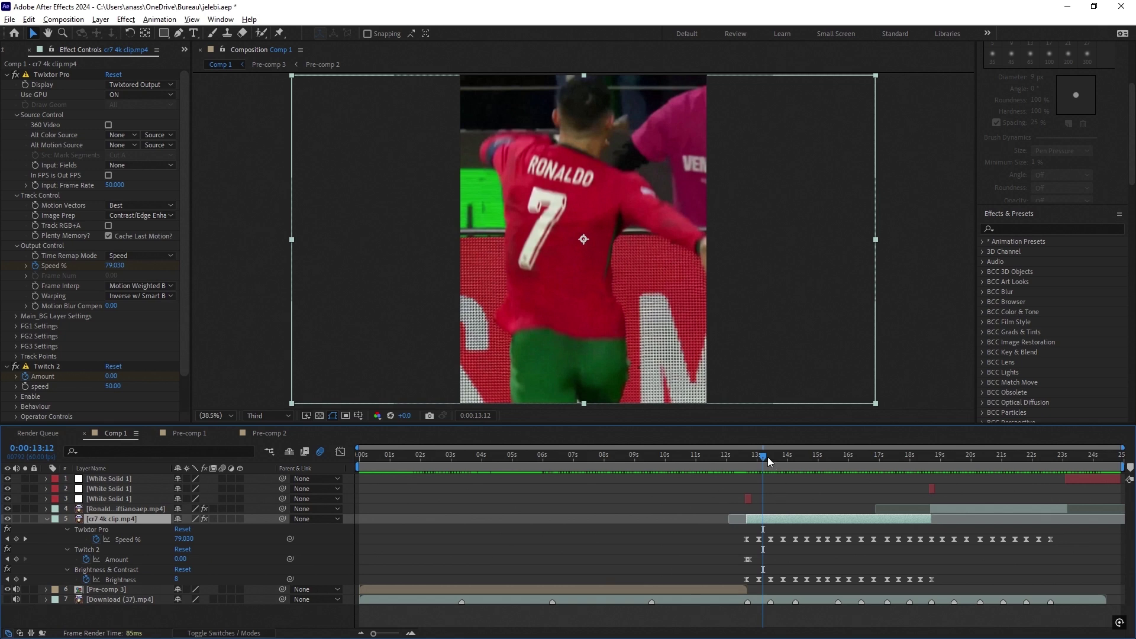
key(u)
mouse_move(768, 457)
mouse_down()
mouse_move(800, 459)
mouse_move(747, 460)
mouse_up()
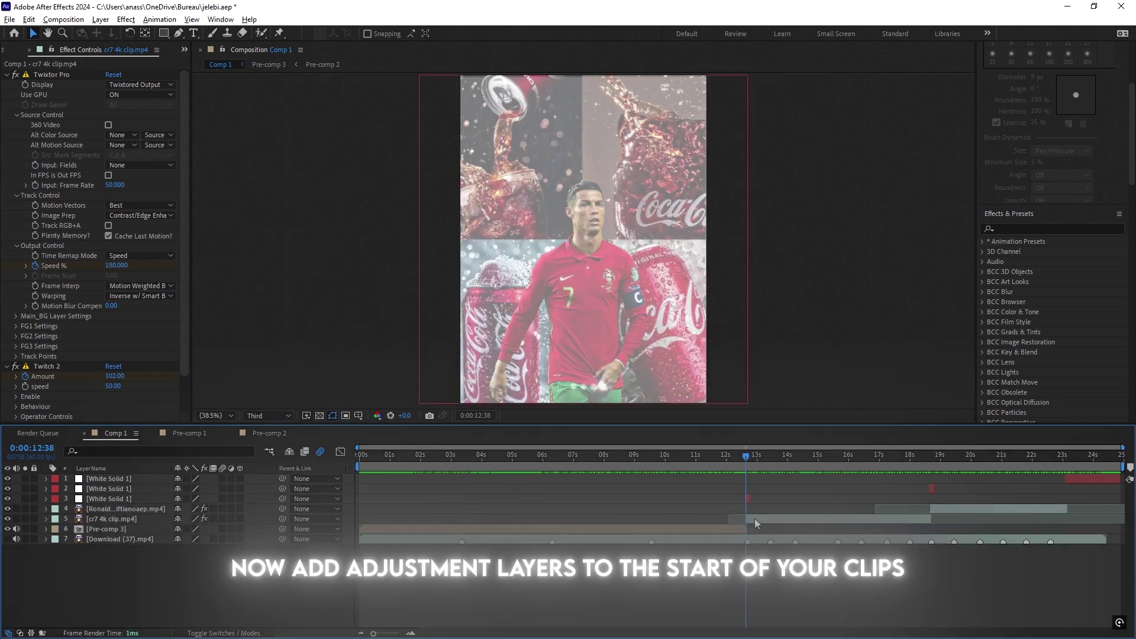
Step: Add an adjustment layer trimmed to the playhead, duplicate it, and slide the copy to a later clip start
click(755, 520)
right_click(740, 411)
mouse_move(840, 417)
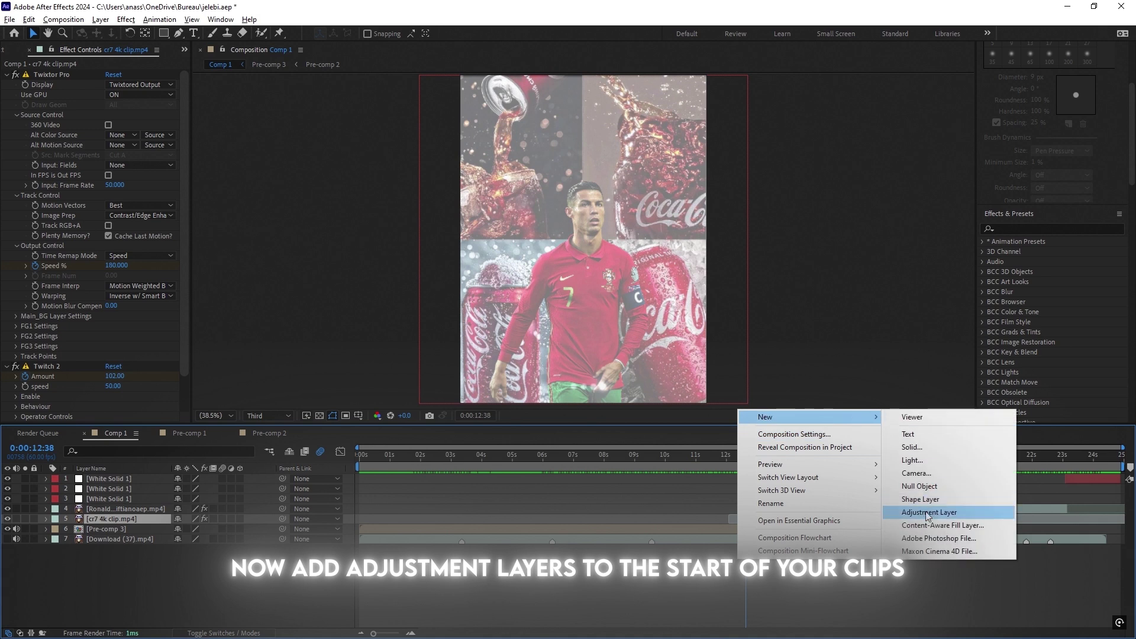
click(924, 508)
key(alt+])
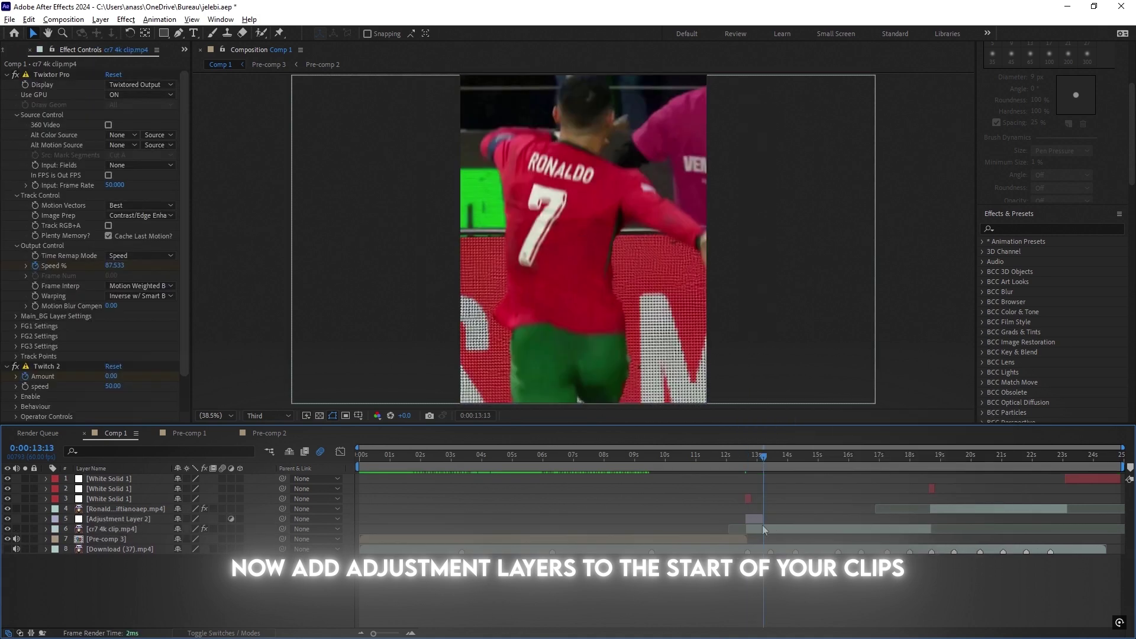
key(ctrl+d)
key(ctrl+])
drag(774, 510, 825, 509)
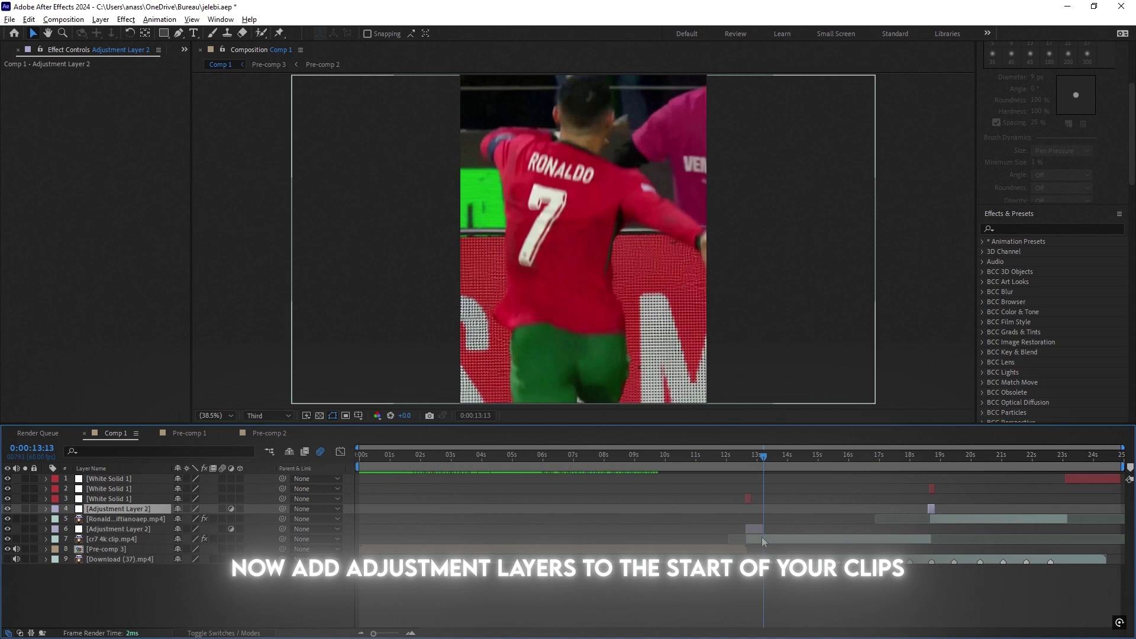
click(935, 528)
click(948, 480)
Step: Apply BCC Ripple Dissolve to the adjustment layers and preview around 4 and 14 seconds
click(750, 529)
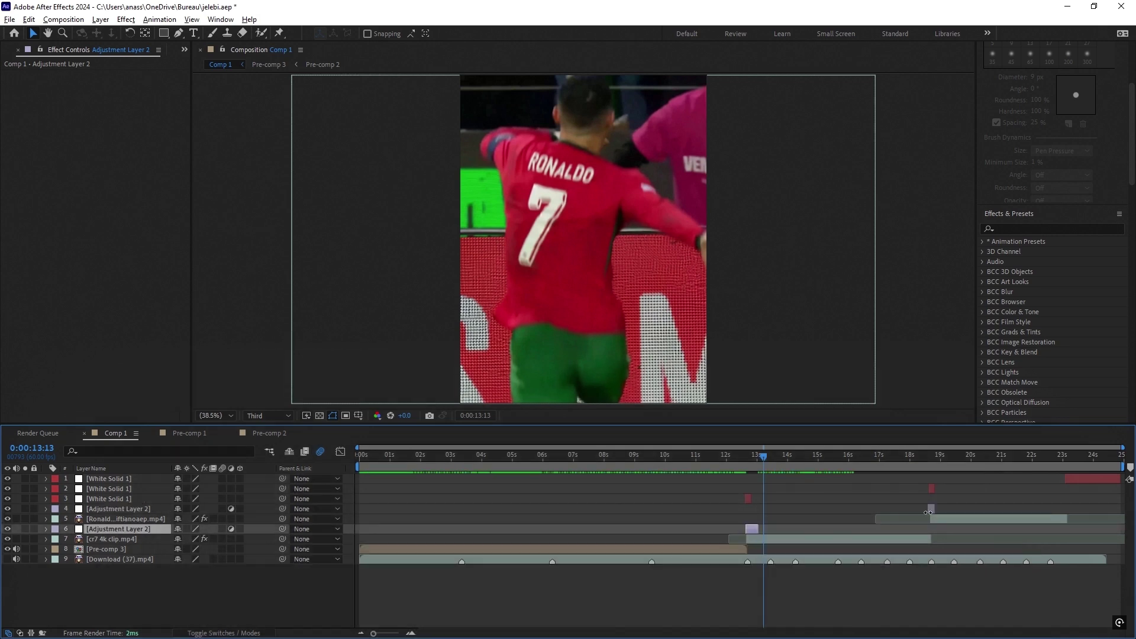
click(127, 20)
mouse_move(154, 324)
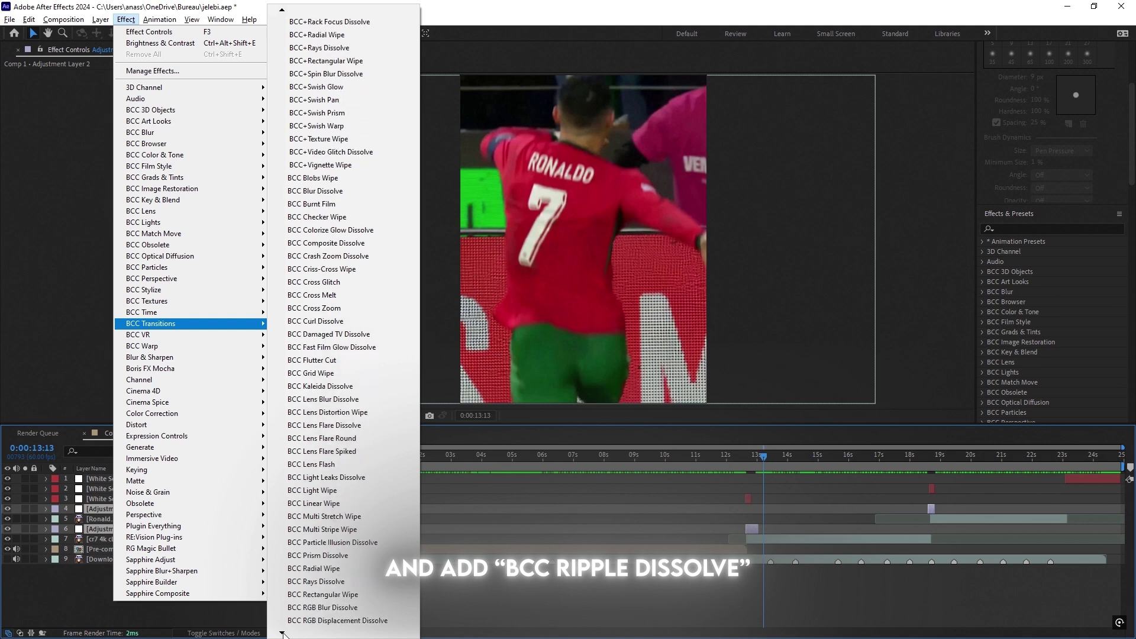
click(319, 604)
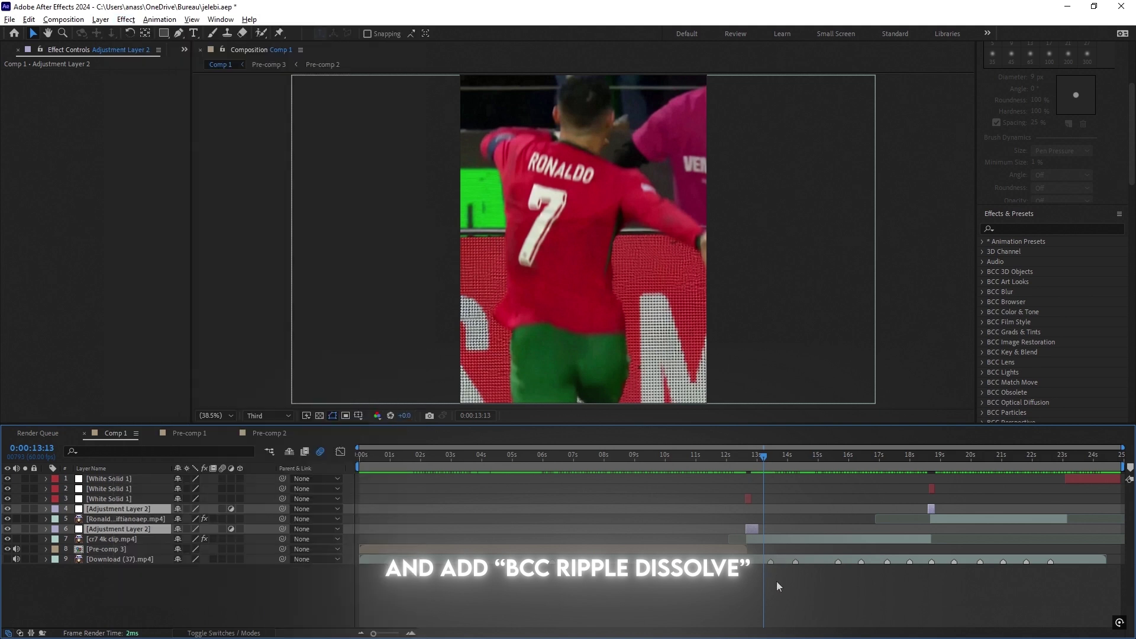
drag(764, 455, 483, 456)
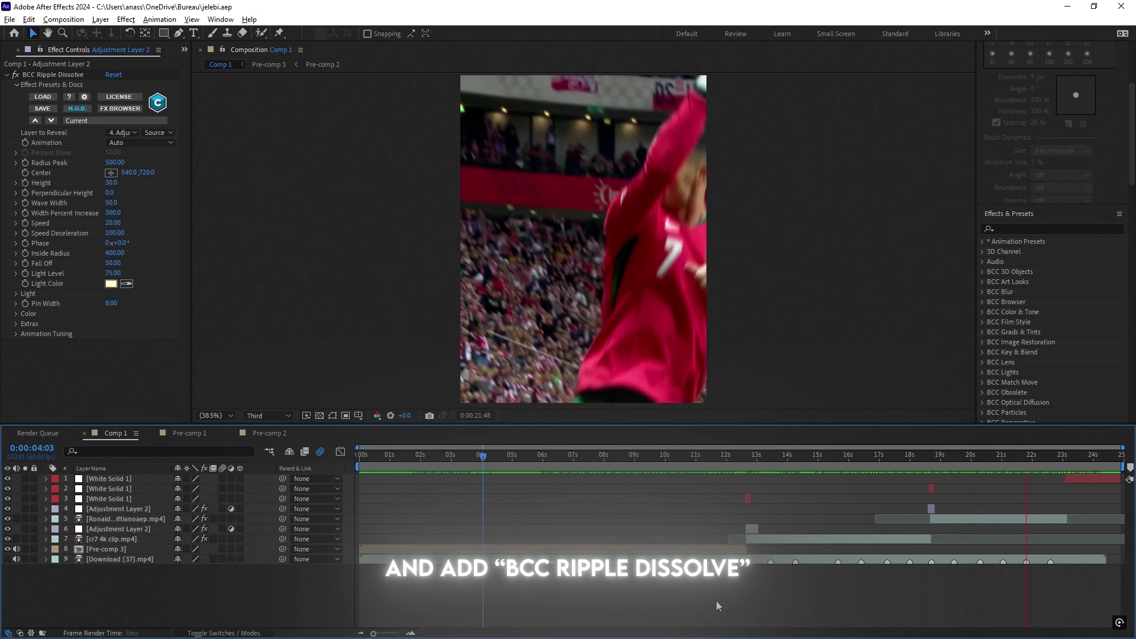
drag(817, 456, 733, 460)
Step: Add a new Adjustment Layer 3 and set the preview to full resolution
right_click(747, 584)
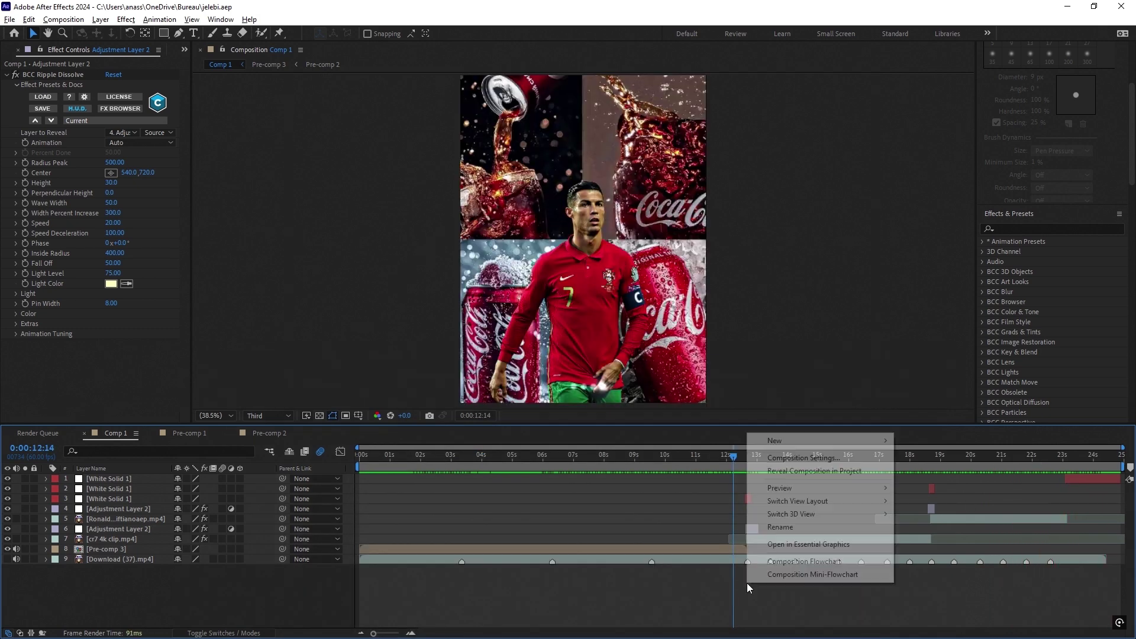
mouse_move(767, 437)
click(966, 532)
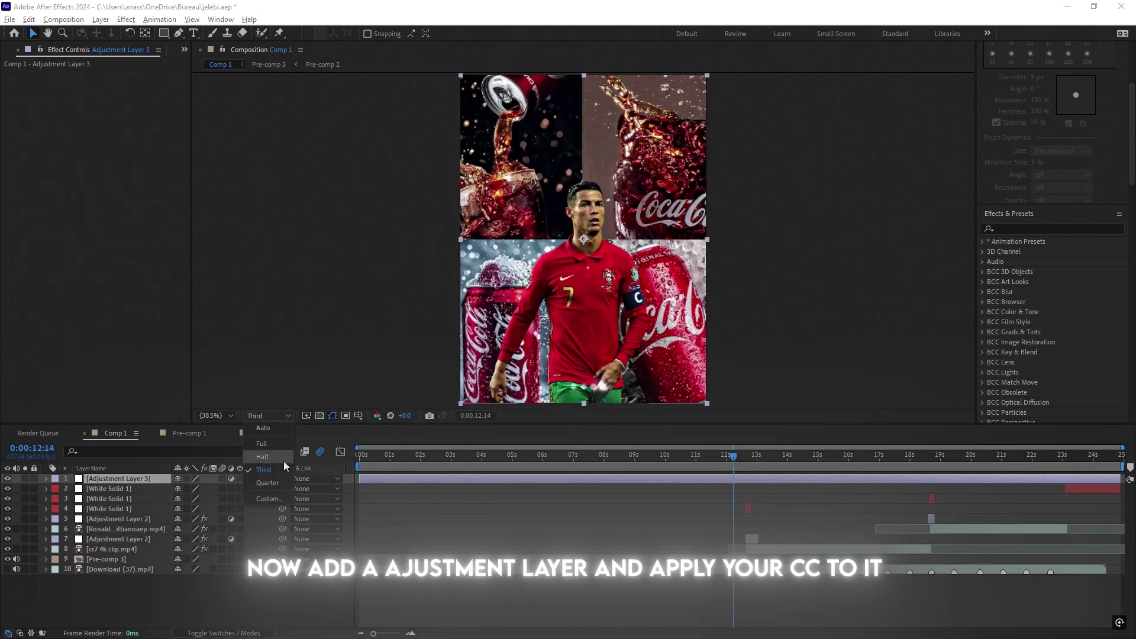
click(1018, 229)
Step: Apply the '7x updated 4k cc' preset to the adjustment layer and check the grade at 21:23
text(7x)
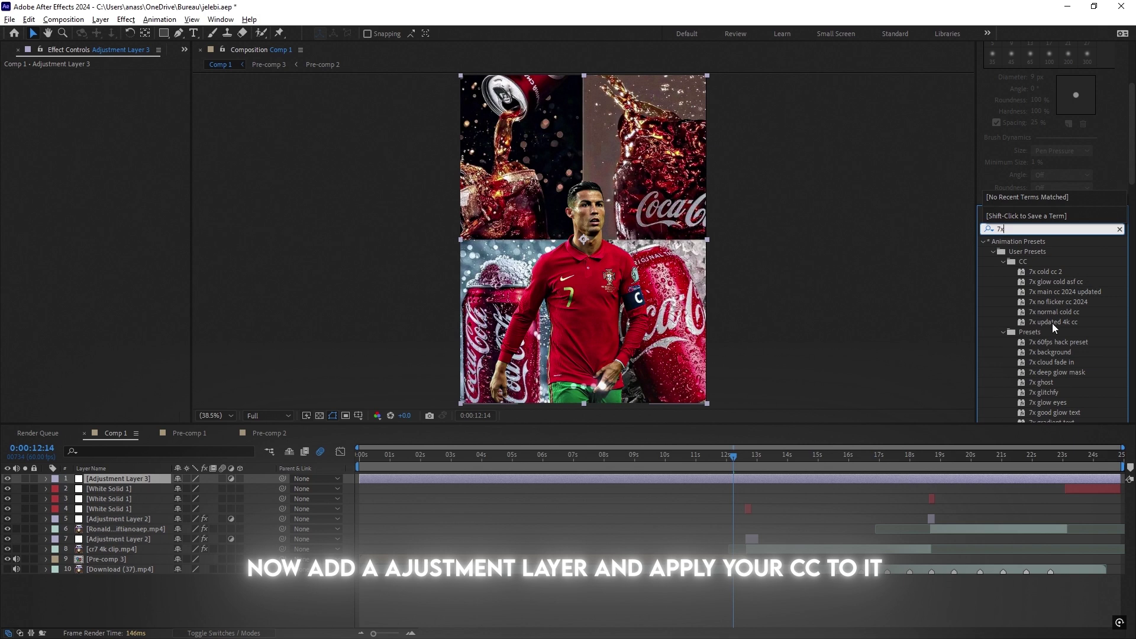
drag(1054, 327, 812, 481)
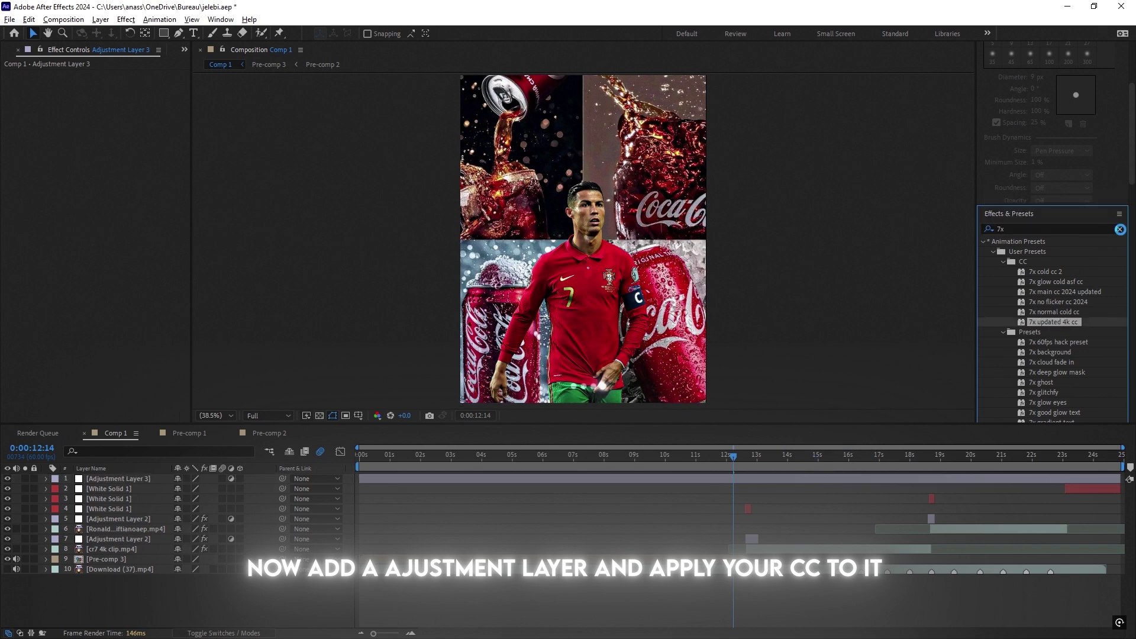
click(1120, 229)
mouse_move(764, 460)
mouse_down()
mouse_move(423, 475)
mouse_move(825, 464)
mouse_up()
click(875, 462)
click(1013, 463)
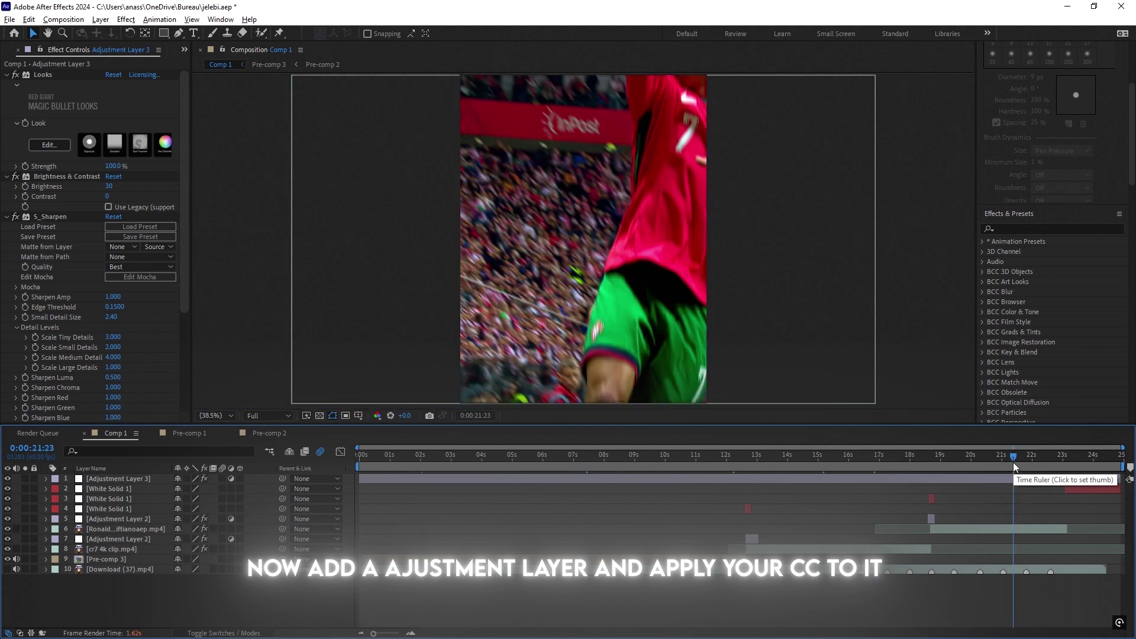
key(alt+Tab)
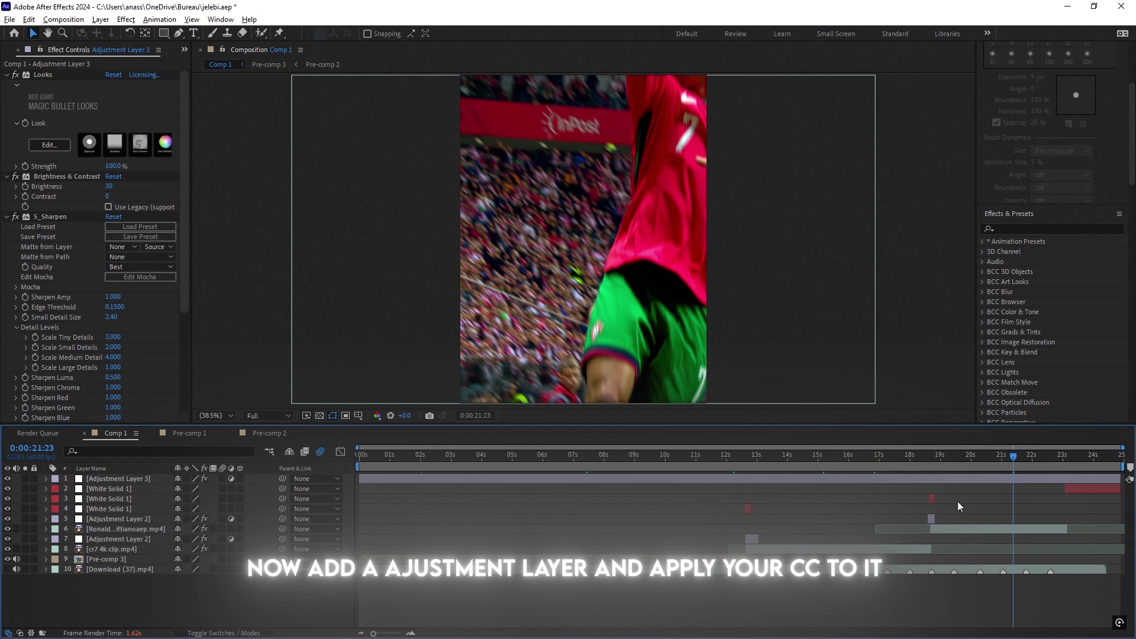
Step: Add a new text layer for the 4NAS.FTBL watermark
right_click(384, 586)
mouse_move(414, 441)
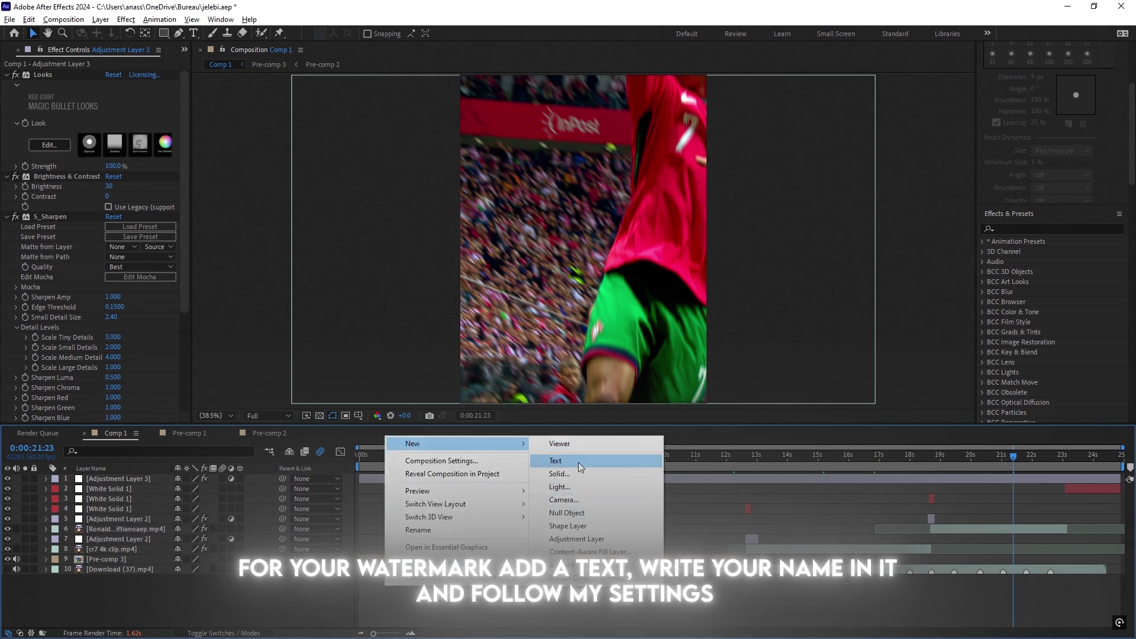
click(578, 462)
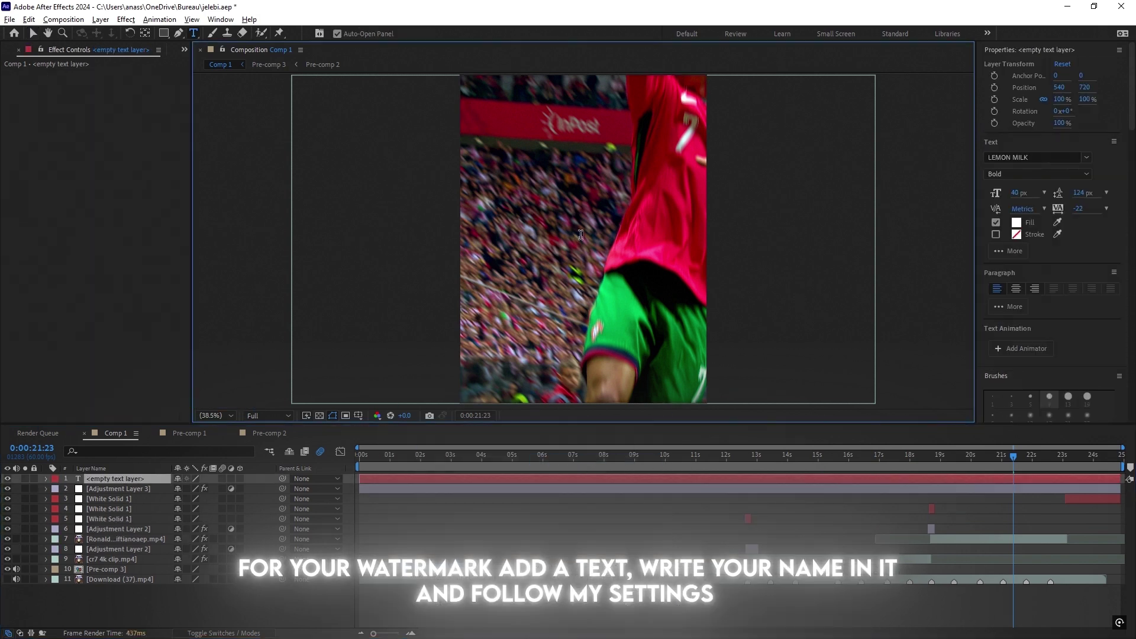
text(4NAS.FTBL)
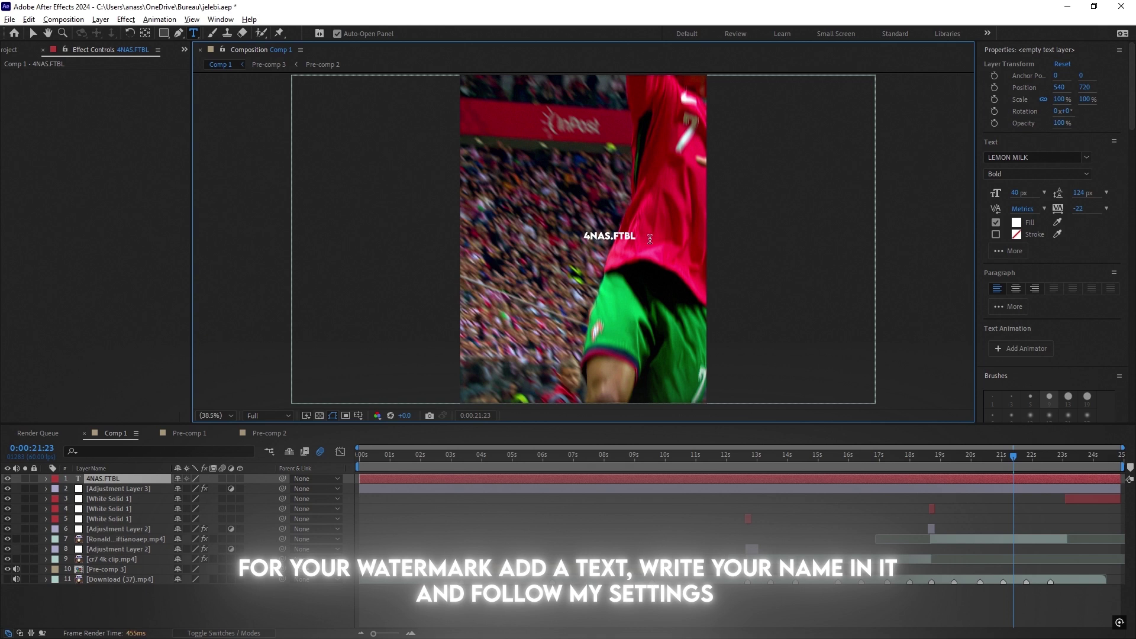
Step: Try the Olde English, Microsoft Himalaya, Edo SZ and Darkmode fonts on the watermark
click(1087, 156)
mouse_move(1132, 280)
mouse_down()
mouse_move(1133, 324)
mouse_move(1118, 280)
mouse_up()
click(1050, 238)
click(1087, 157)
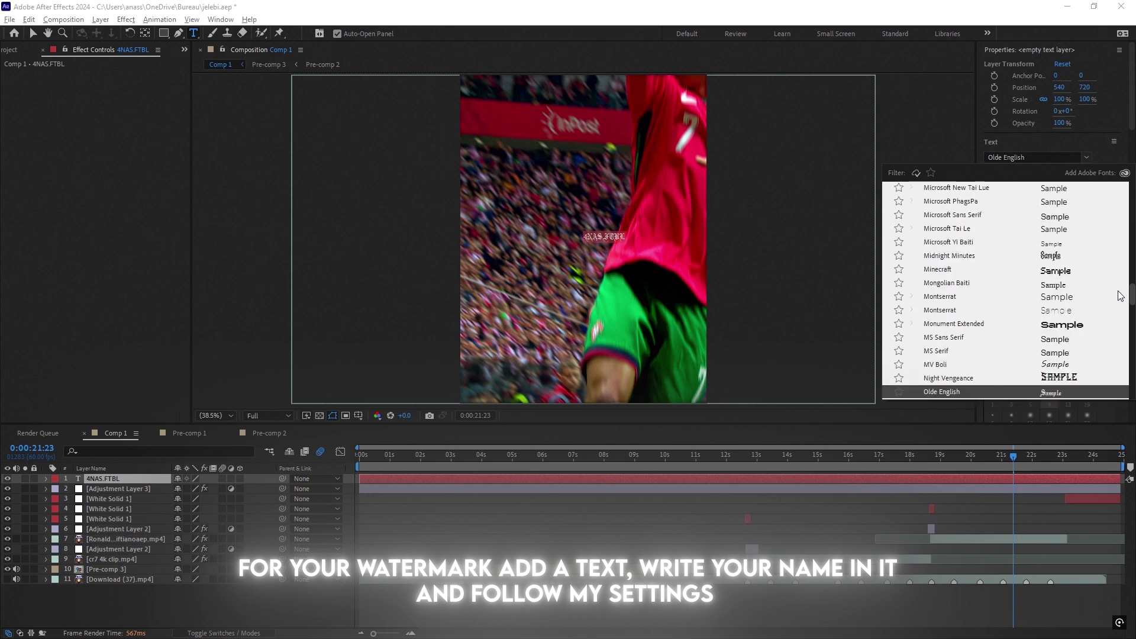
click(1059, 353)
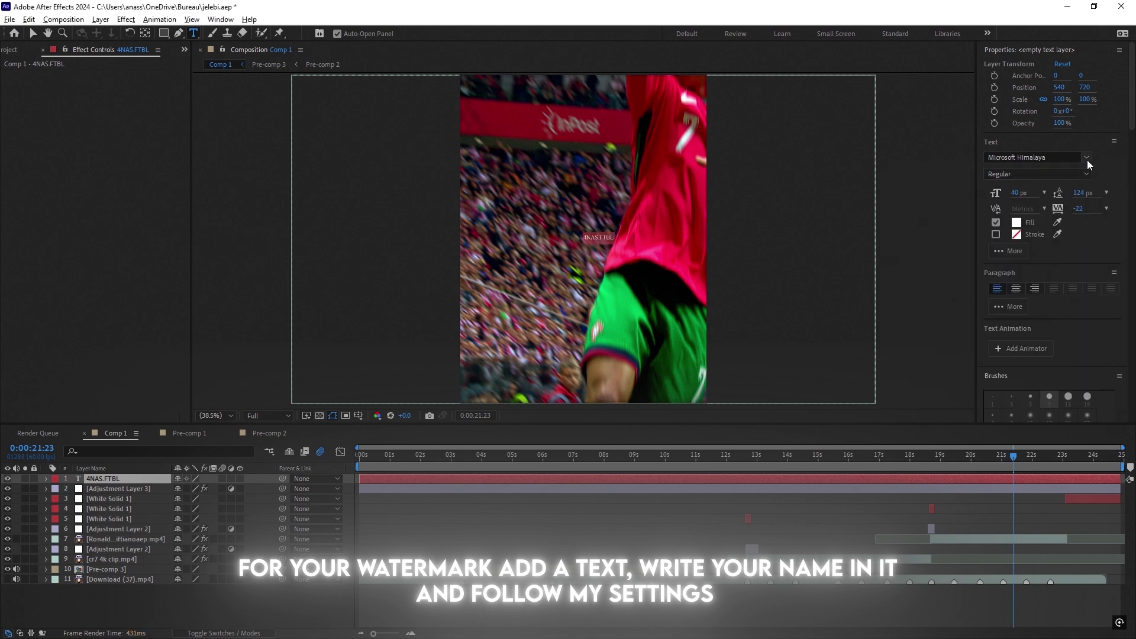
click(1087, 158)
drag(1129, 314, 1125, 252)
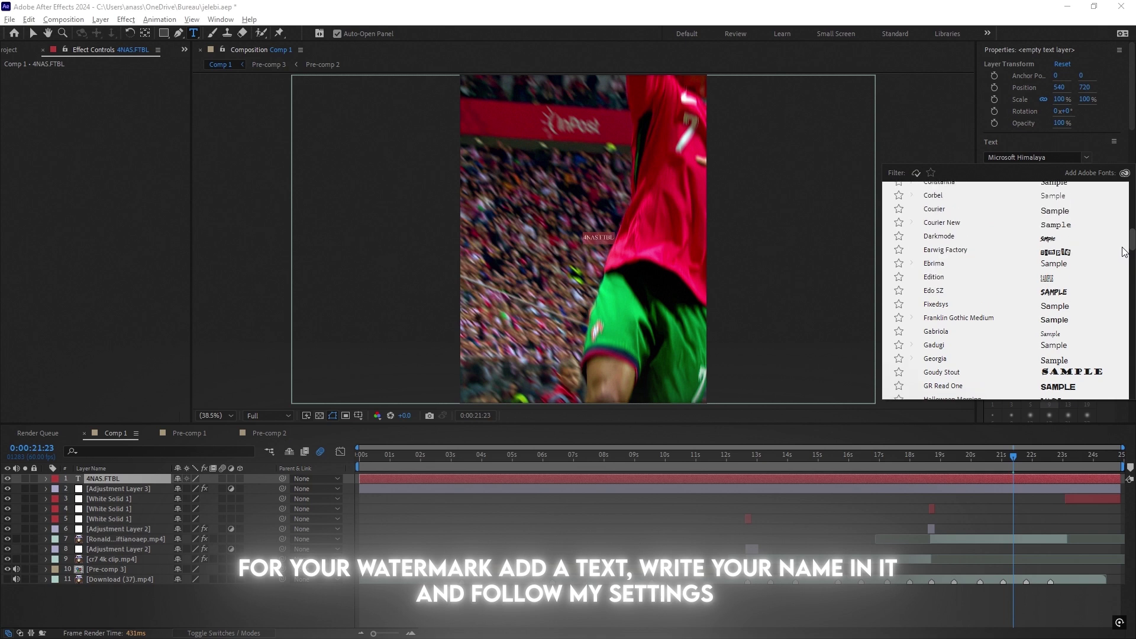
click(1052, 295)
click(1075, 158)
scroll(1062, 340, up, 2)
scroll(1062, 340, up, 2)
click(1062, 340)
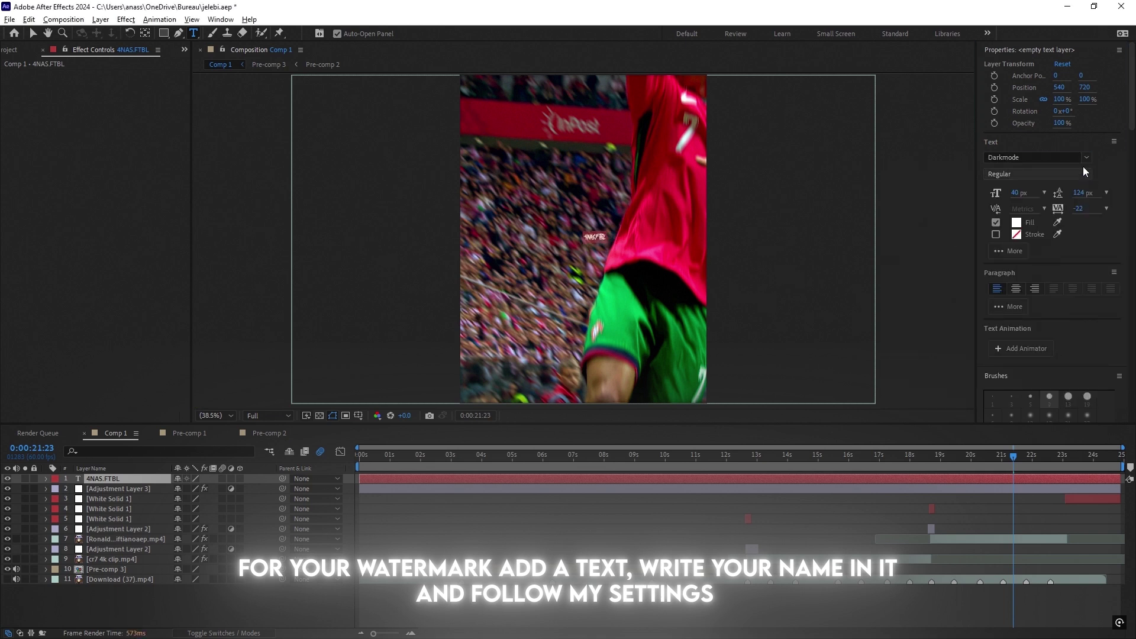
Step: Try Billion Dreams and Altone Trial, then settle on the Love font for the watermark
click(1086, 157)
scroll(1006, 290, up, 10)
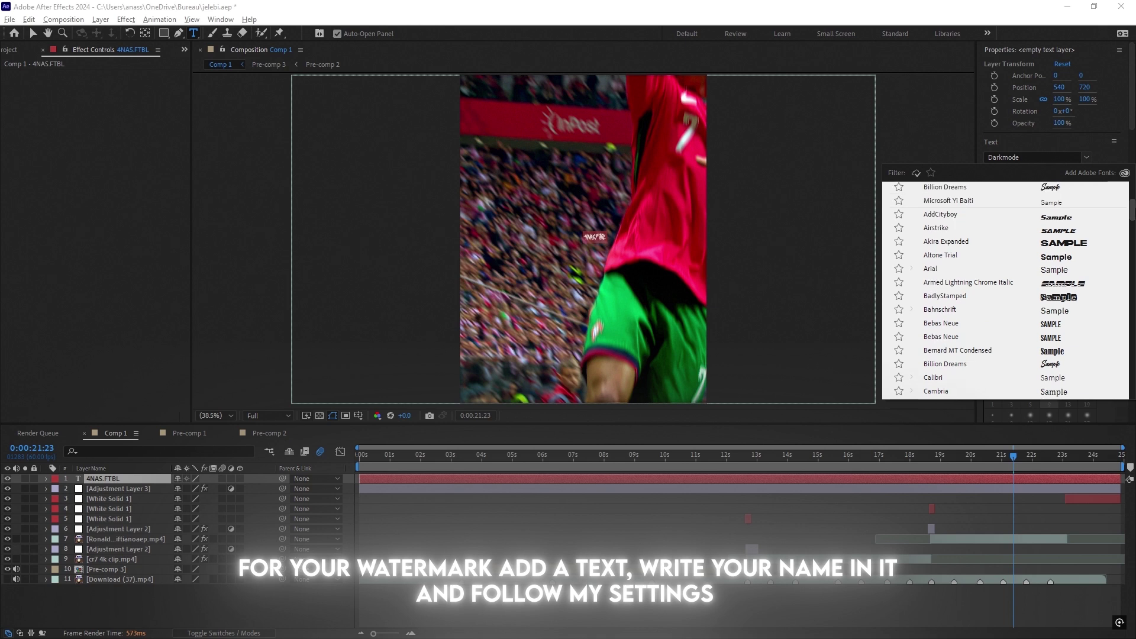
click(1049, 366)
click(1088, 157)
scroll(1110, 263, up, 2)
scroll(1110, 263, up, 2)
scroll(1071, 278, up, 2)
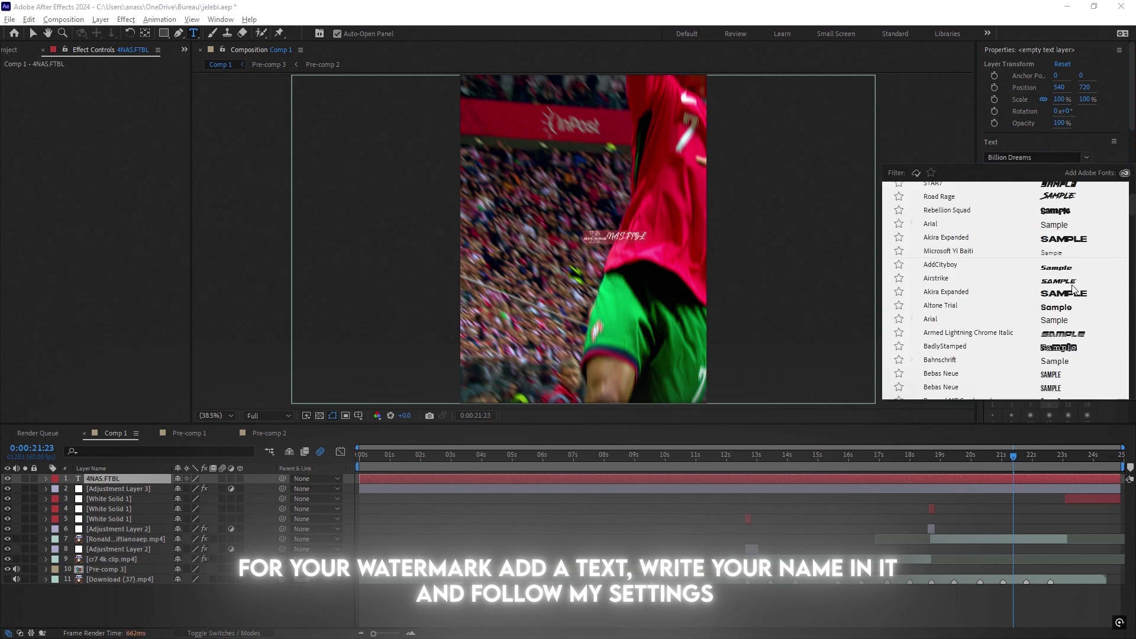
click(1064, 310)
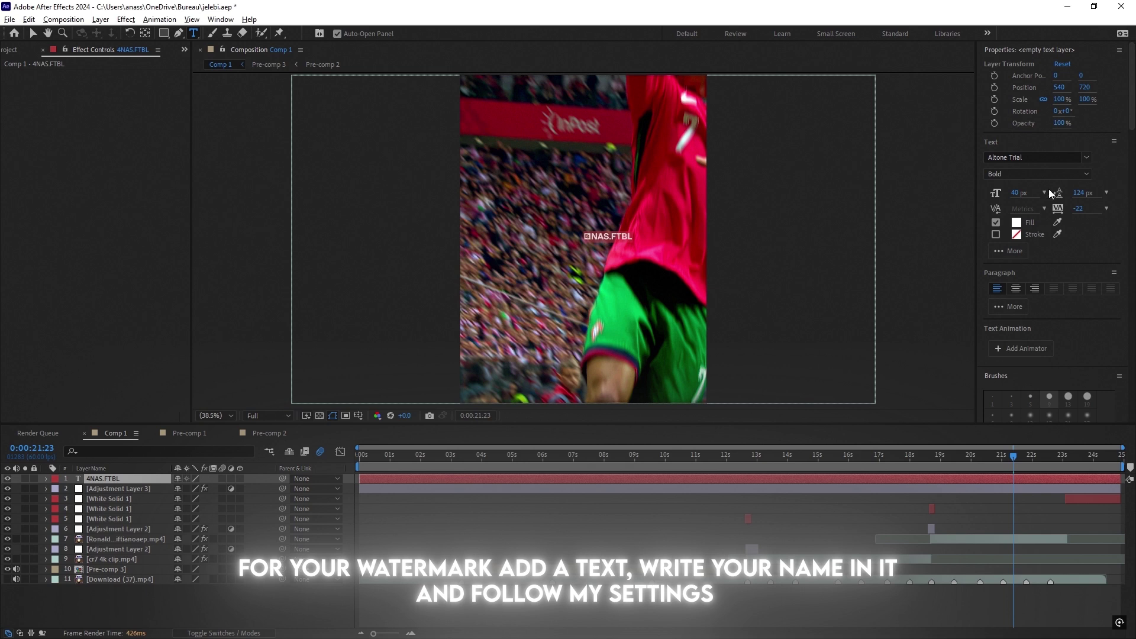
click(1087, 157)
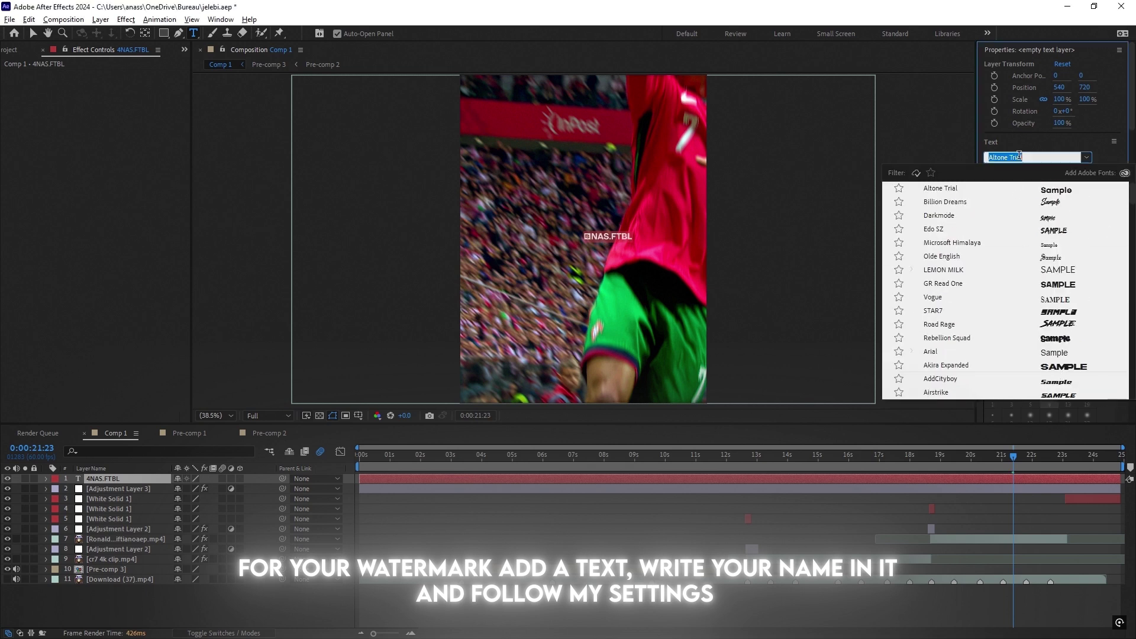
text(lov)
click(1017, 184)
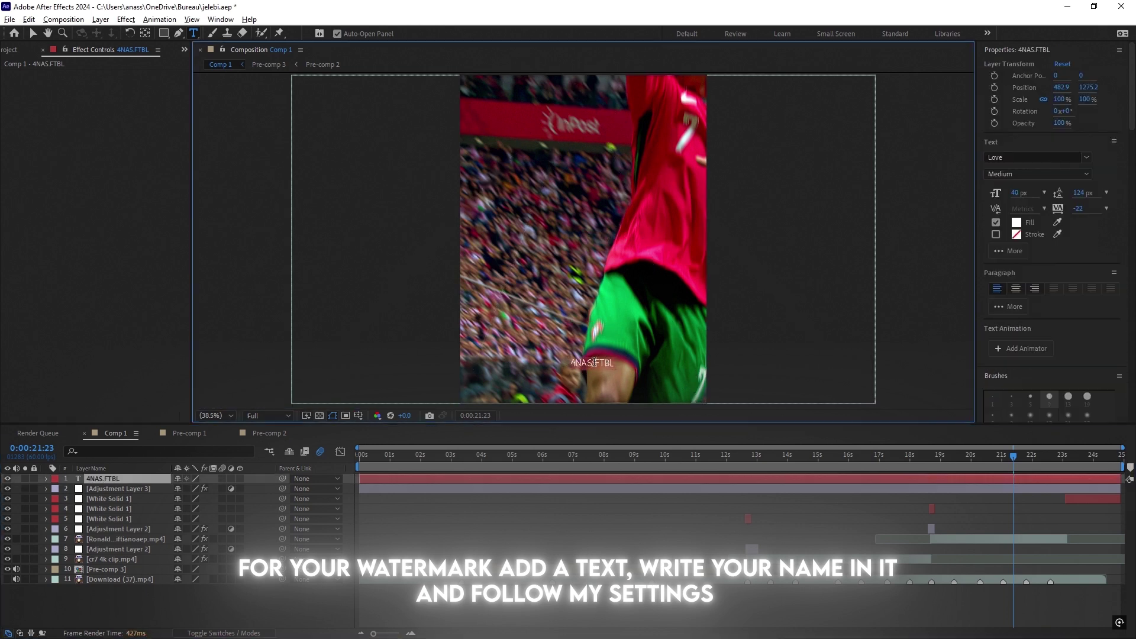
Step: Apply the deep glow and drop shadow preset to the watermark from an Effects search for 'deep'
key(ctrl+5)
text(deep)
drag(1042, 301, 592, 355)
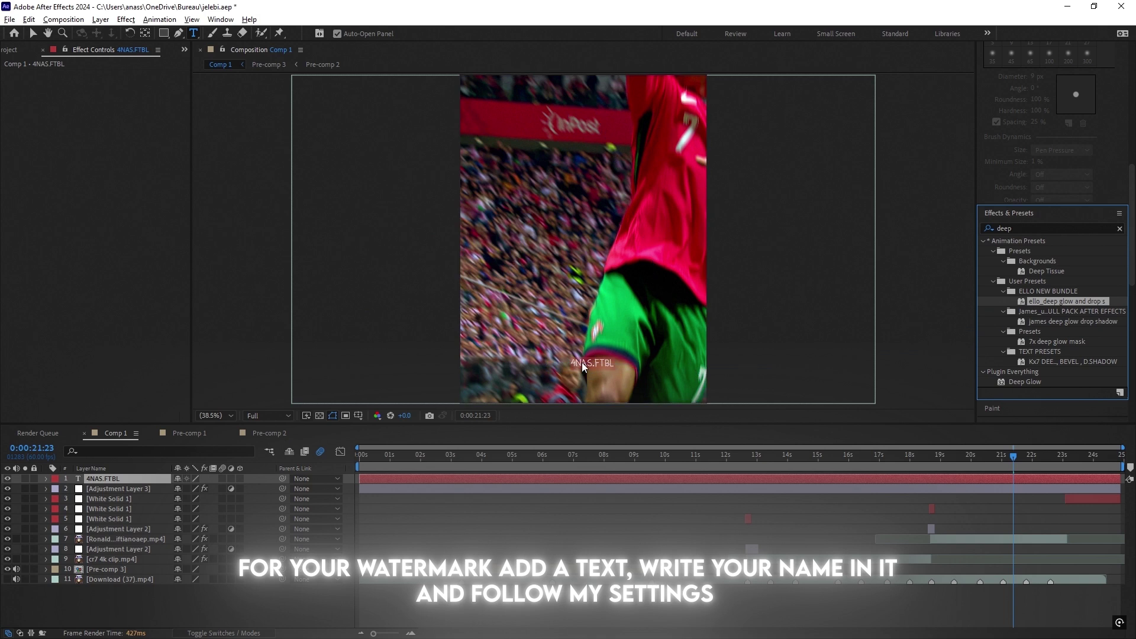
Step: Set the watermark layer's blending mode to Overlay
right_click(591, 477)
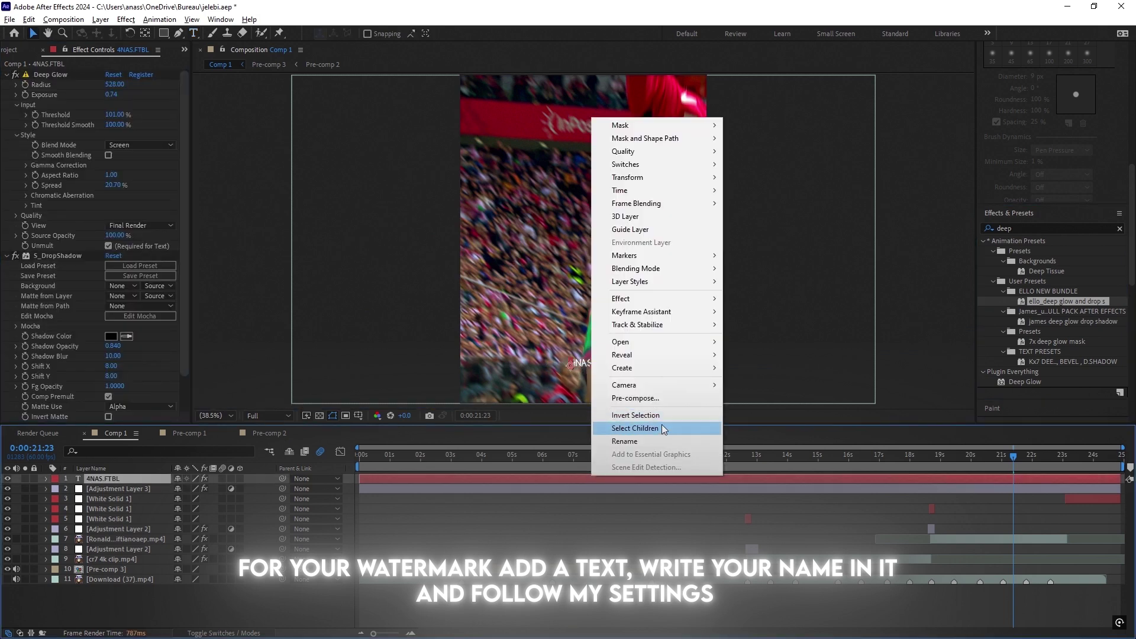
click(657, 384)
click(667, 401)
right_click(640, 479)
mouse_move(686, 303)
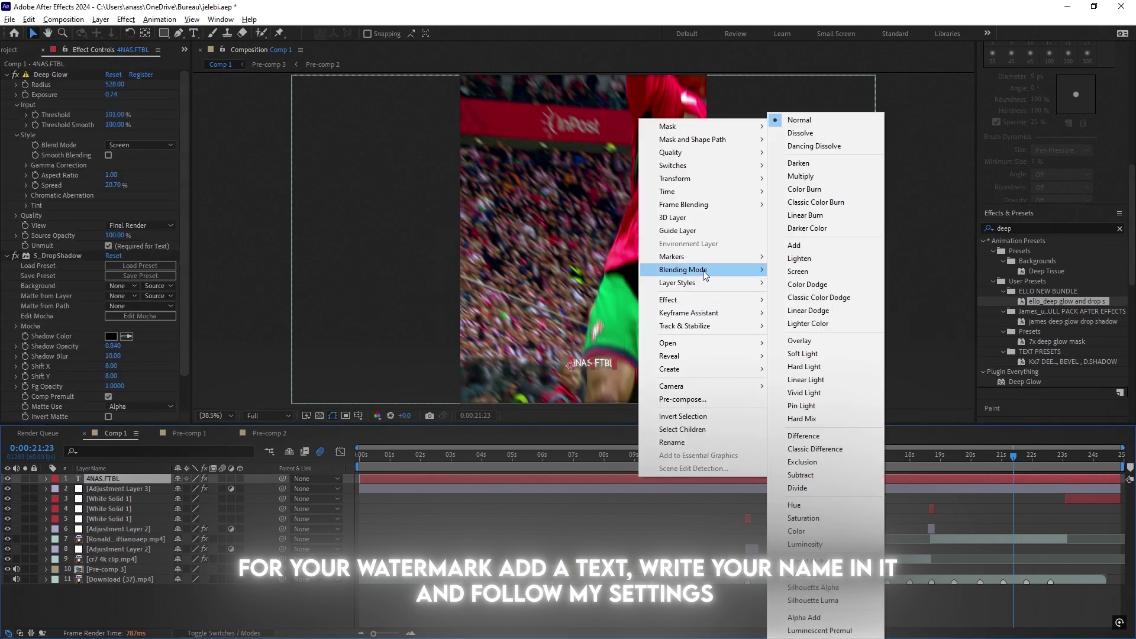
click(793, 341)
click(602, 365)
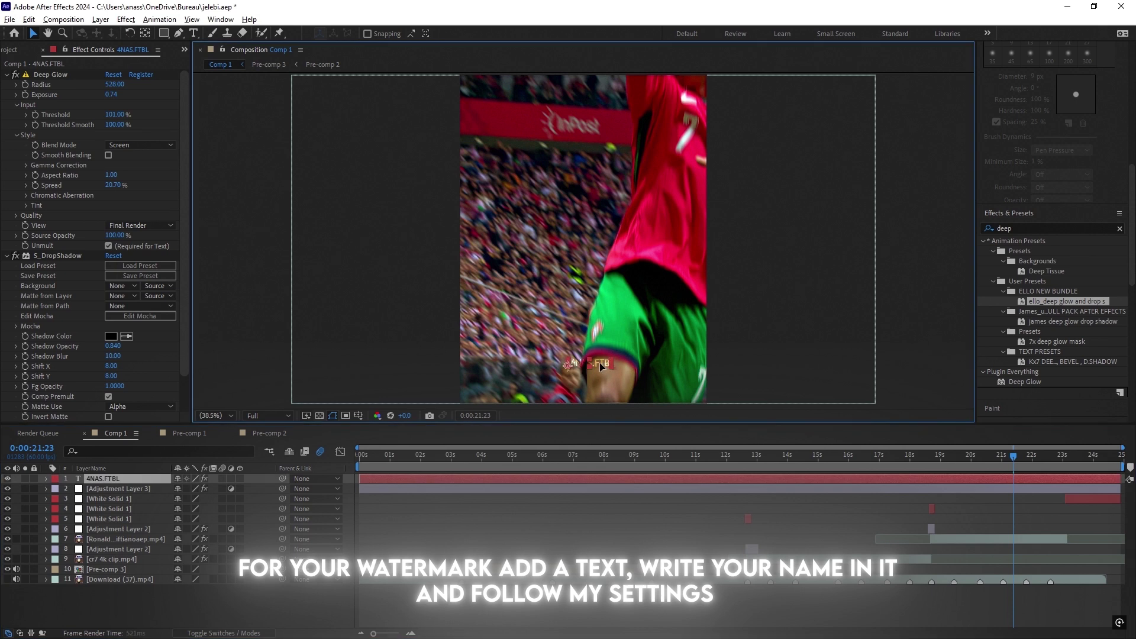
Step: Check the watermark at 18 seconds and 13:51 in the edit
click(911, 457)
mouse_move(997, 464)
mouse_down()
mouse_move(1069, 467)
mouse_move(547, 464)
mouse_up()
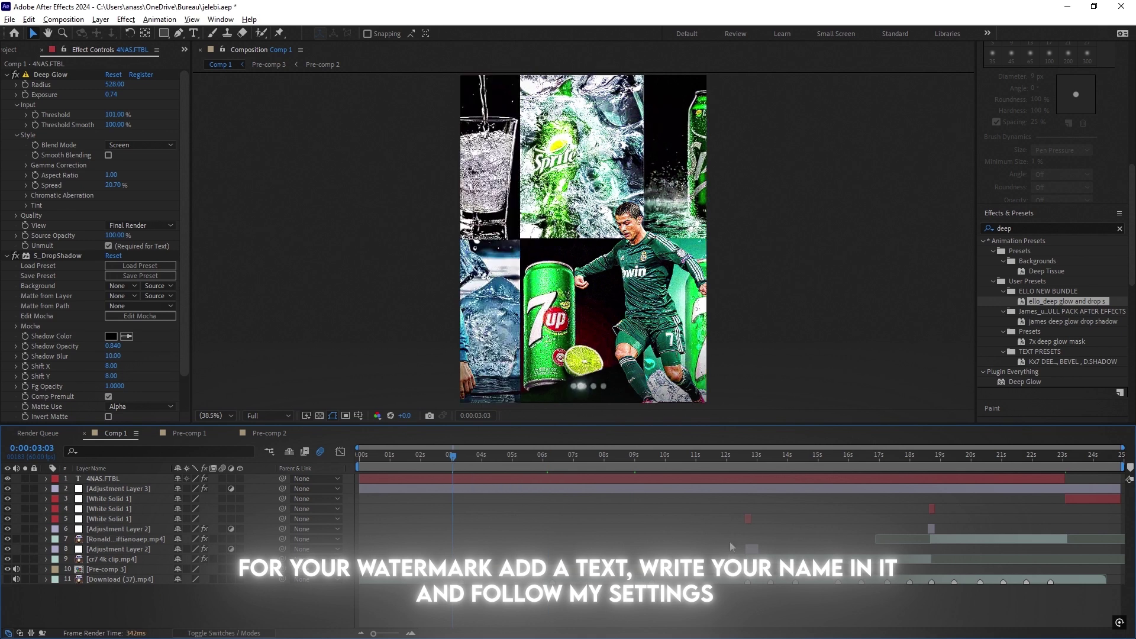
click(784, 464)
click(10, 19)
Step: Add Comp 1 to the Render Queue via File > Export
mouse_move(101, 211)
click(254, 226)
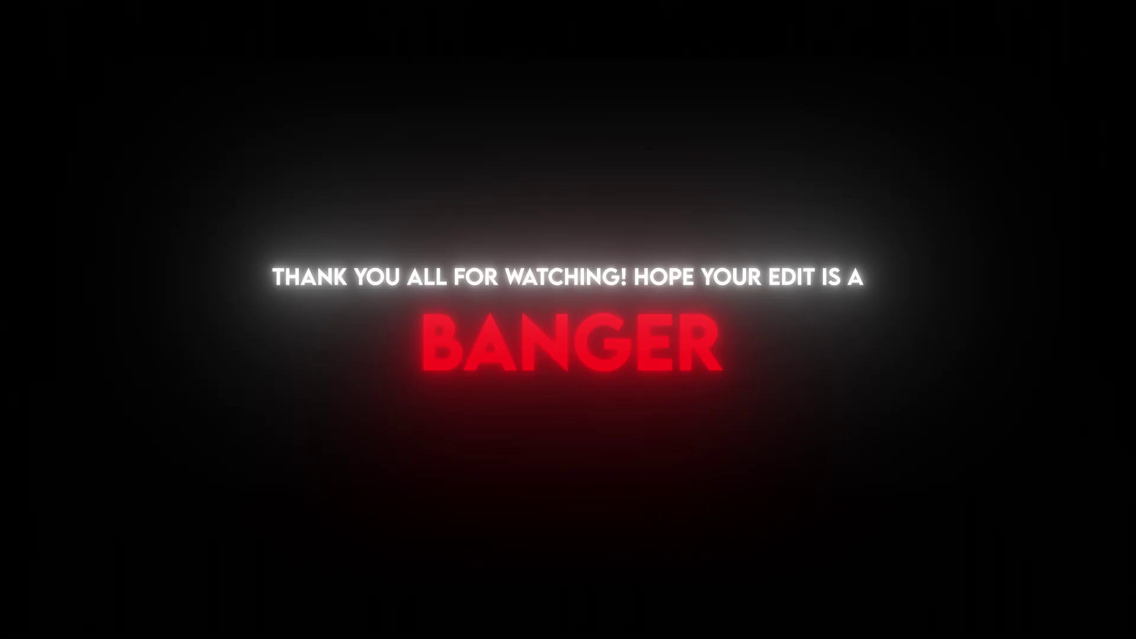